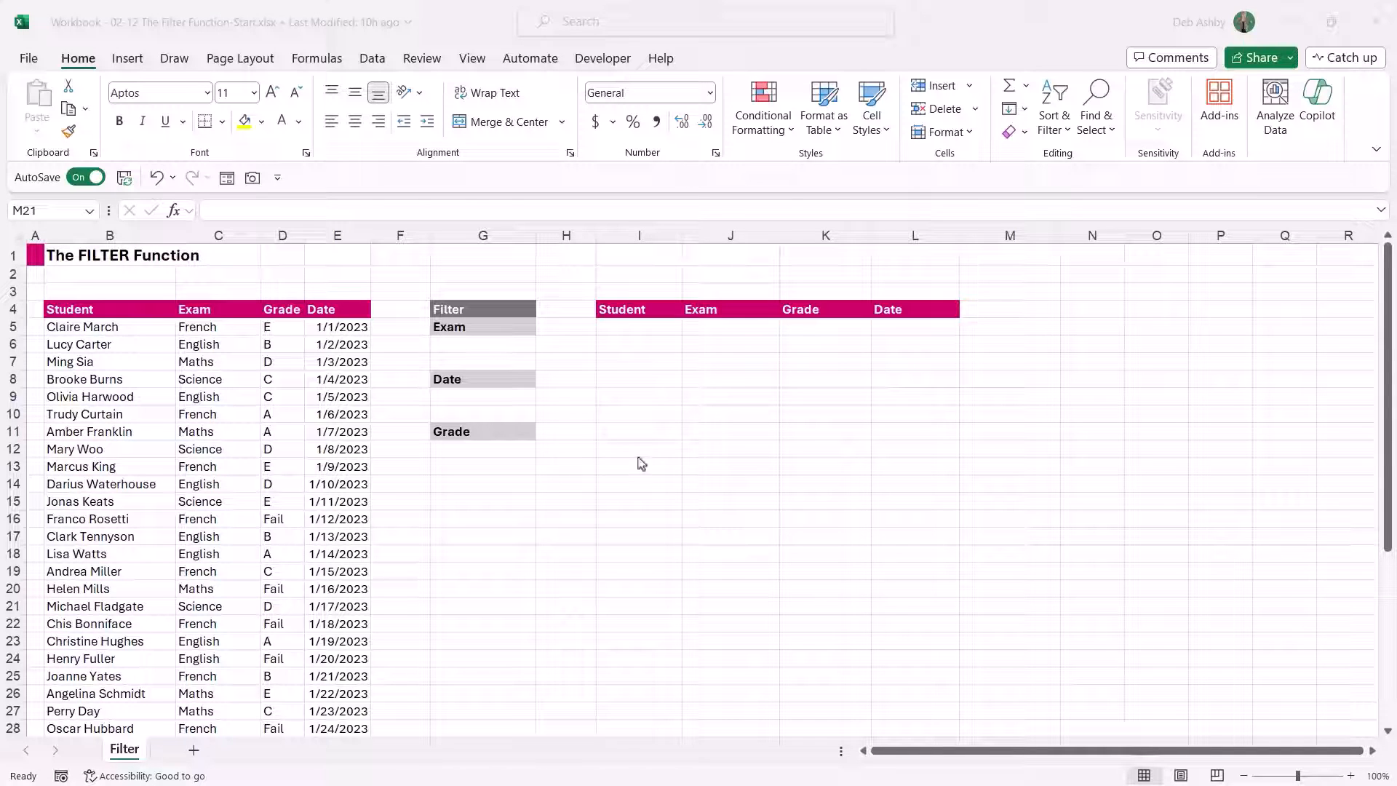
- Add filter controls to the header row of the student exam table
left_click(203, 376)
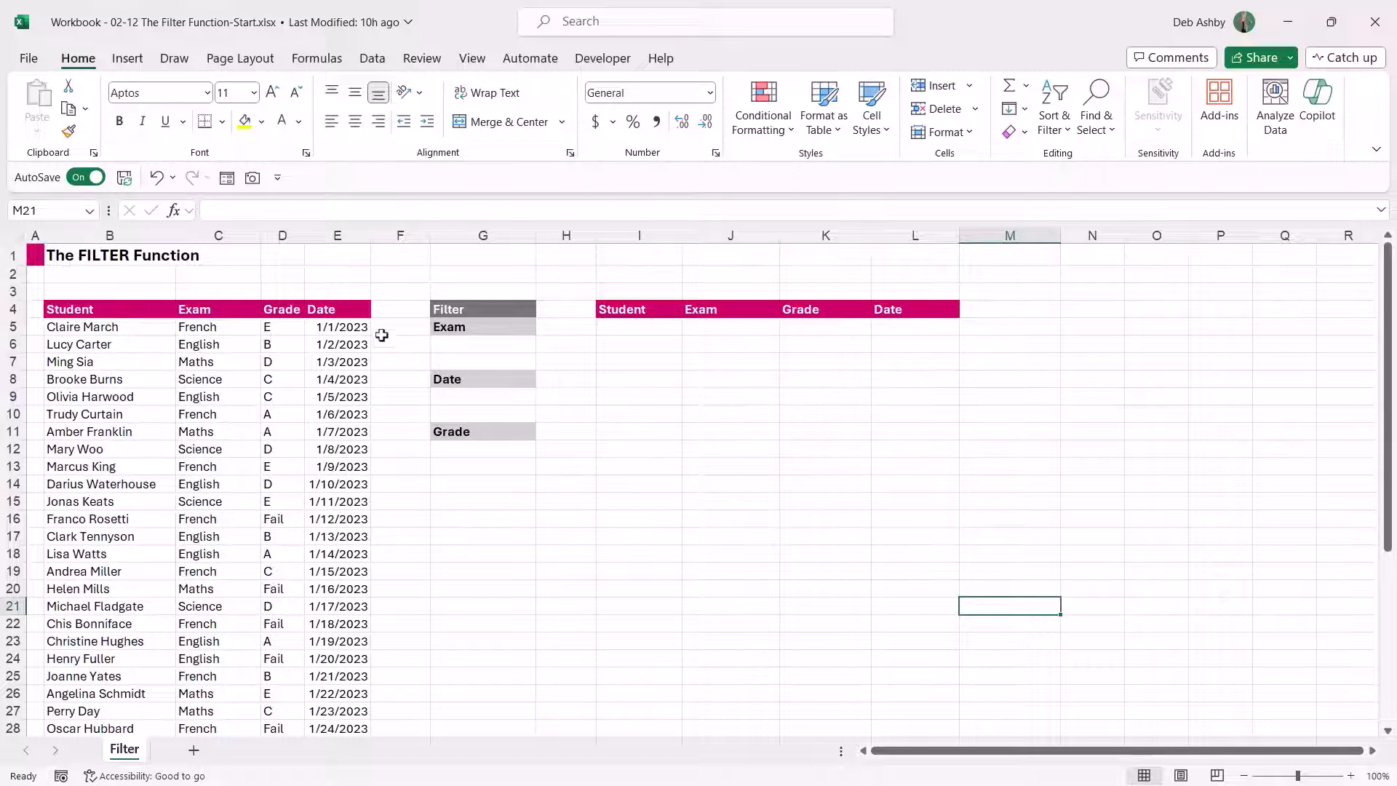
left_click(195, 311)
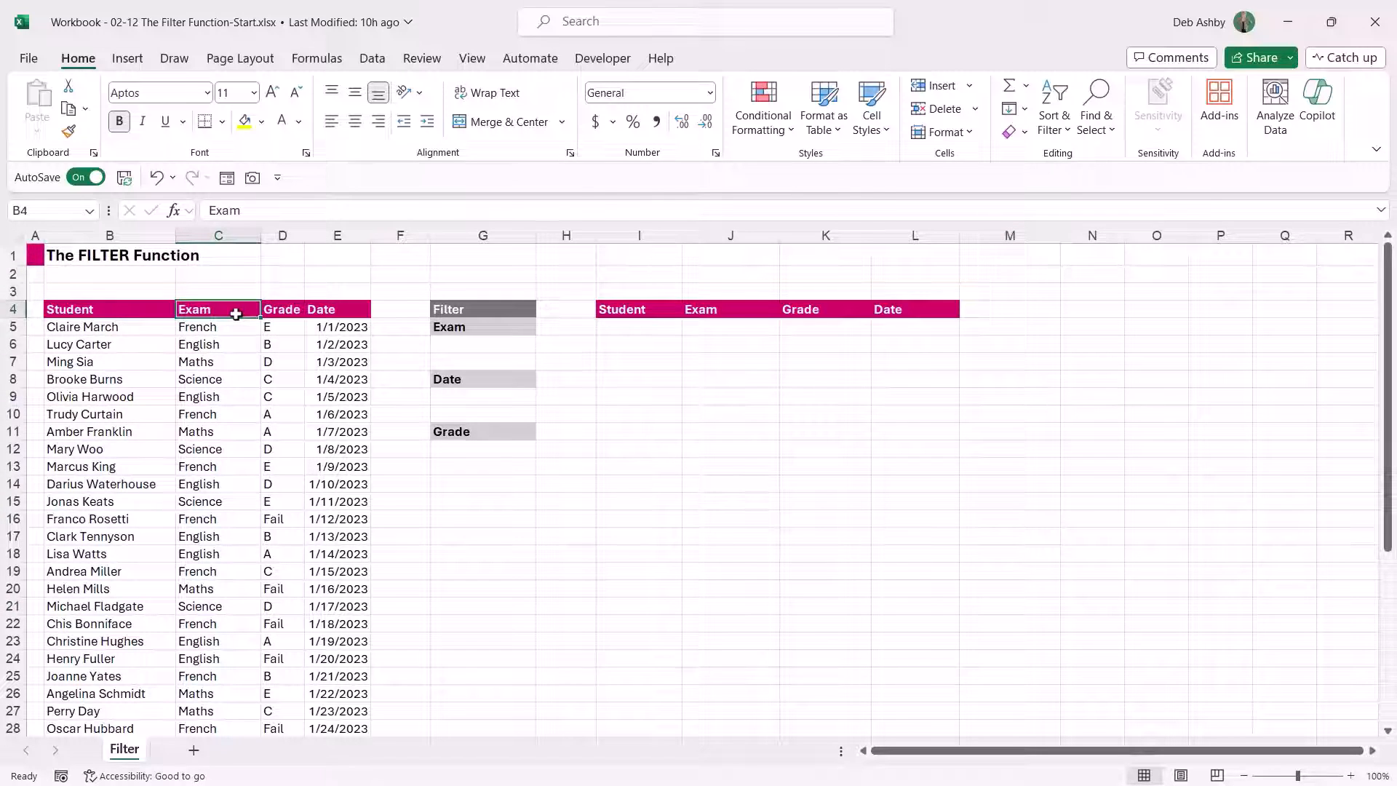
left_click(369, 62)
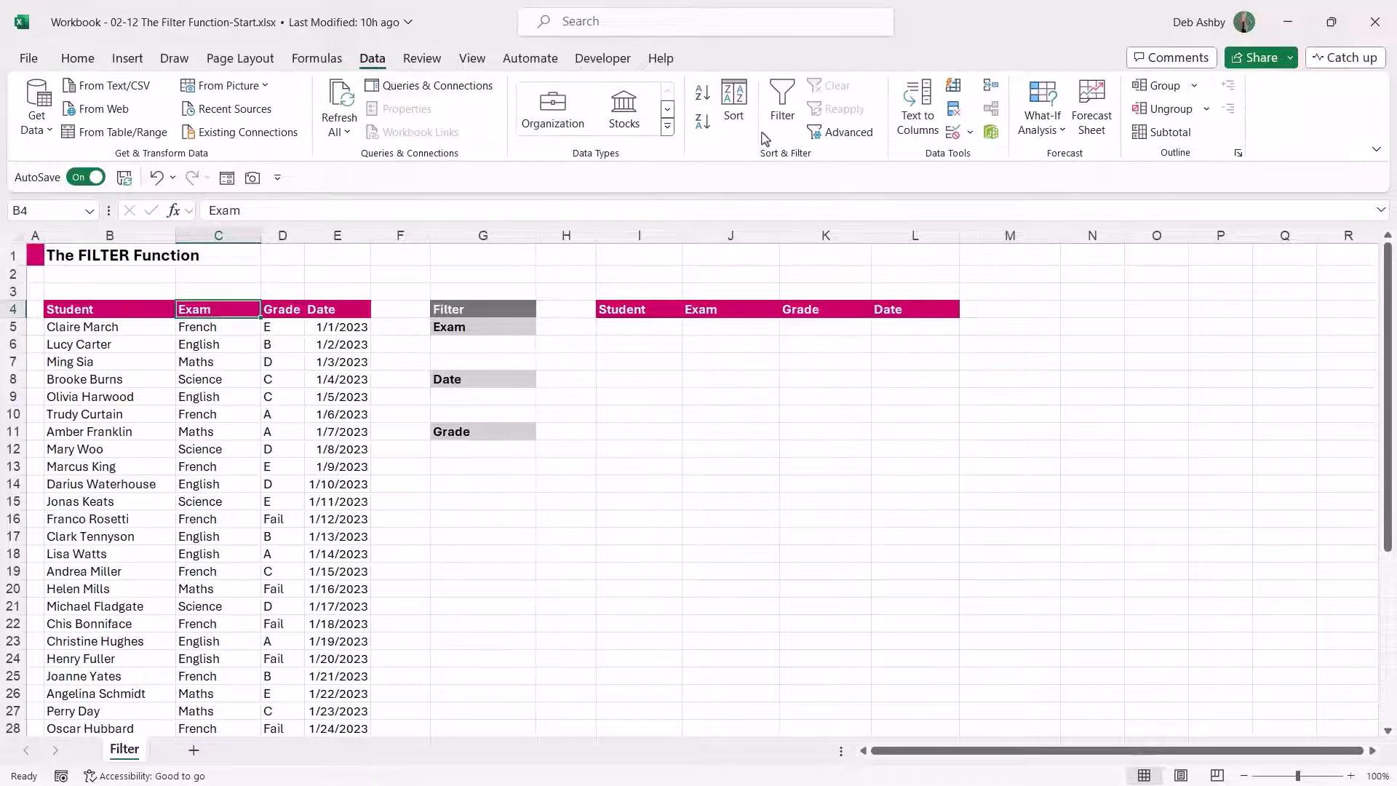
left_click(780, 109)
left_click(183, 484)
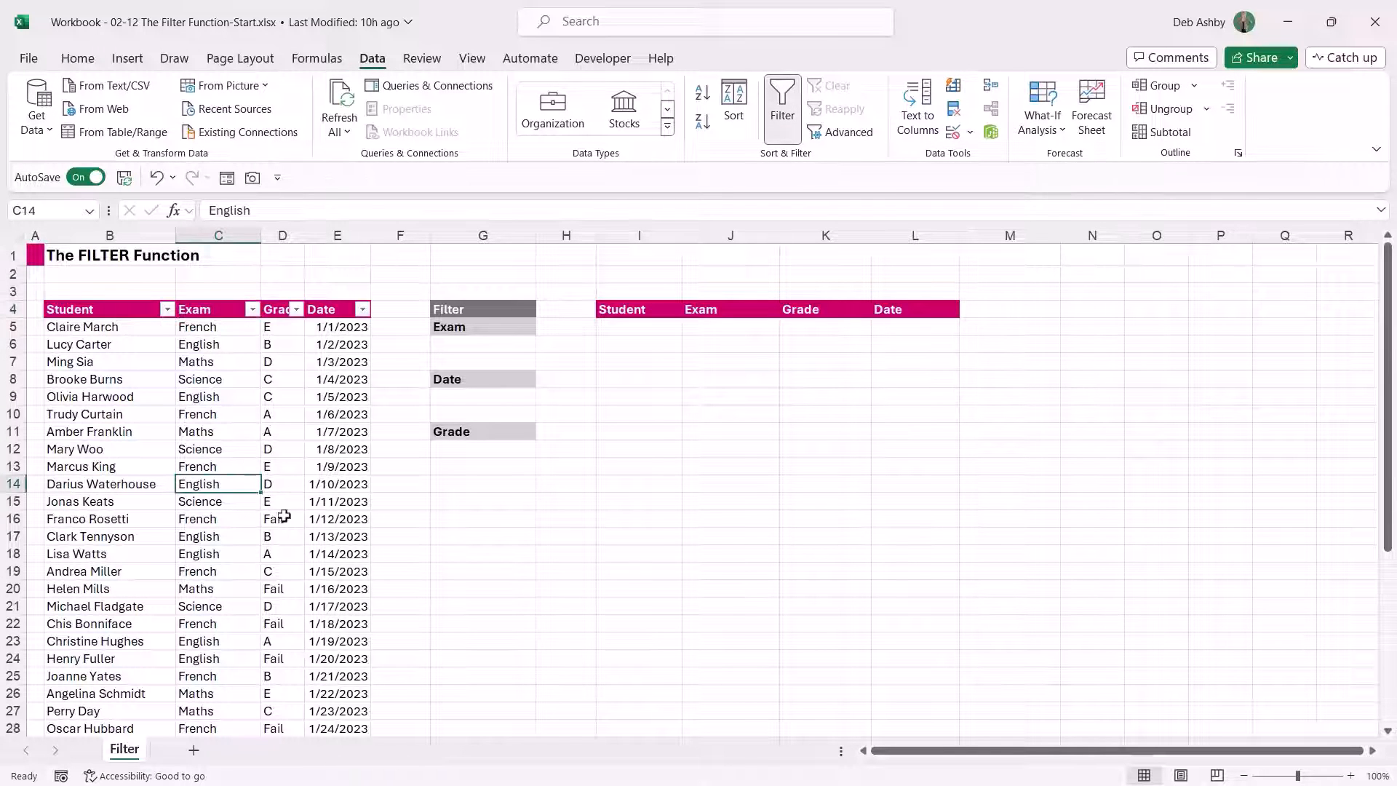
- Filter the Exam column of the student table to show only French
left_click(252, 310)
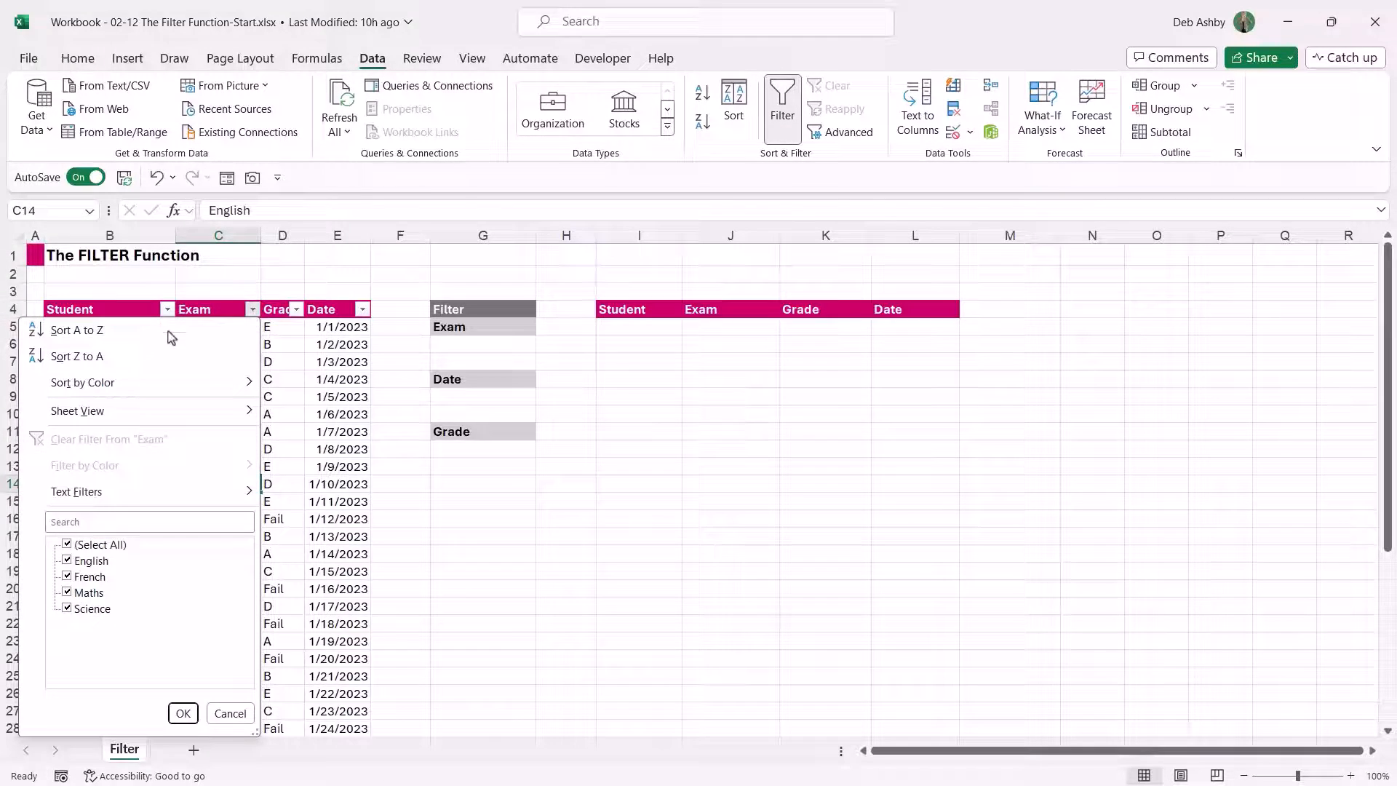
left_click(67, 544)
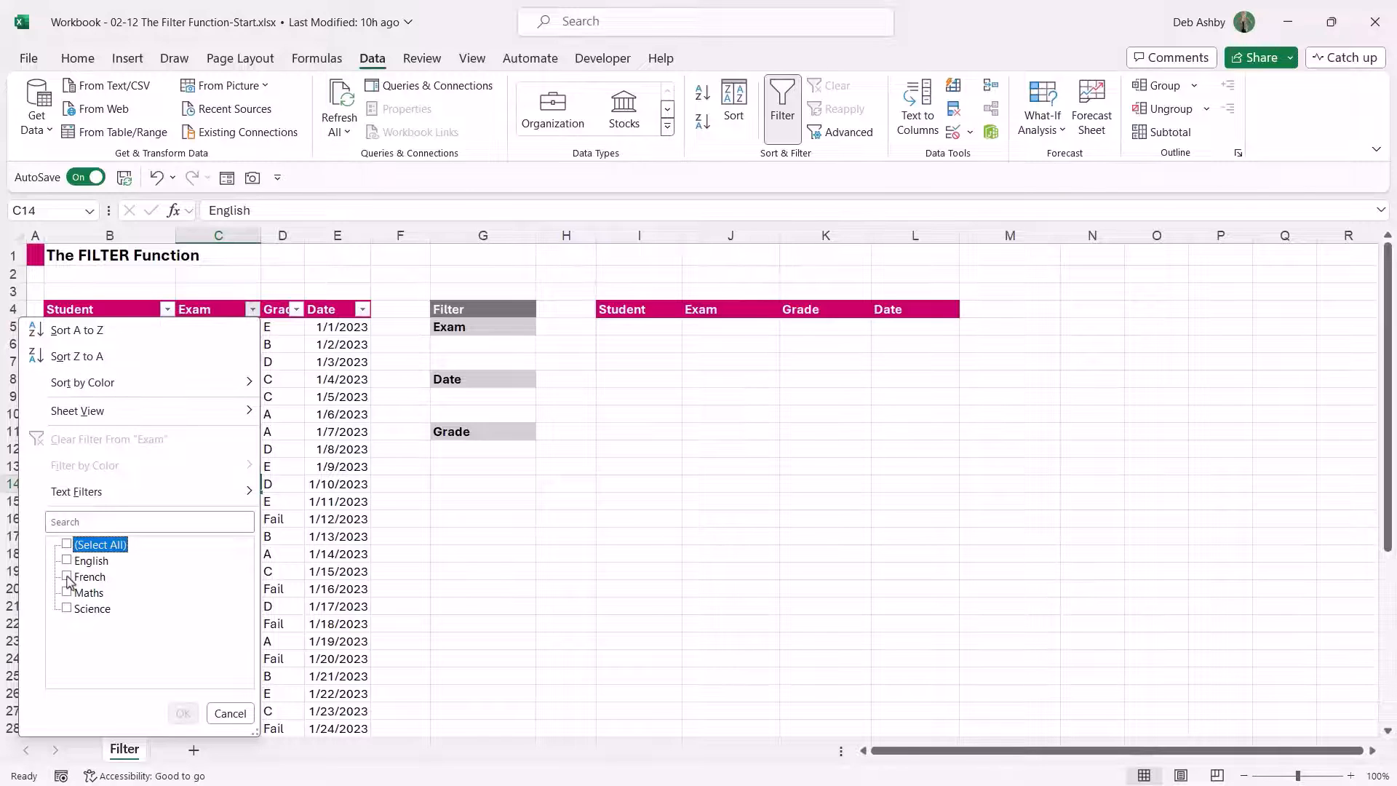
left_click(67, 577)
left_click(182, 713)
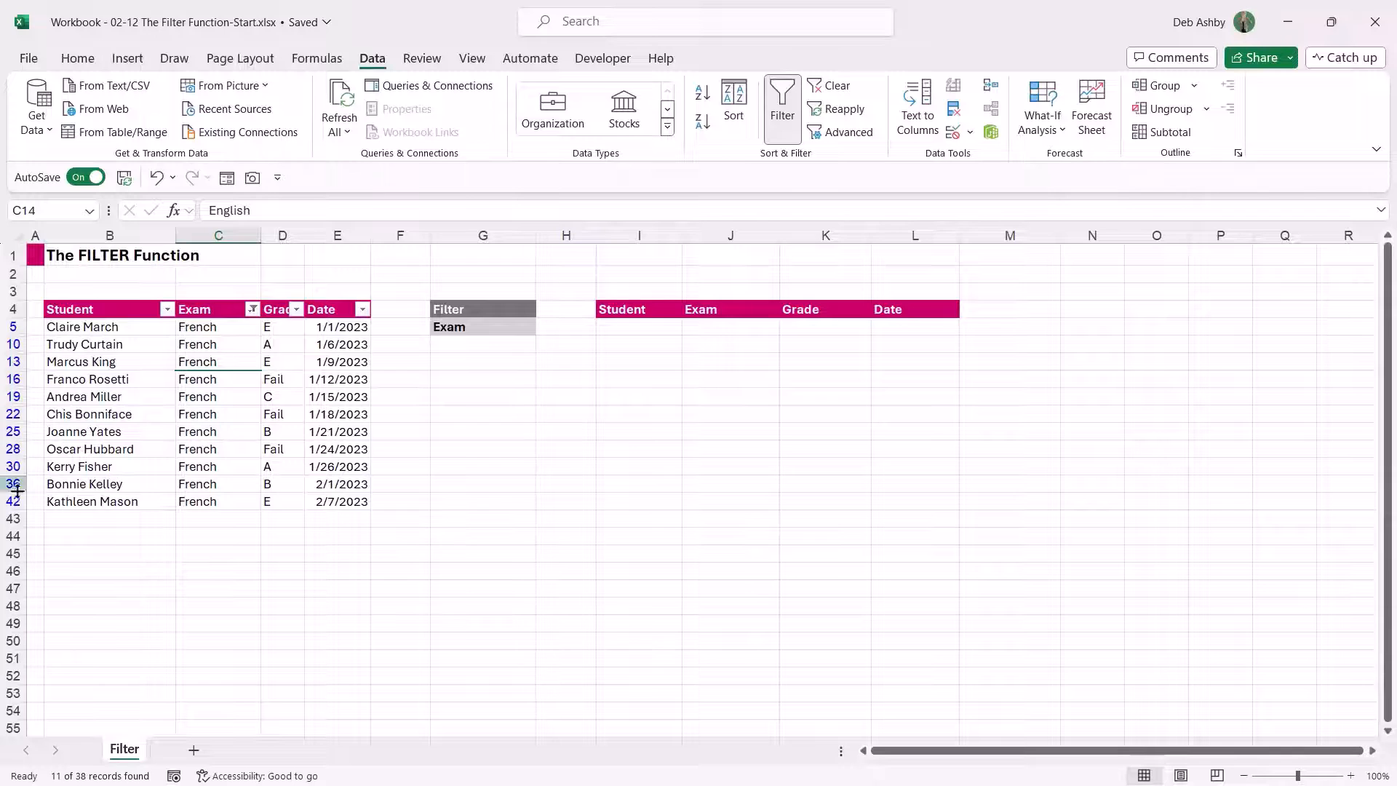
- Undo the French filter on the Exam column
left_click(482, 396)
left_click_drag(484, 346, 476, 559)
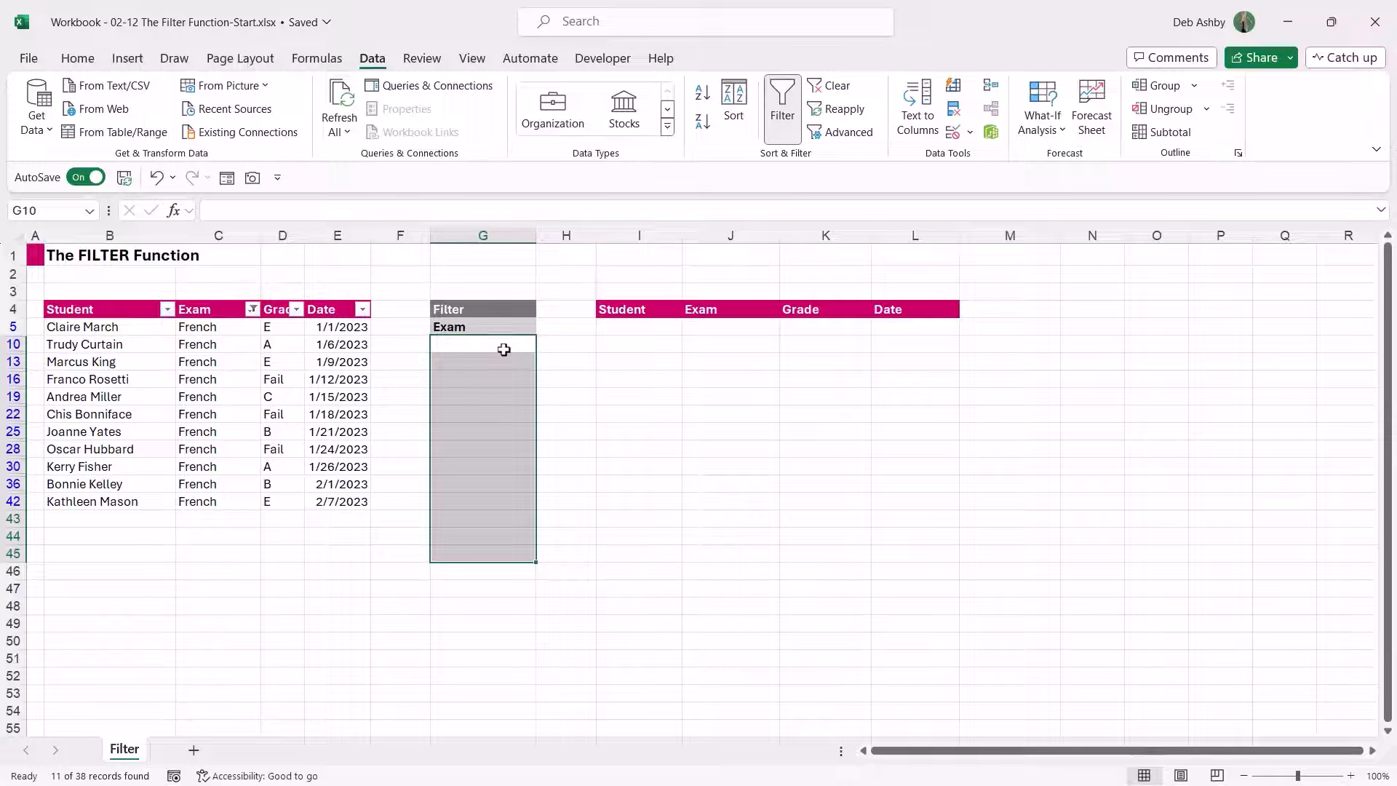
left_click(157, 177)
left_click(595, 430)
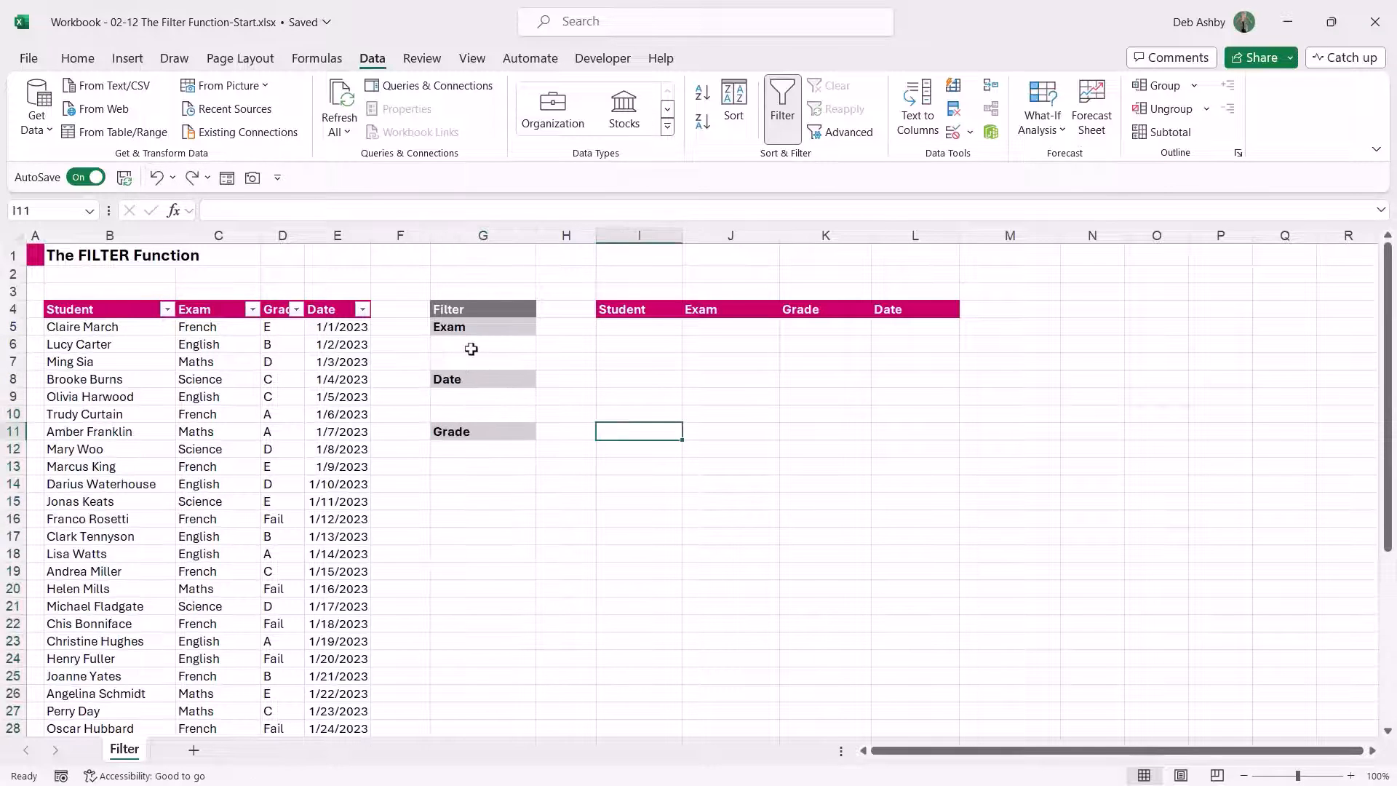
left_click_drag(471, 344, 465, 482)
left_click(631, 429)
left_click(226, 346)
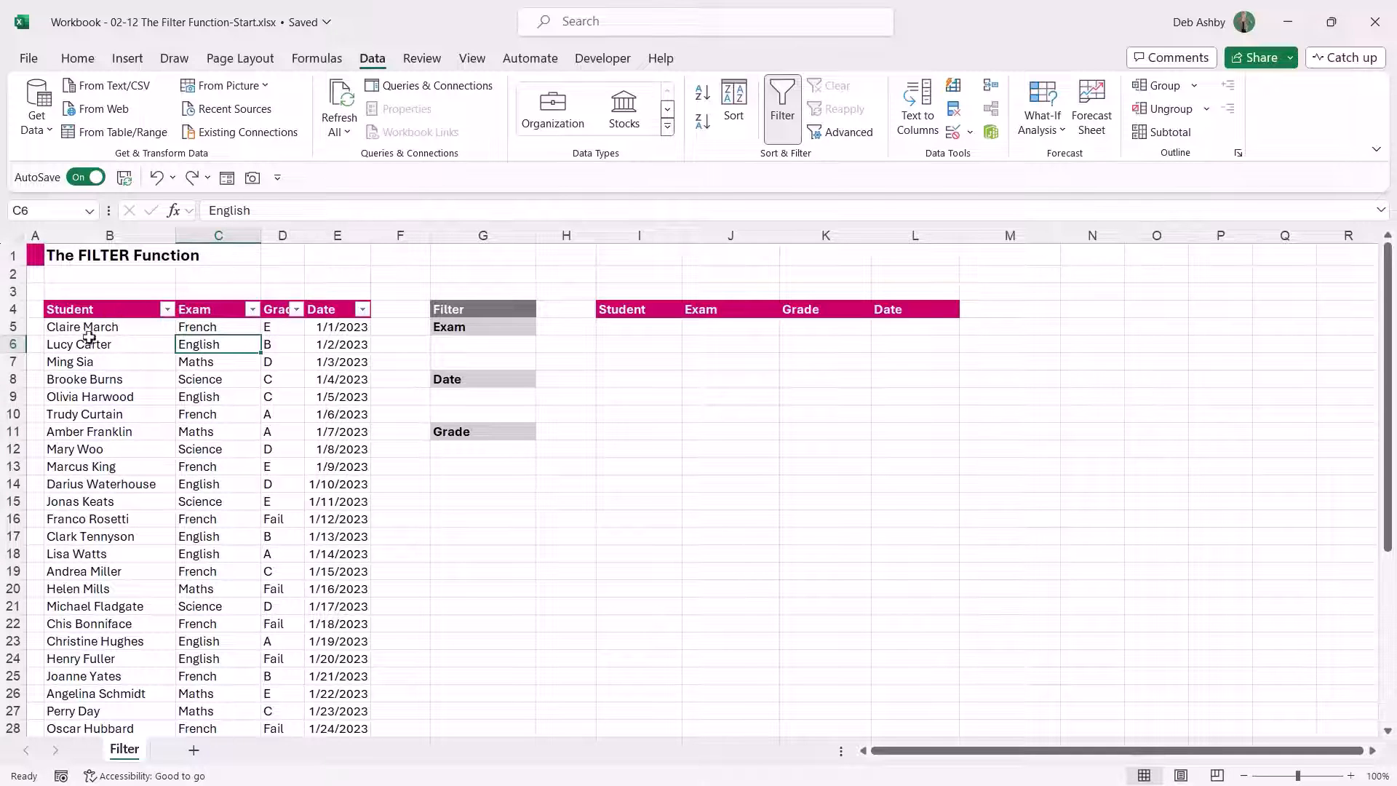
left_click_drag(87, 331, 342, 519)
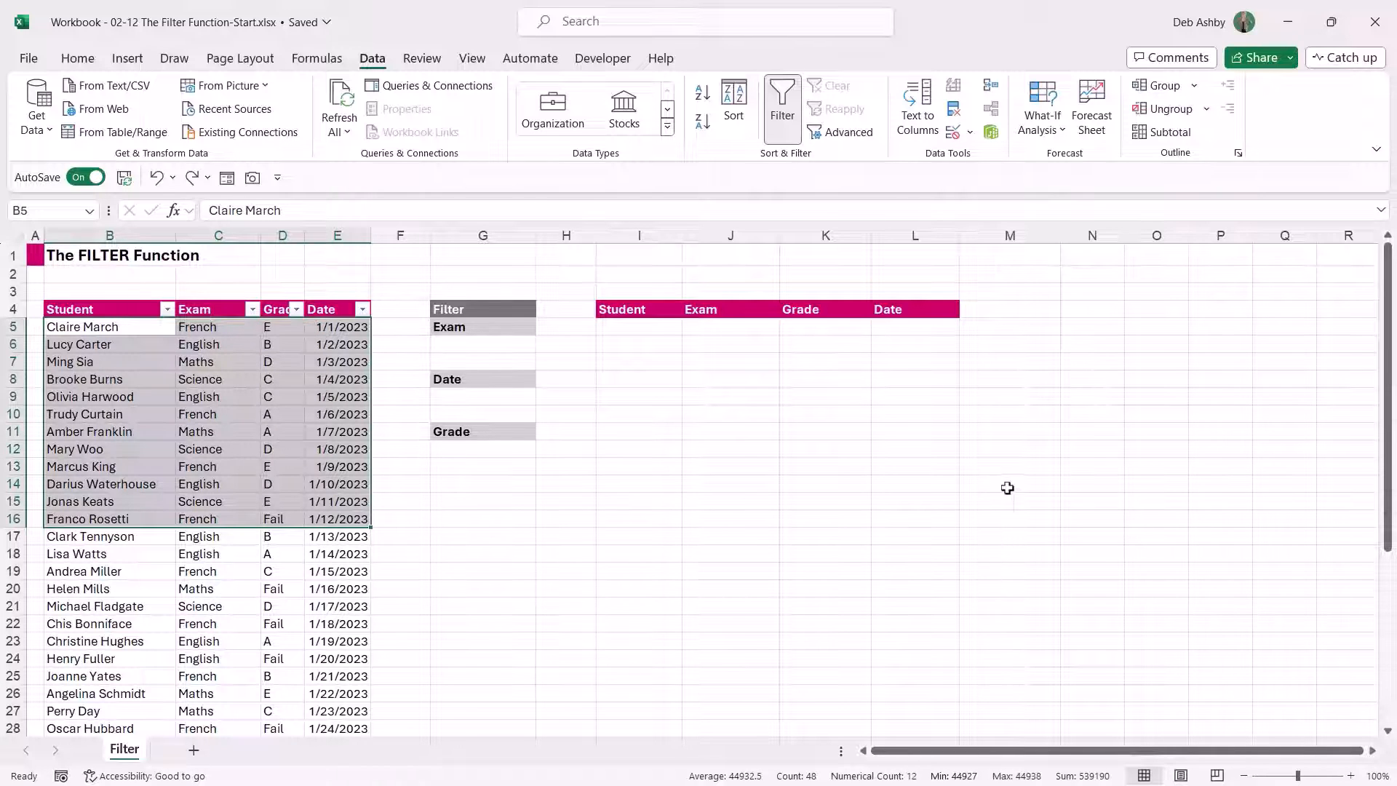
left_click(331, 412)
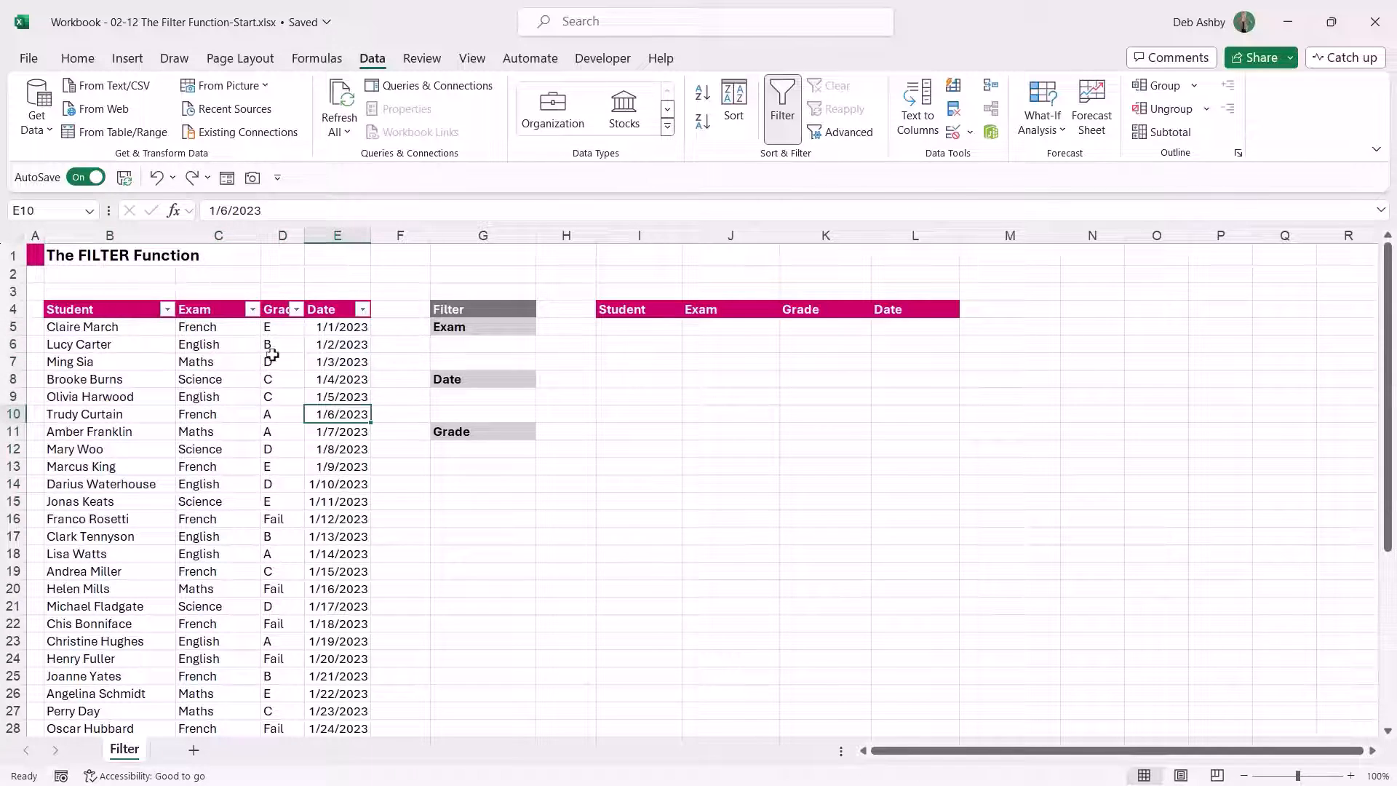
left_click(253, 311)
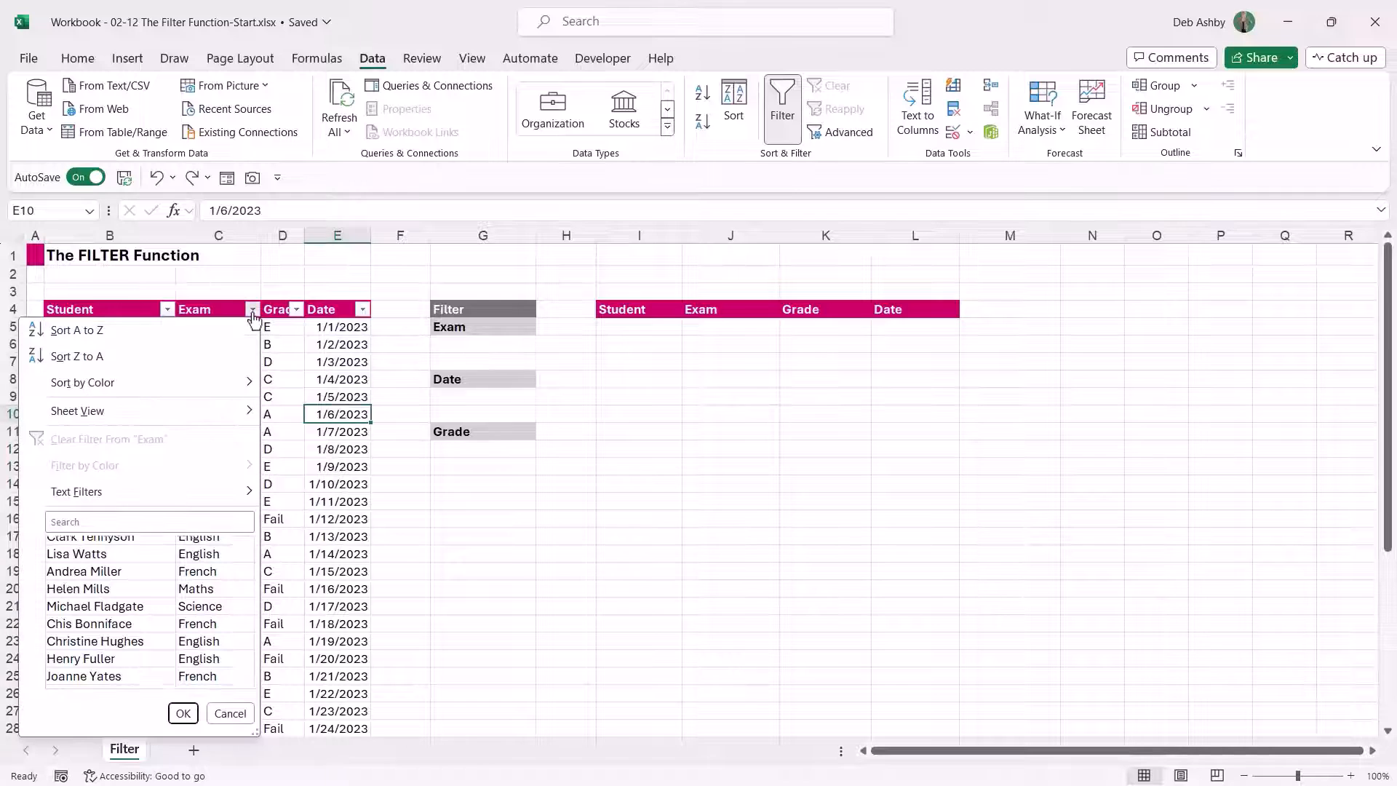
left_click(323, 346)
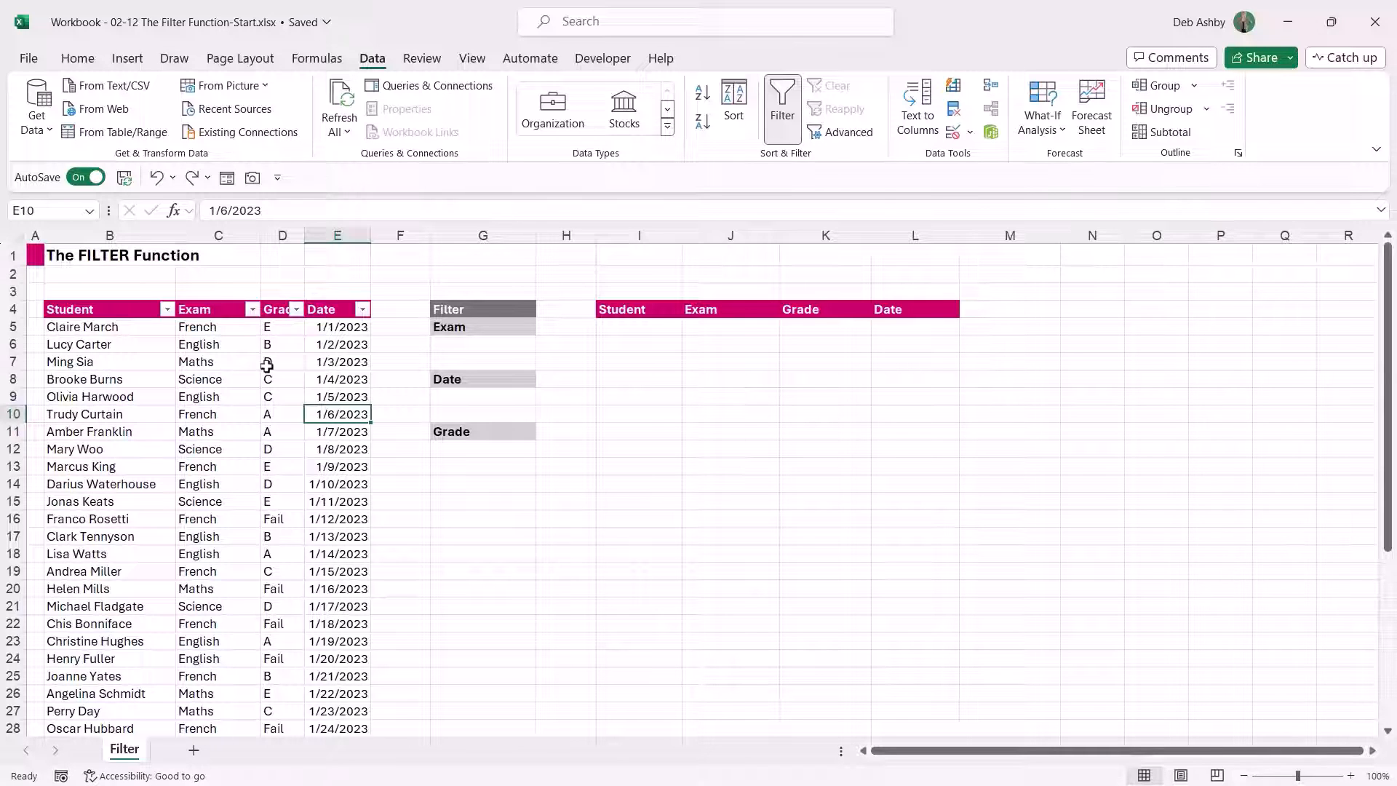
left_click(1173, 463)
left_click(830, 607)
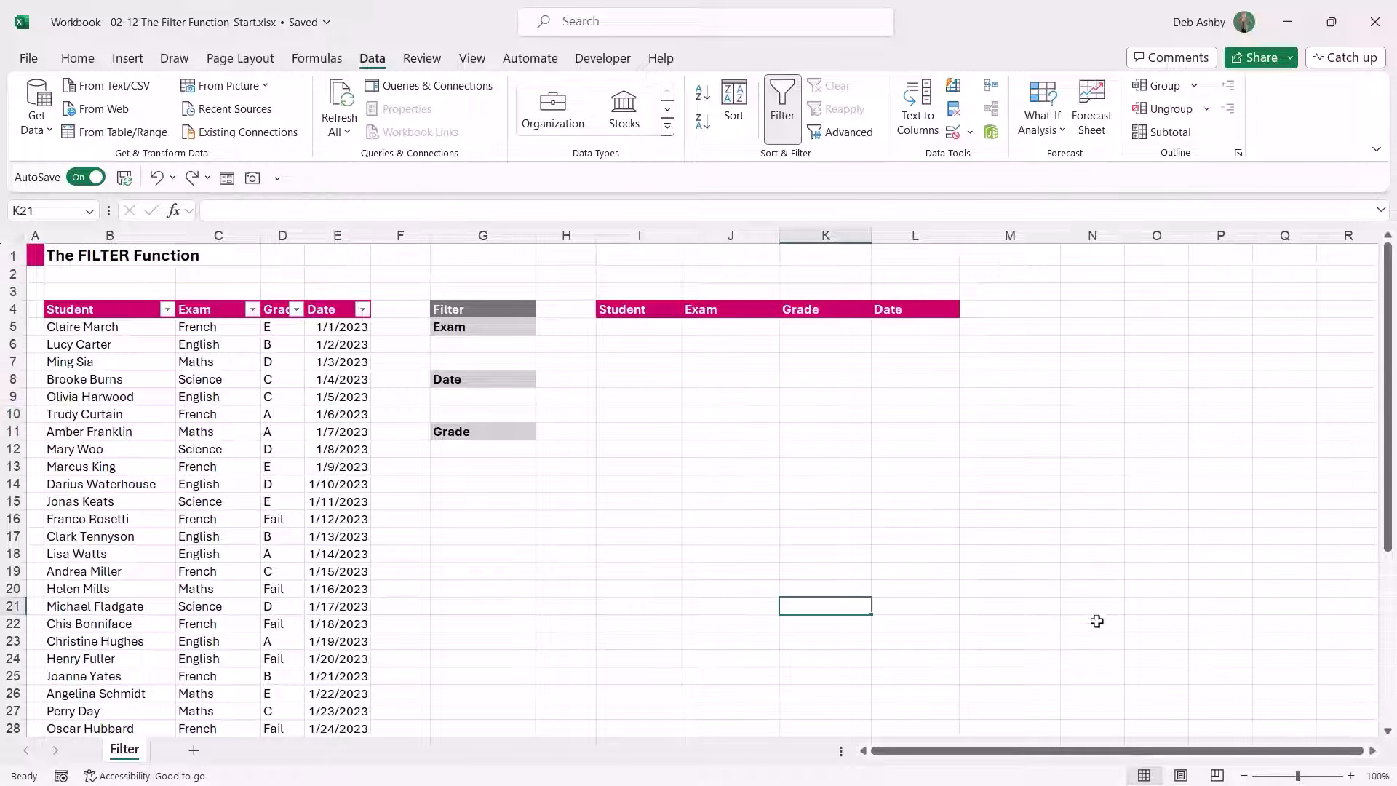
left_click(1102, 611)
left_click(868, 469)
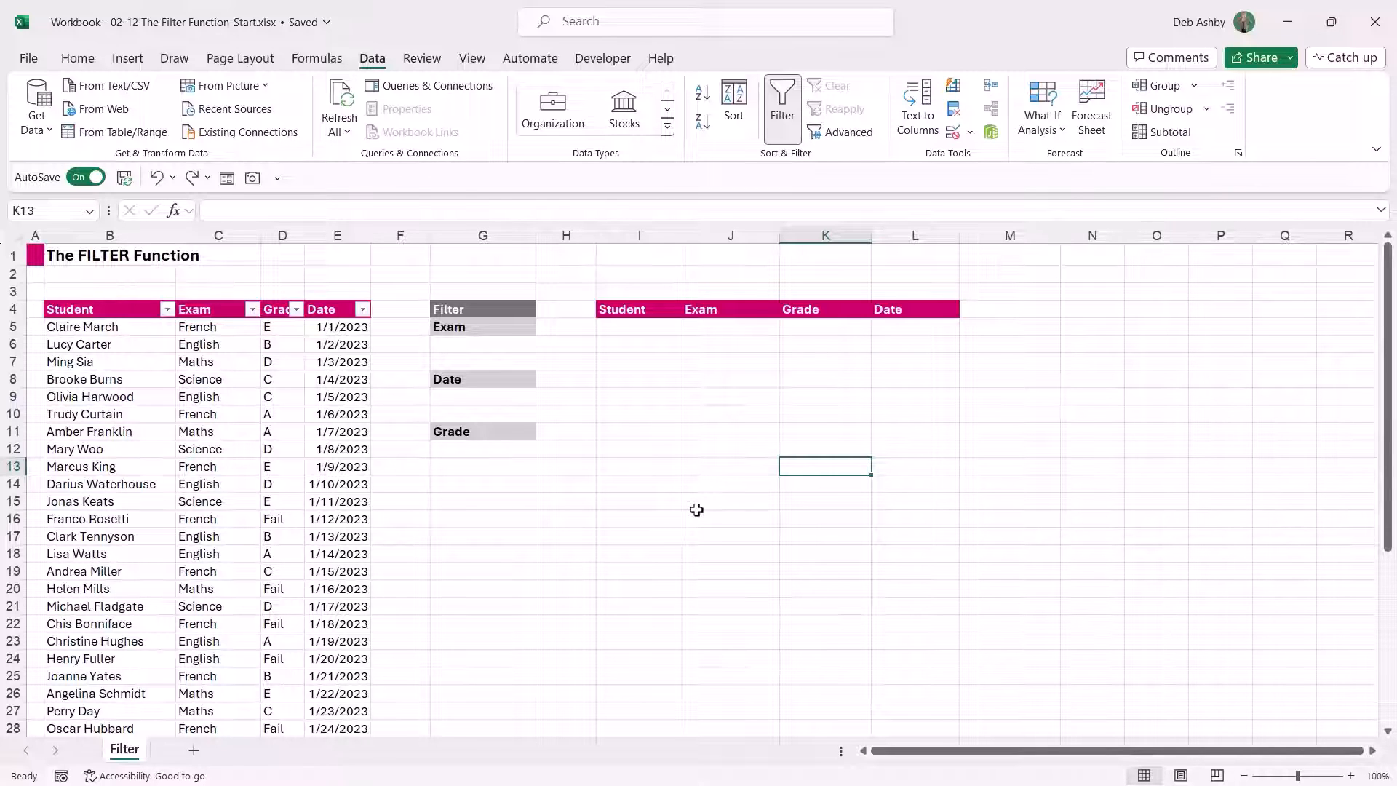
- Review the Exam, Date and Grade filter cells, the empty results area in columns I to L, and the Exam column's entries
left_click(483, 235)
left_click(639, 449)
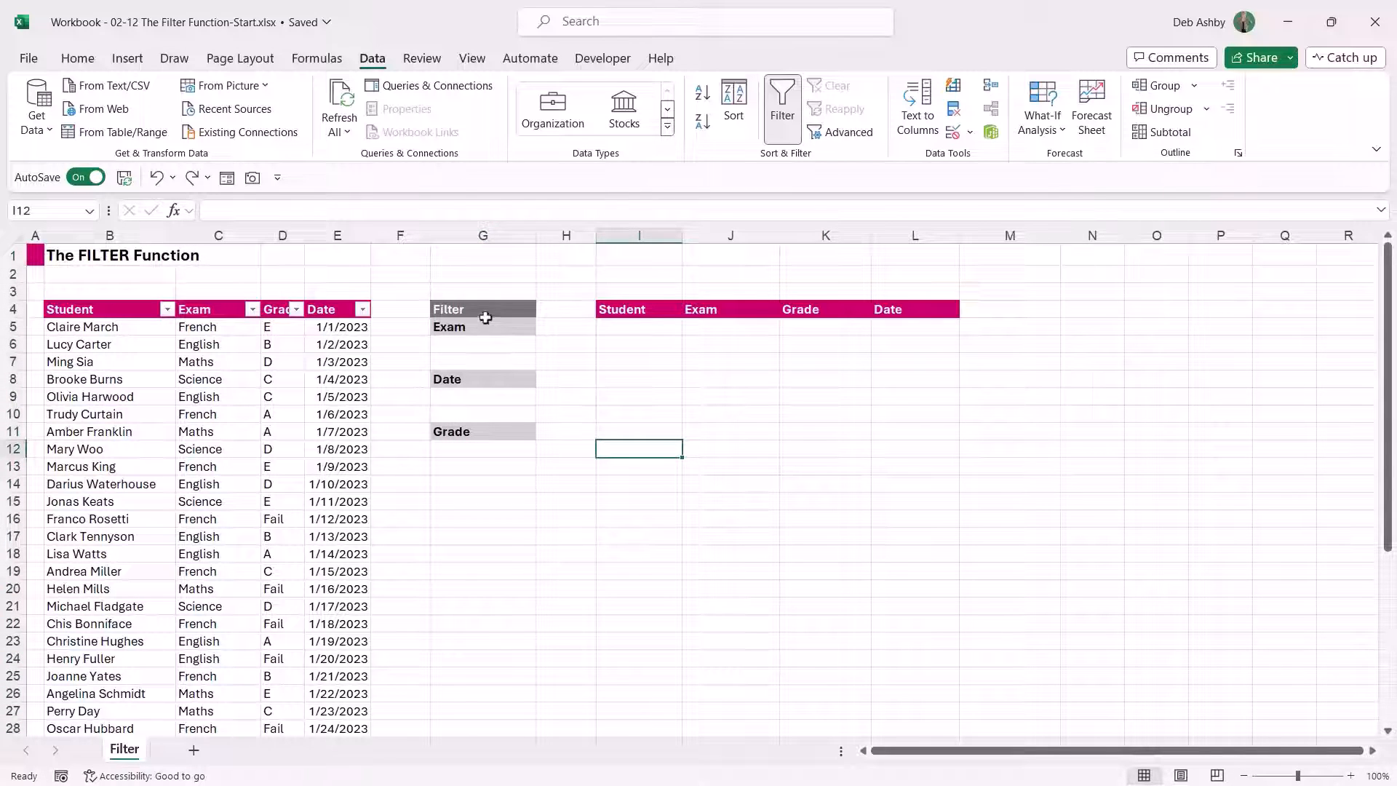
left_click(466, 327)
left_click(463, 378)
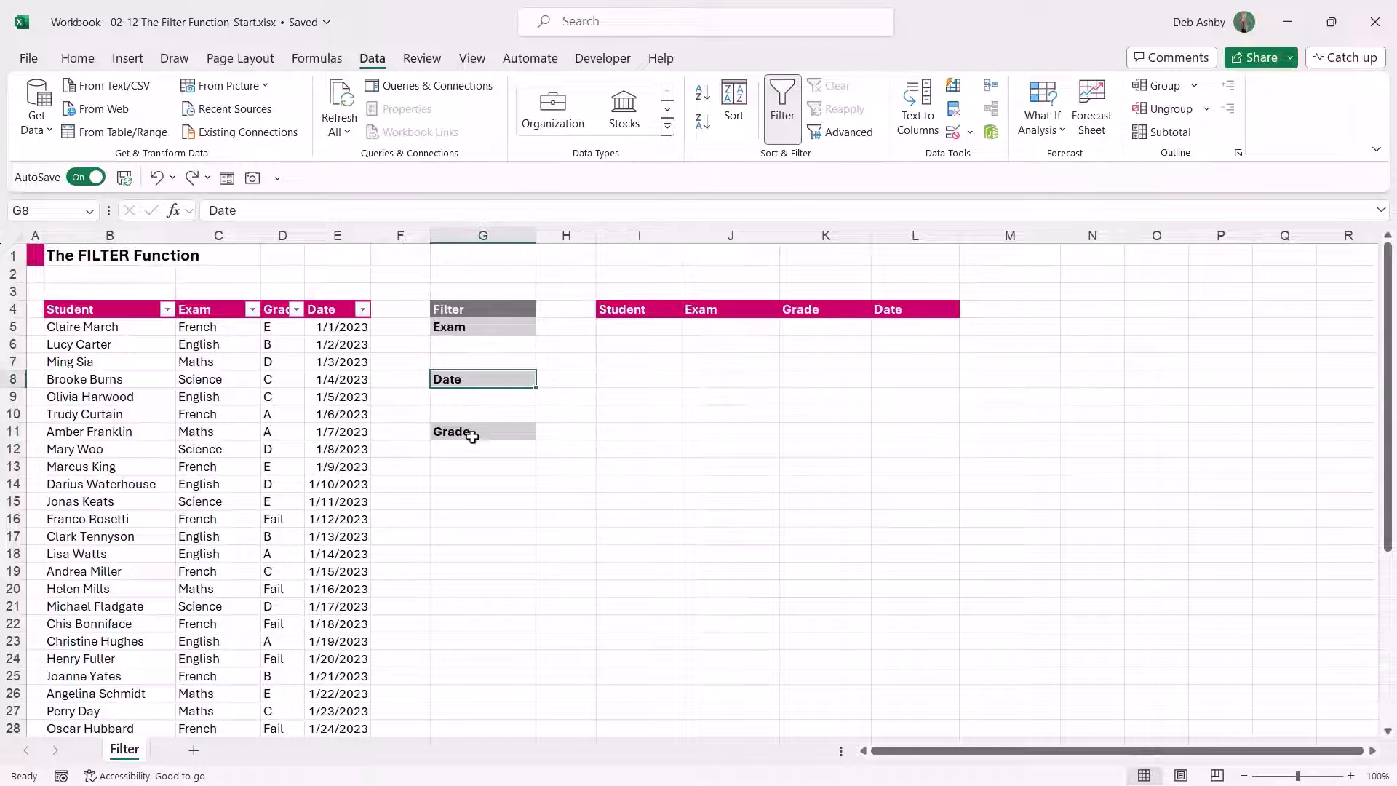
left_click(472, 436)
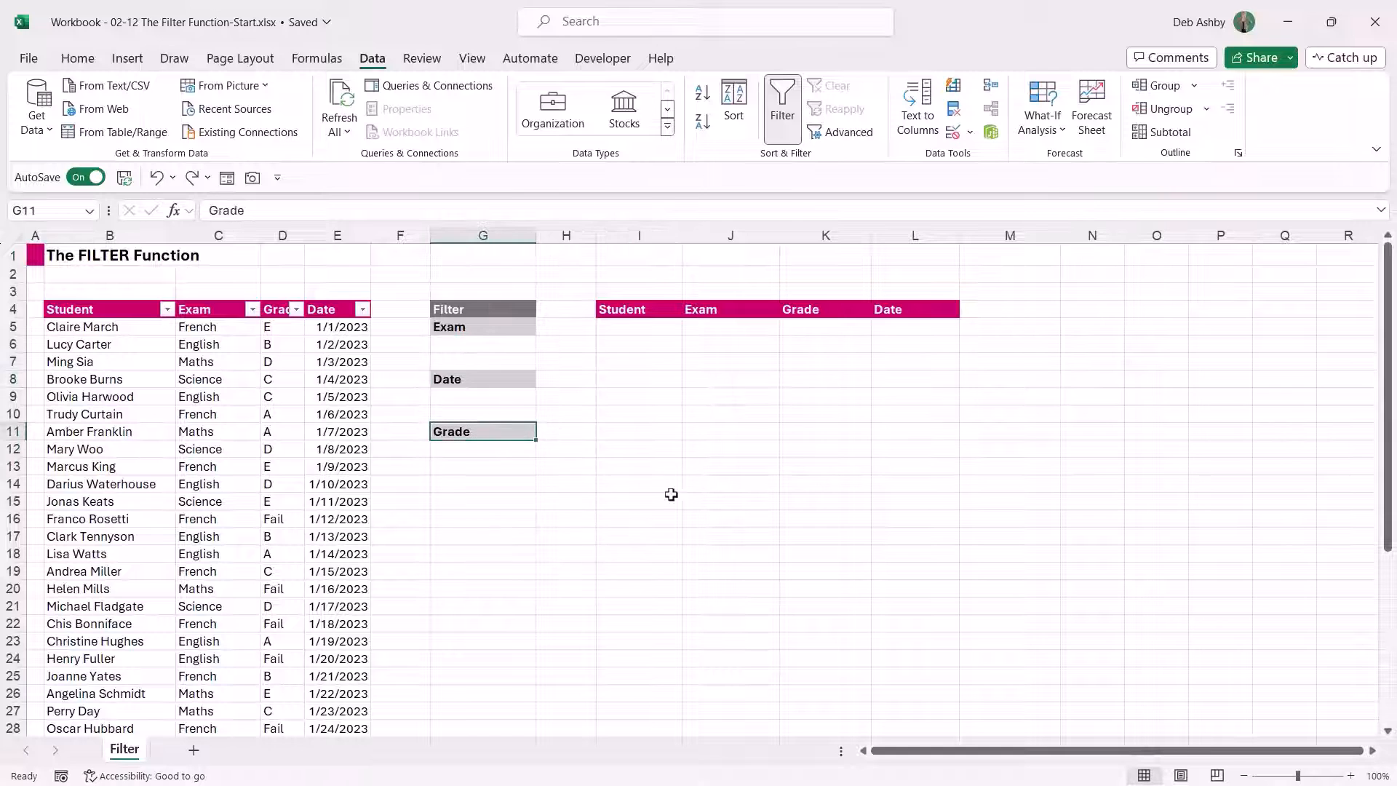
left_click(463, 347)
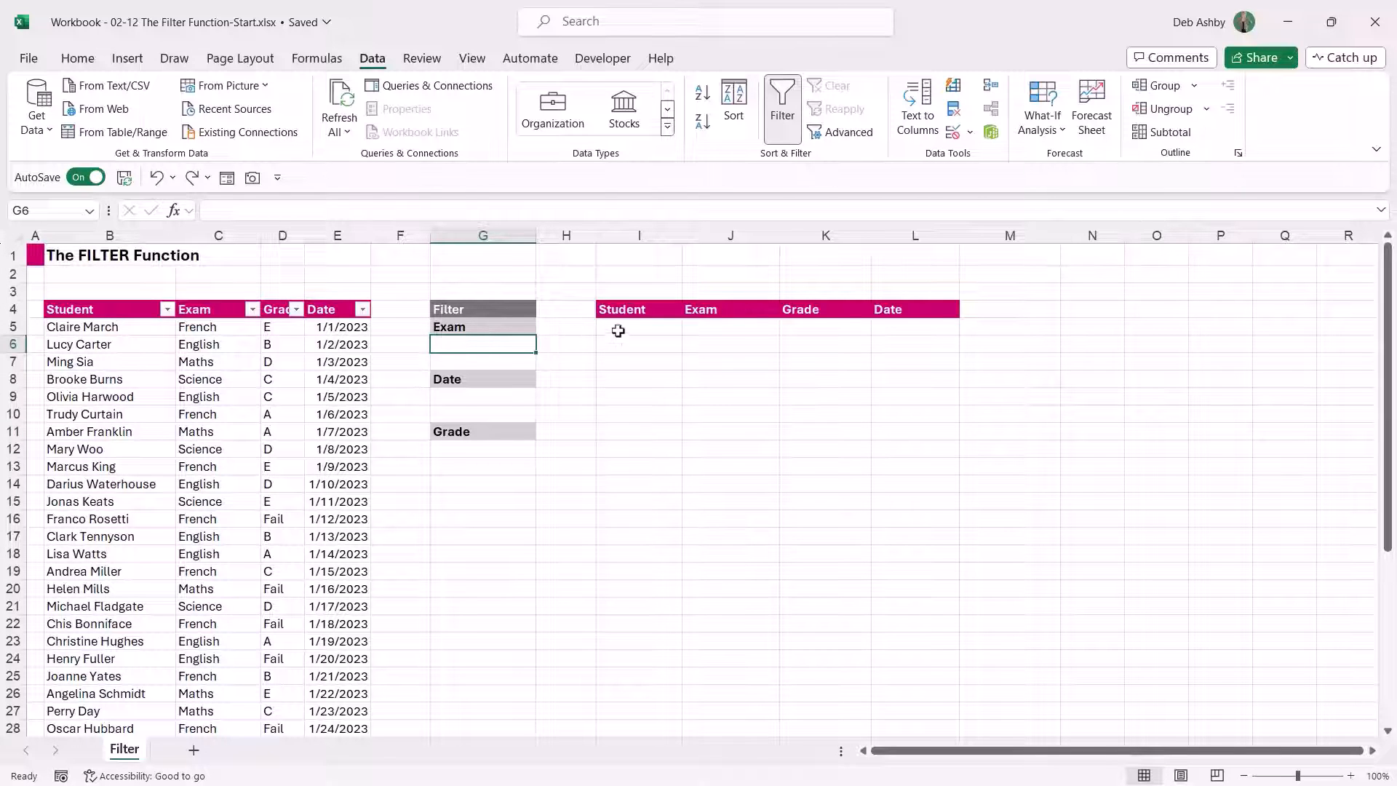
left_click_drag(614, 327, 907, 331)
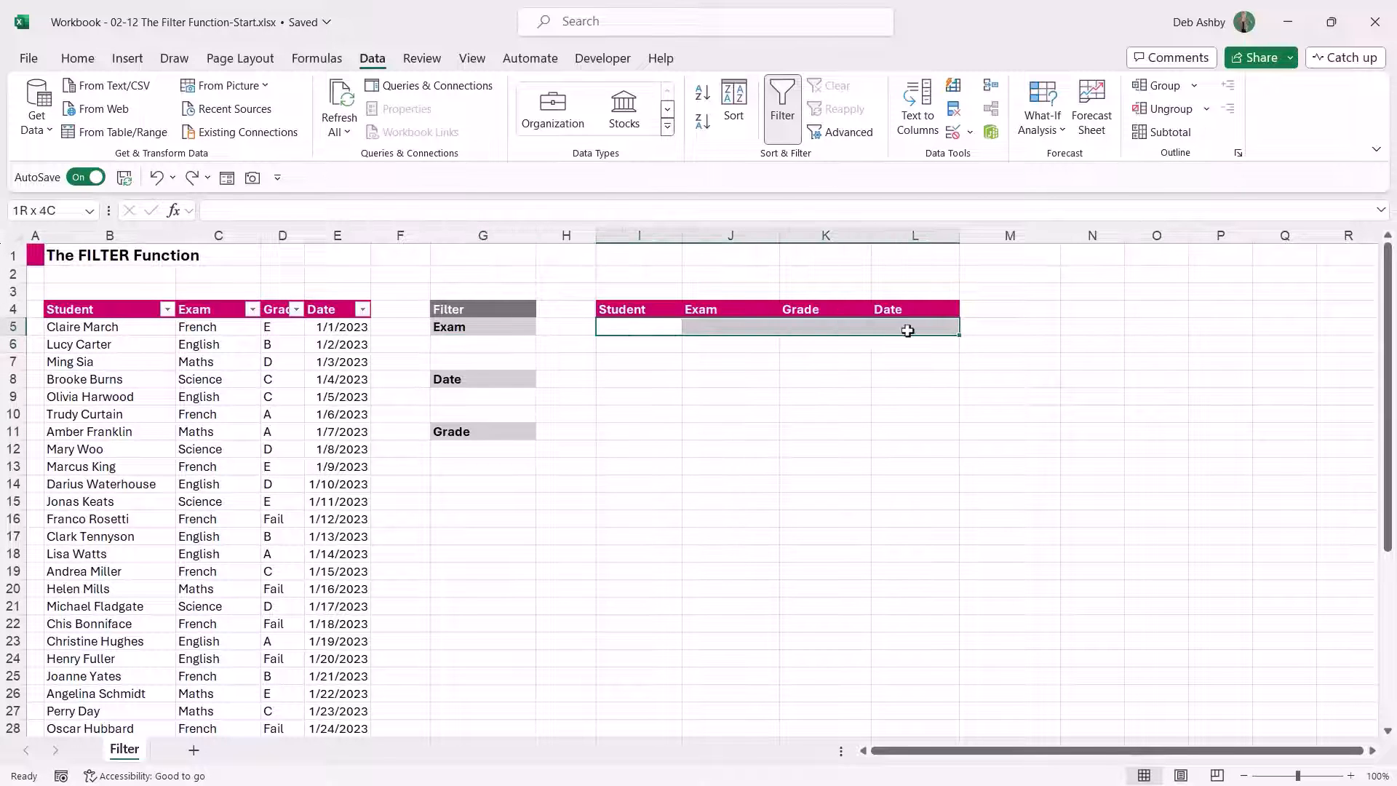
left_click(161, 429)
left_click_drag(639, 327, 920, 452)
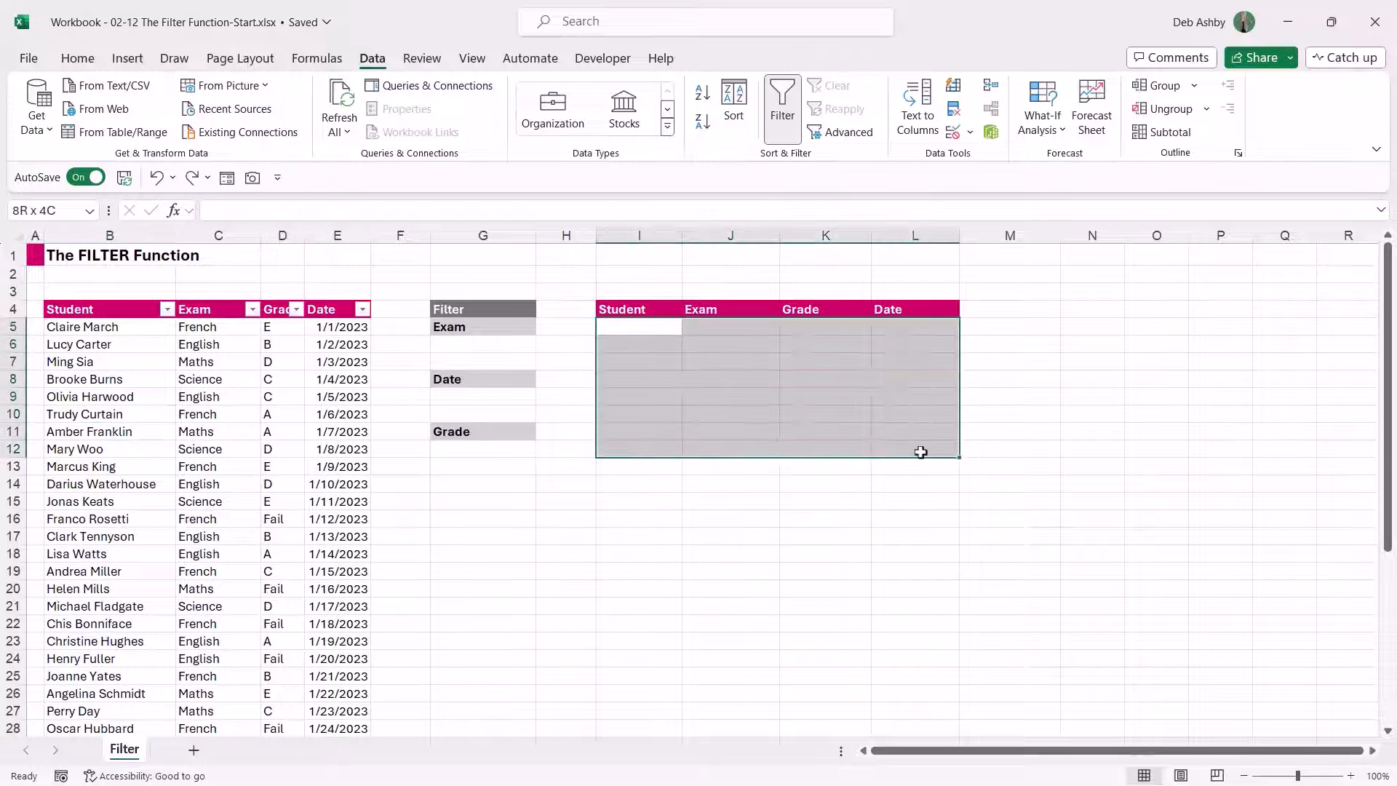
left_click(479, 345)
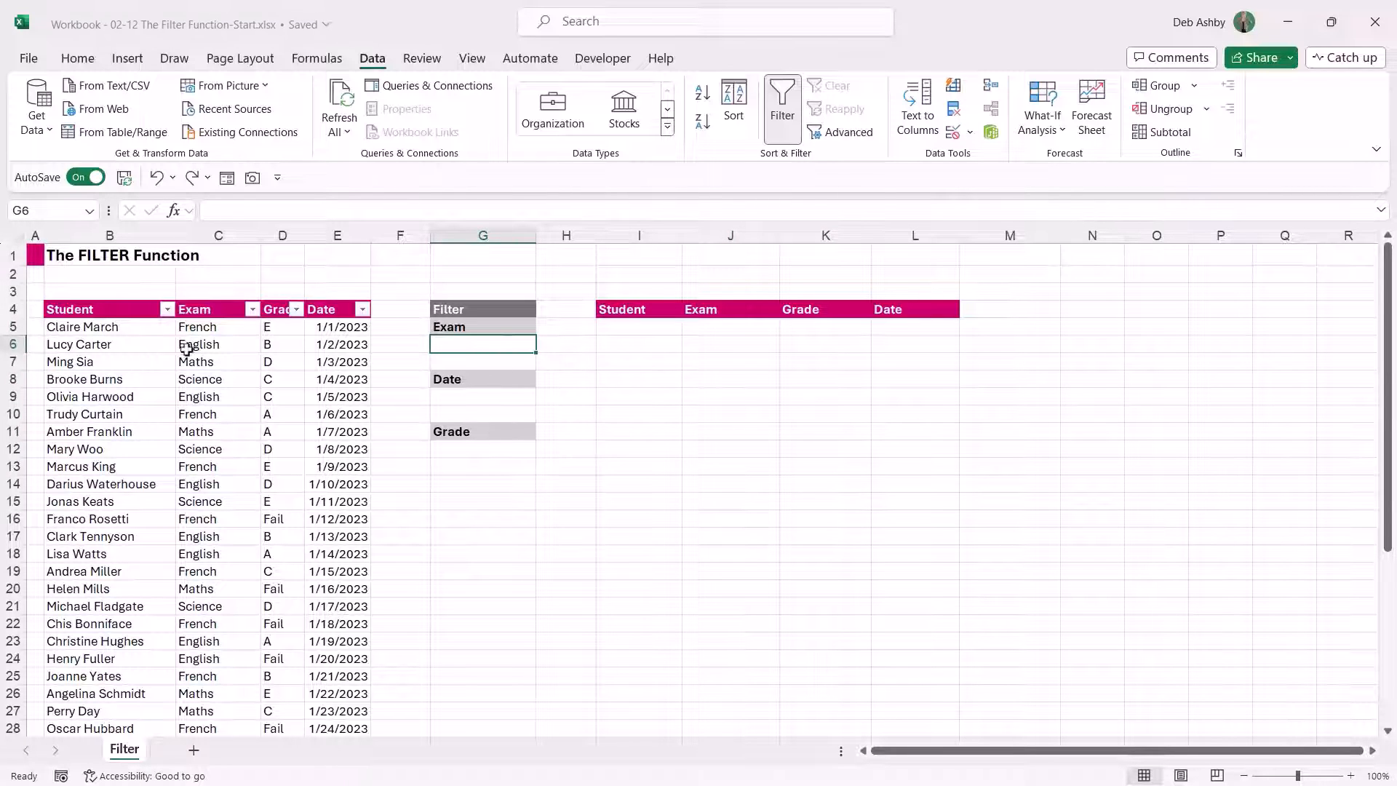
left_click_drag(208, 326, 211, 580)
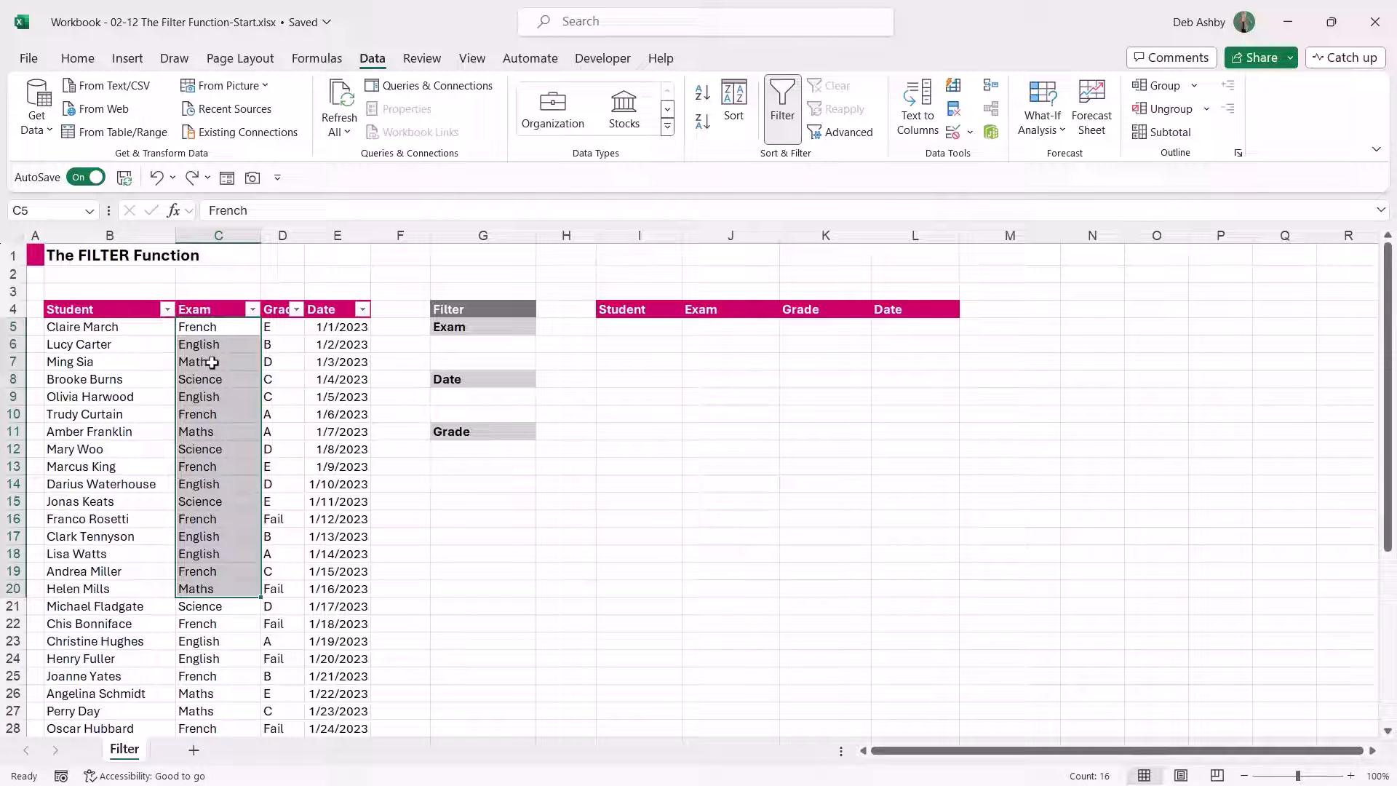
- List the distinct exam subjects from N4 downward with the formula =UNIQUE(C5:C42)
left_click(1089, 310)
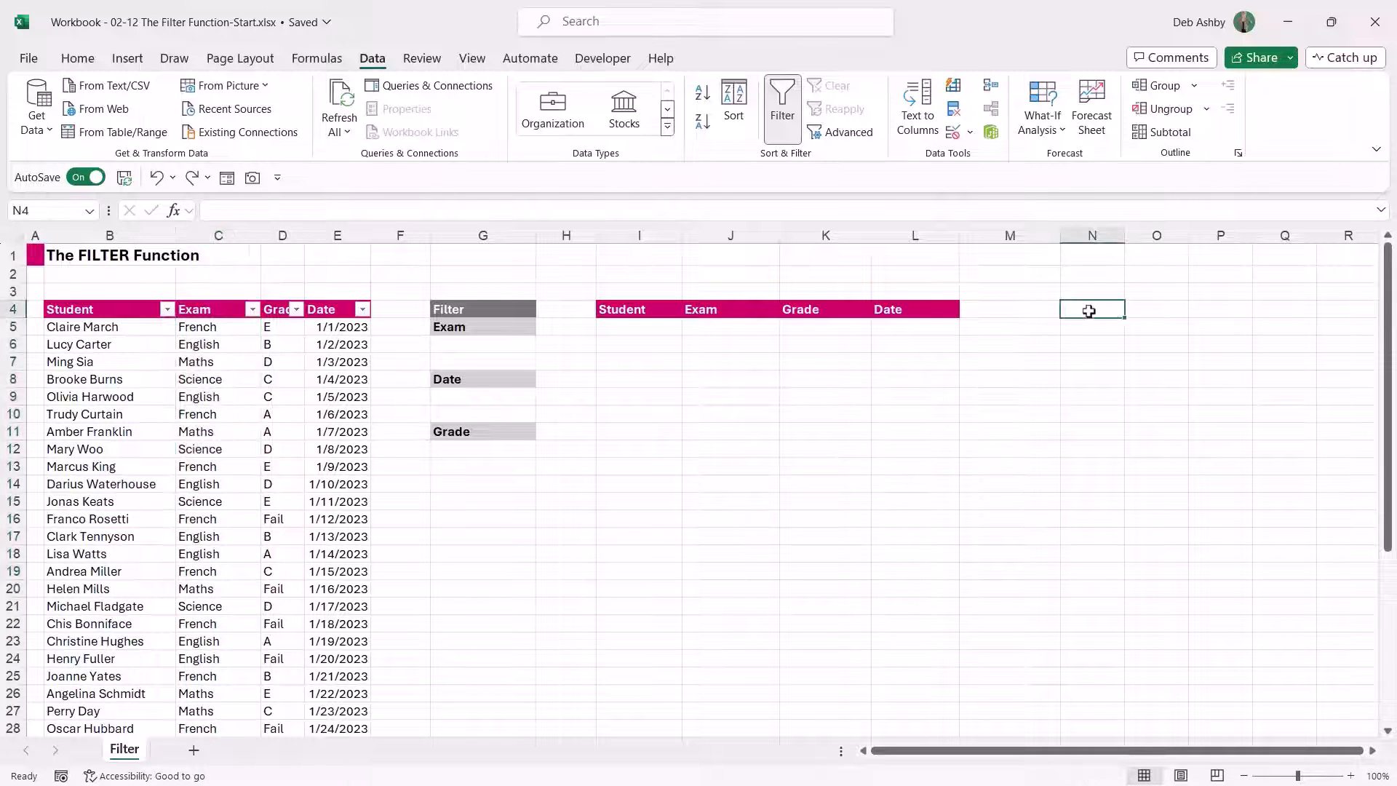
type("=")
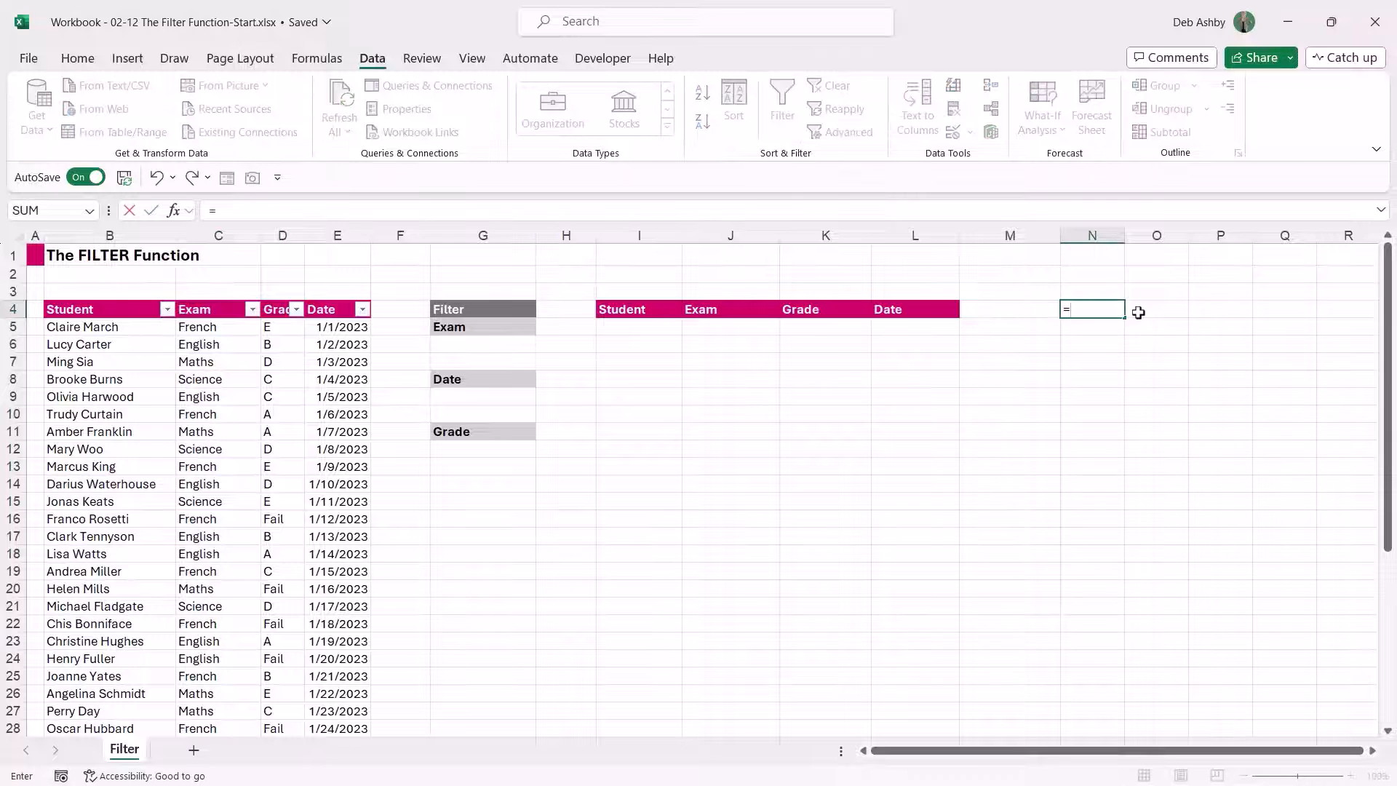
type("uni")
key("Tab")
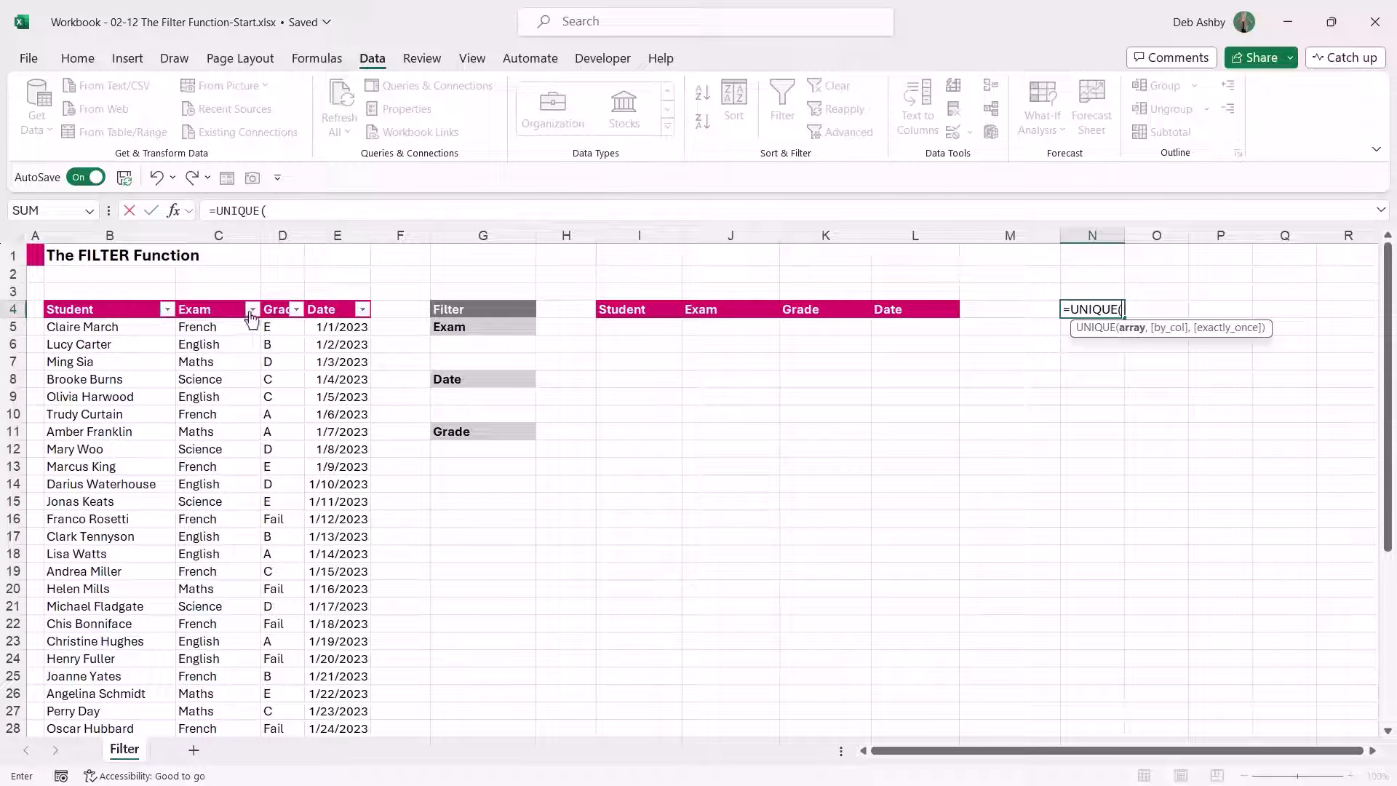
left_click(223, 328)
key("ctrl+shift+Down")
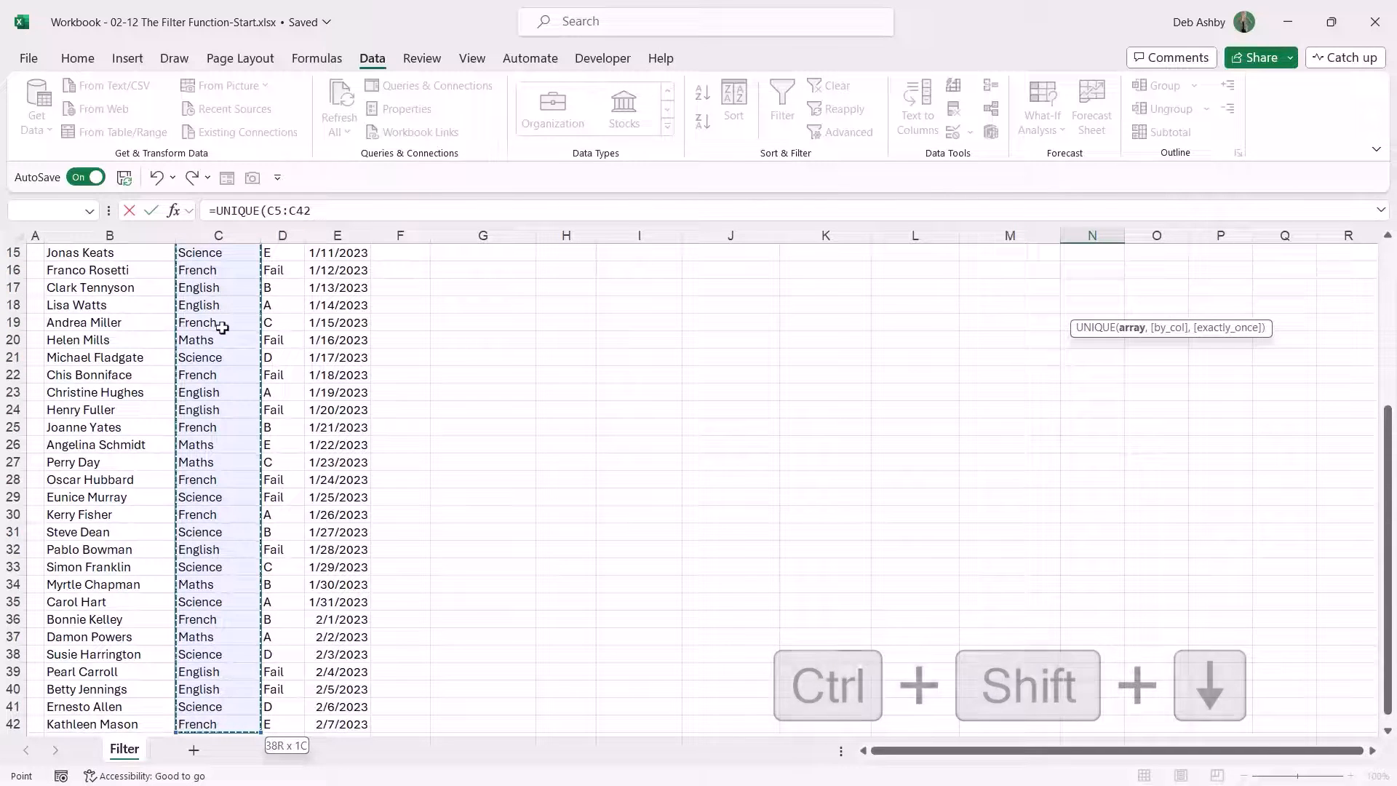
type(")")
key("Return")
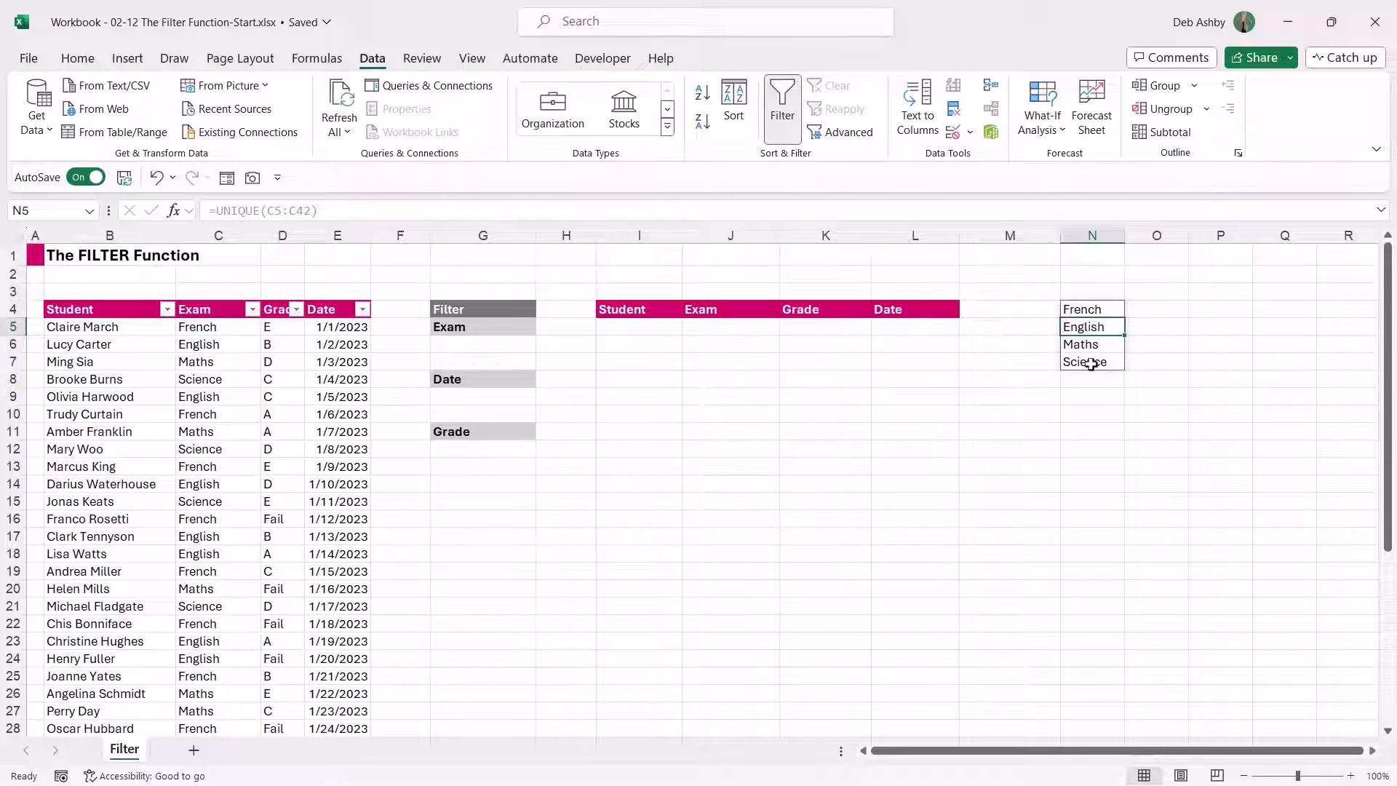
- Add List data validation with the source =$N$4# to cell G6 under the Exam label, and open its drop-down list
left_click(462, 345)
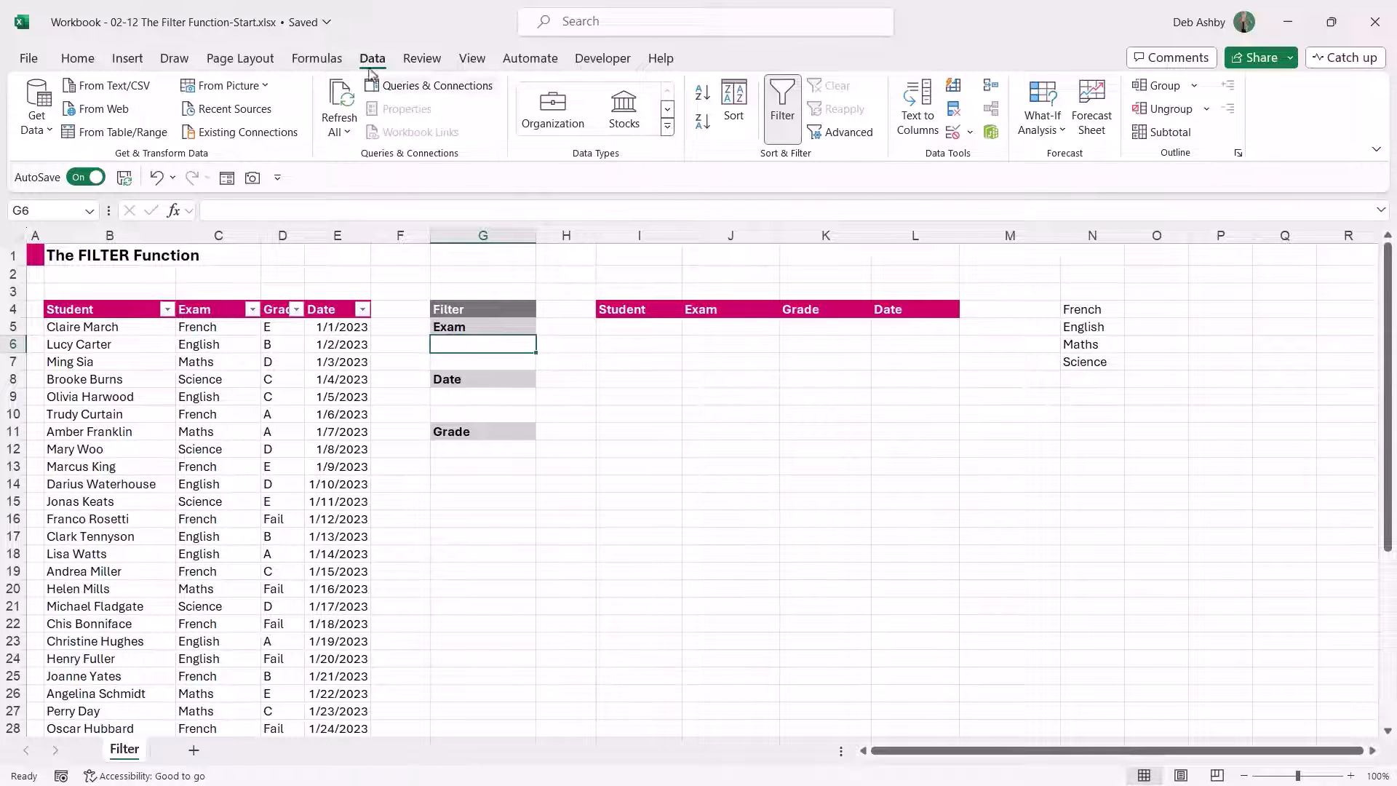
left_click(970, 133)
left_click(982, 157)
left_click(730, 463)
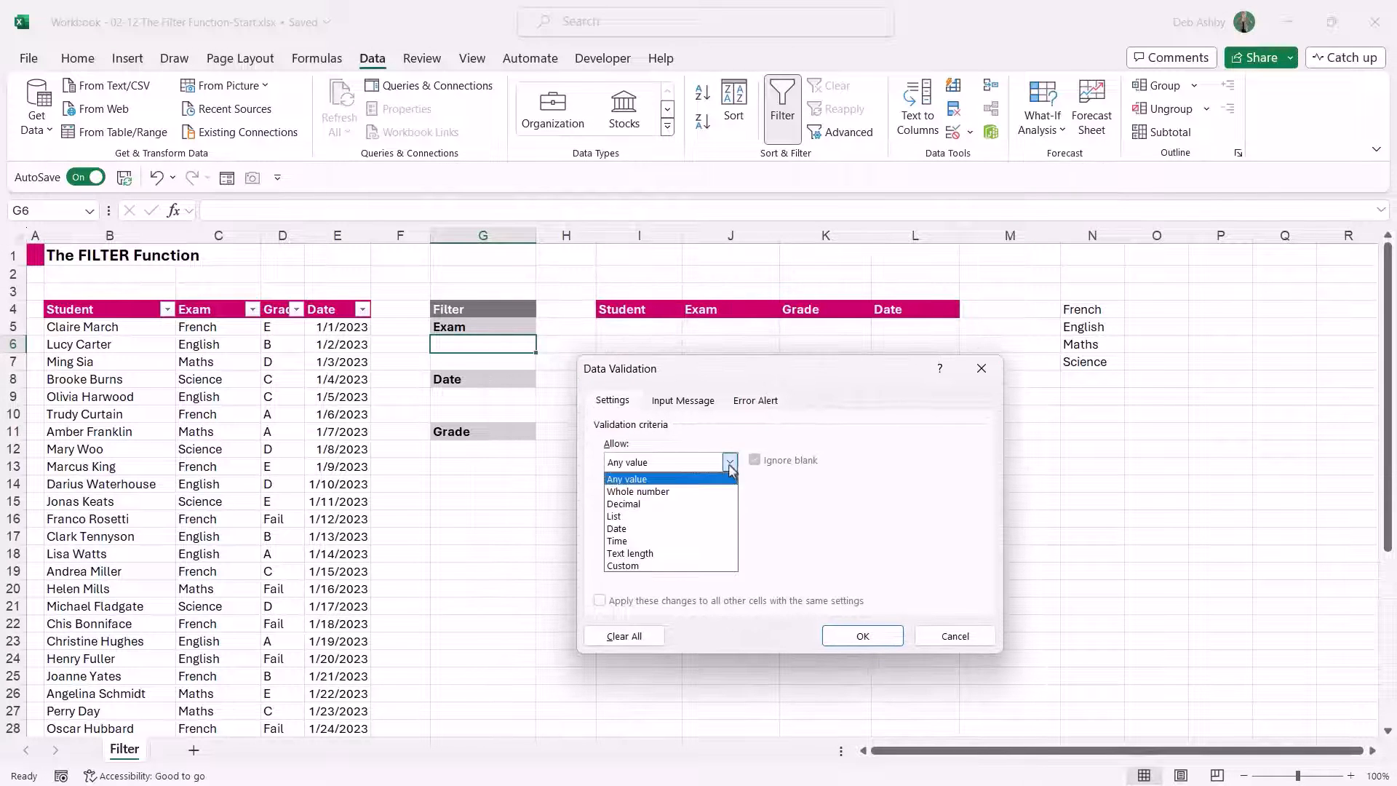
left_click(627, 521)
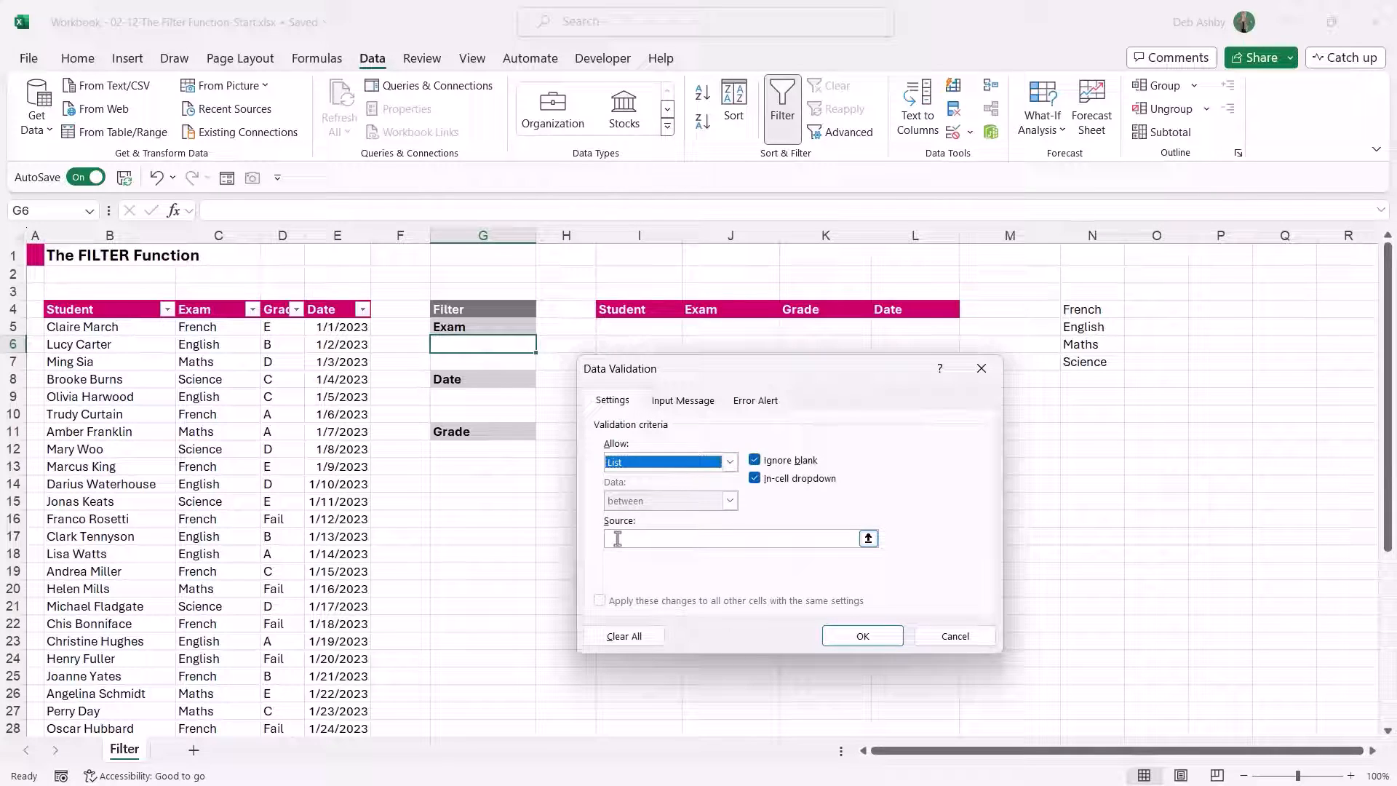
left_click(618, 538)
left_click(1106, 310)
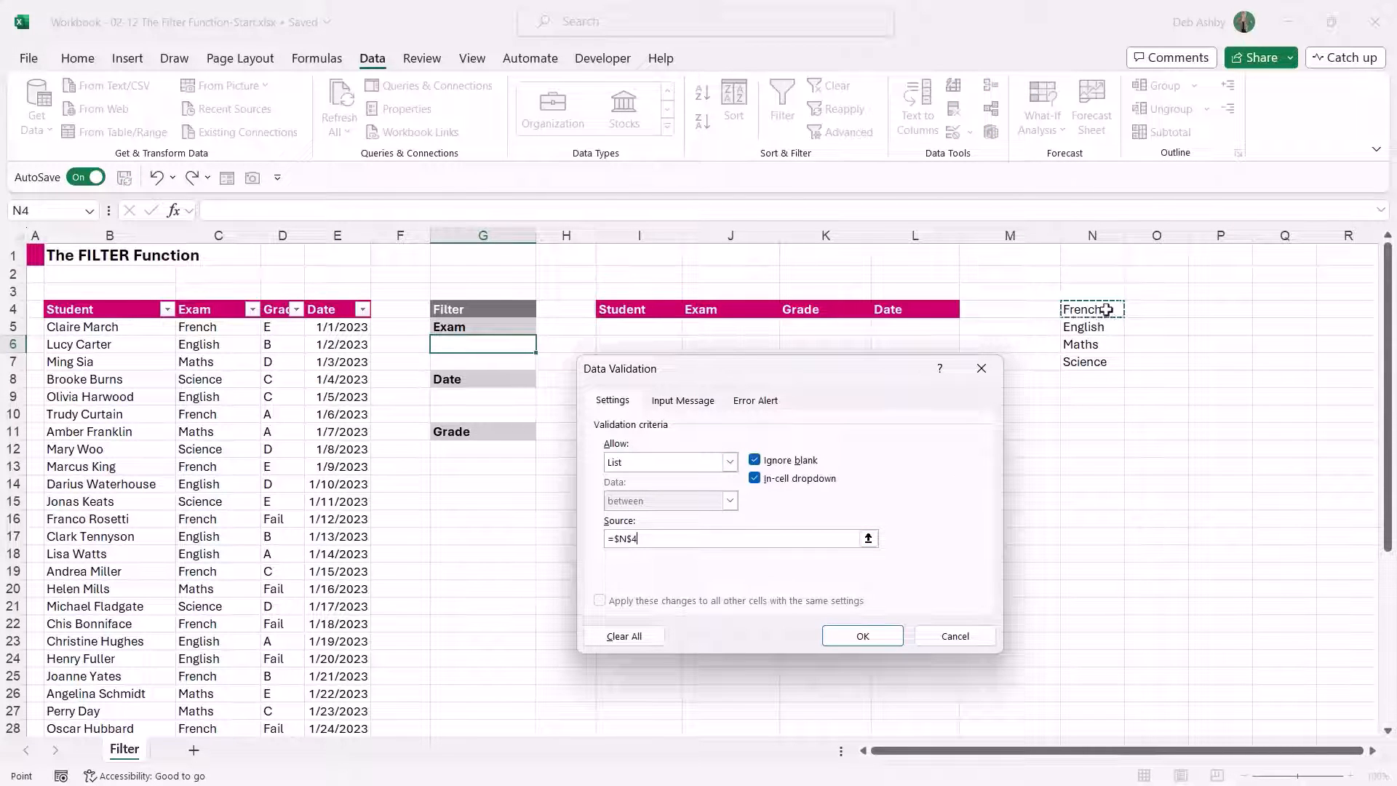
type("#")
left_click(862, 636)
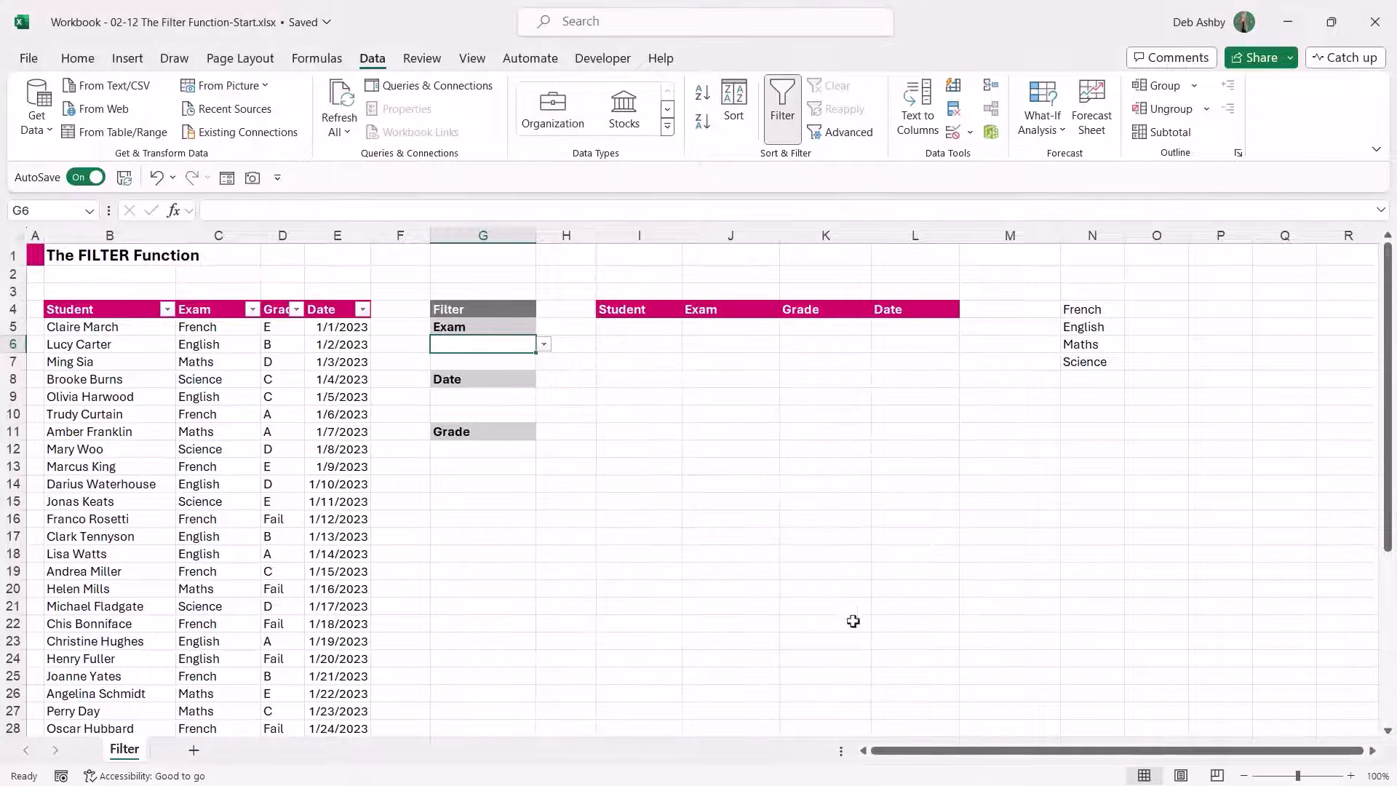
left_click(544, 344)
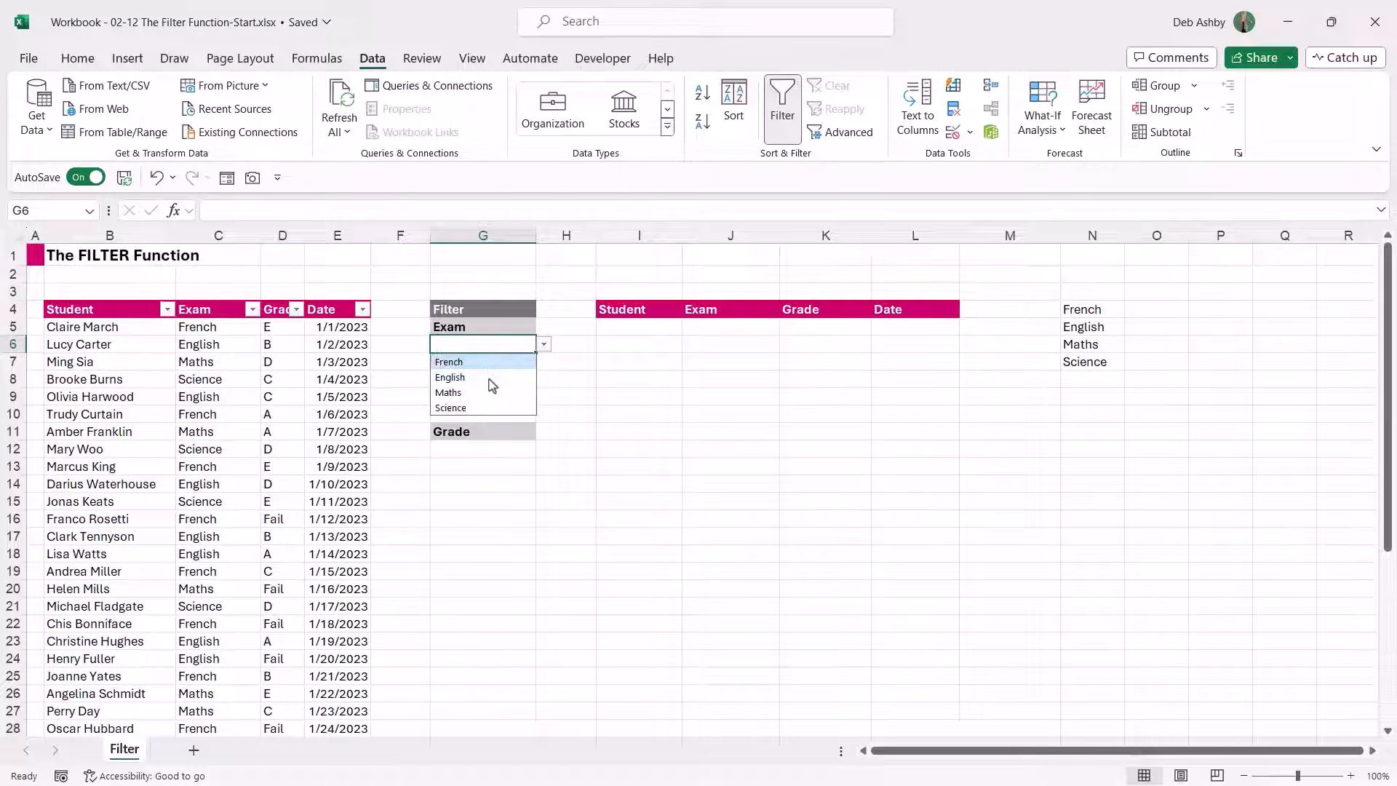
- Review the subject list in the Exam filter cell G6 and the empty cells under the Date and Grade labels
left_click(687, 400)
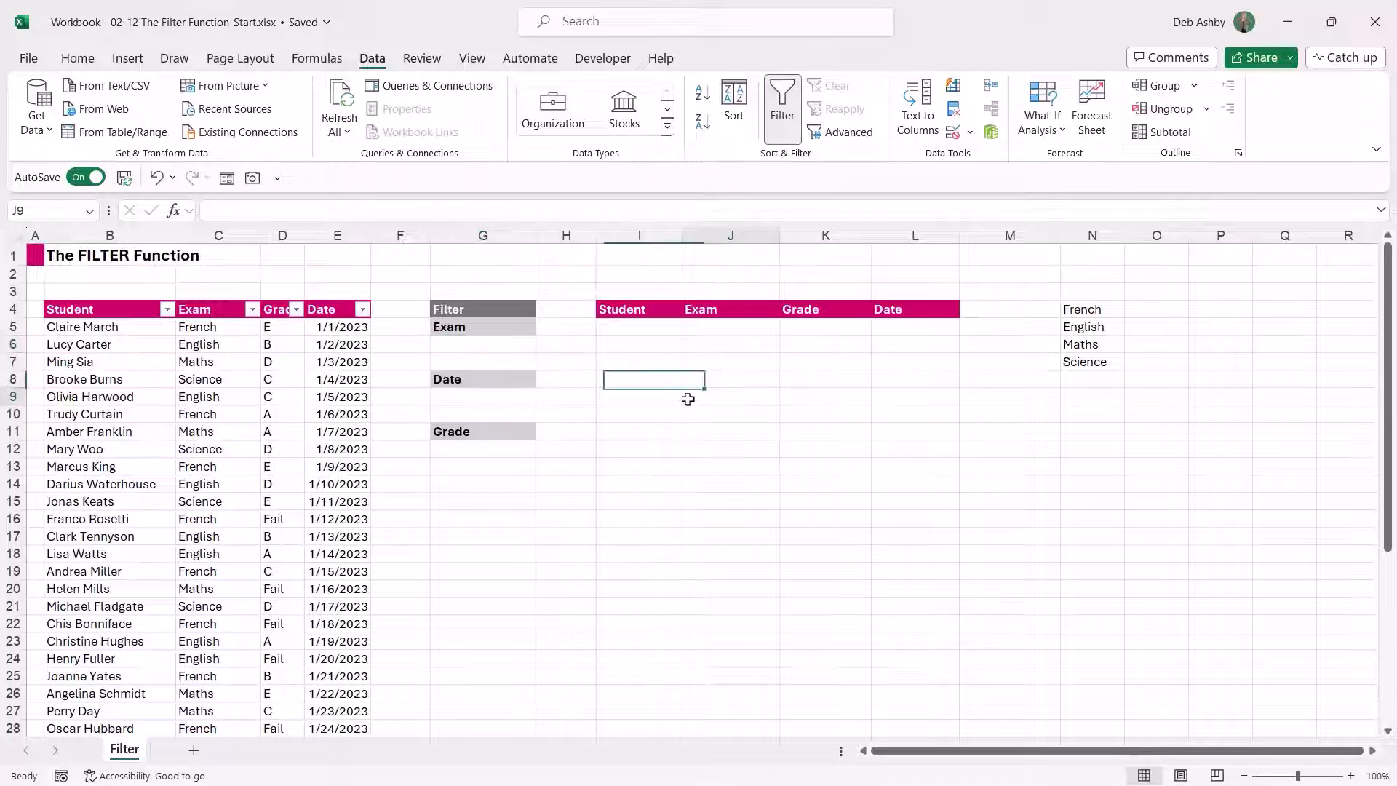
left_click(508, 342)
left_click(544, 344)
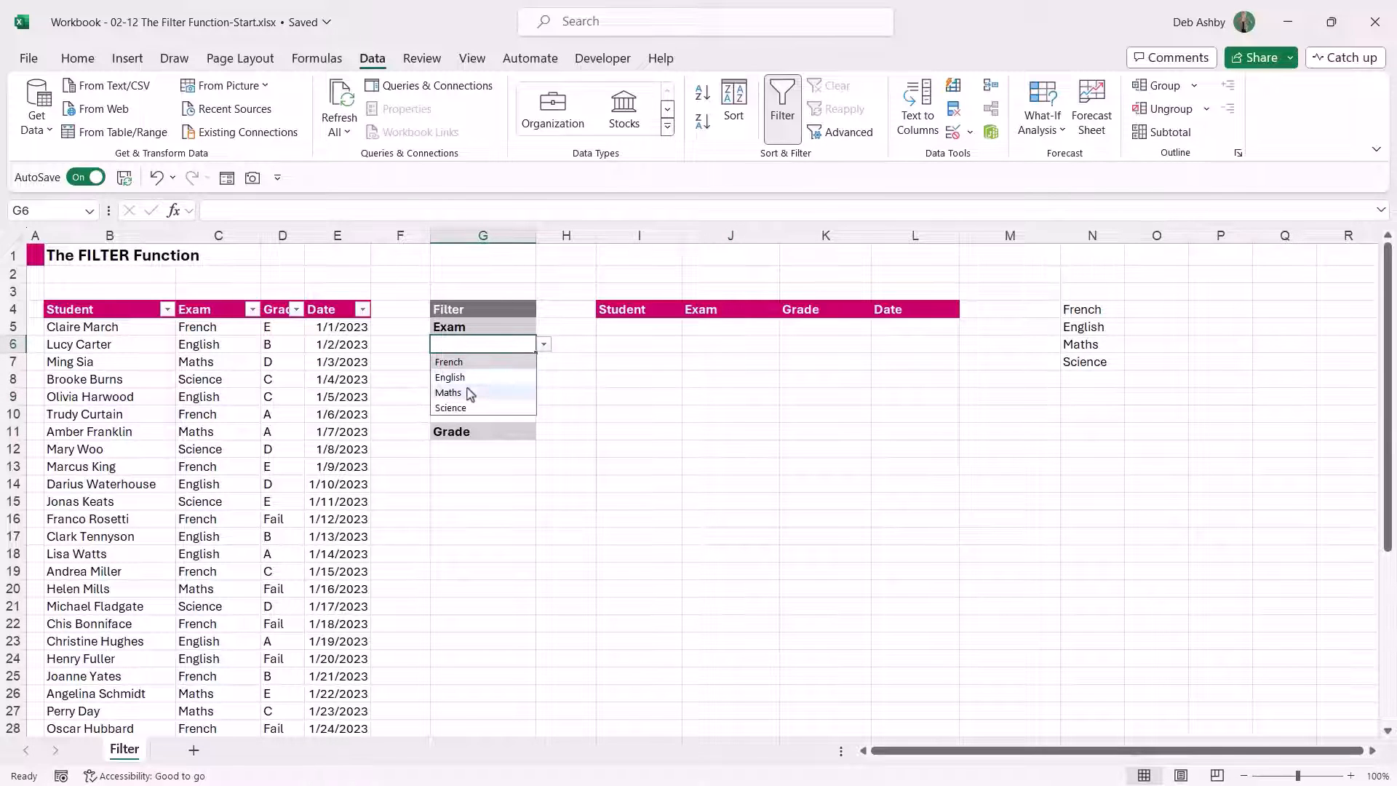
left_click(720, 402)
left_click(496, 397)
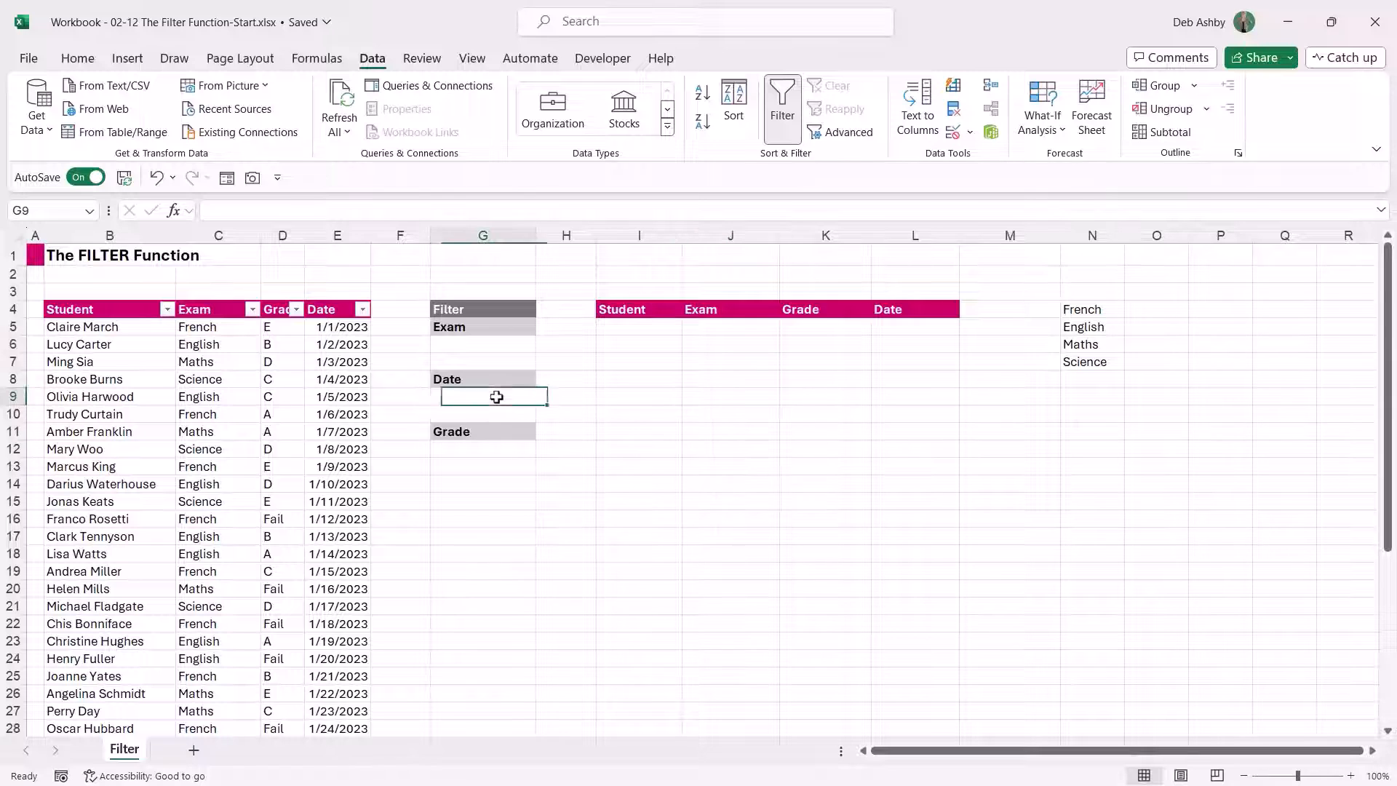
left_click(475, 449)
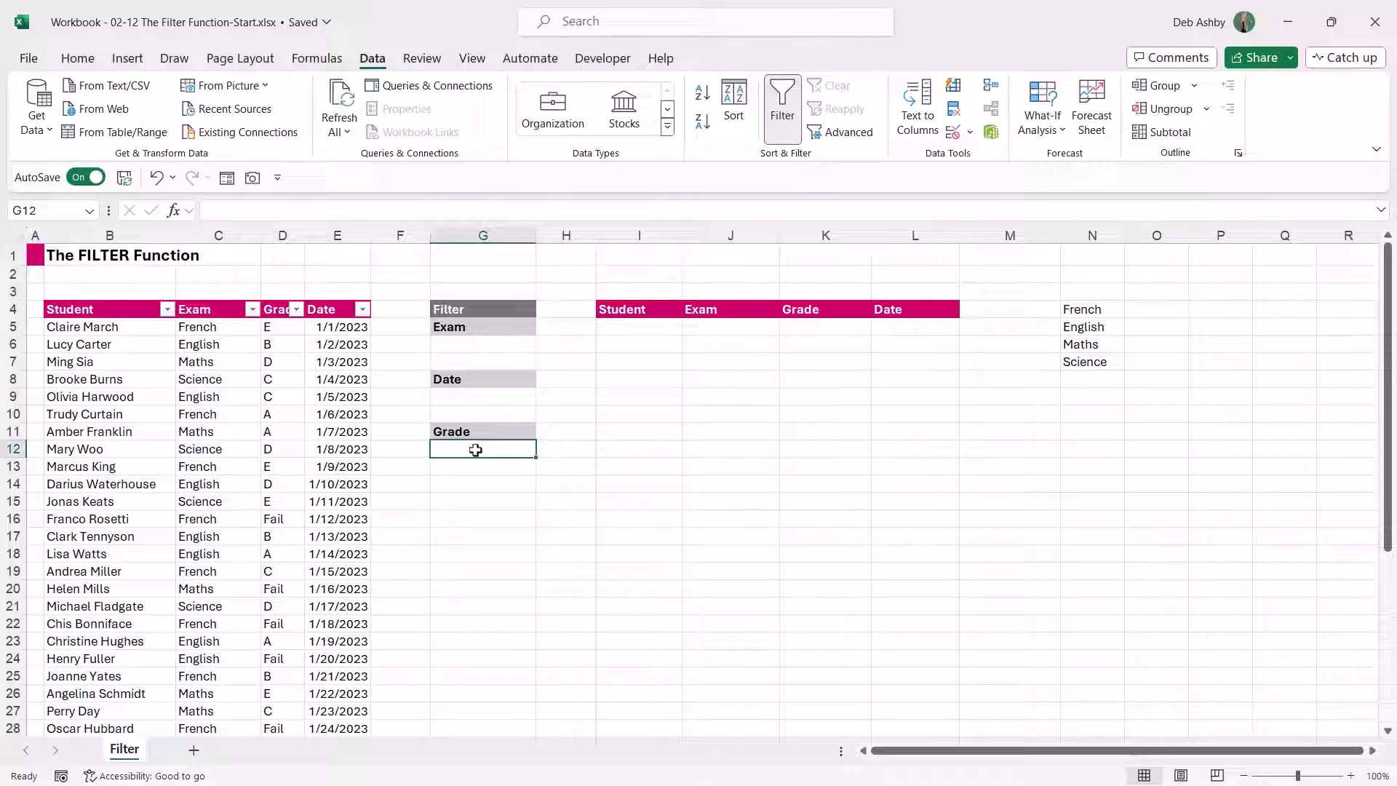
- Set the exam criterion in G6 to Maths from its drop-down list
left_click(489, 346)
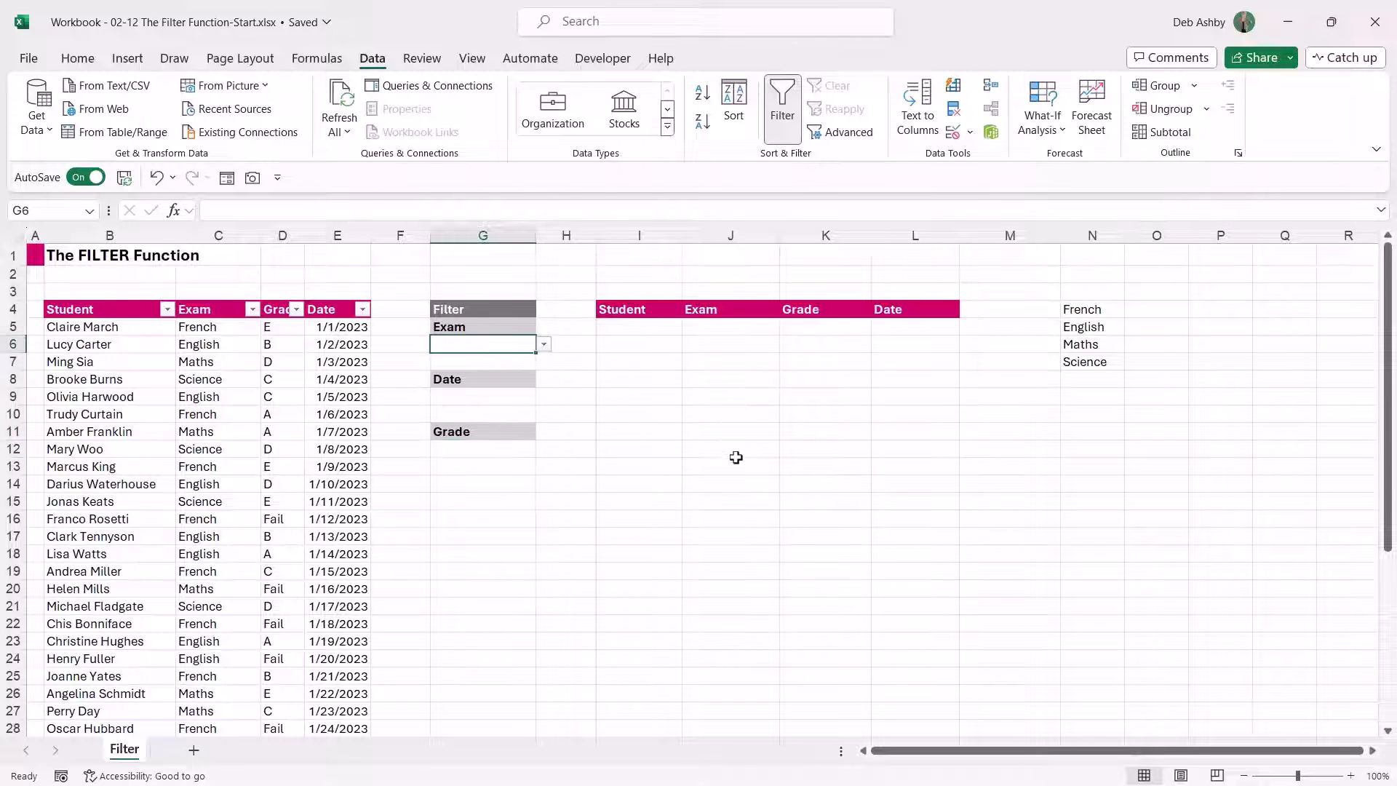
left_click(543, 344)
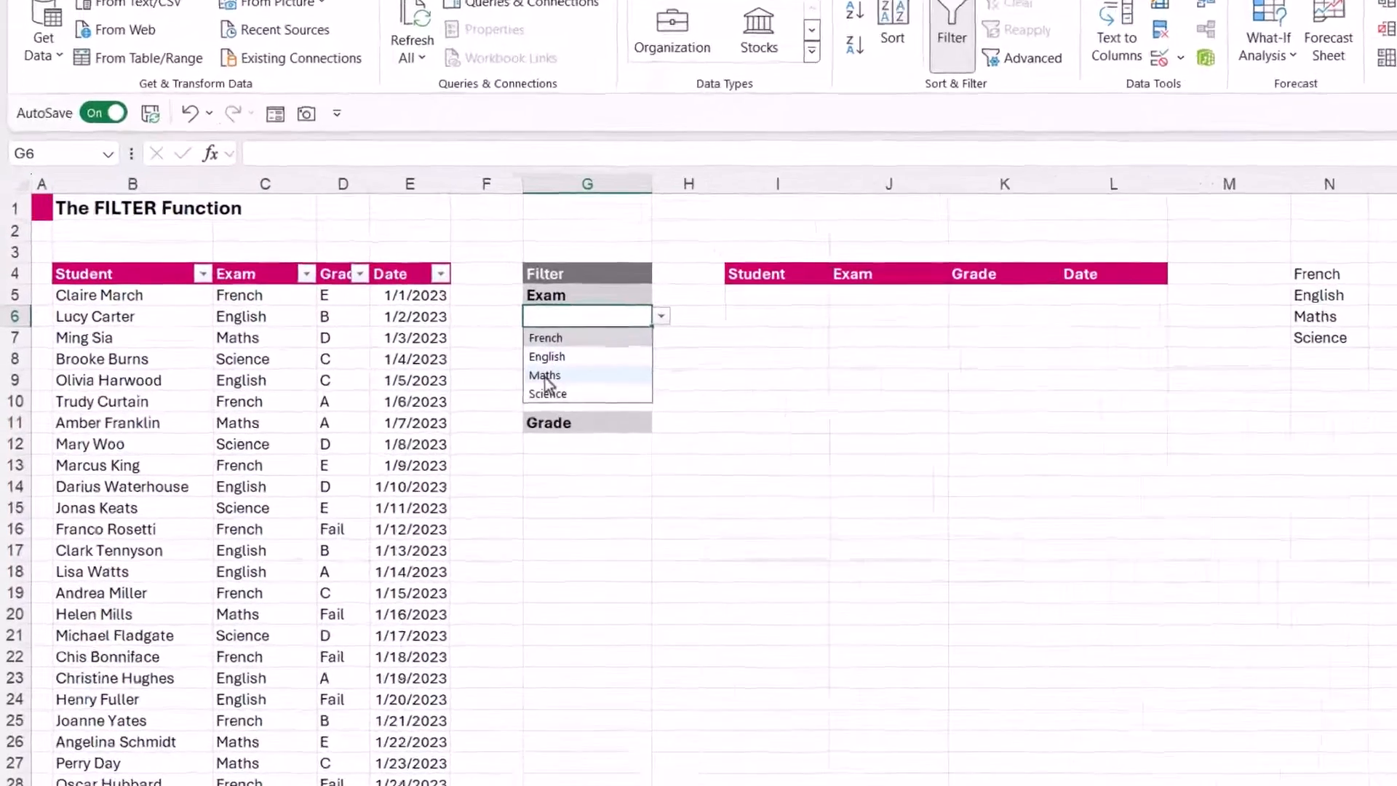
left_click(448, 392)
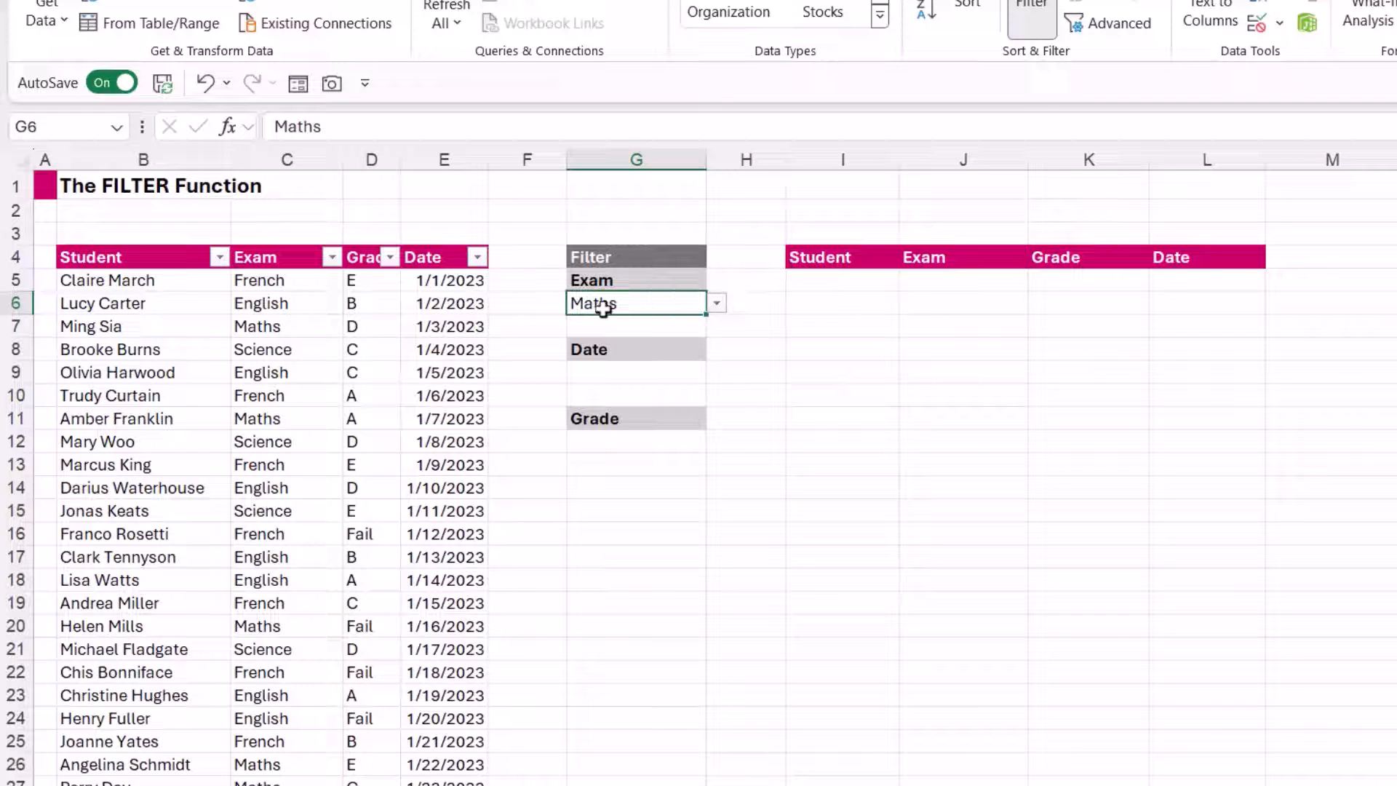
- Start a FILTER formula in I5, the first cell of the results area, with B5:E42 as its array
left_click_drag(814, 280, 1229, 467)
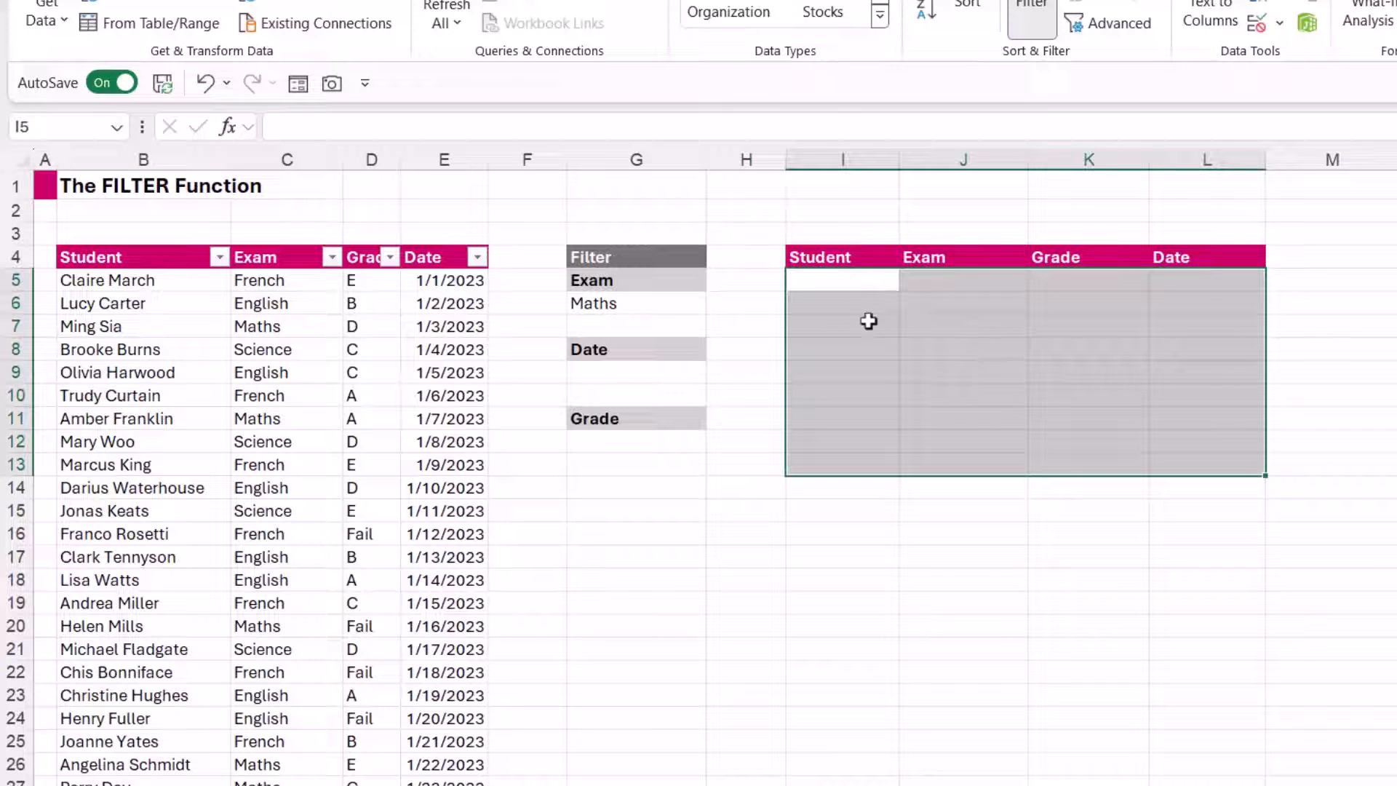
left_click(839, 280)
type("=")
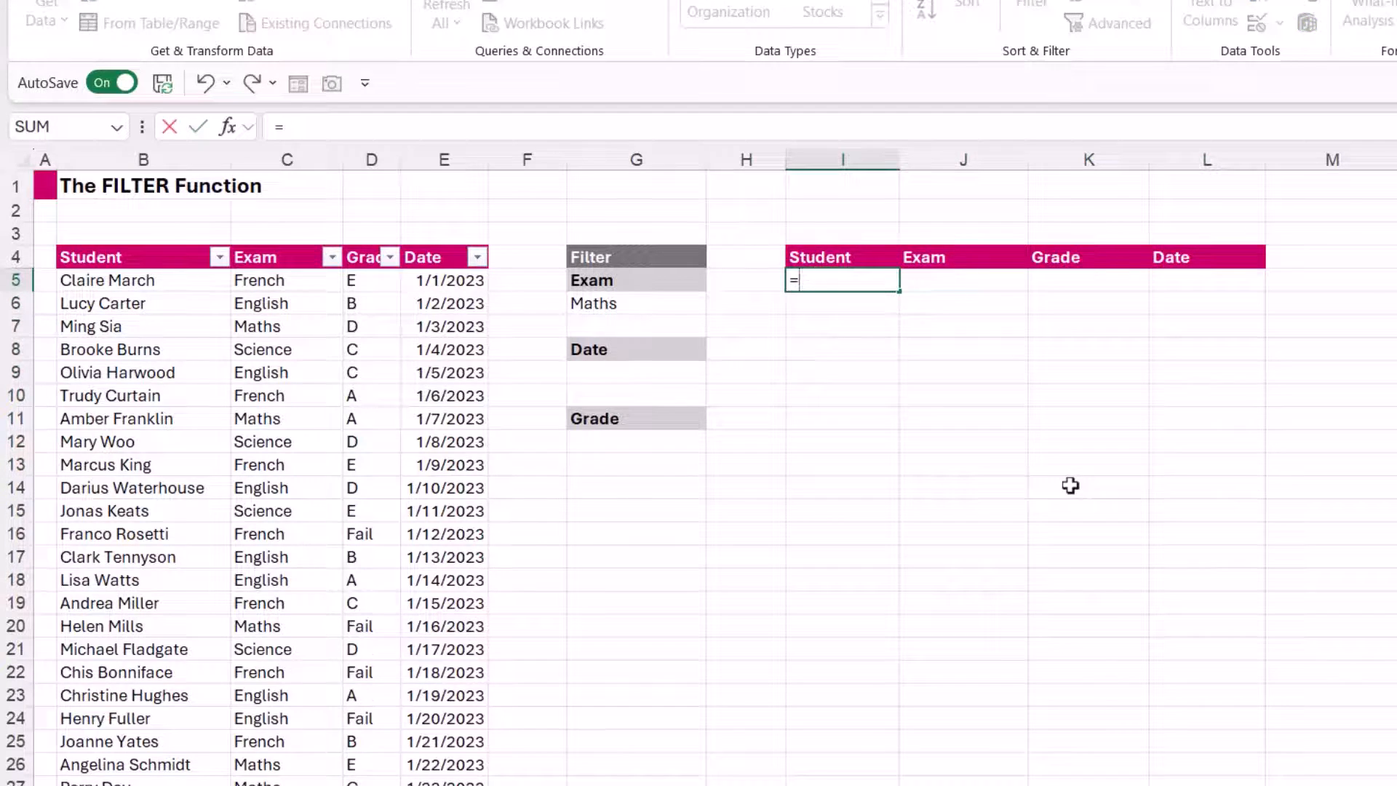
type("FILTER(")
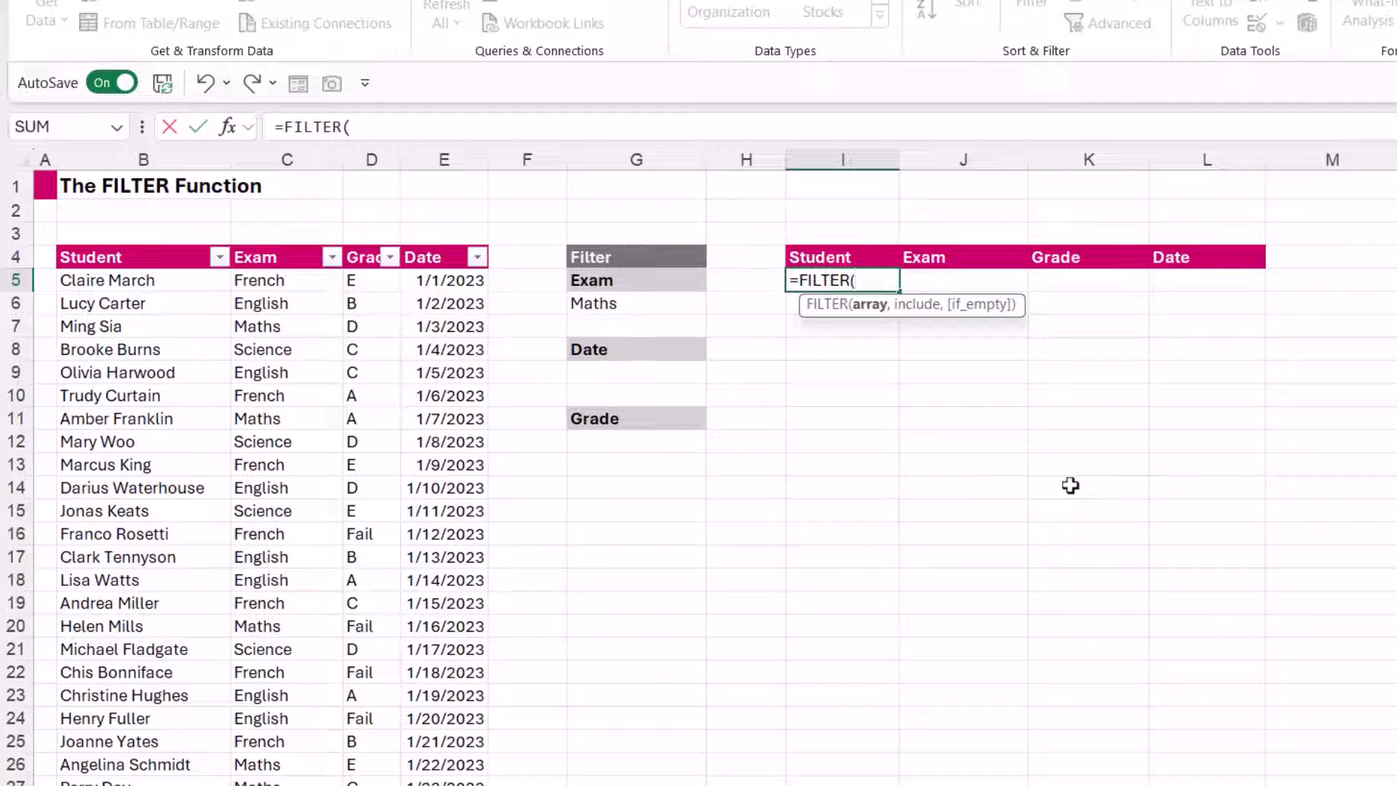
left_click_drag(141, 281, 454, 291)
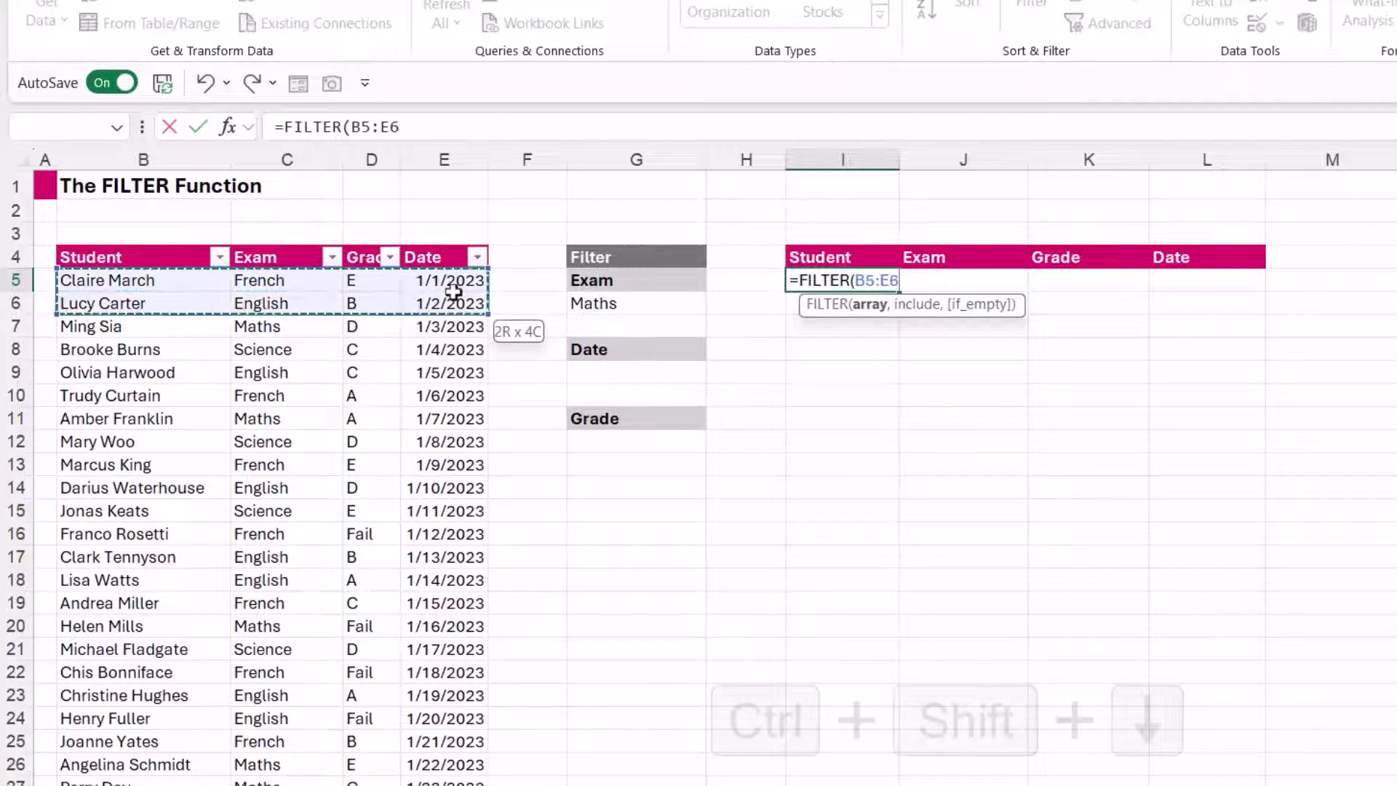
key("ctrl+shift+Down")
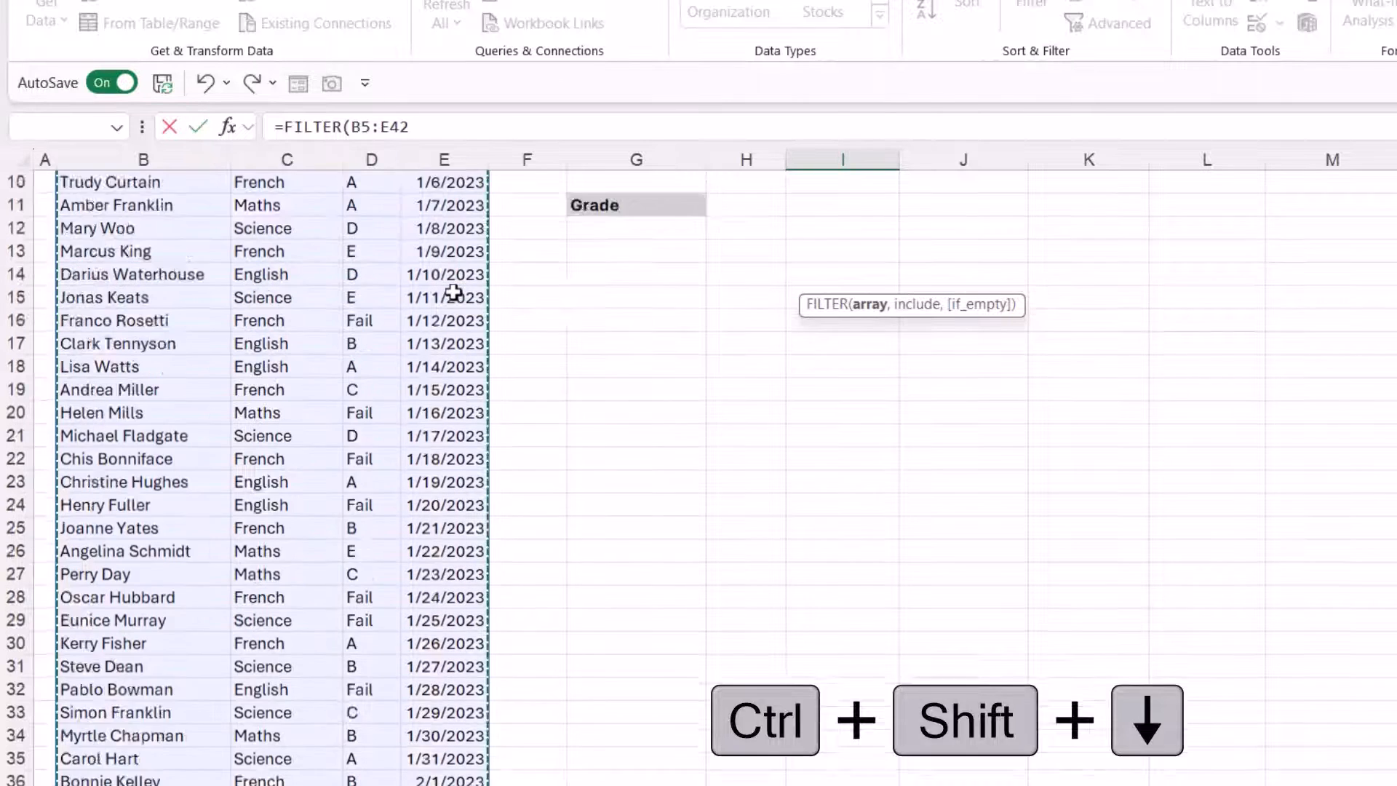
key("ctrl+BackSpace")
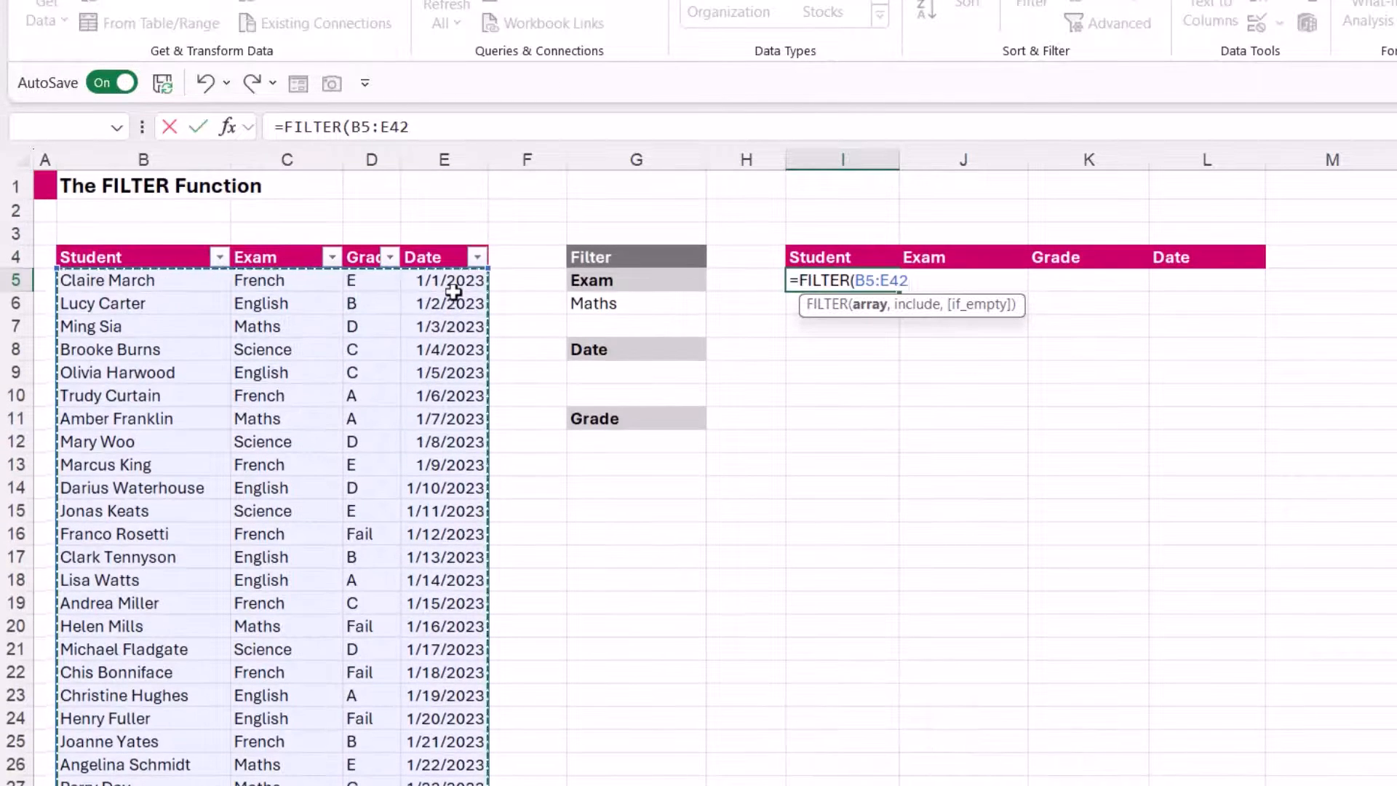
type(",")
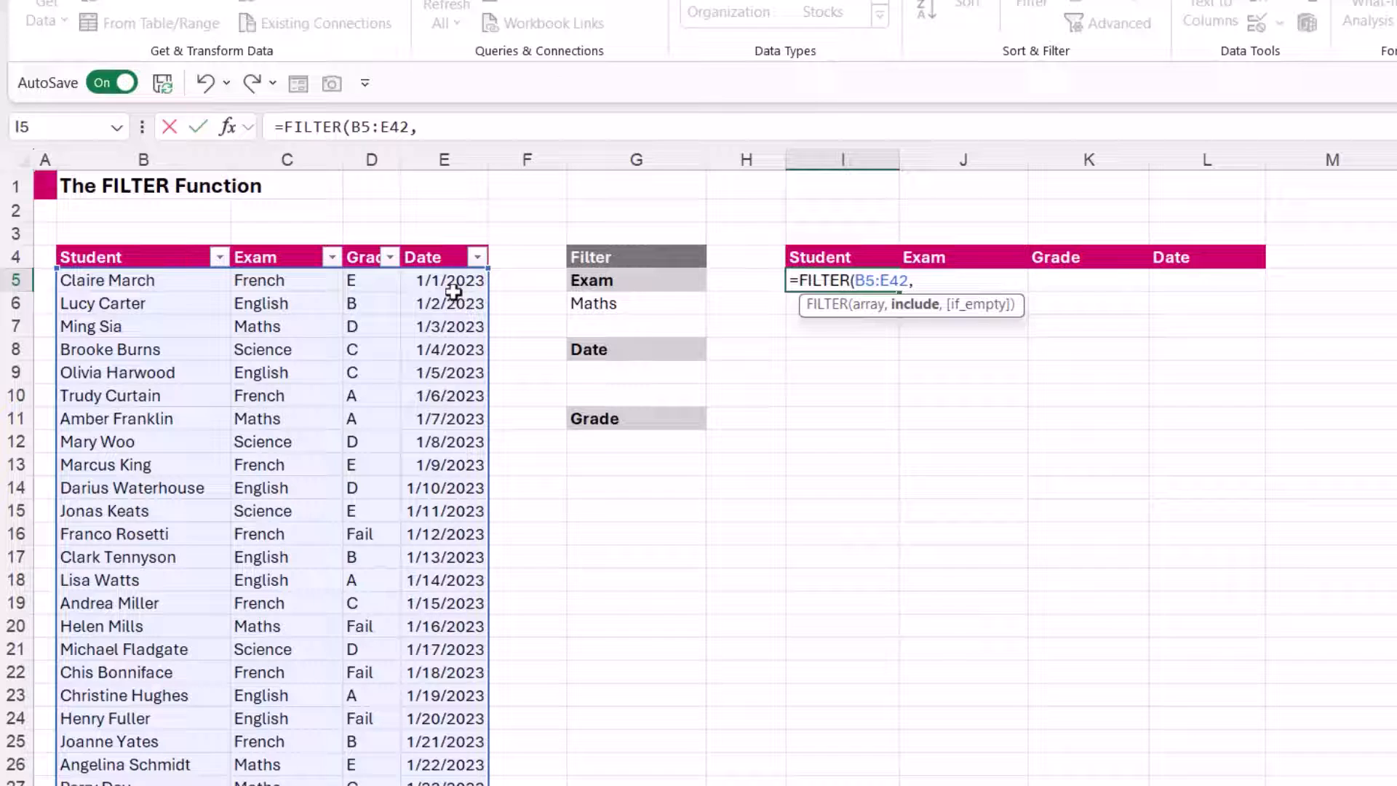
- Complete the FILTER formula in I5 with the include condition C5:C42=G6 and "No Records" as the if_empty text
left_click(293, 285)
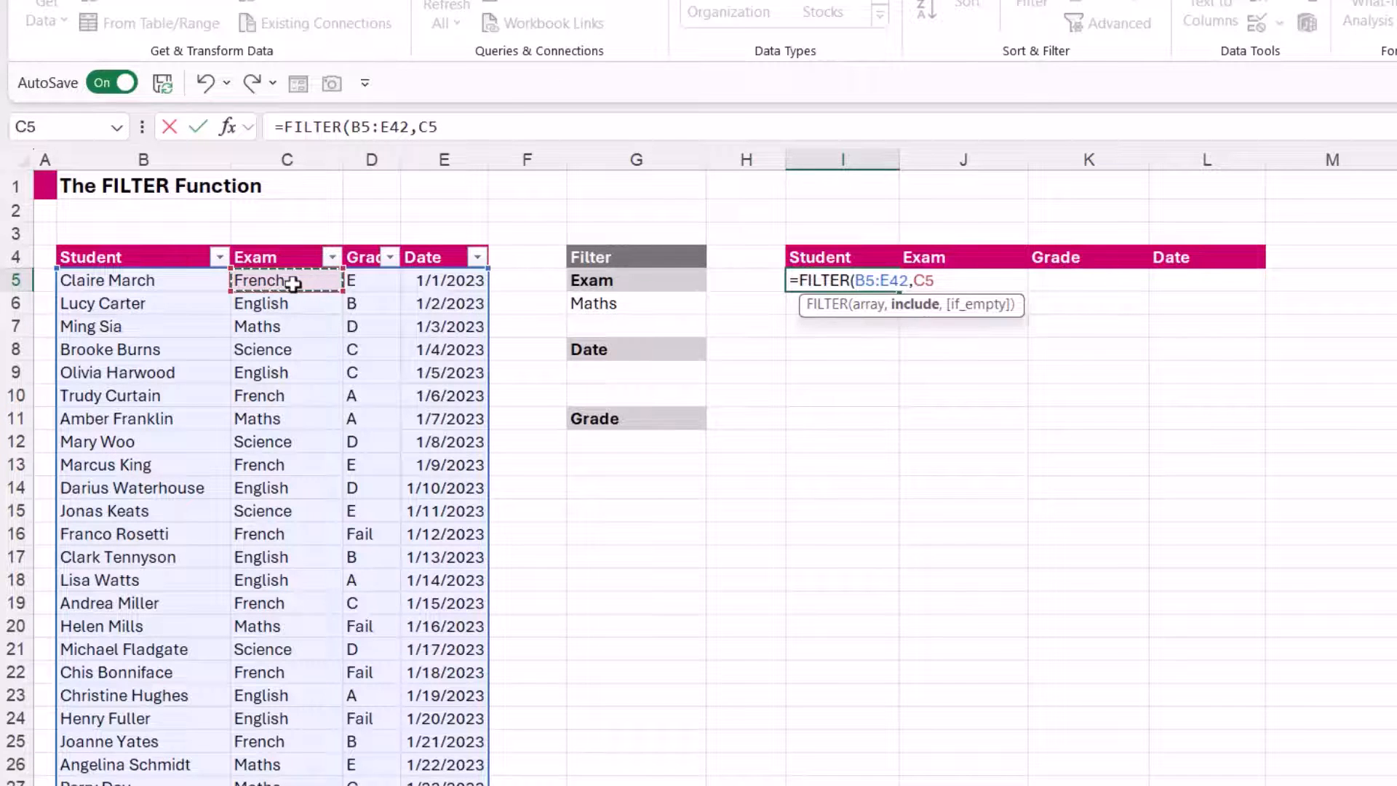
key("ctrl+shift+Down")
type("=")
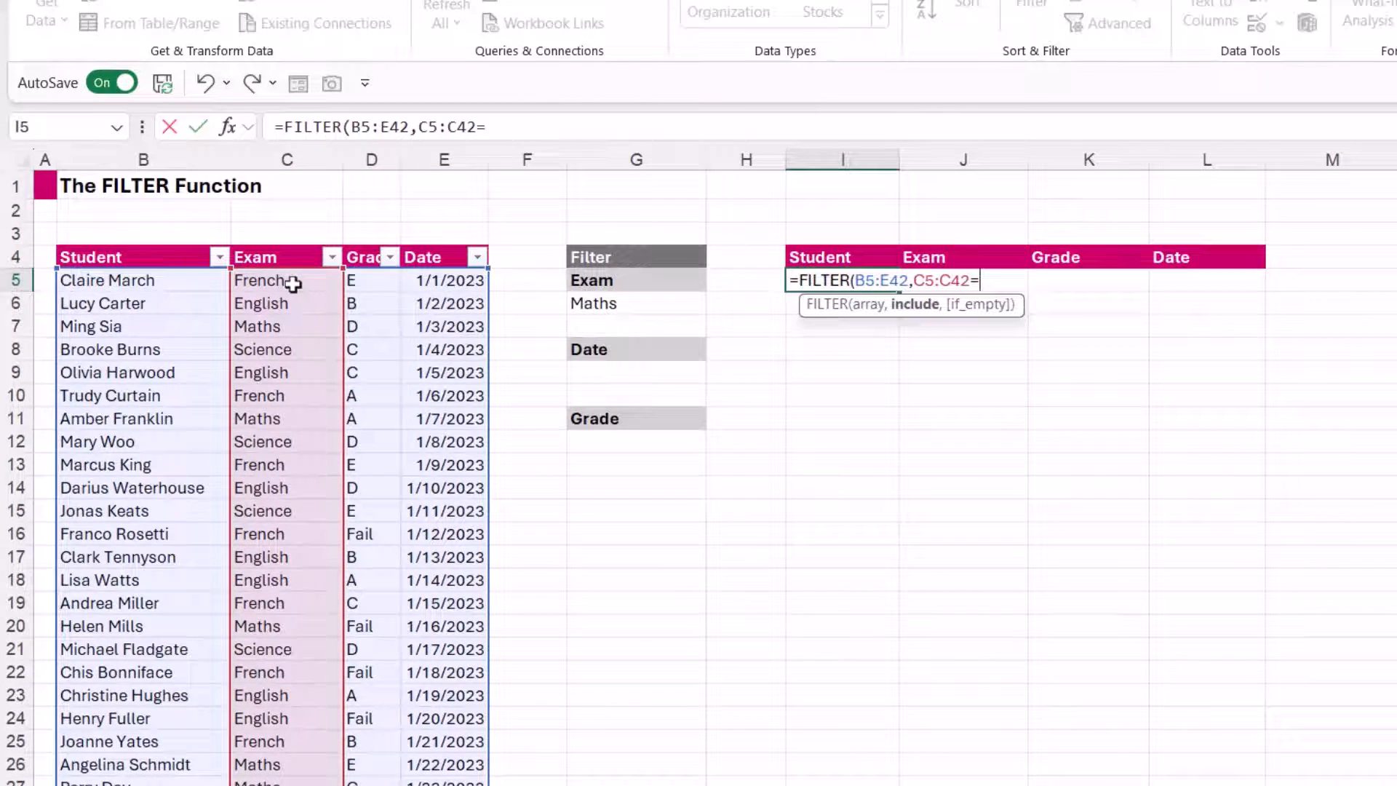
left_click(612, 307)
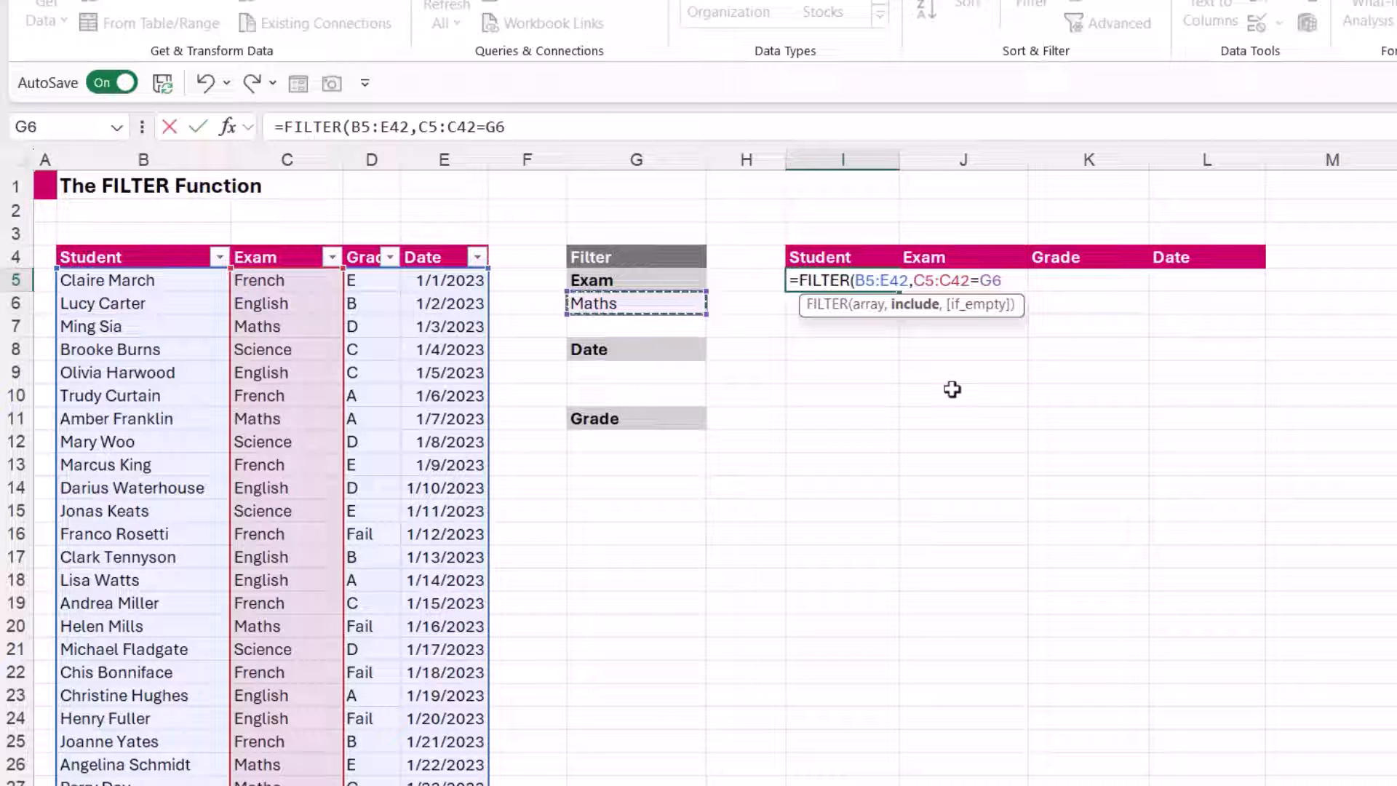
type(",")
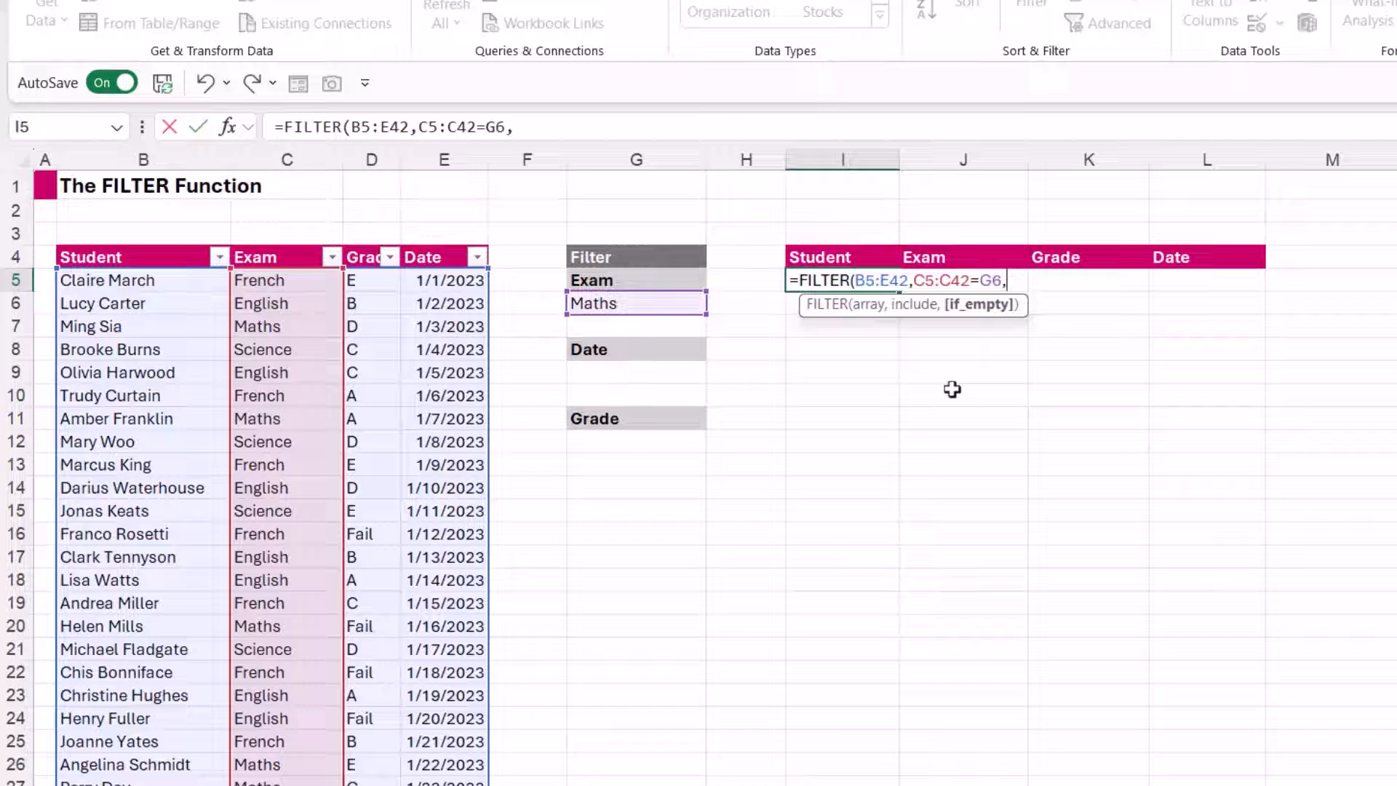
type("\"No Re")
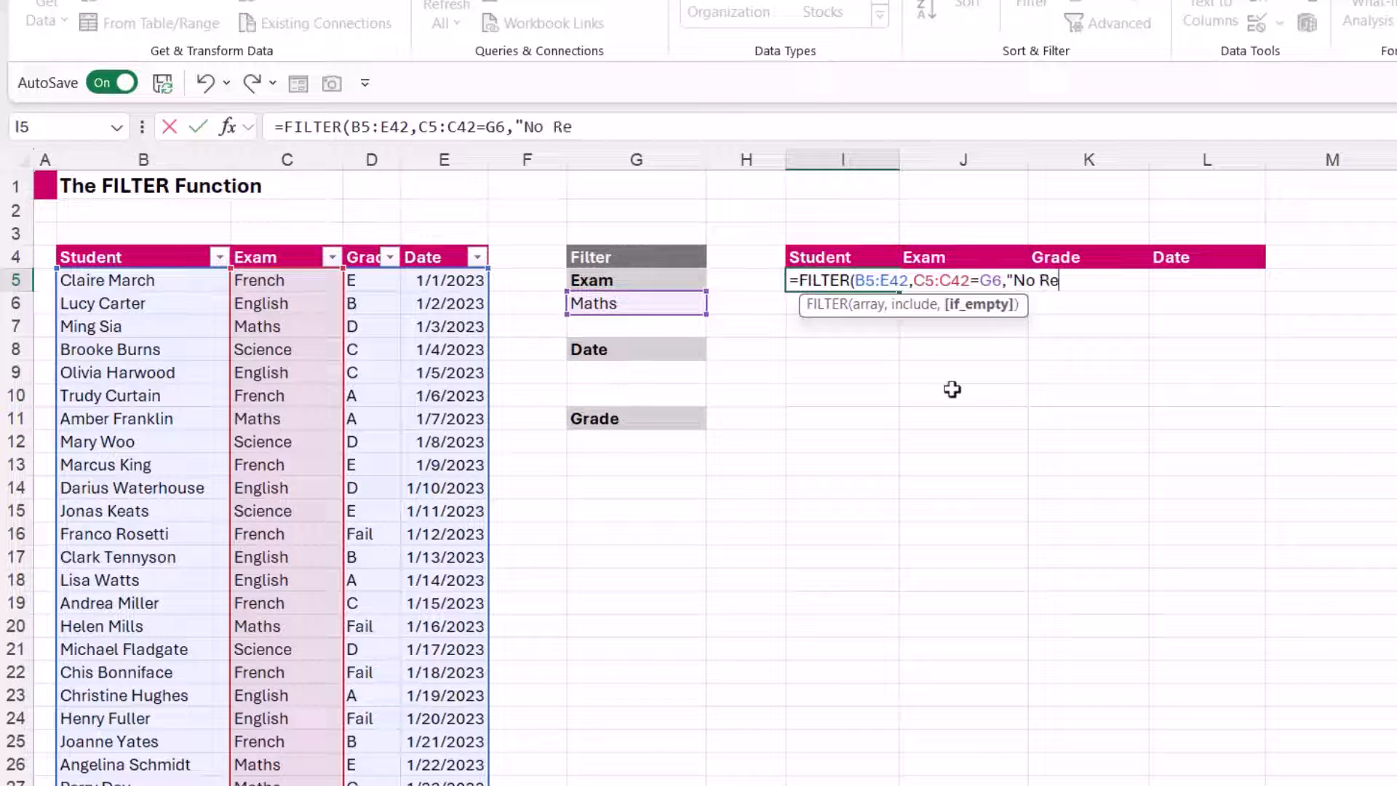
type("cords\")")
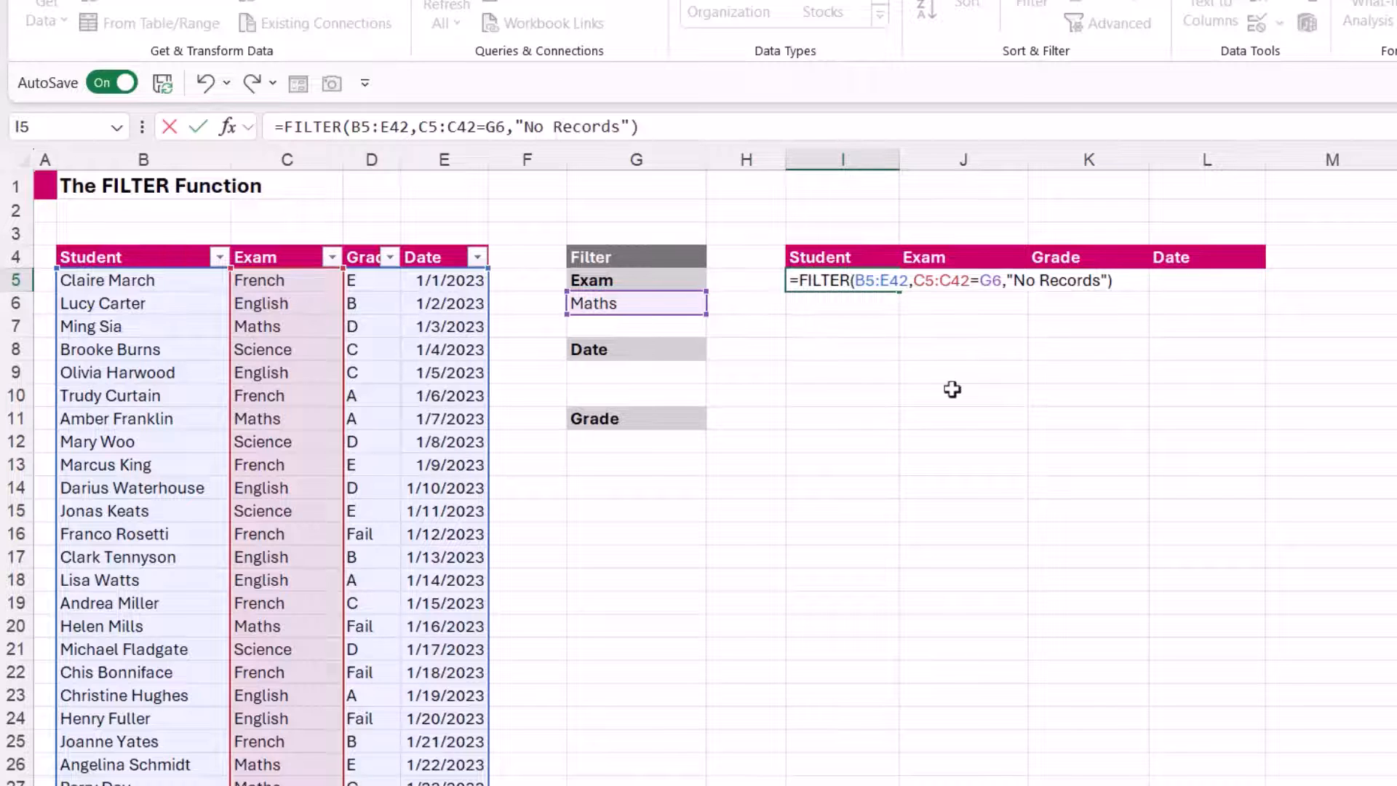
key("Return")
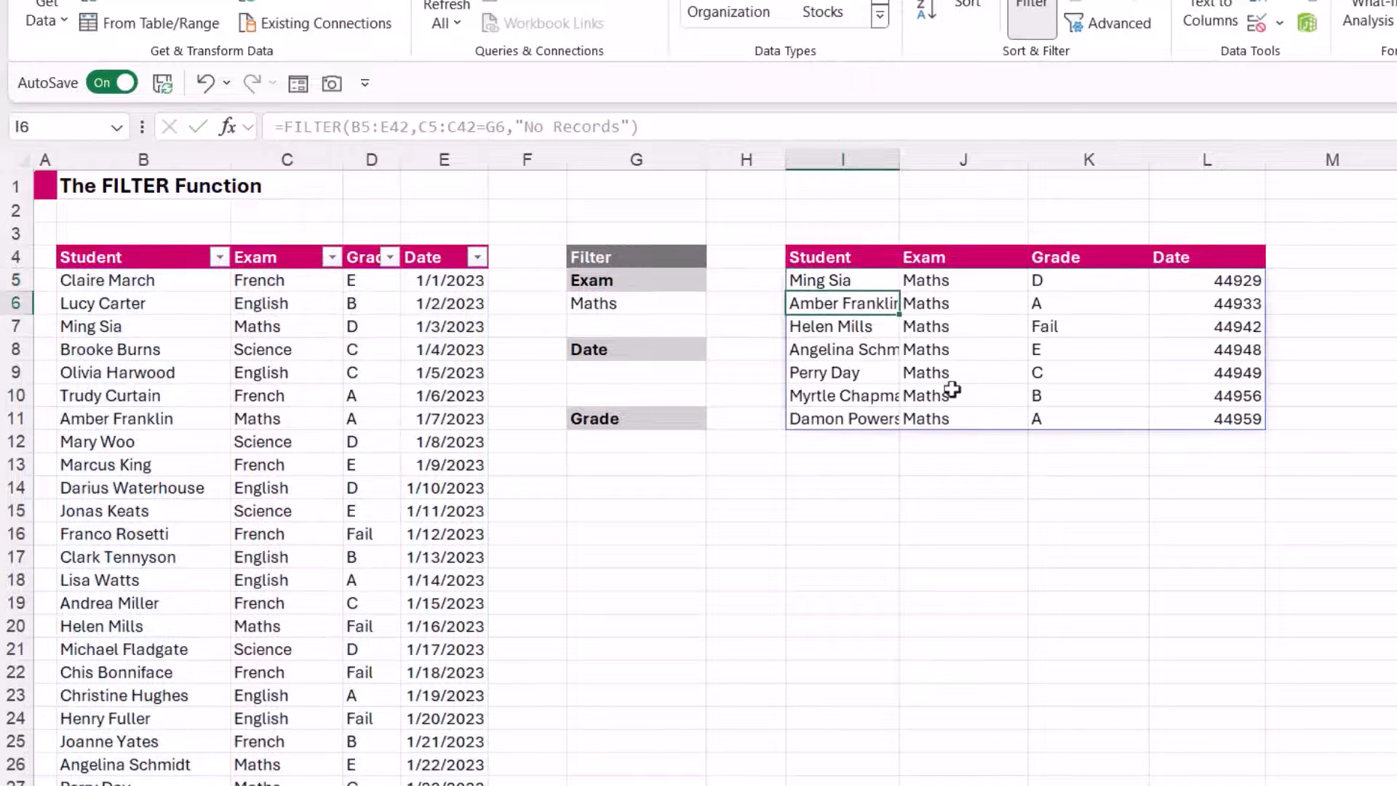
- Fit the width of column I to its student names and format column L as a short date
double_click(900, 160)
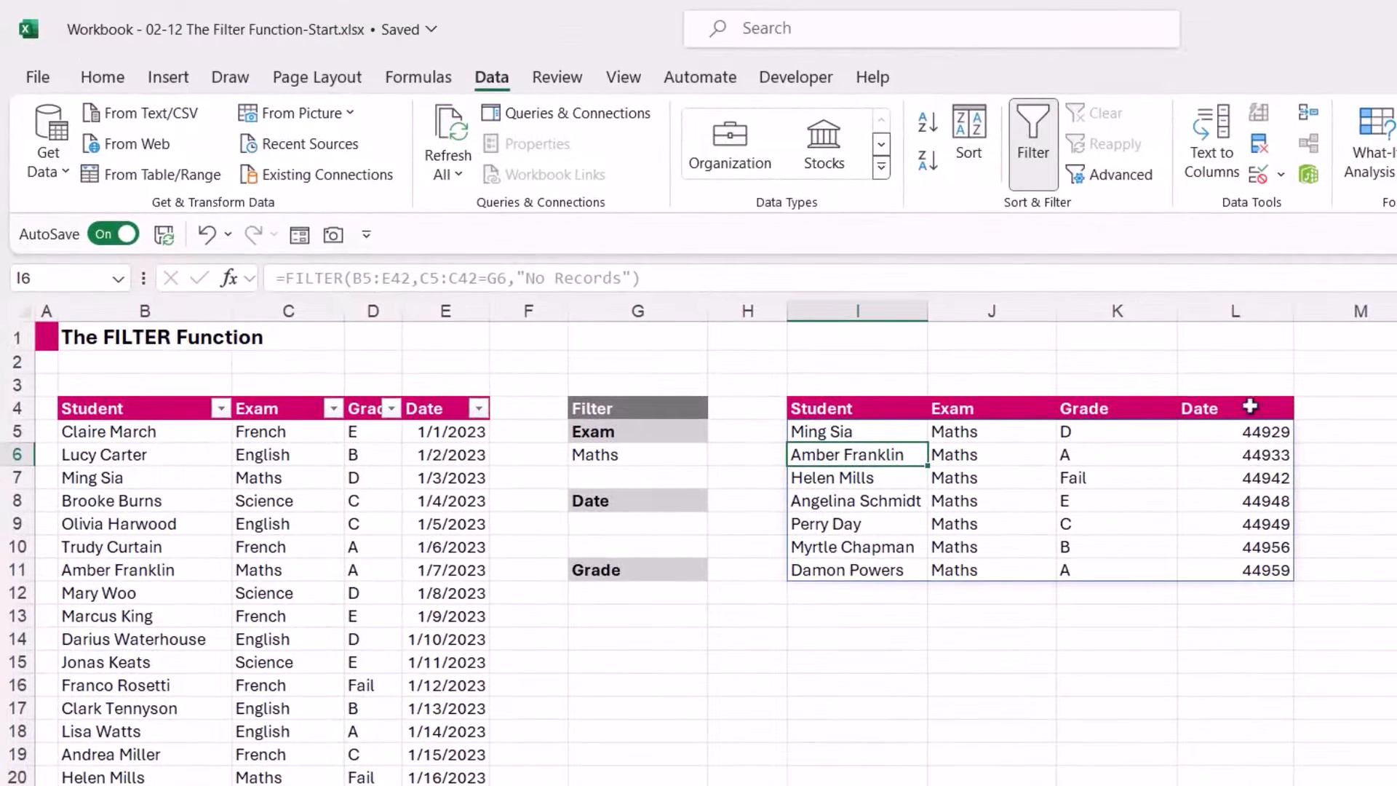
left_click(1243, 315)
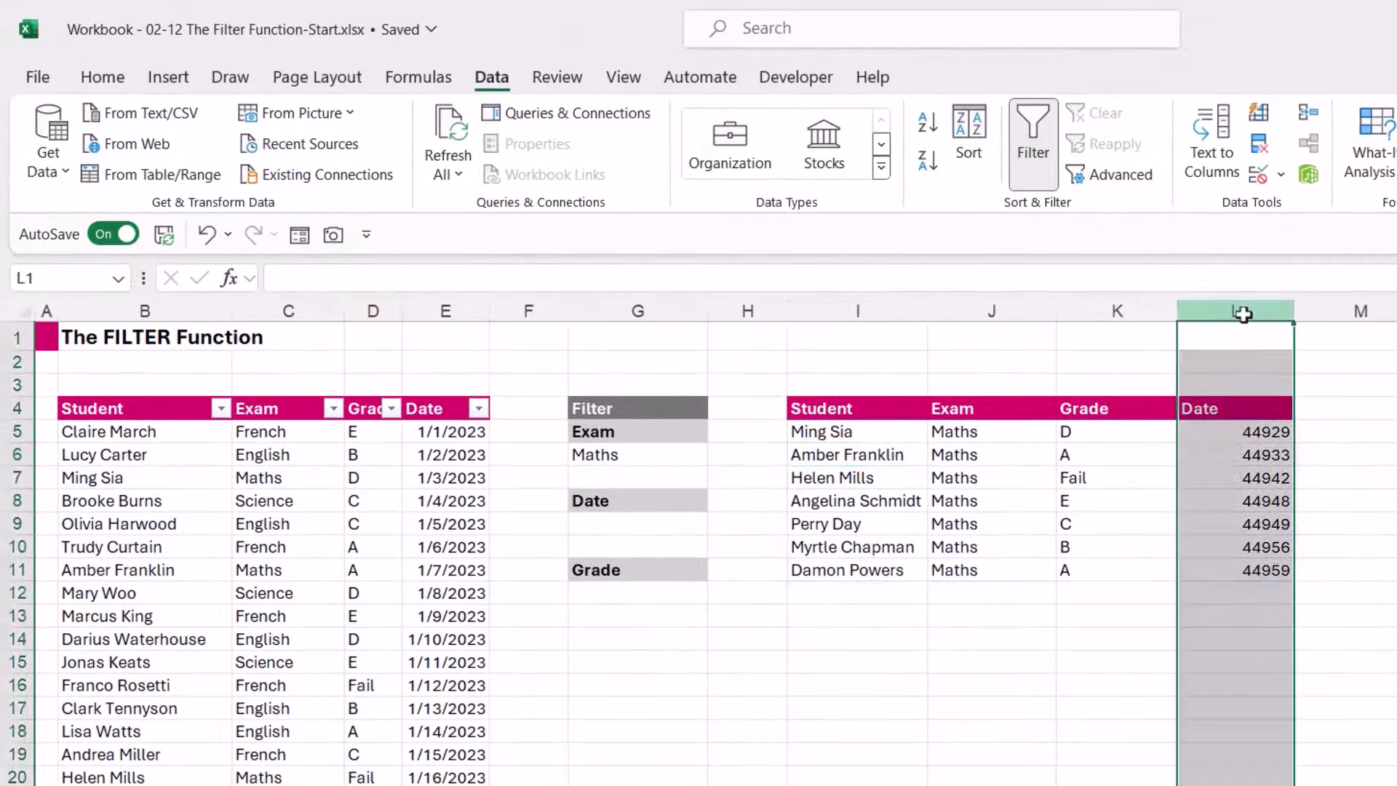
left_click(102, 77)
left_click(937, 122)
left_click(883, 411)
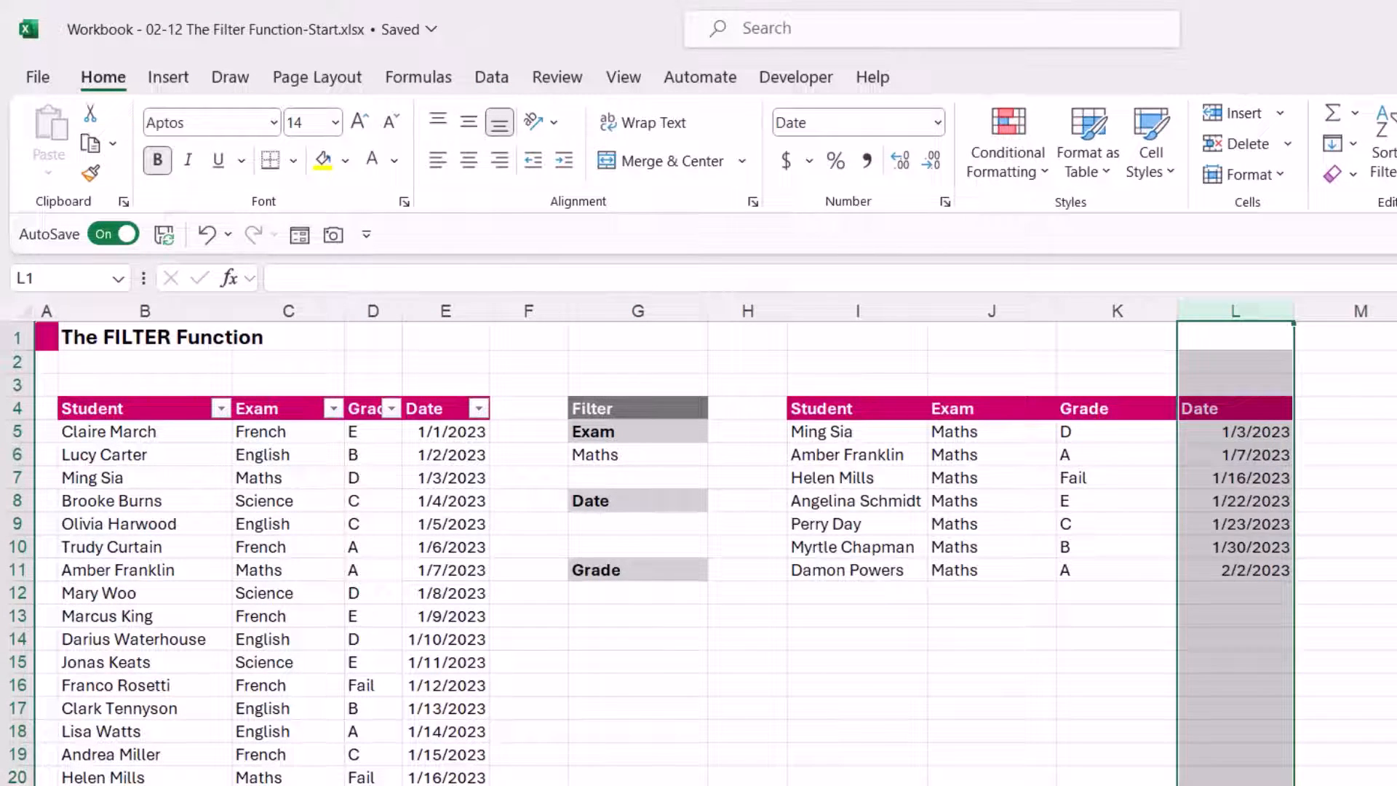
left_click(1345, 593)
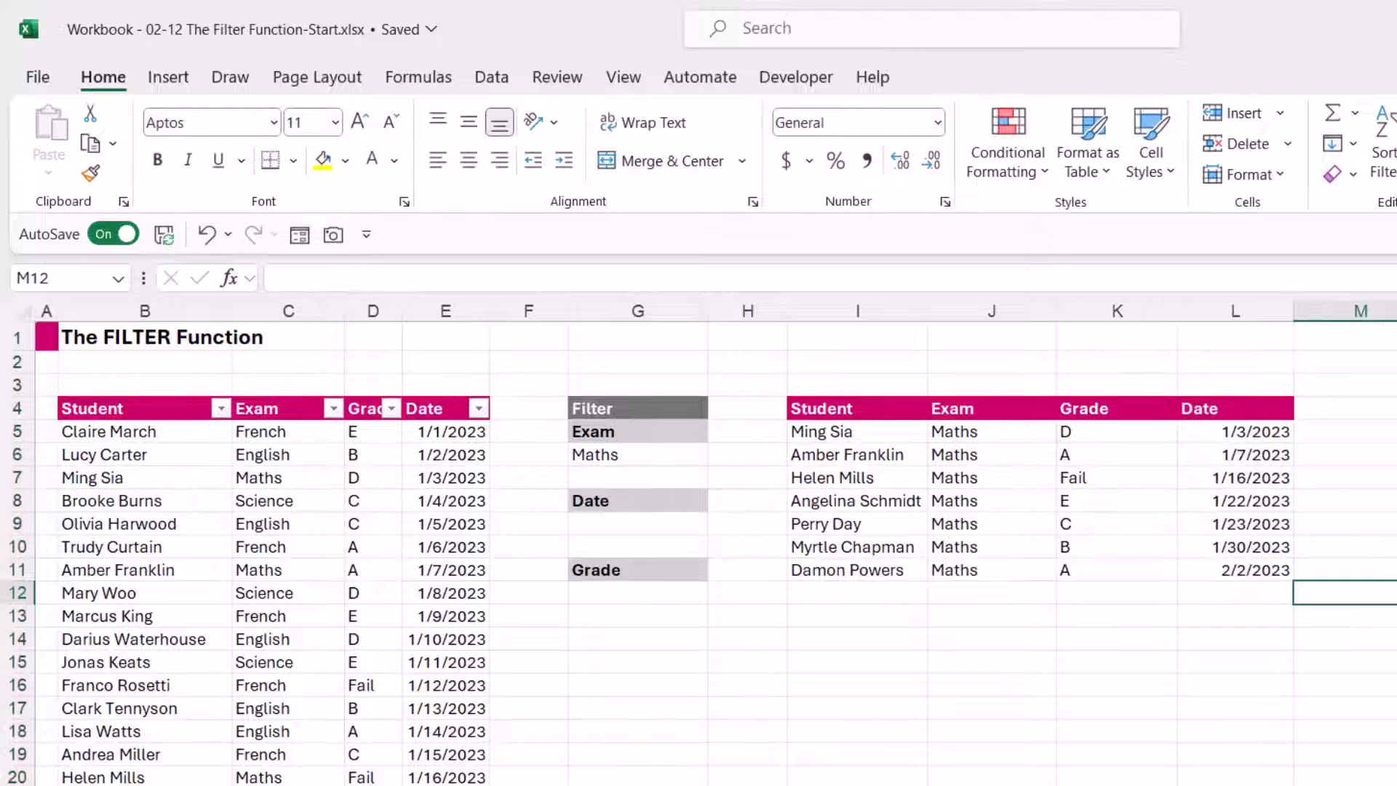
- Test the filtered results by changing the exam criterion in G6 to English, French and finally Science
left_click(659, 456)
left_click(718, 456)
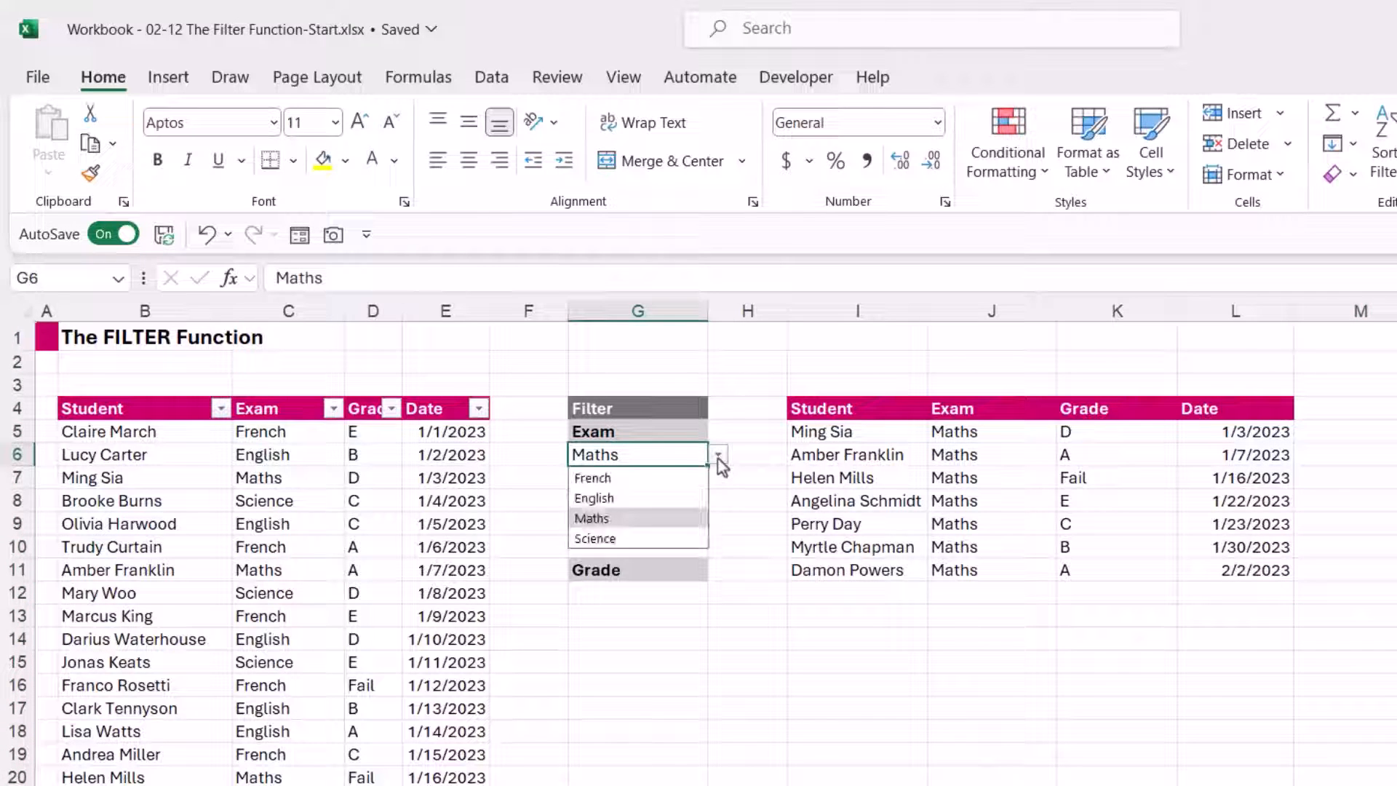
left_click(632, 499)
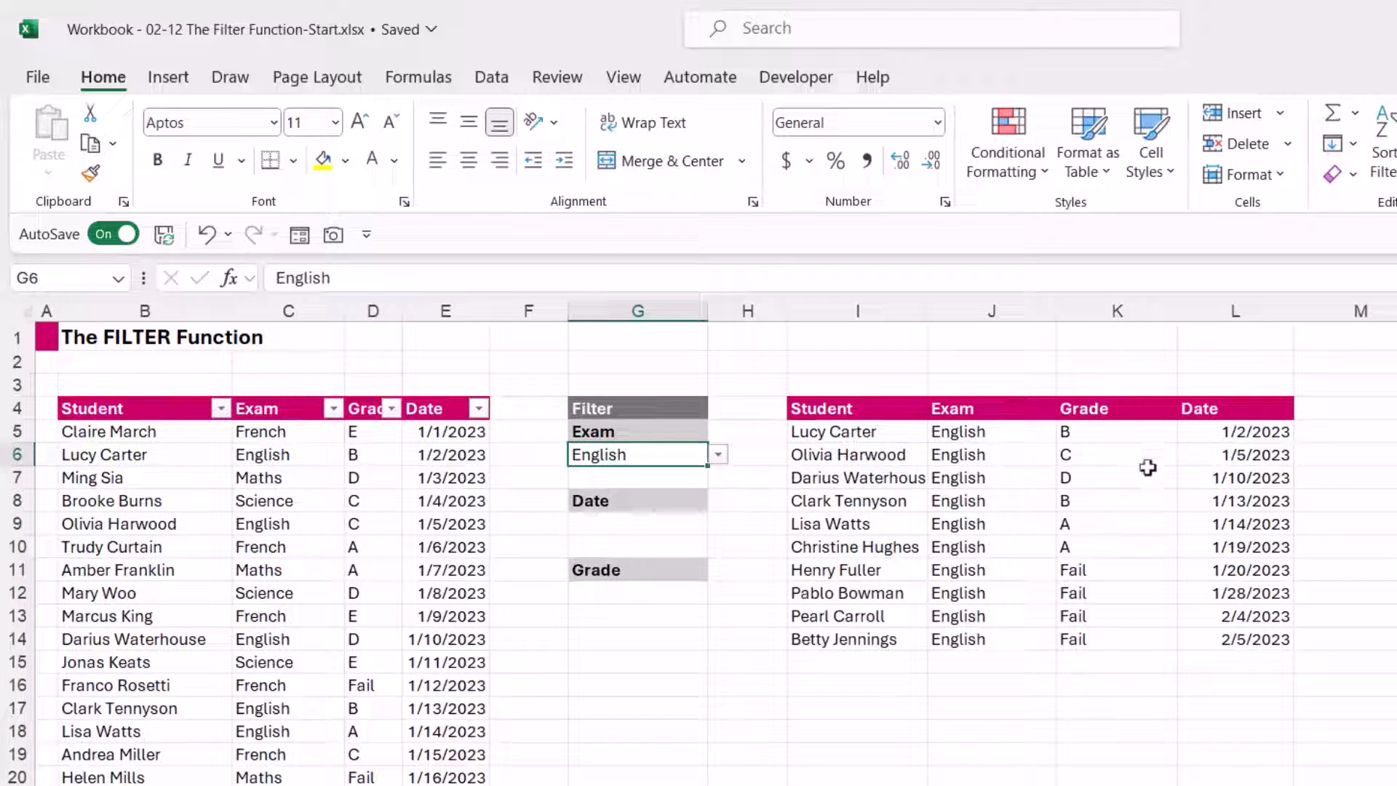
left_click(718, 457)
left_click(633, 478)
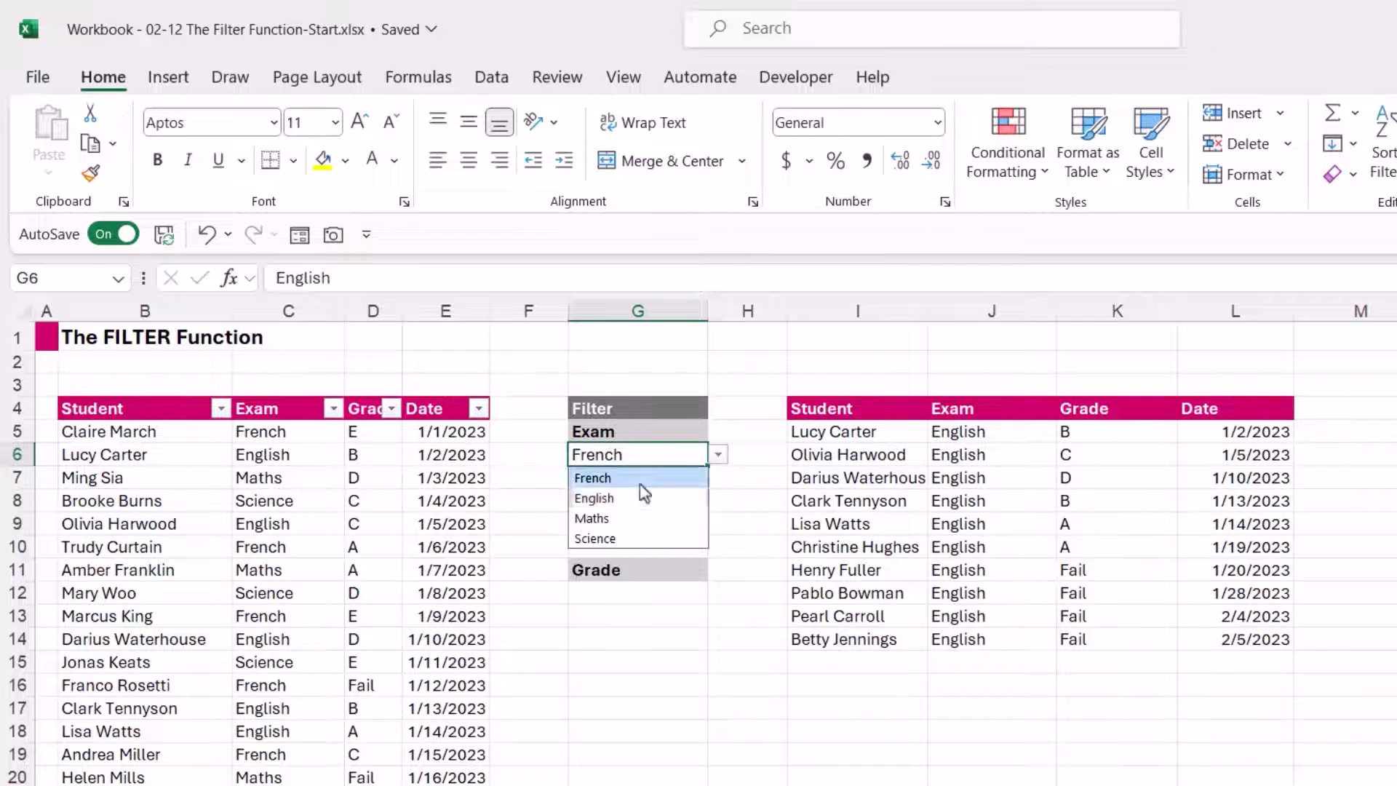
left_click(717, 456)
left_click(643, 540)
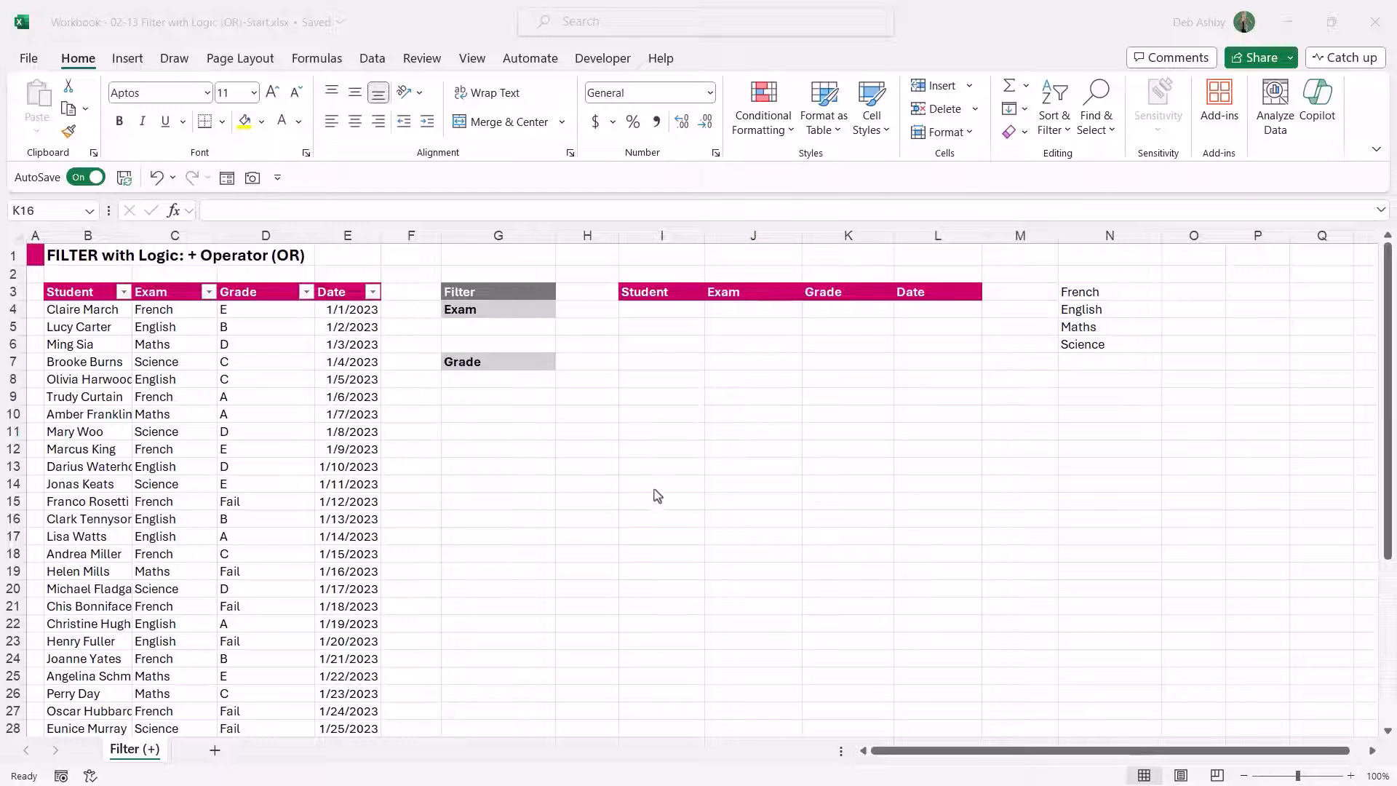
- In the Filter (+) sheet, examine the results area, the Exam and Grade filter cells, and the source table's data and table name
left_click(659, 311)
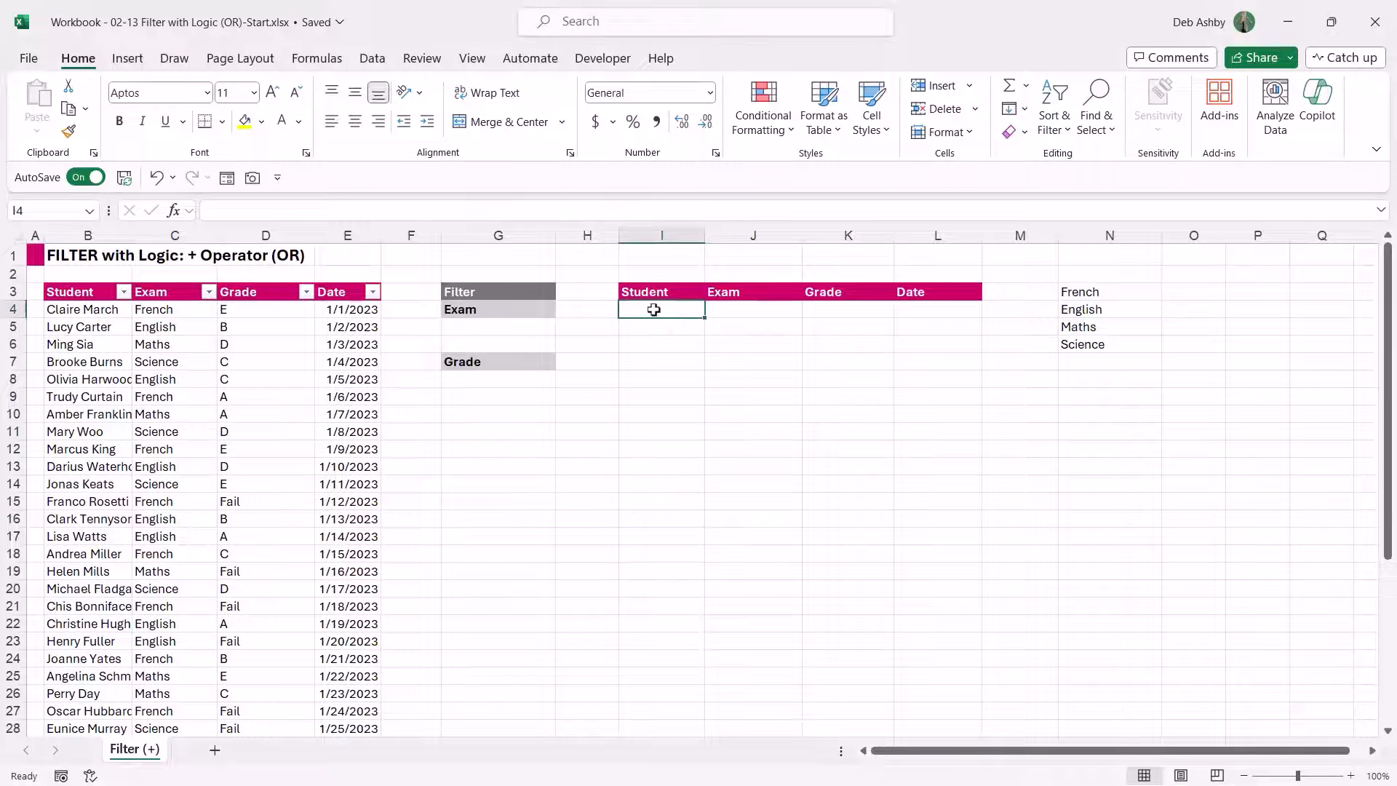
left_click(469, 329)
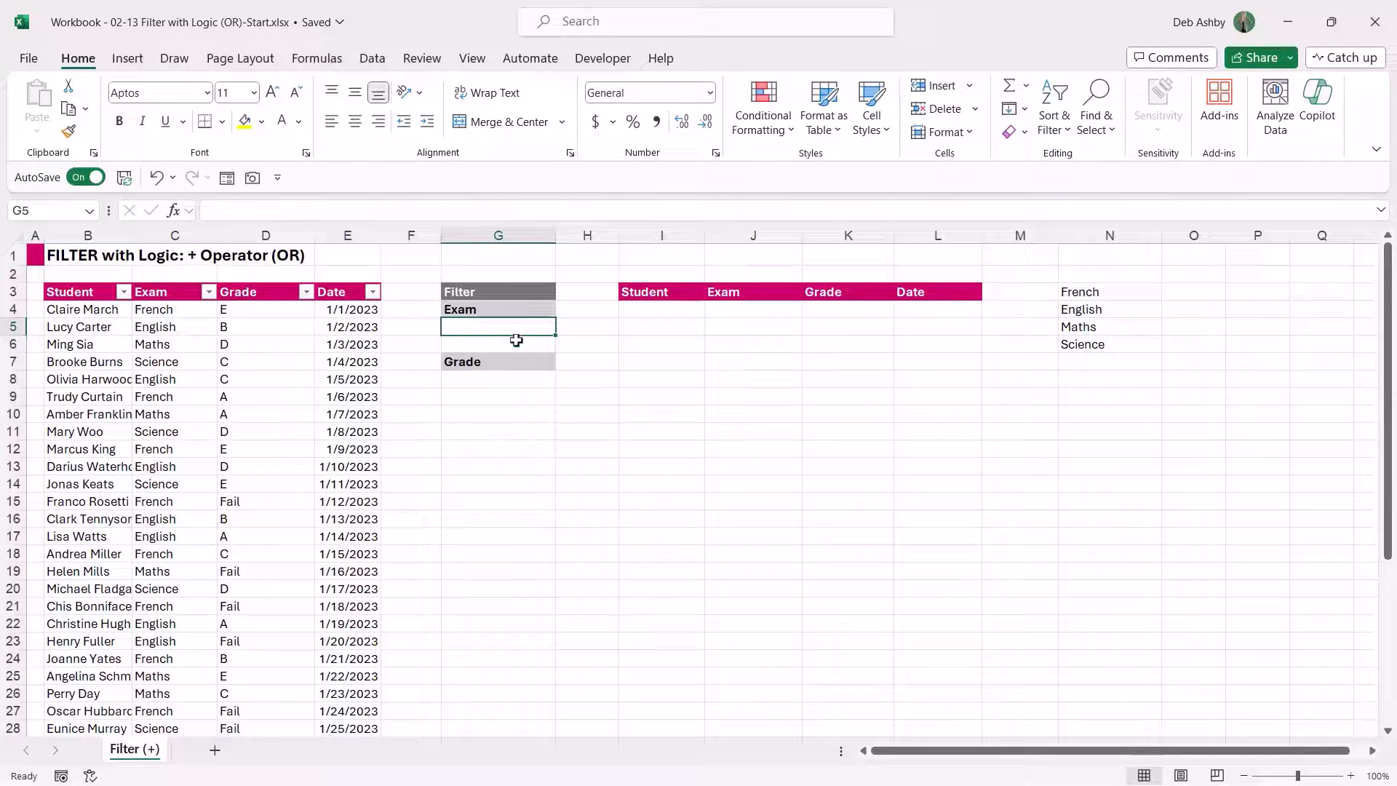
left_click(478, 382)
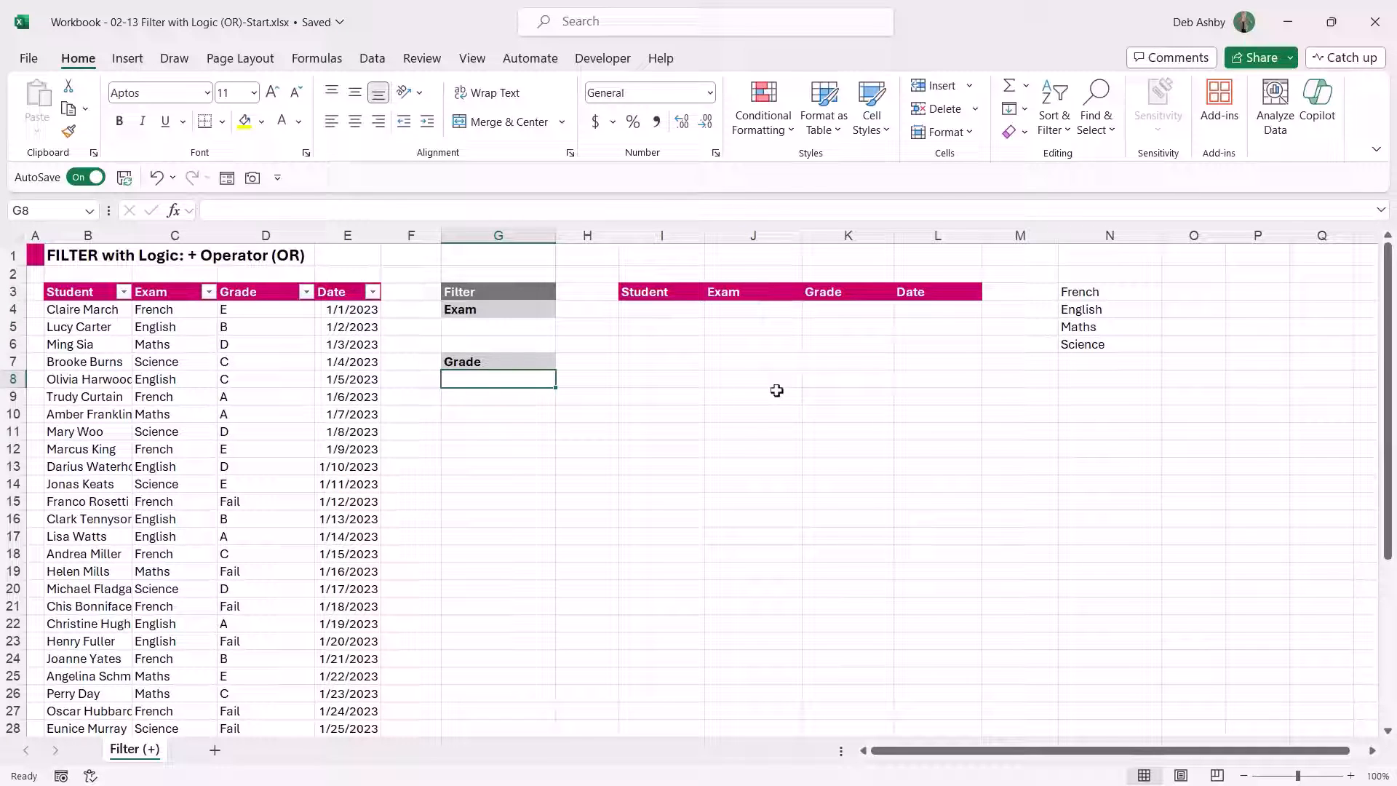
left_click(186, 414)
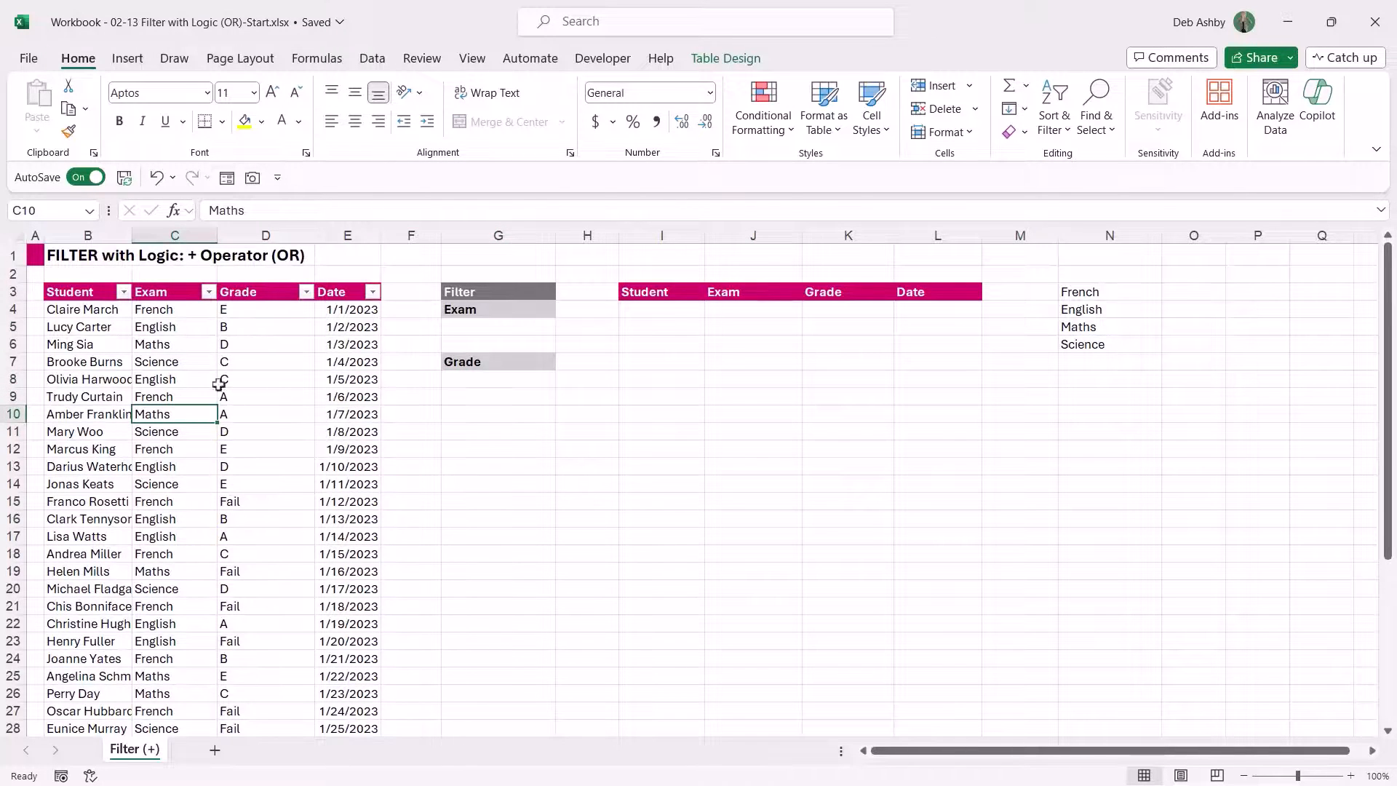
left_click(261, 381)
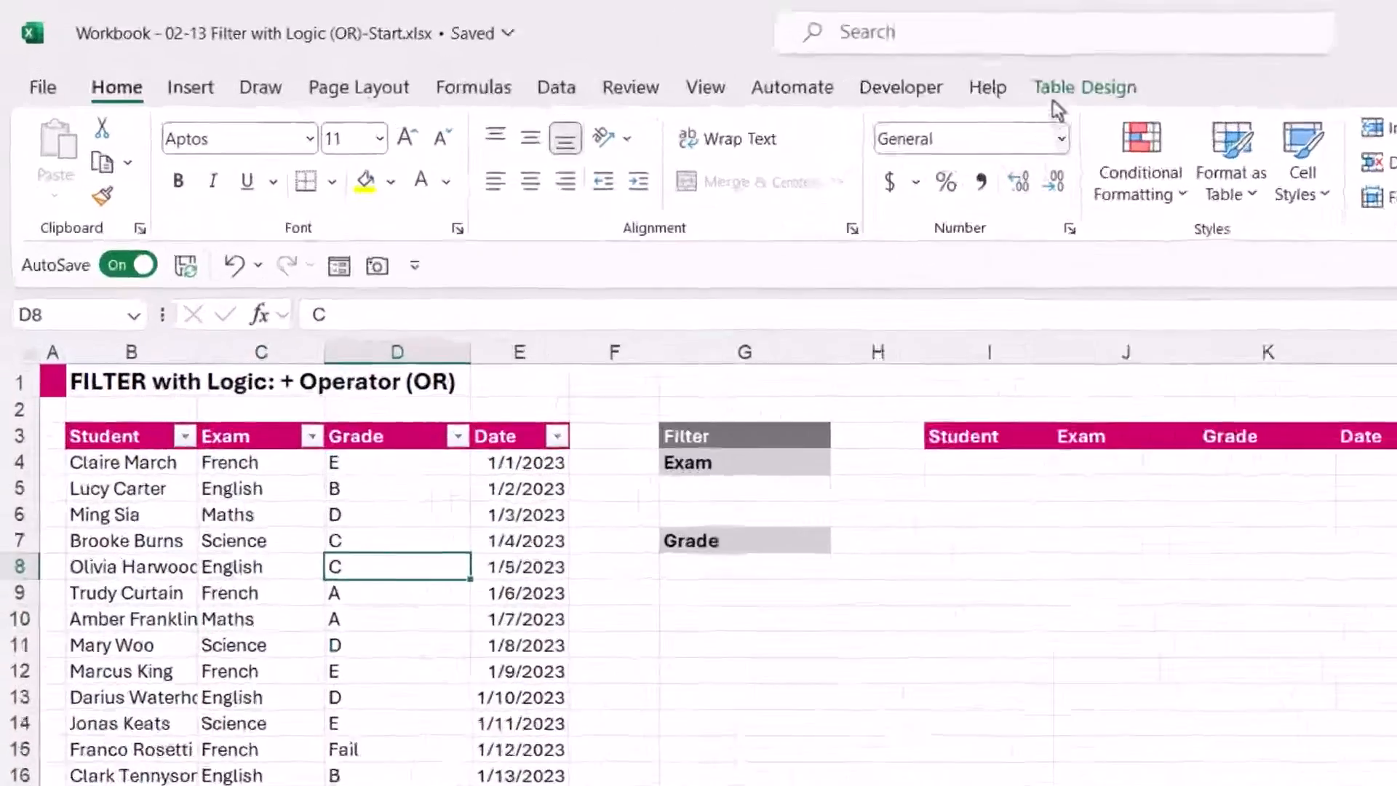
left_click(716, 60)
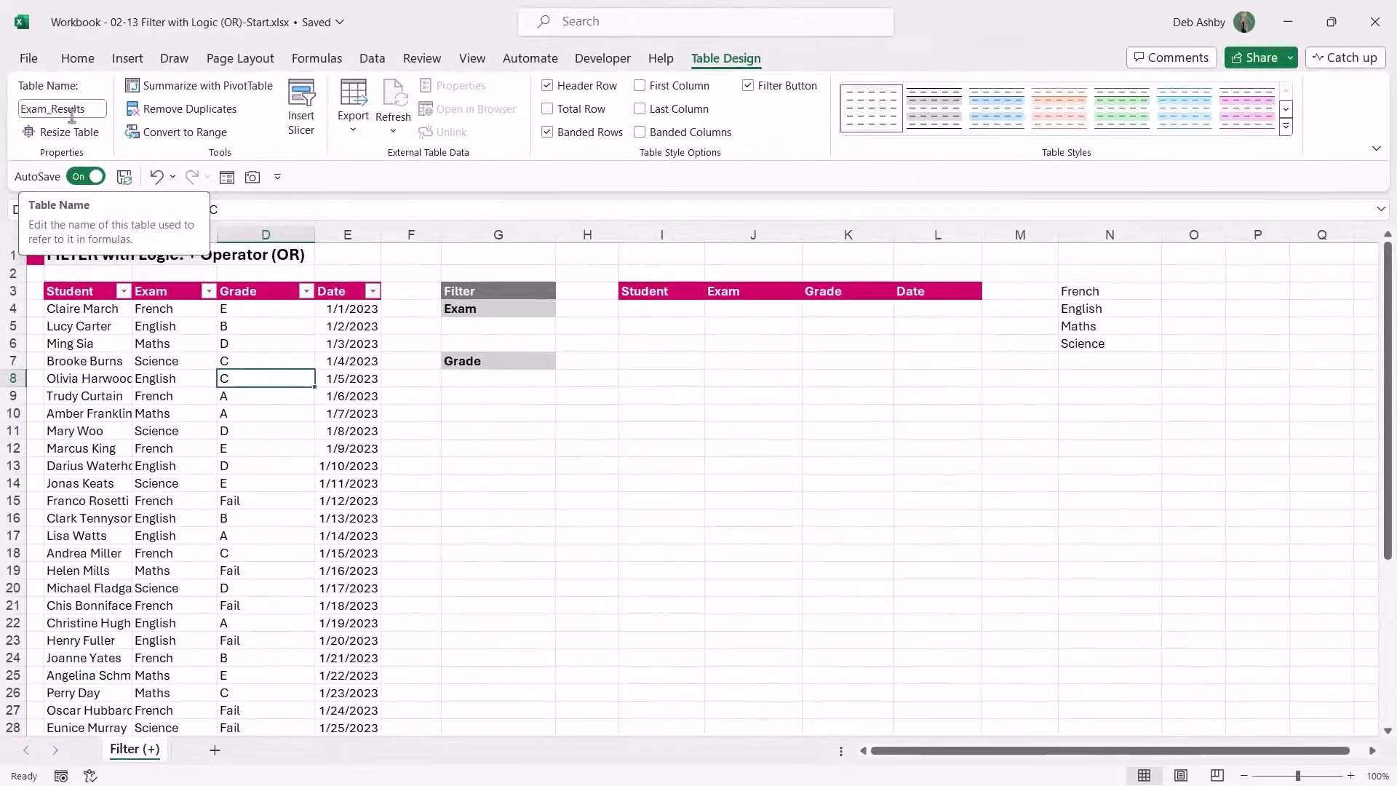
- Examine the full extent of the Exam_Results table and the formula behind the exam list in N3
left_click(182, 395)
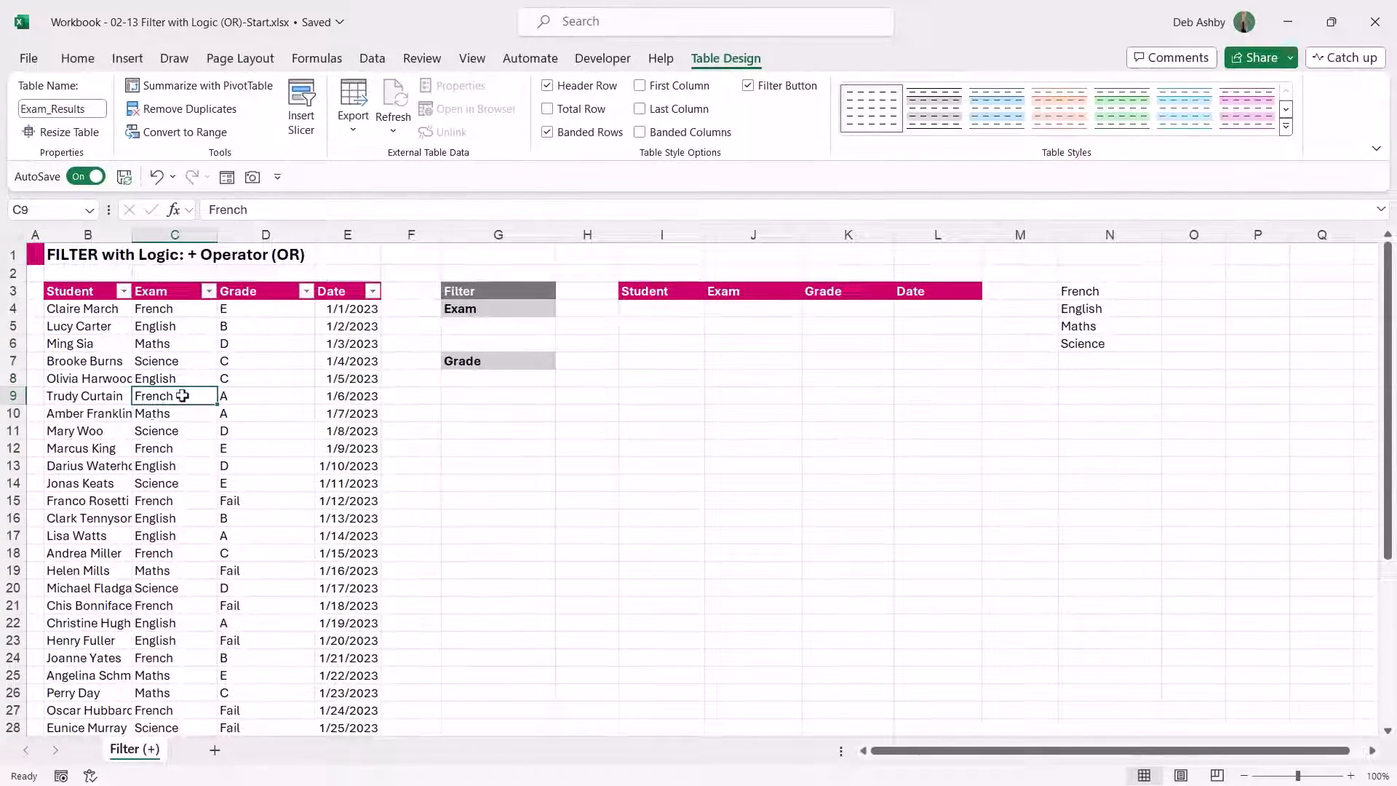
scroll(182, 395, "down", 8)
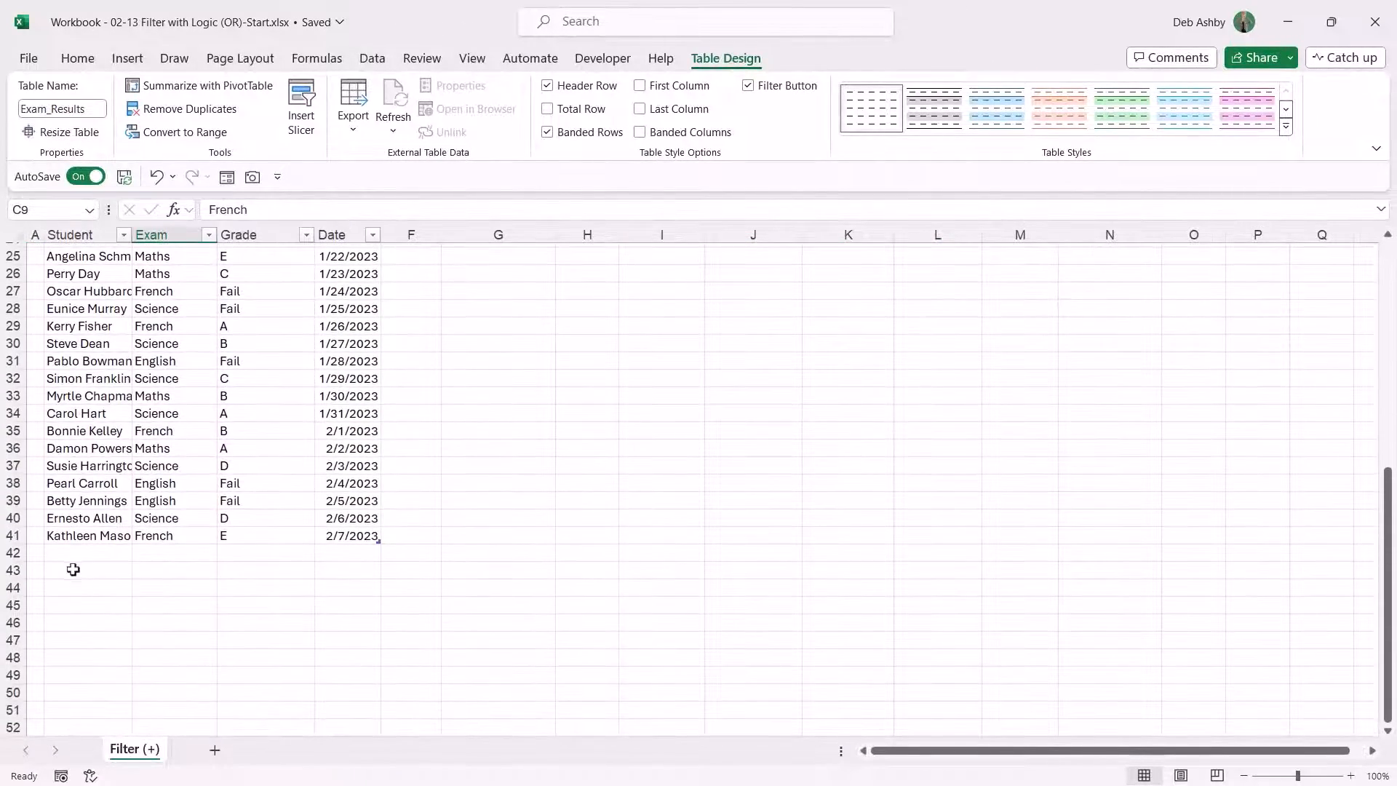
scroll(256, 460, "up", 8)
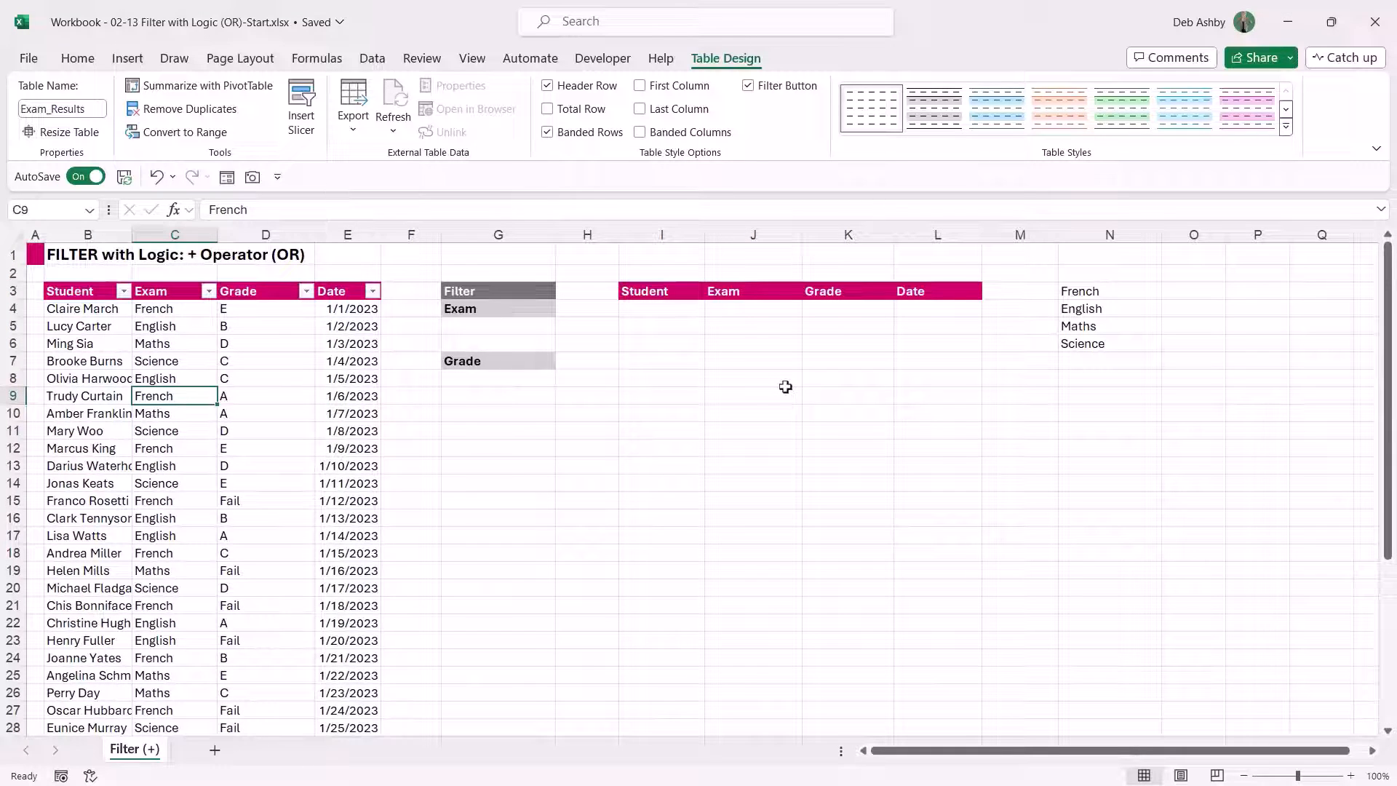
left_click(513, 324)
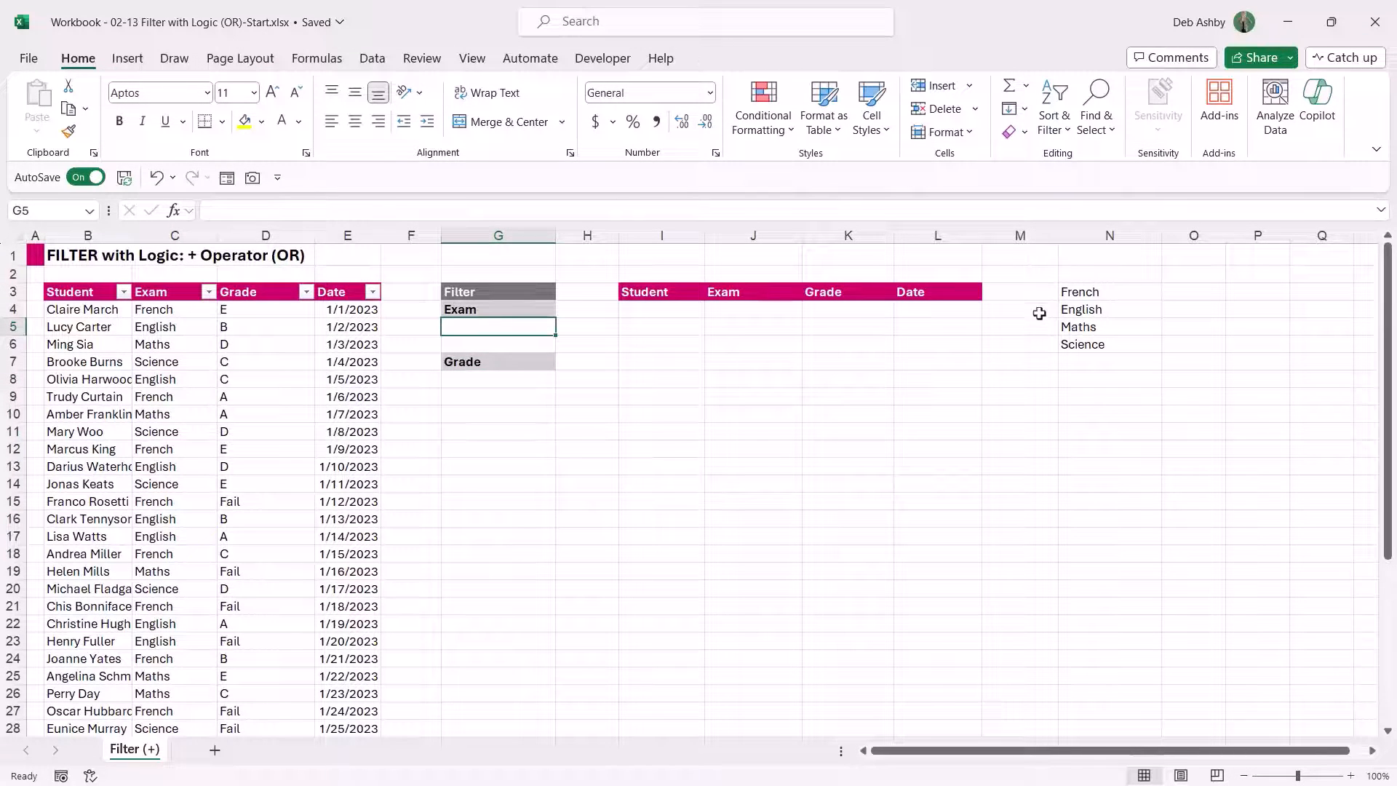
left_click(1126, 293)
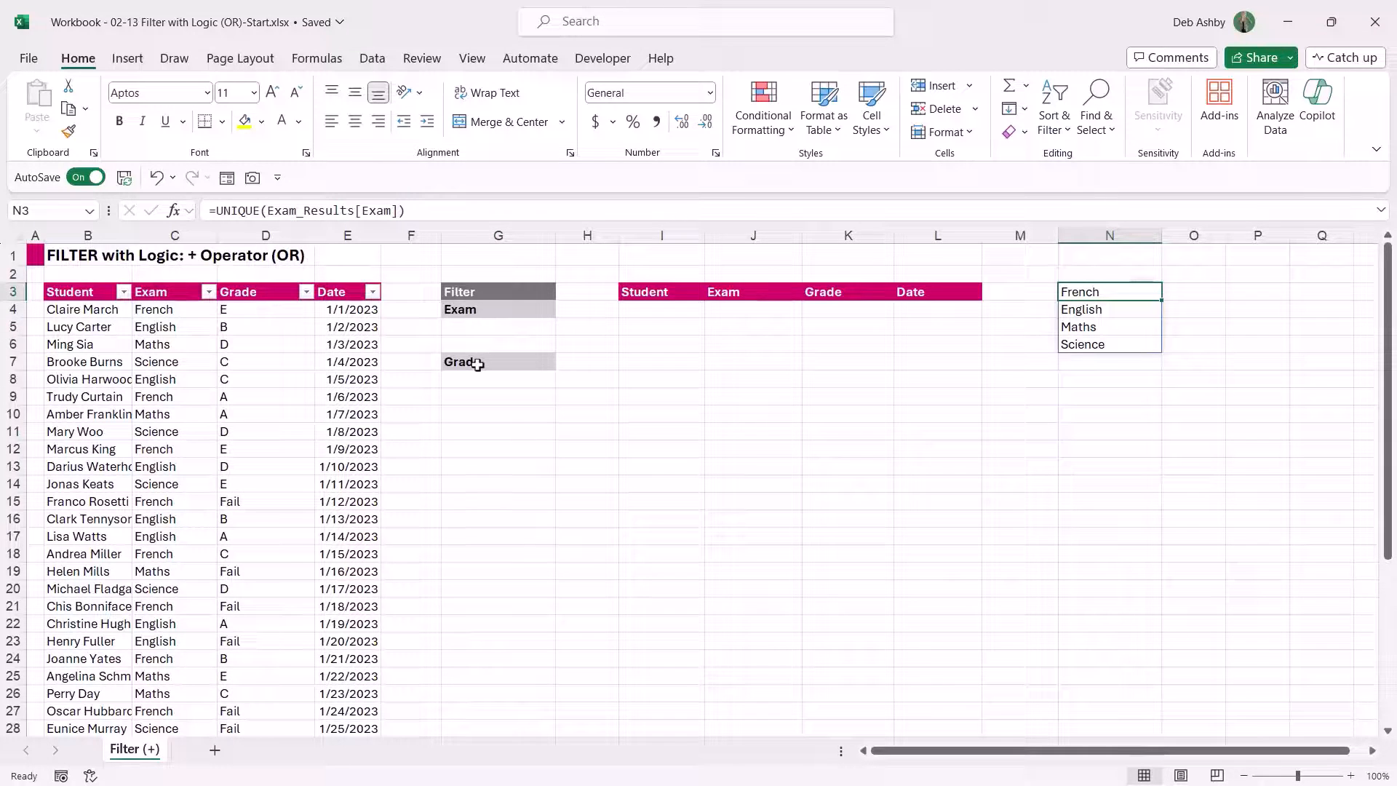
- List the unique grades from cell O3 with the formula =UNIQUE(Exam_Results[Grade])
left_click(1190, 291)
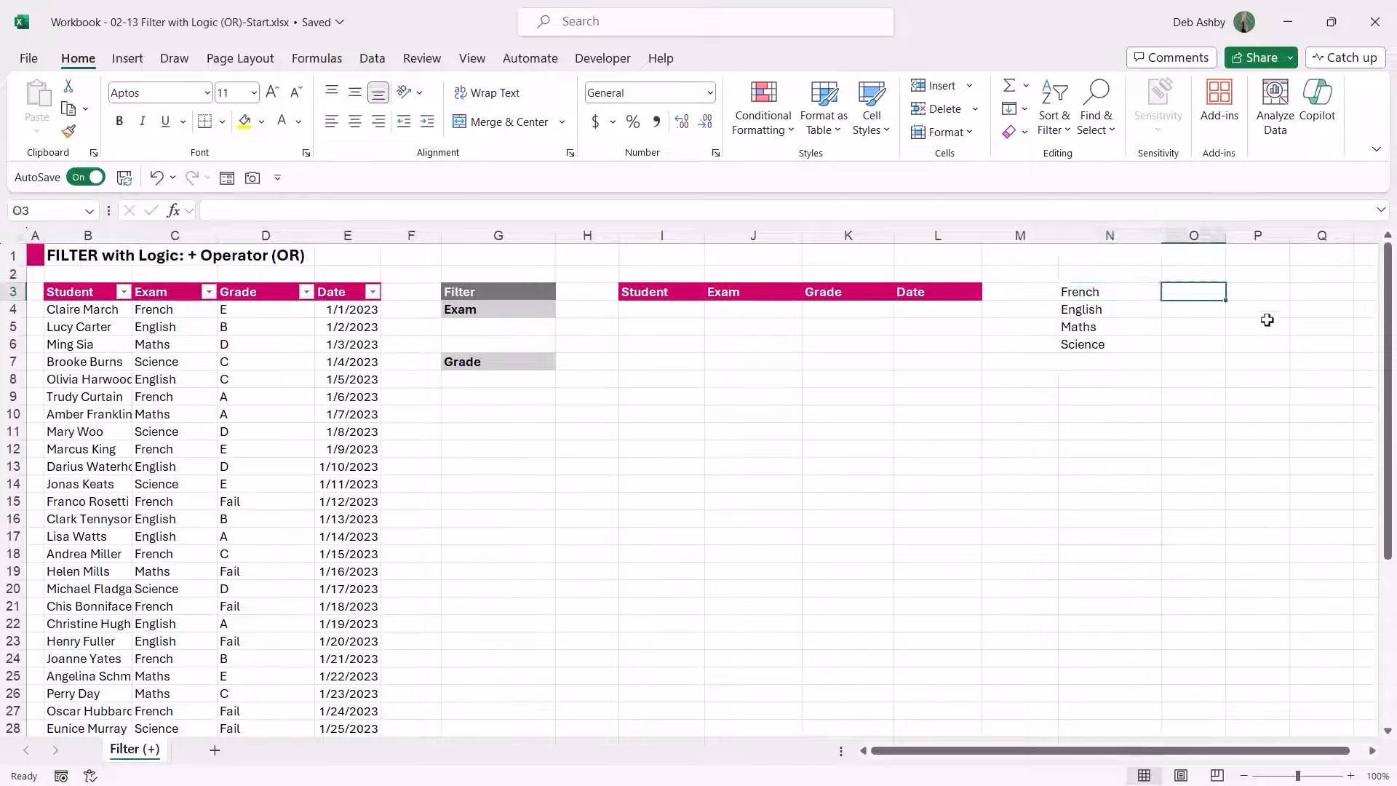
type("=")
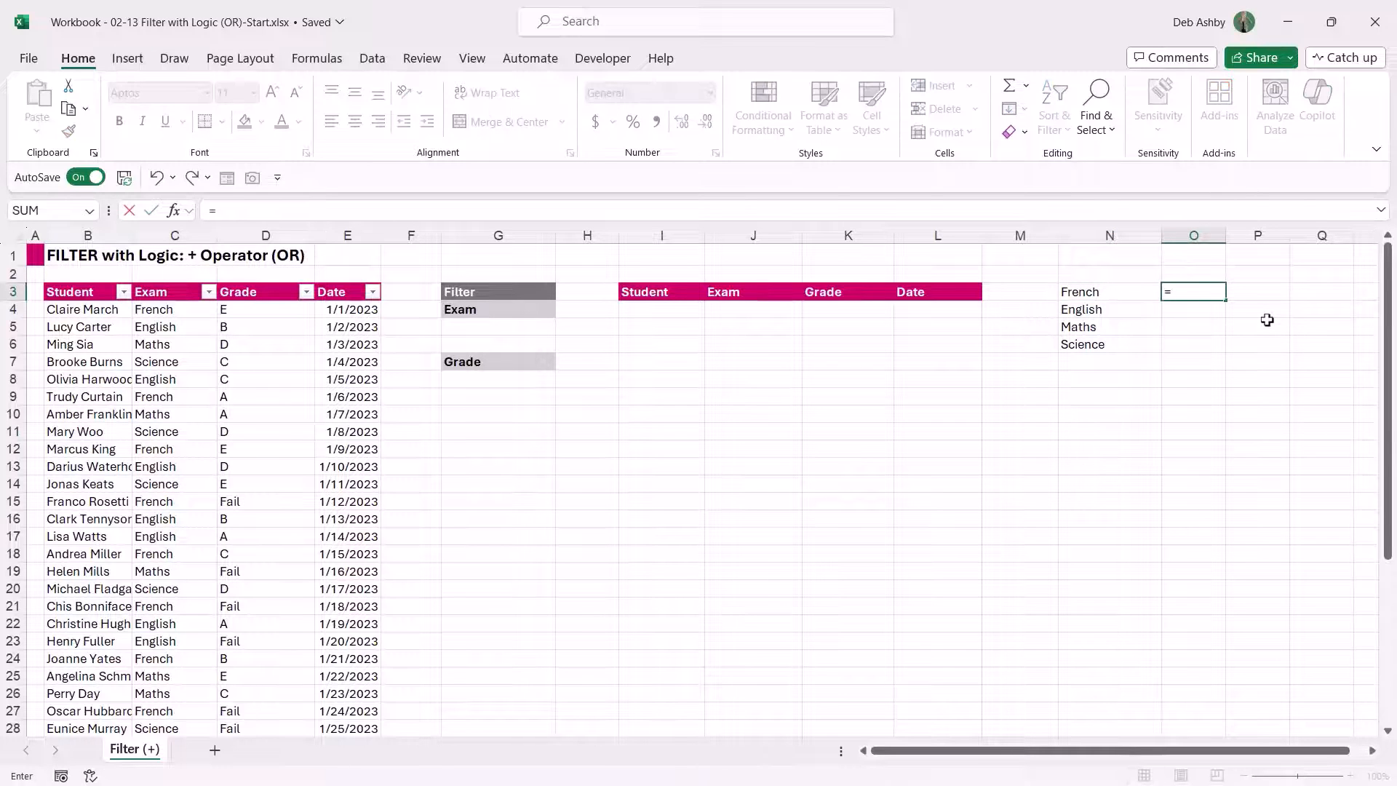
type("UNIQUE(")
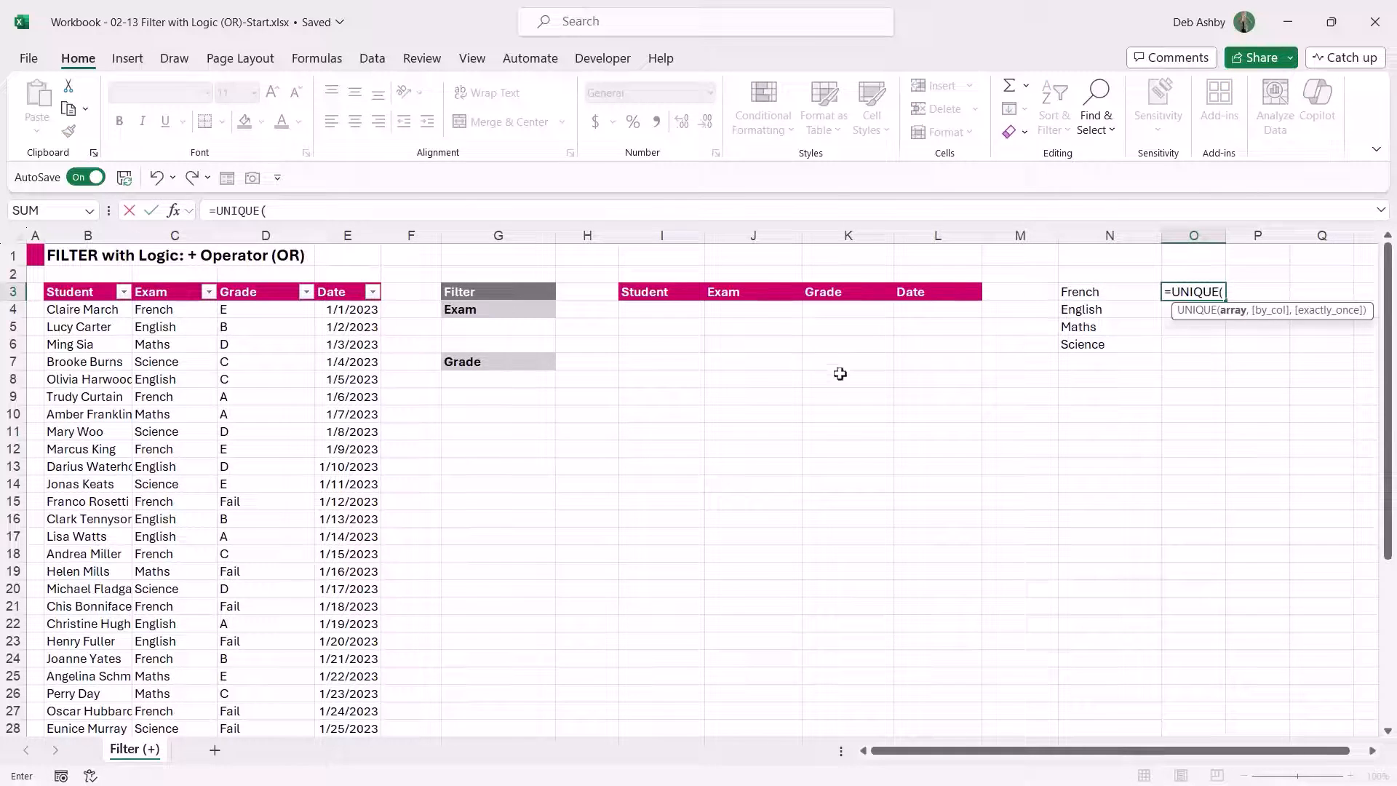
left_click(282, 279)
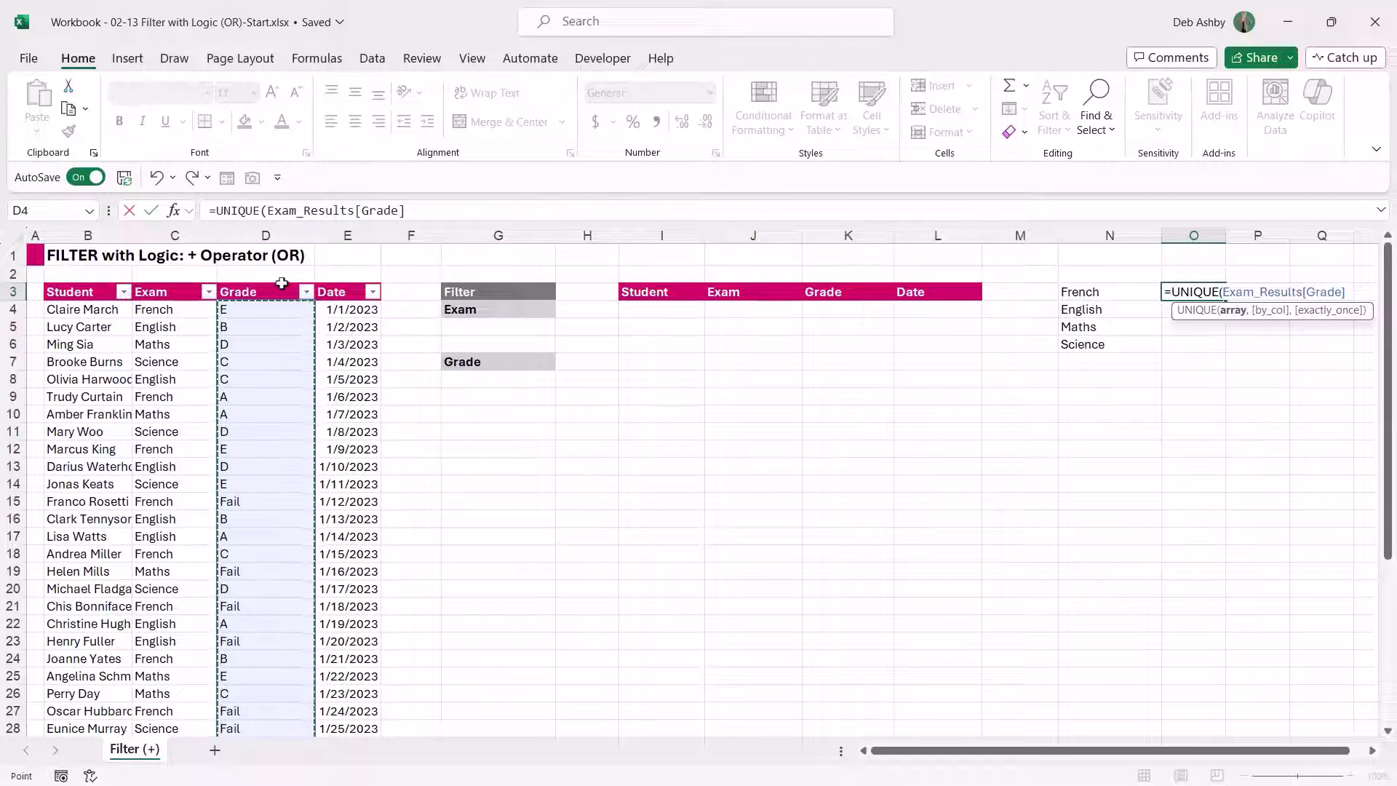
type(")")
key("Return")
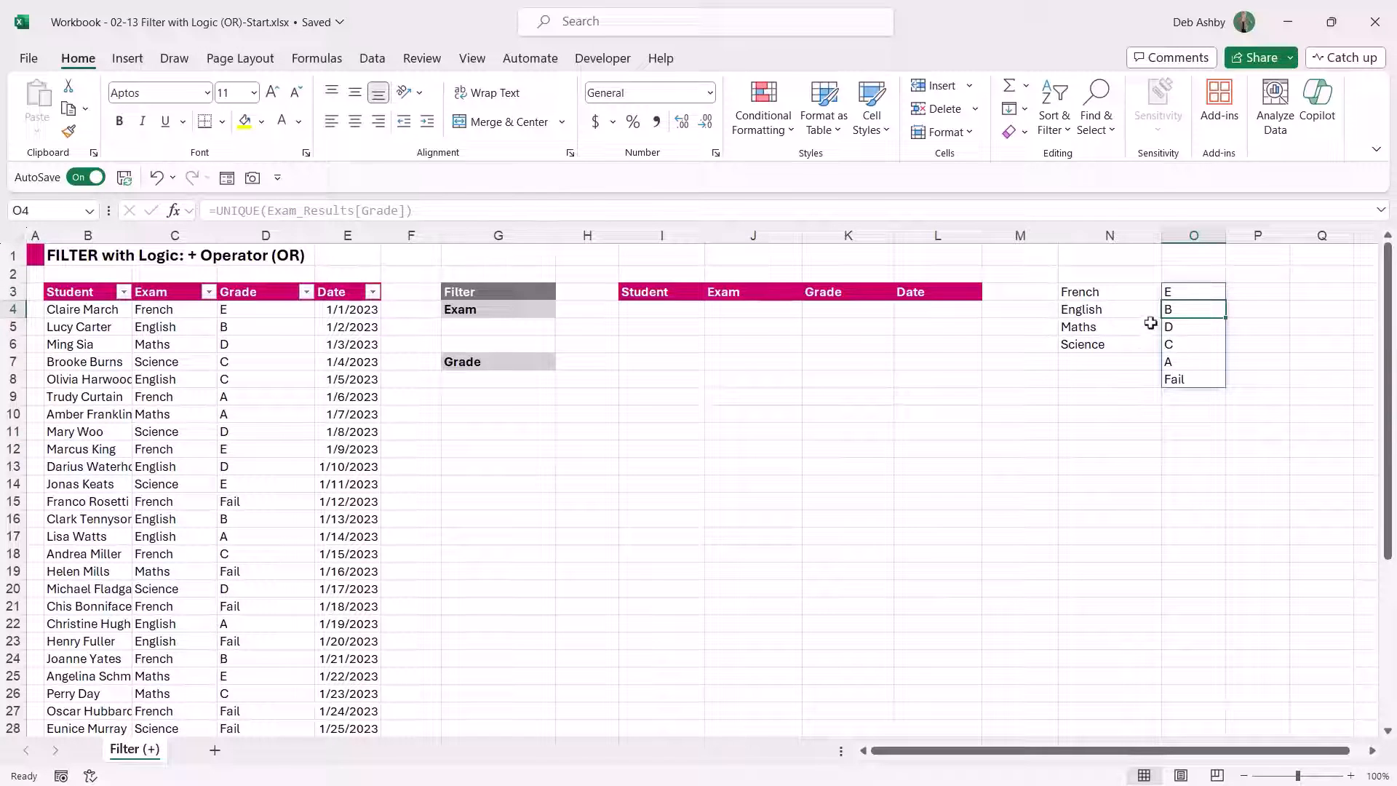
- Add a list data validation to G5 with source =$N$3# and choose English as the exam
left_click(512, 328)
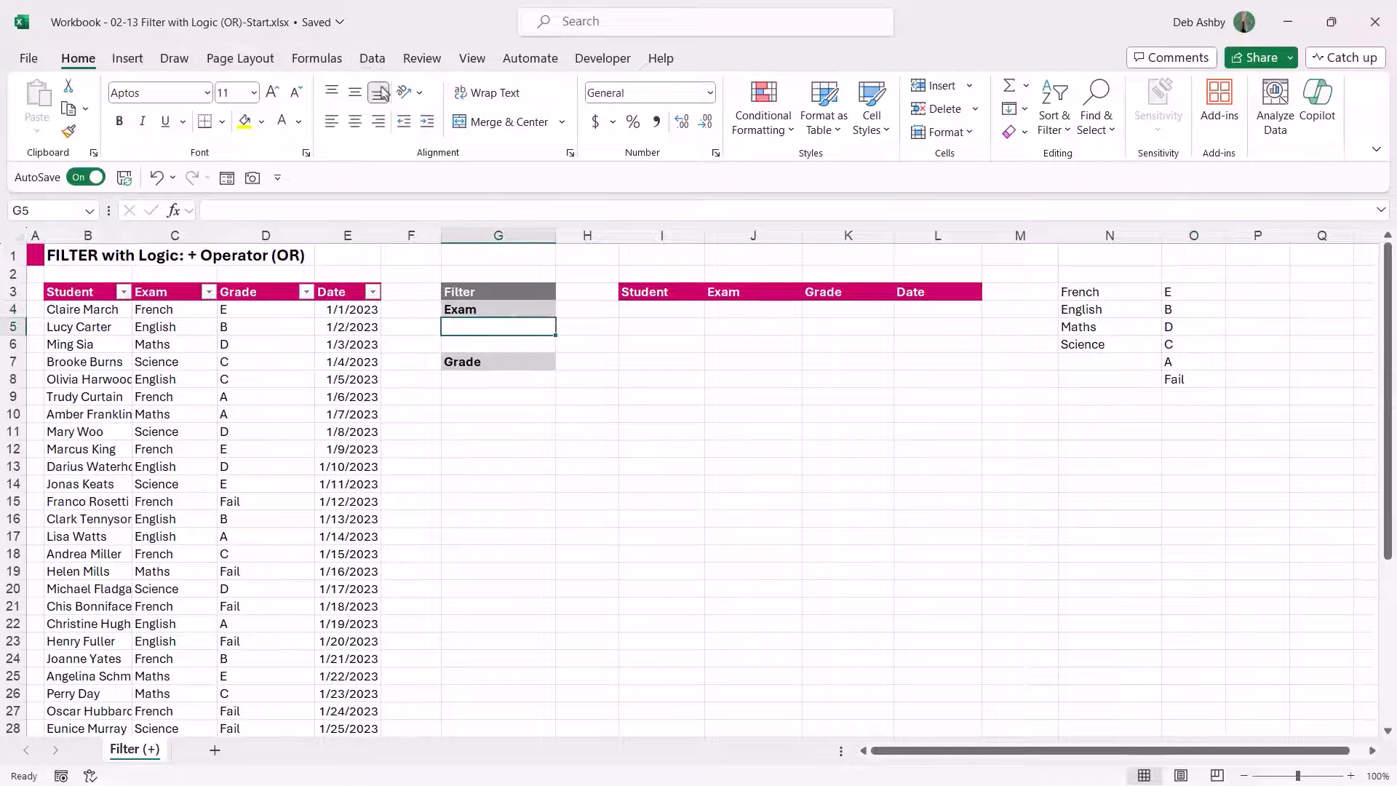
left_click(374, 62)
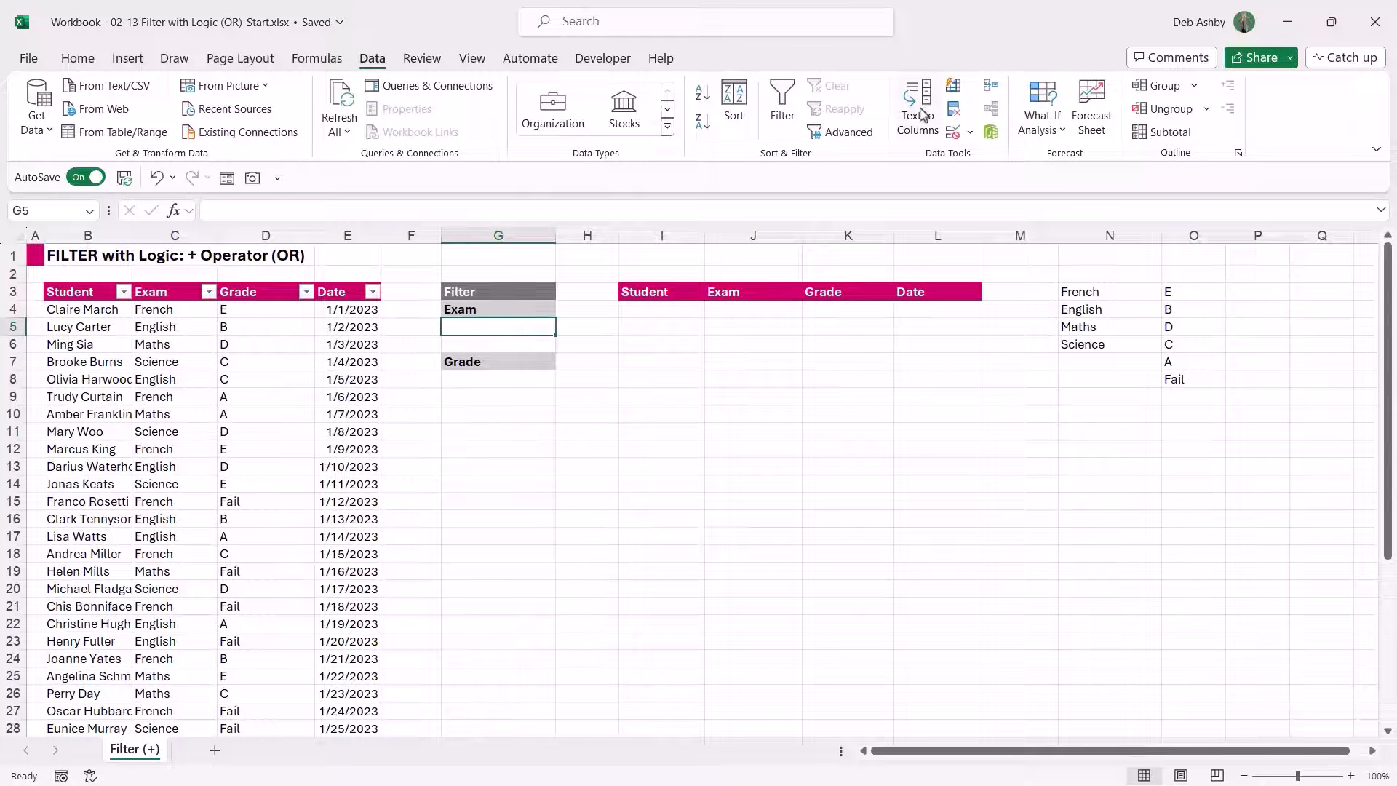
left_click(971, 132)
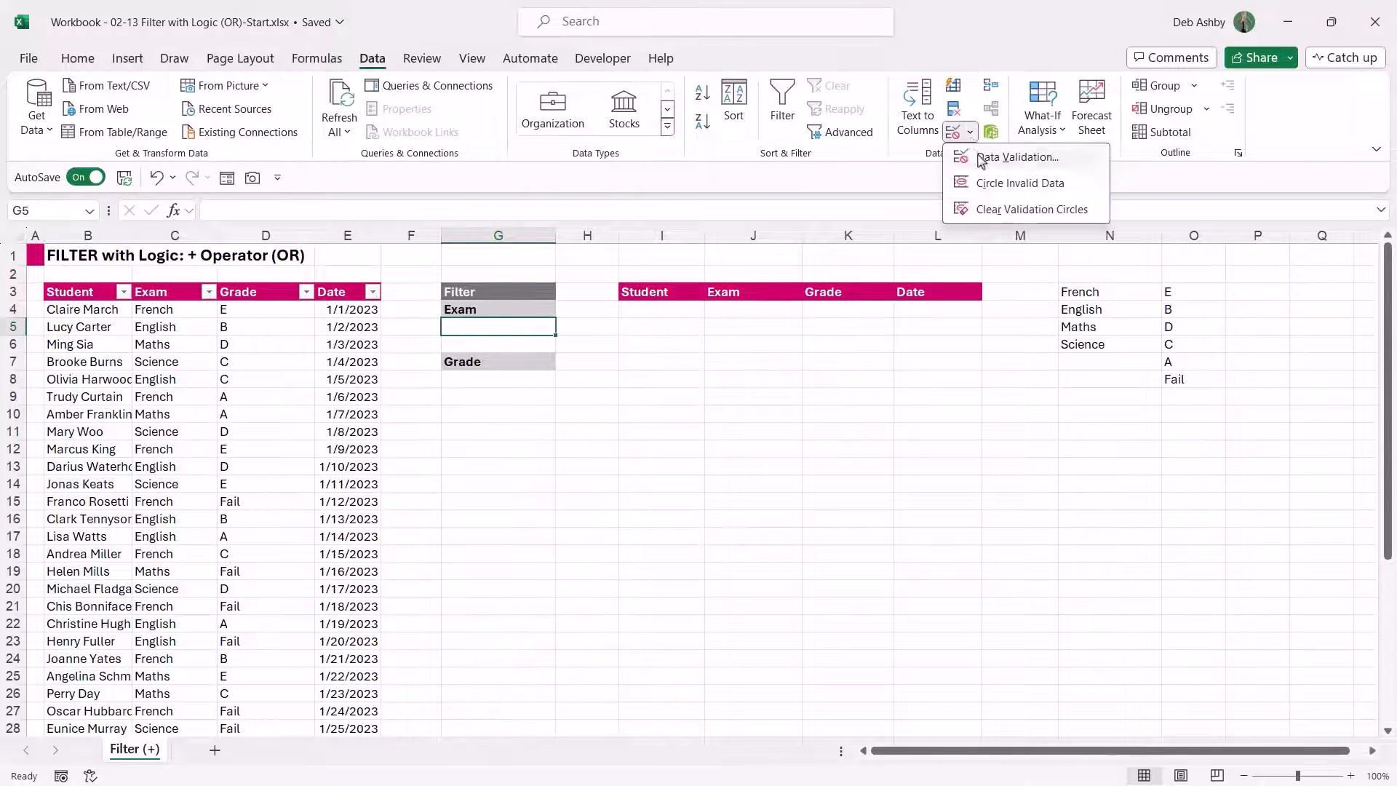
left_click(981, 161)
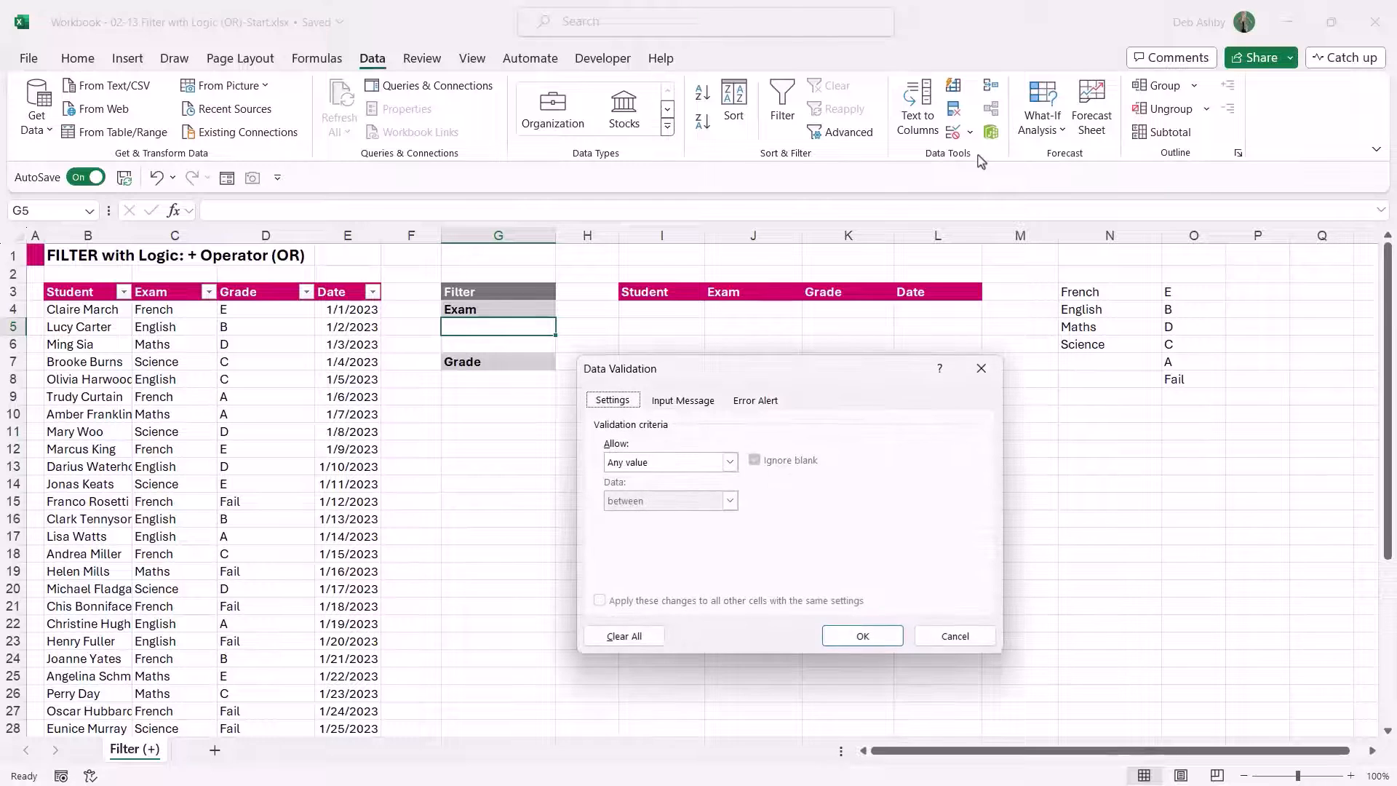
left_click(730, 462)
left_click(640, 512)
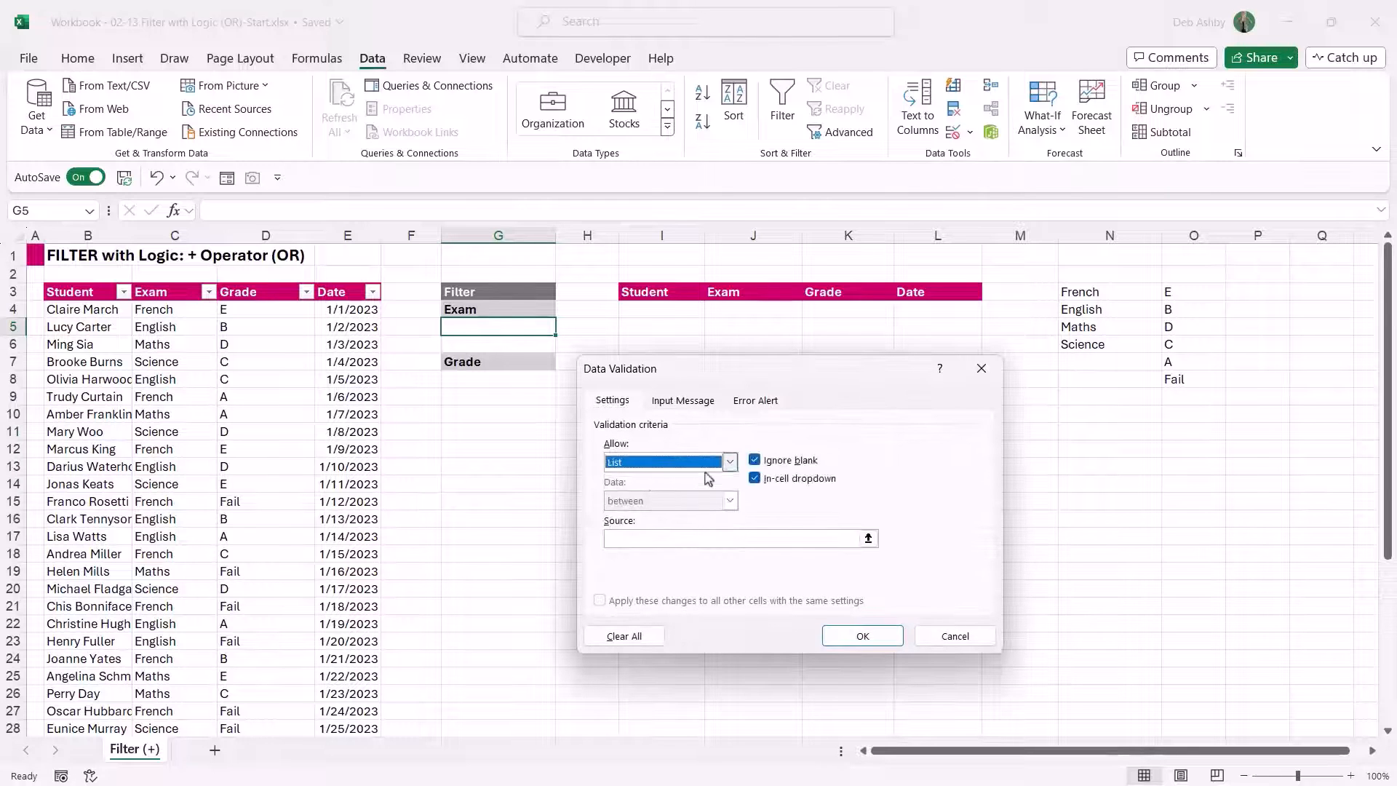
left_click(628, 542)
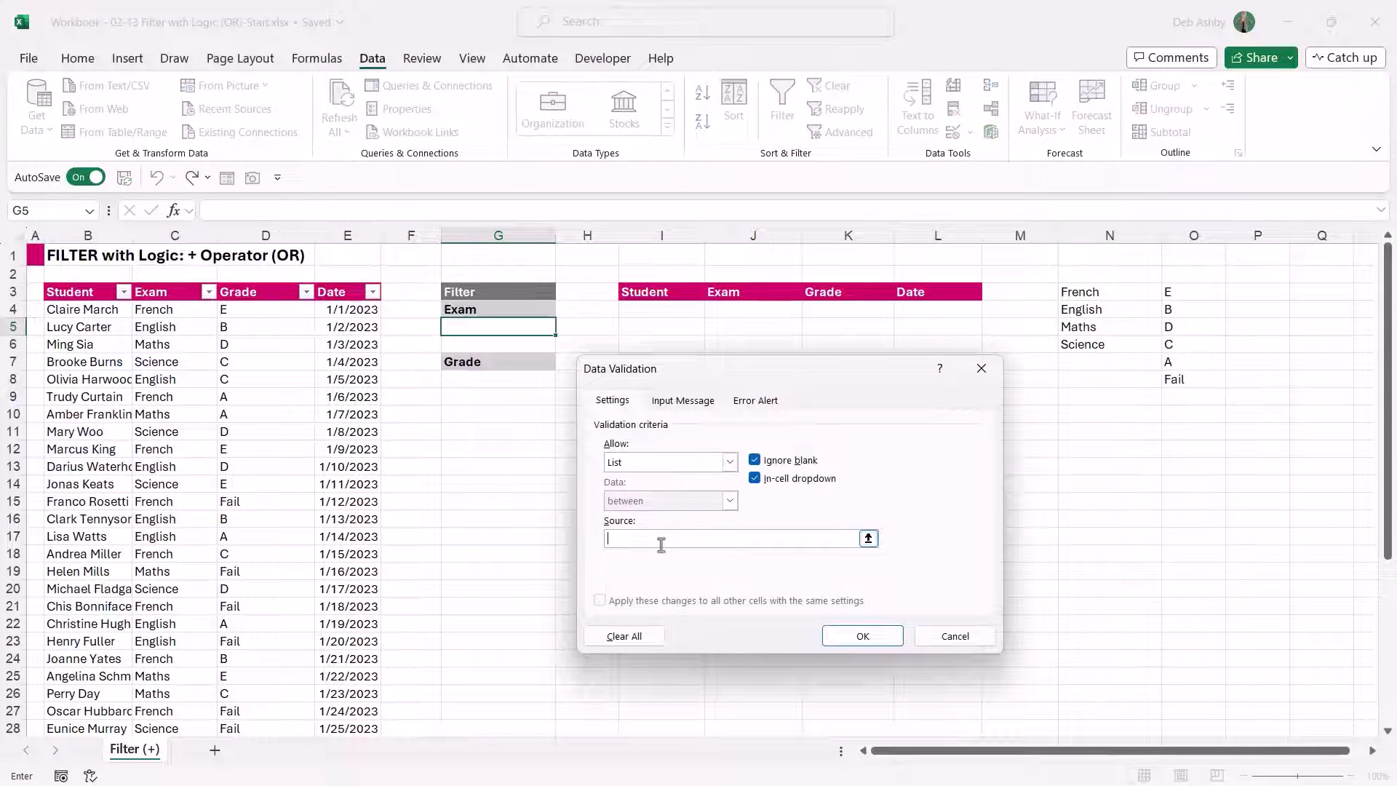
left_click(1096, 295)
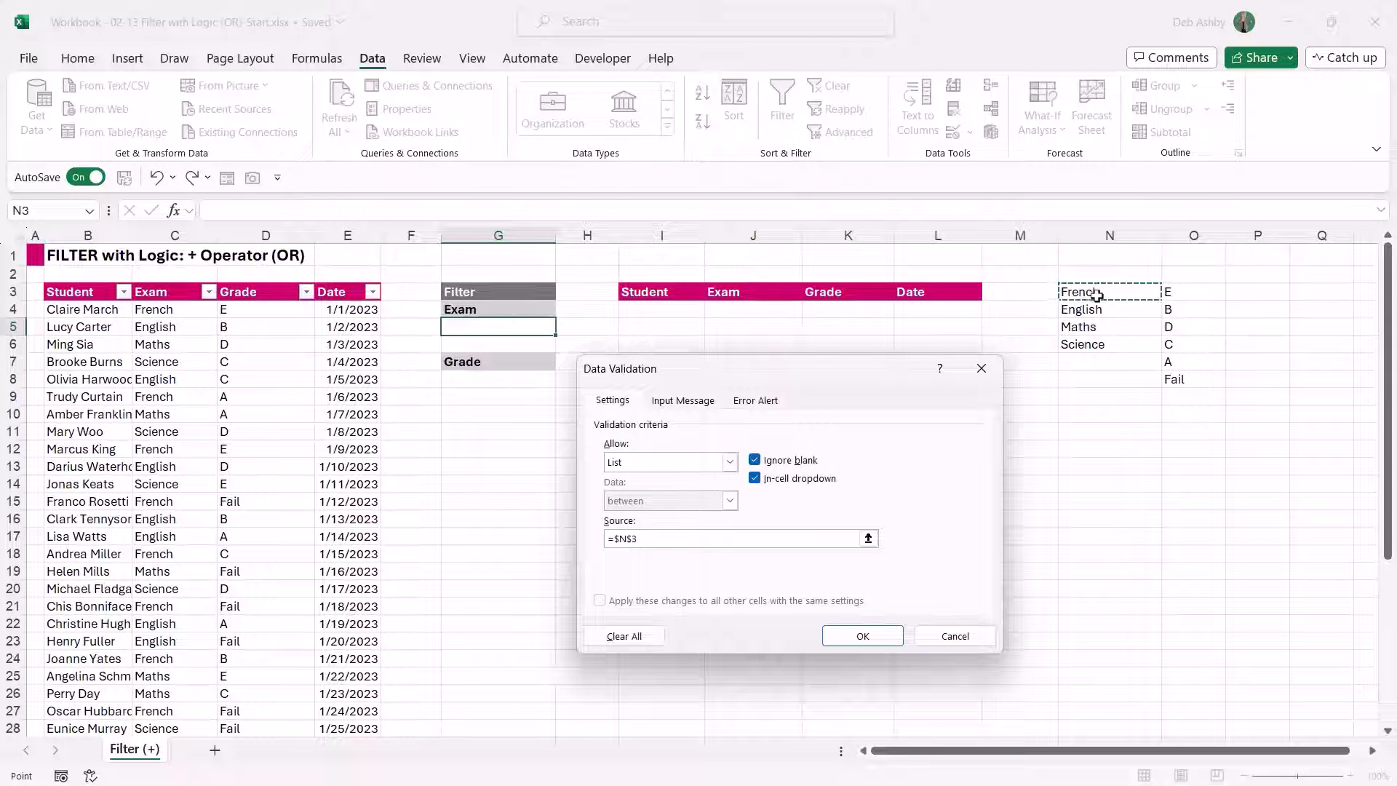
type("#")
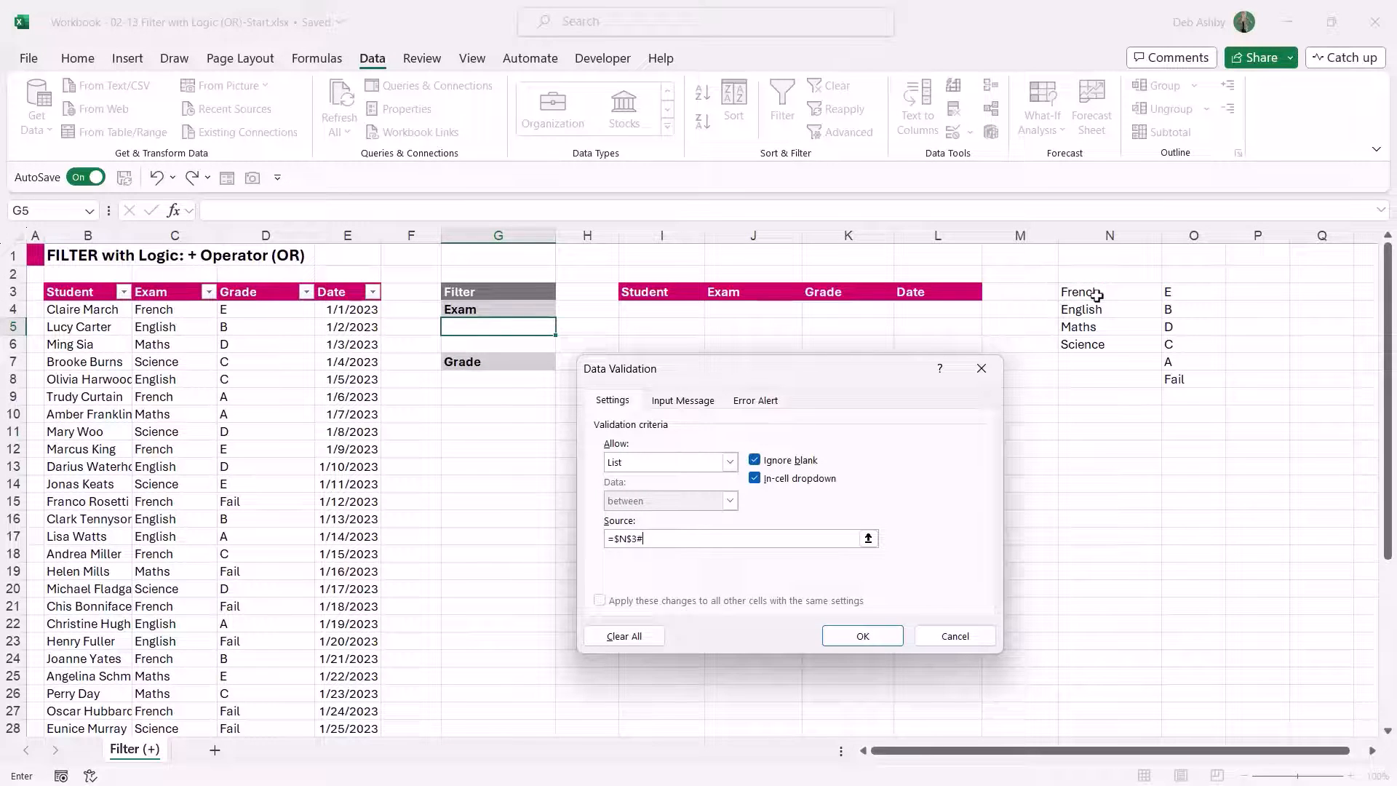
left_click(874, 636)
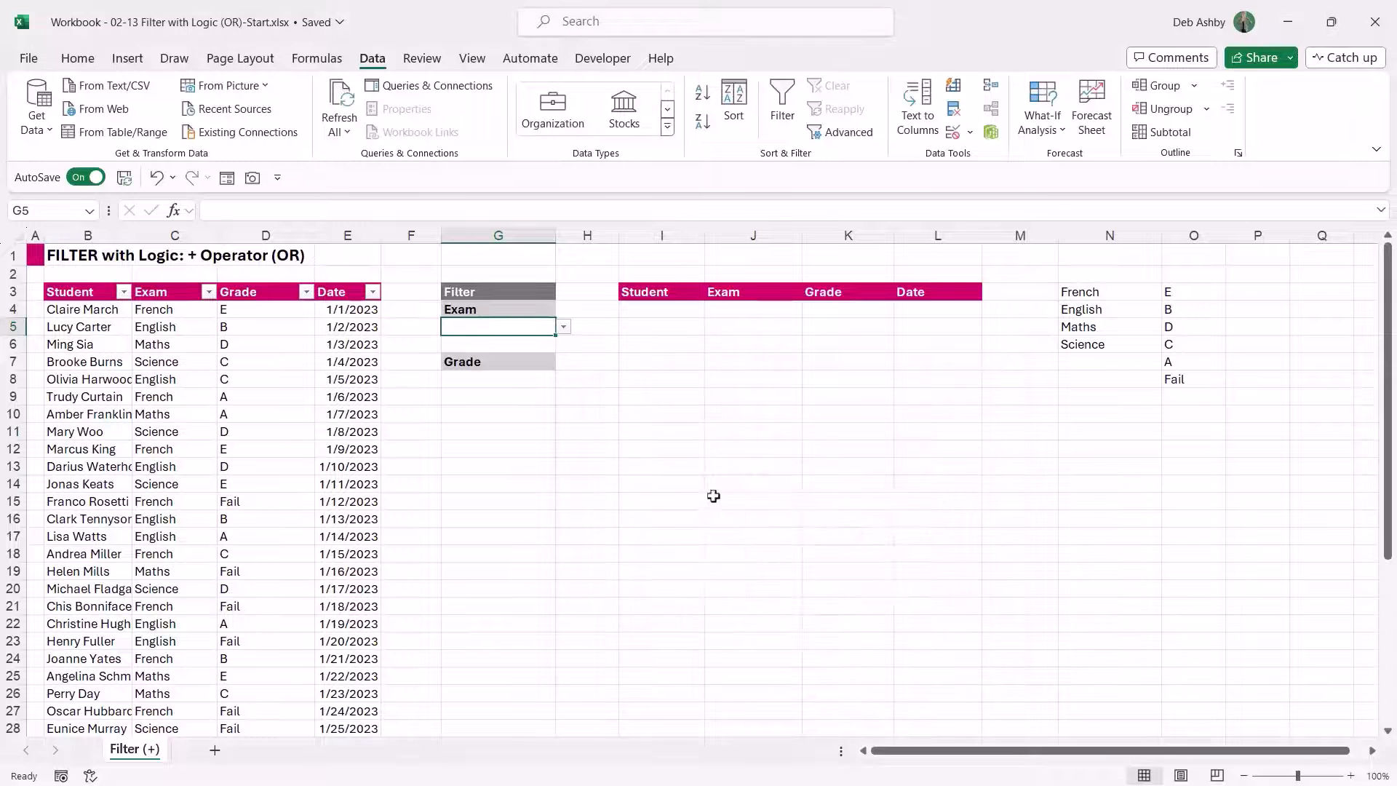
left_click(565, 328)
left_click(484, 359)
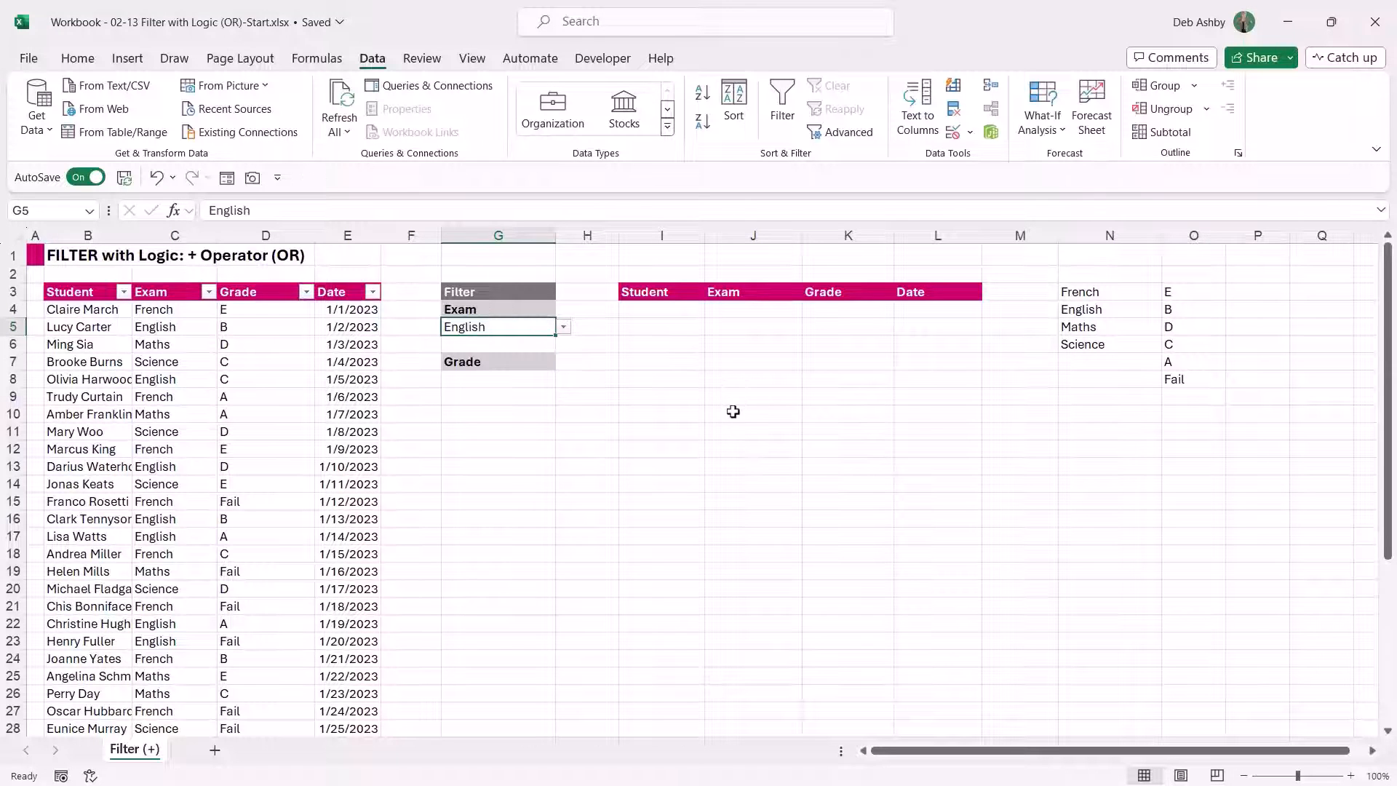
- Add a list data validation to G8 with source =$O$3# and choose D as the grade
left_click(494, 384)
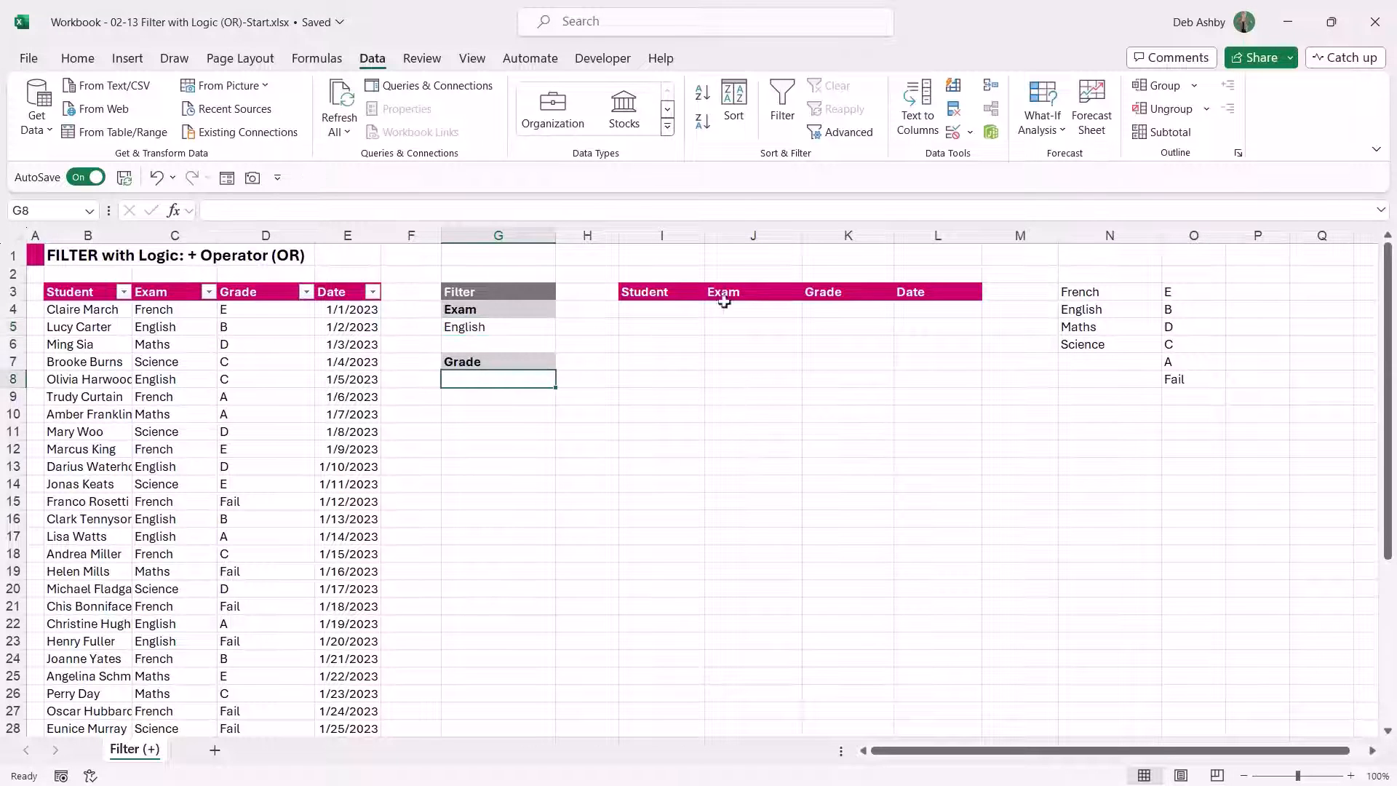
left_click(970, 133)
left_click(1018, 157)
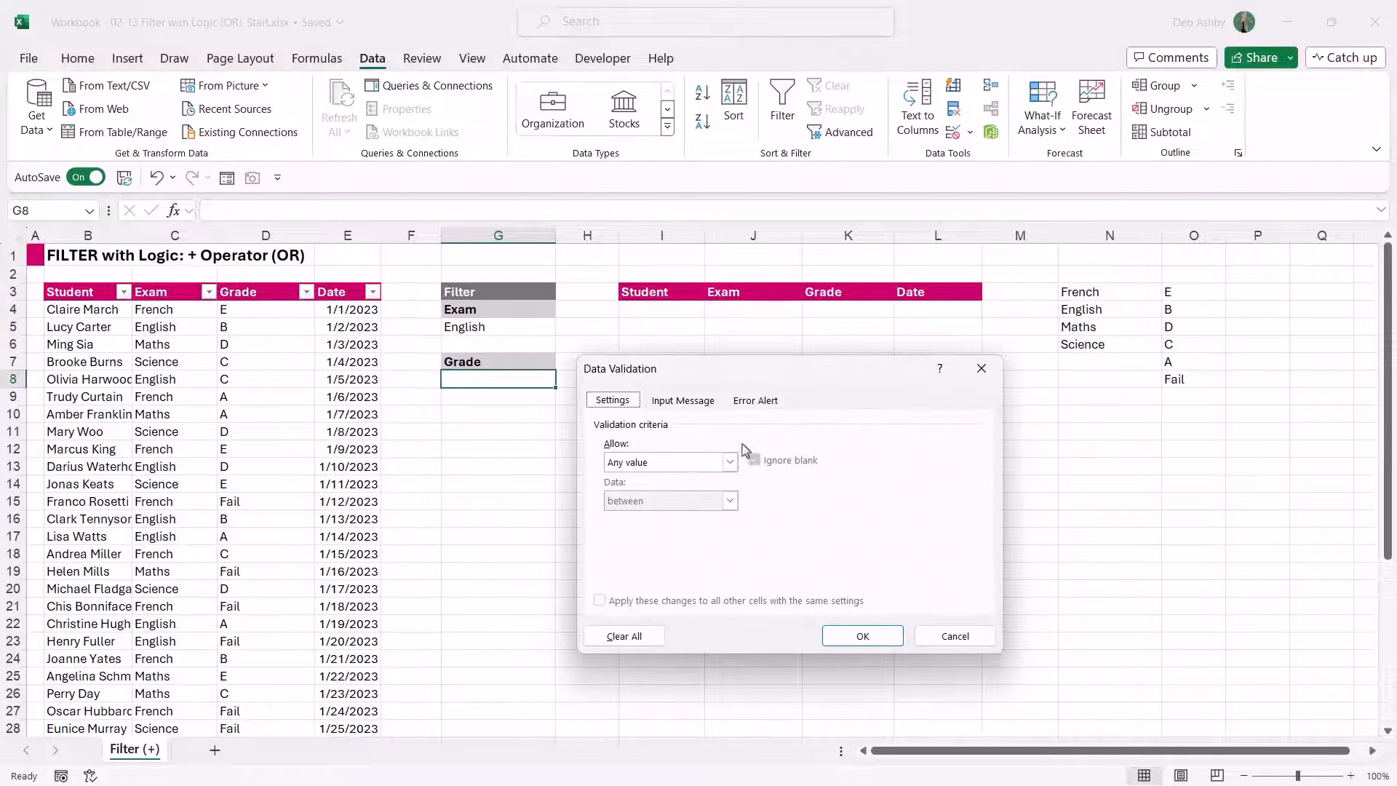
left_click(730, 463)
left_click(631, 516)
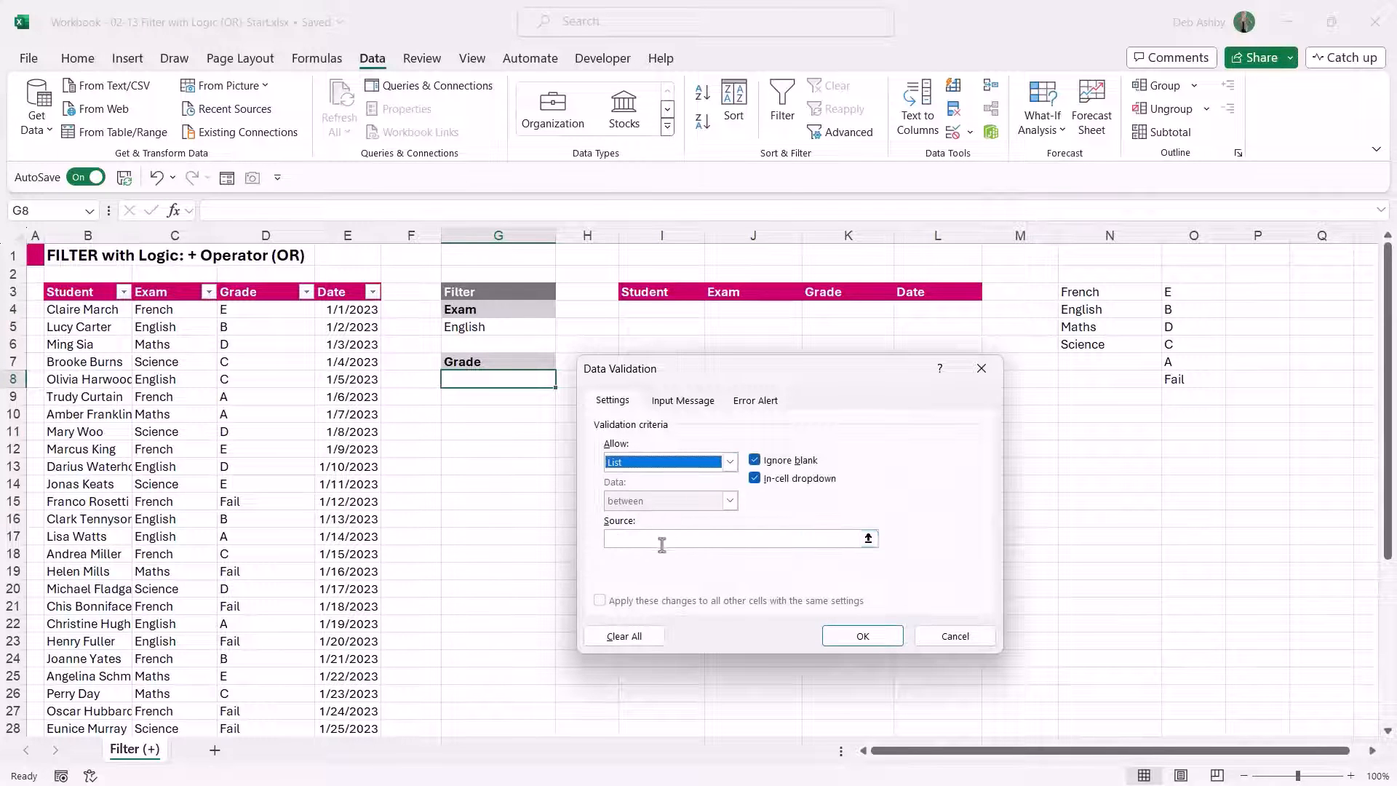
left_click(696, 542)
left_click(1173, 293)
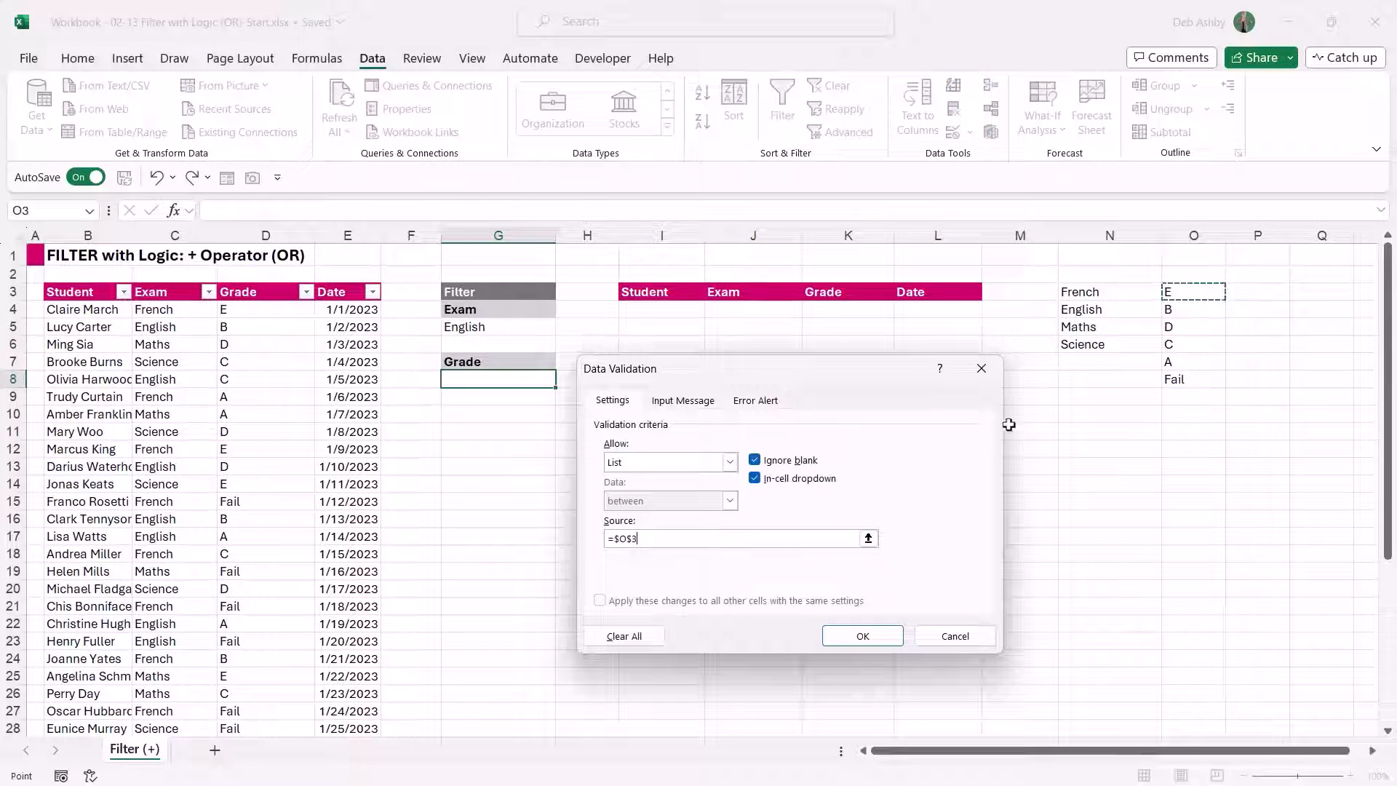
type("#")
left_click(887, 632)
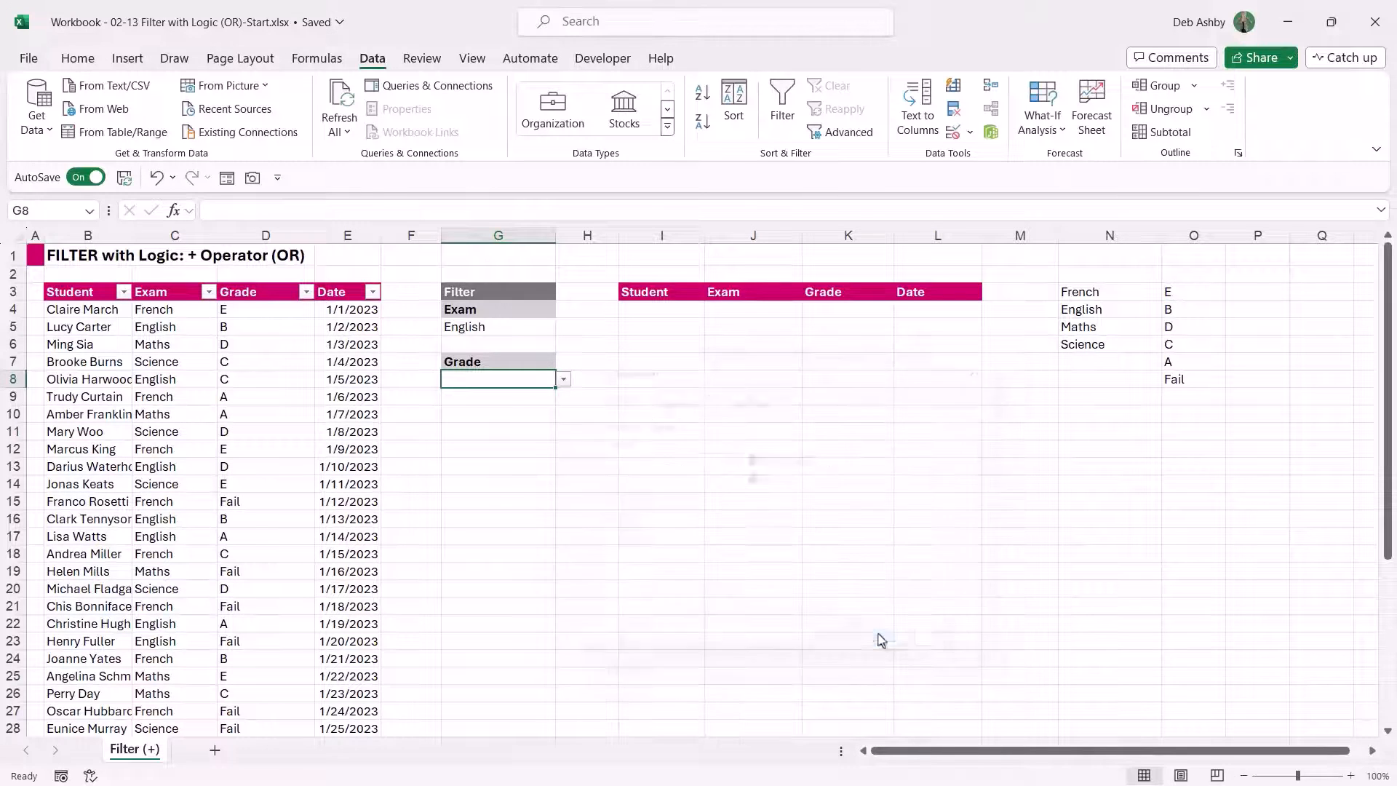
left_click(564, 379)
left_click(478, 429)
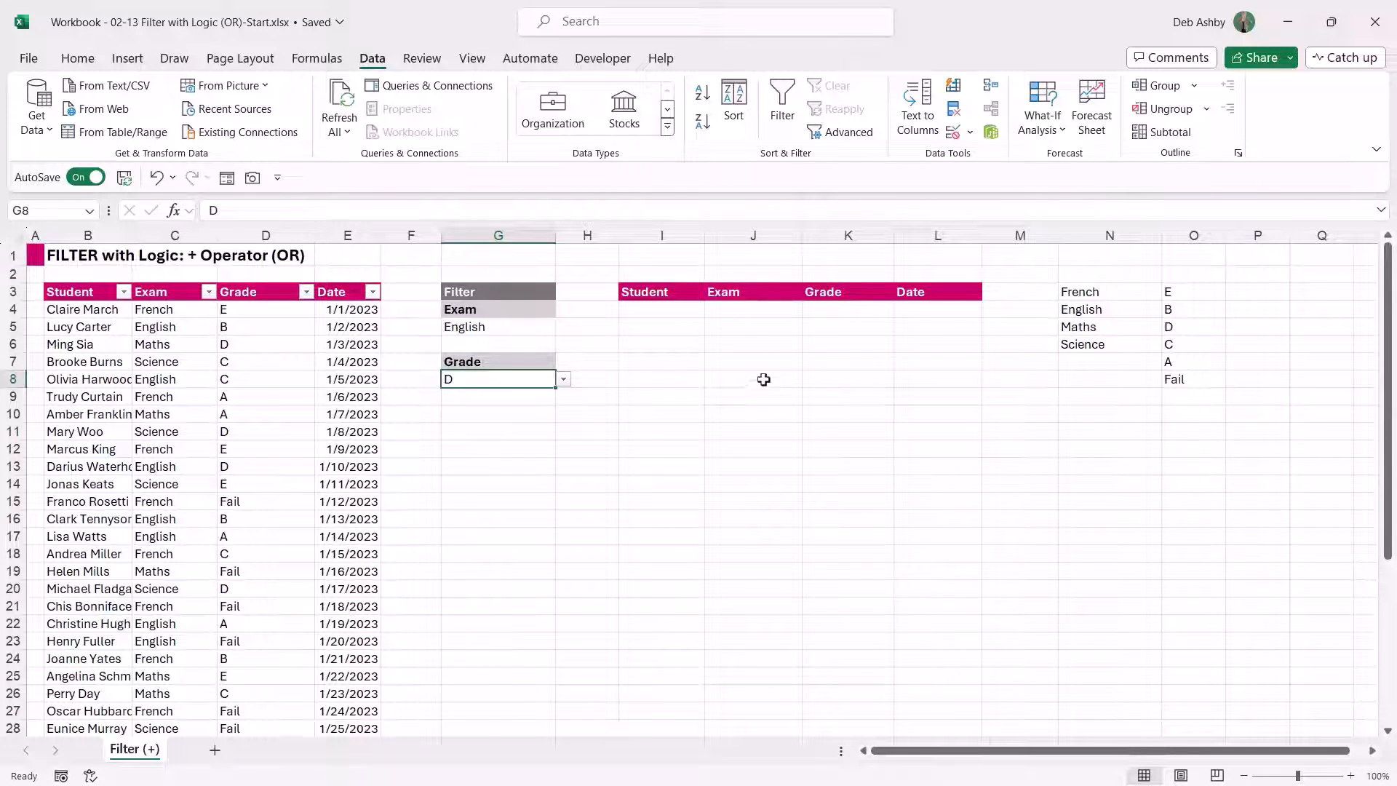
- Hide helper columns N and O, which hold the unique exam and grade lists
left_click(937, 414)
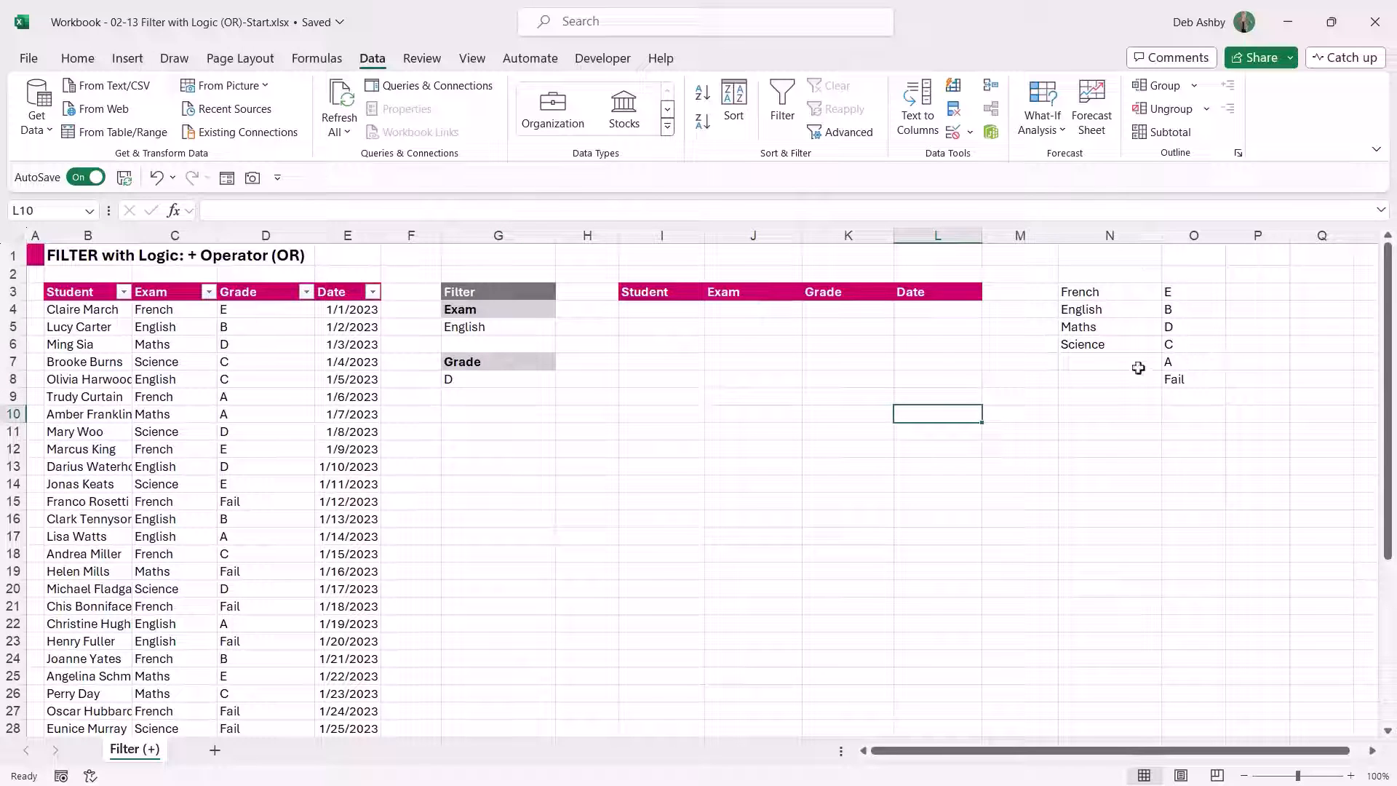
left_click_drag(1110, 235, 1186, 235)
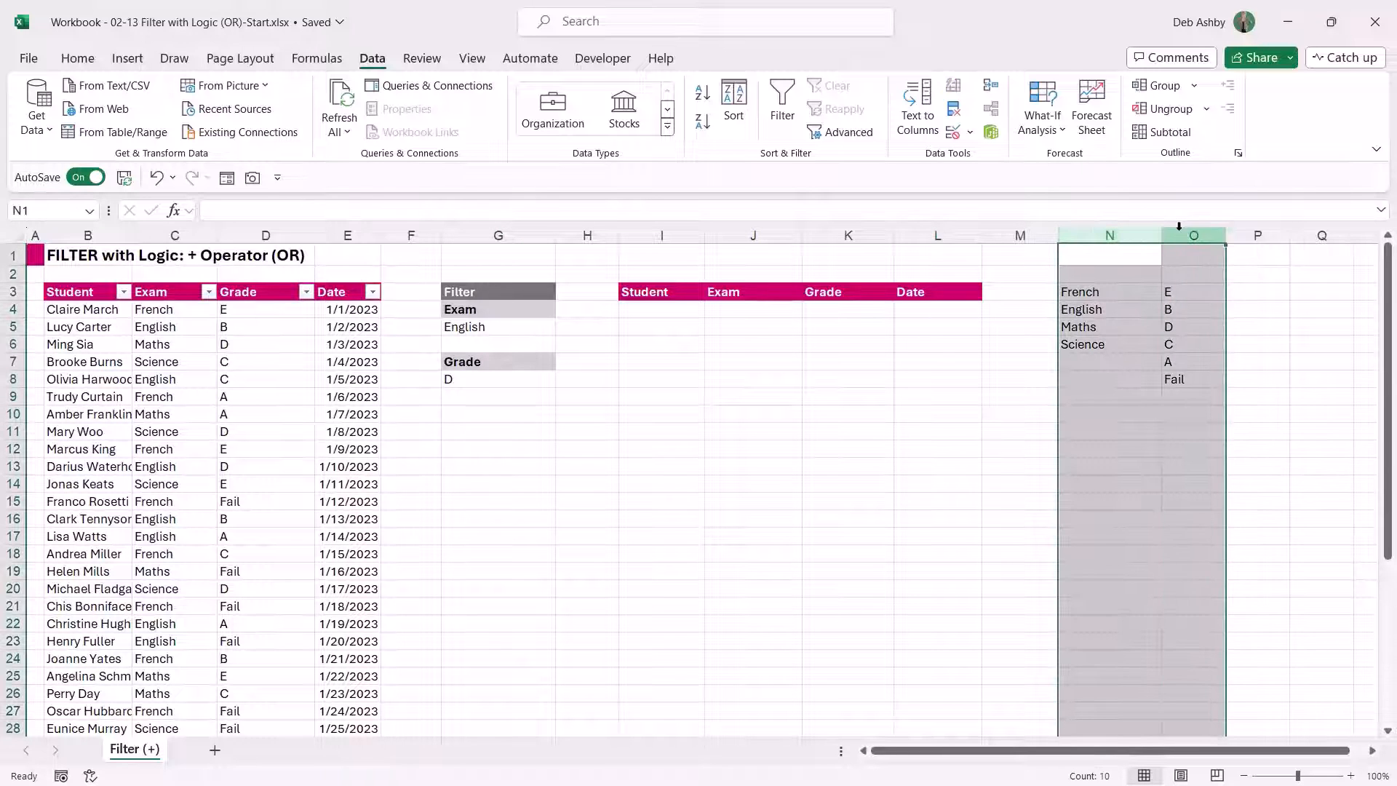
right_click(1186, 235)
left_click(1268, 546)
left_click(937, 484)
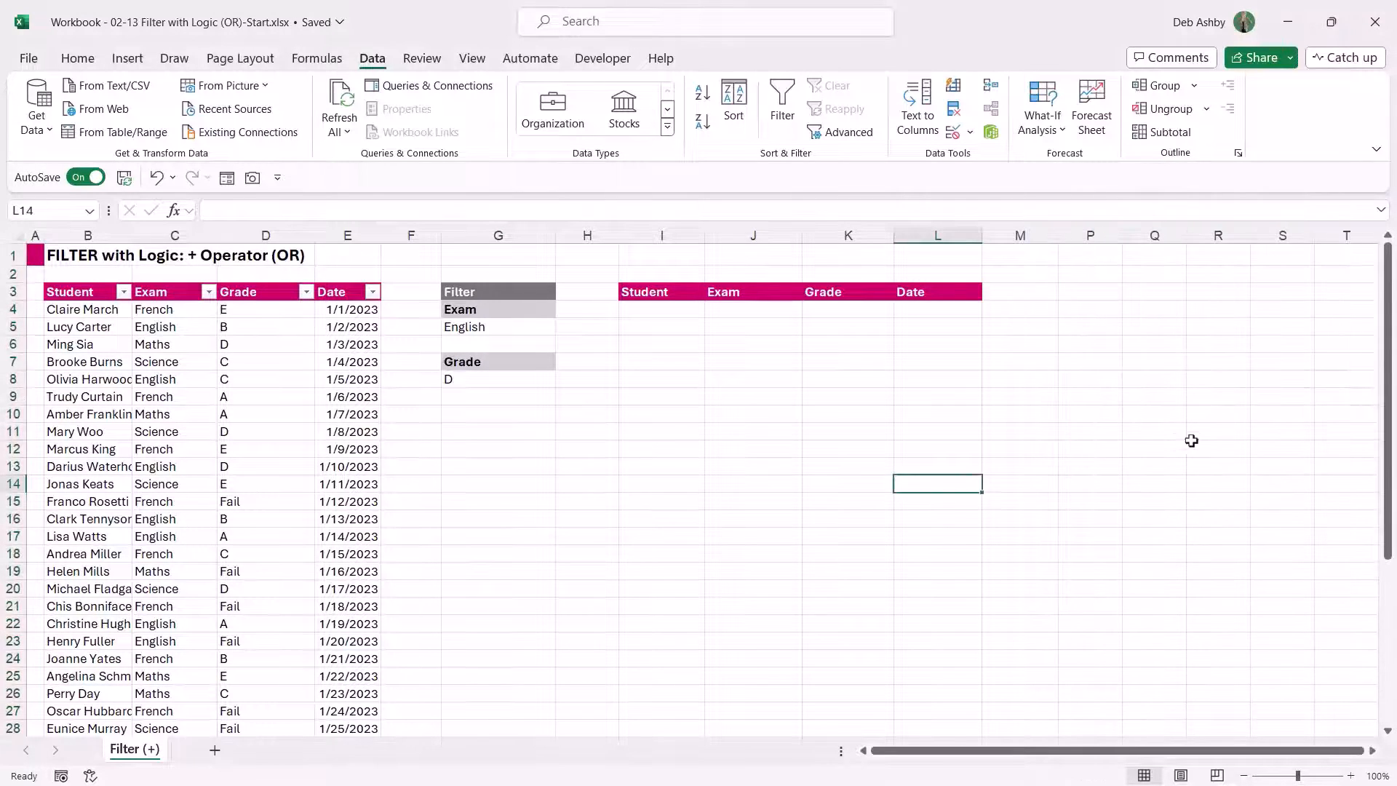
left_click(1191, 441)
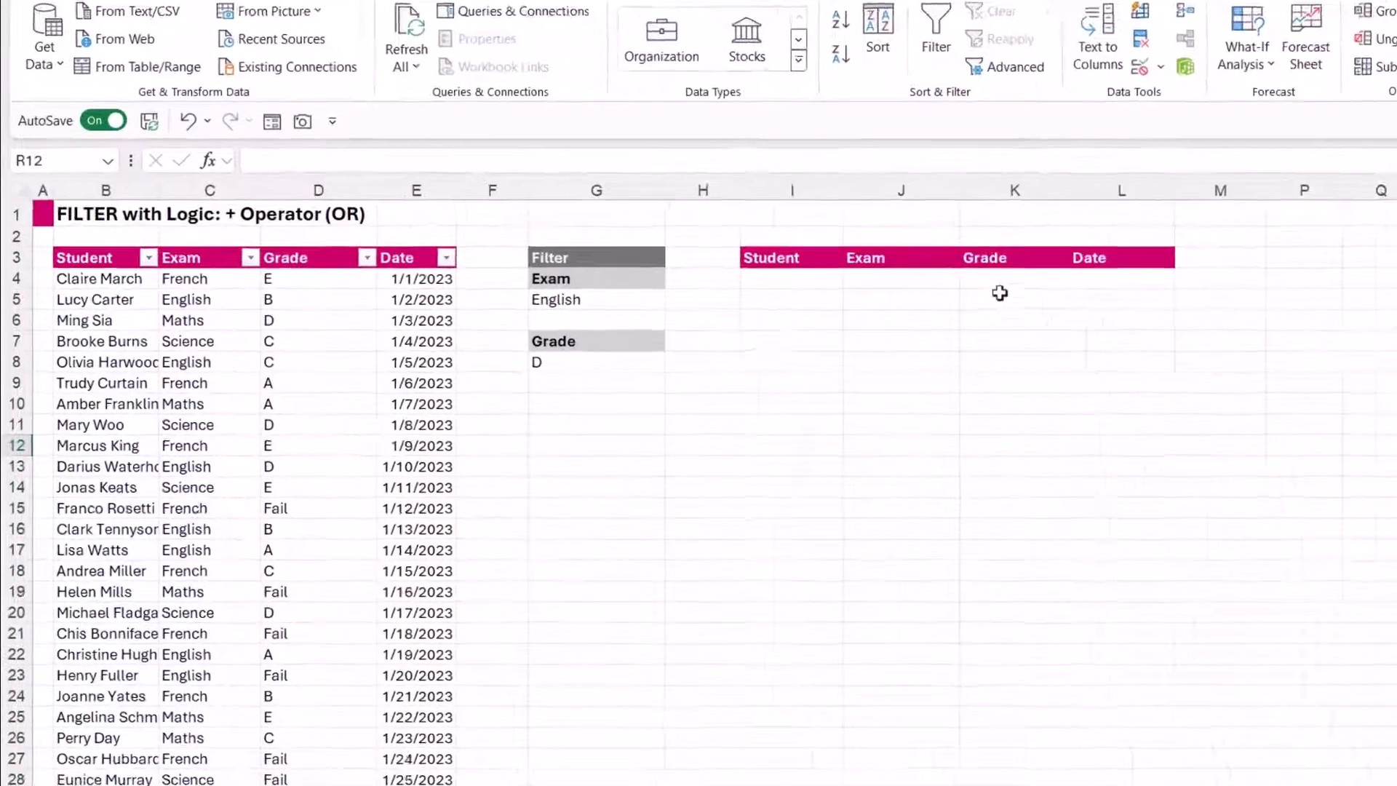
- Start a FILTER formula in I4 under the results table's Student header, using the Exam_Results table as the array
left_click(654, 311)
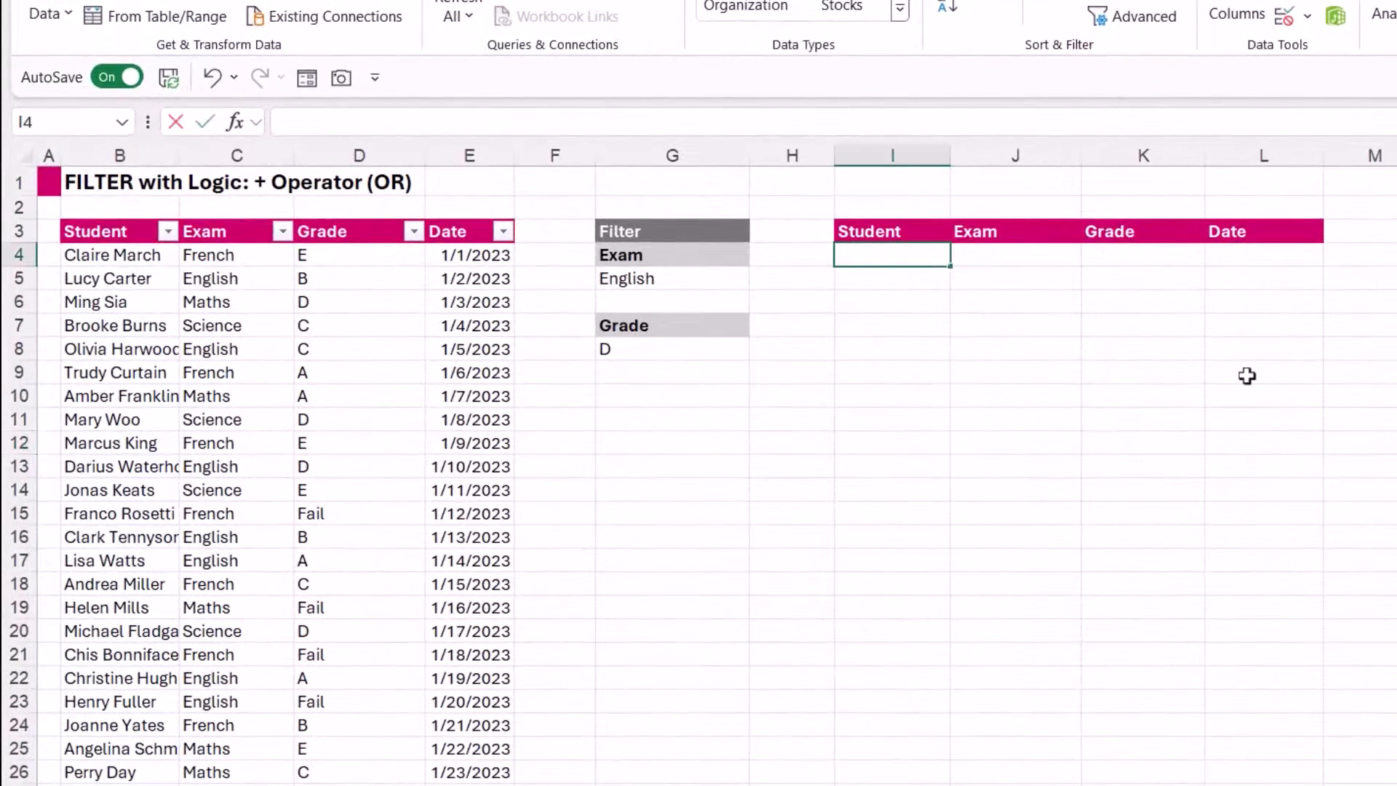
type("=FILTER(")
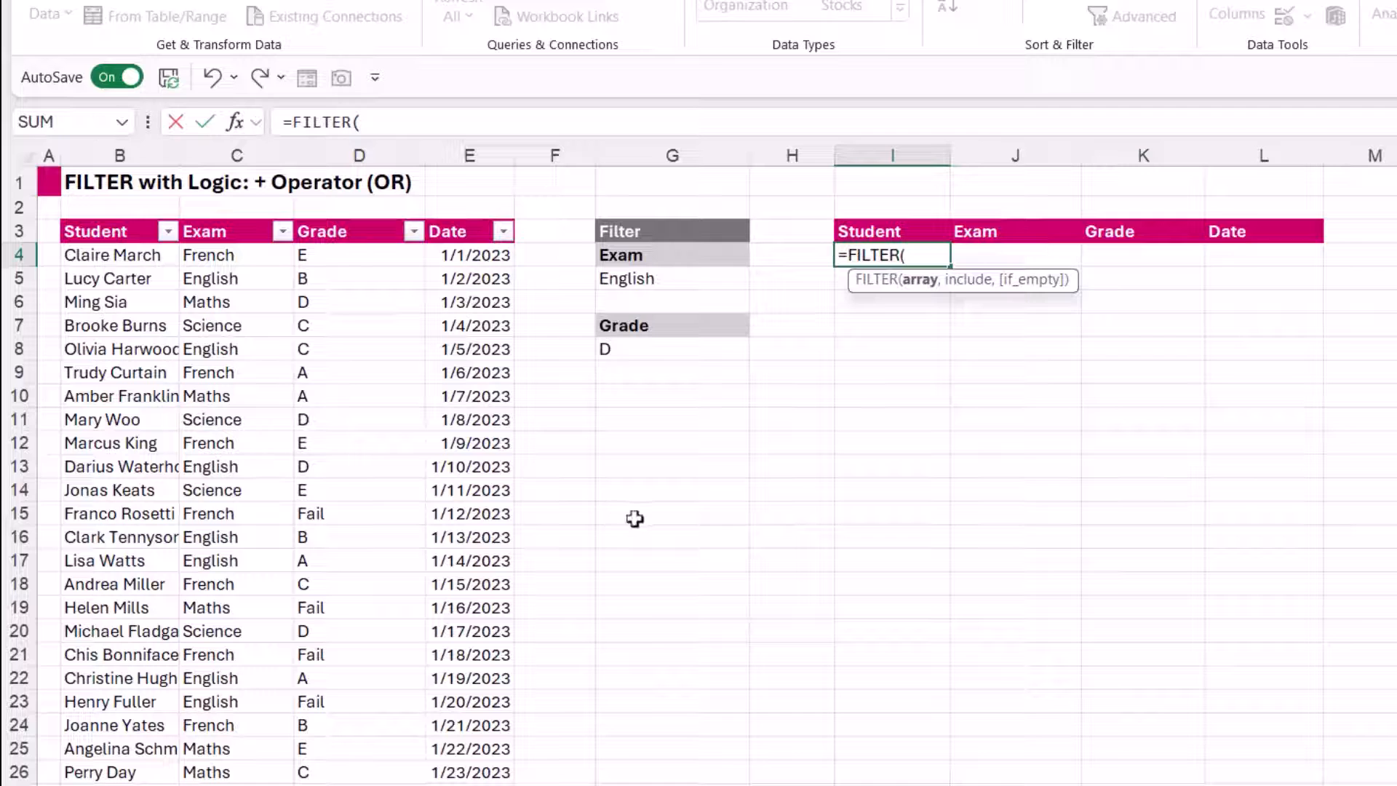
type("E")
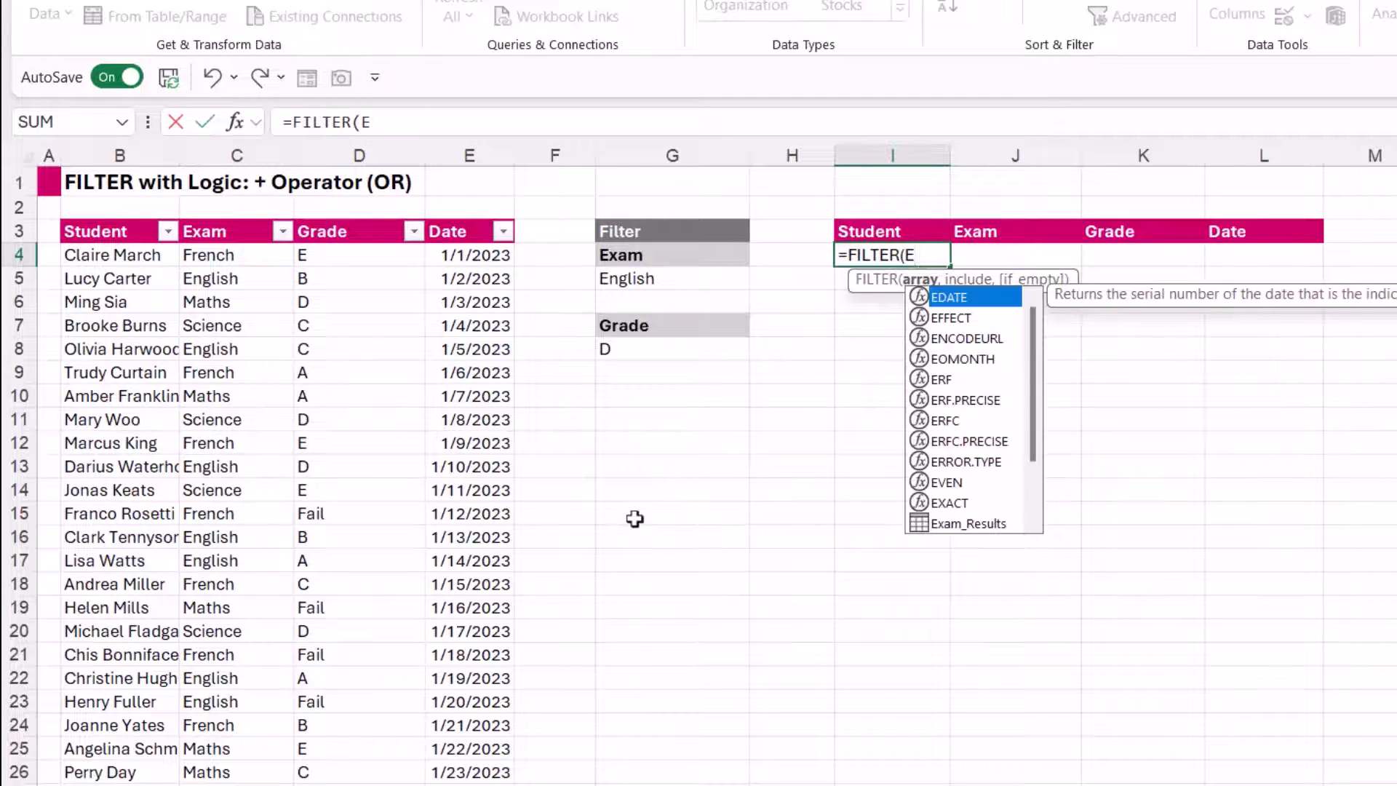
type("xa")
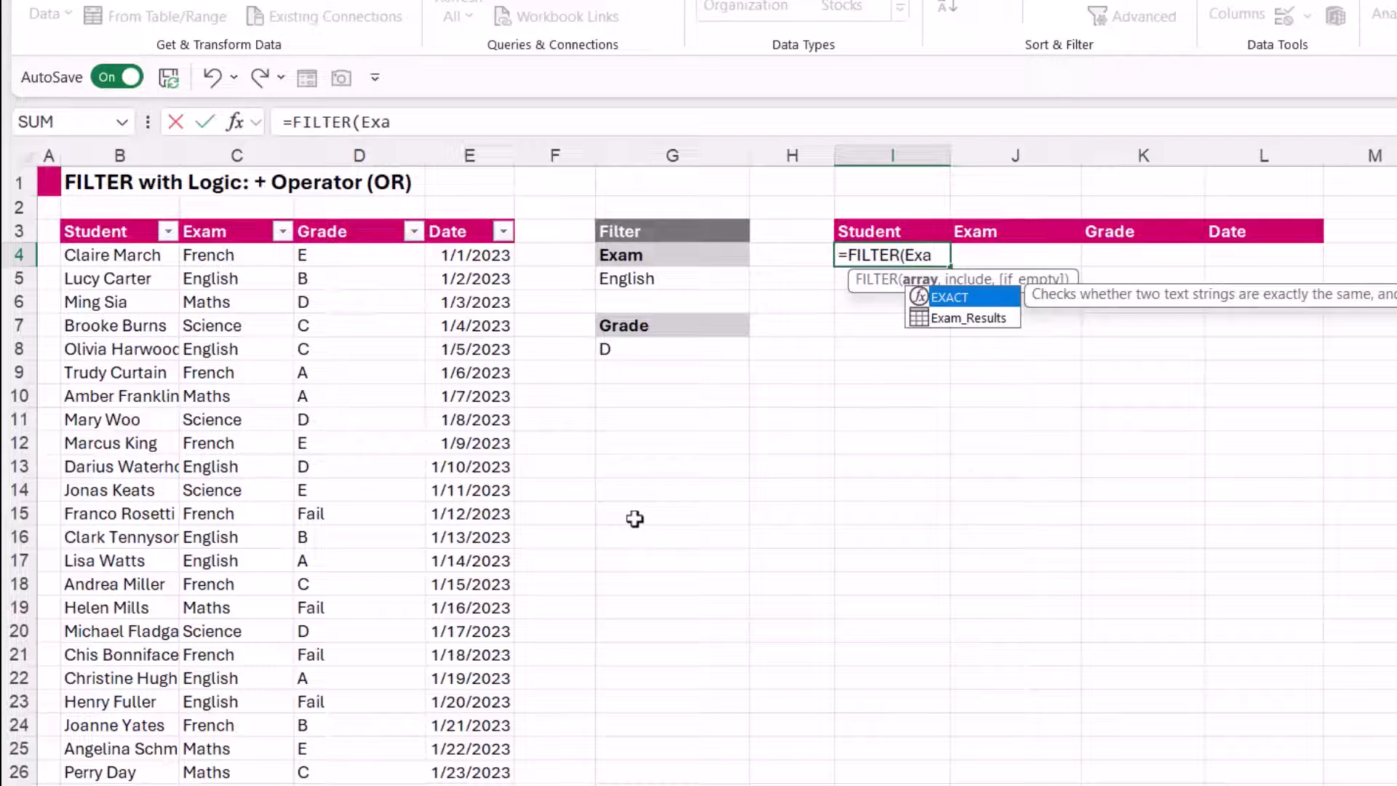
key("Down")
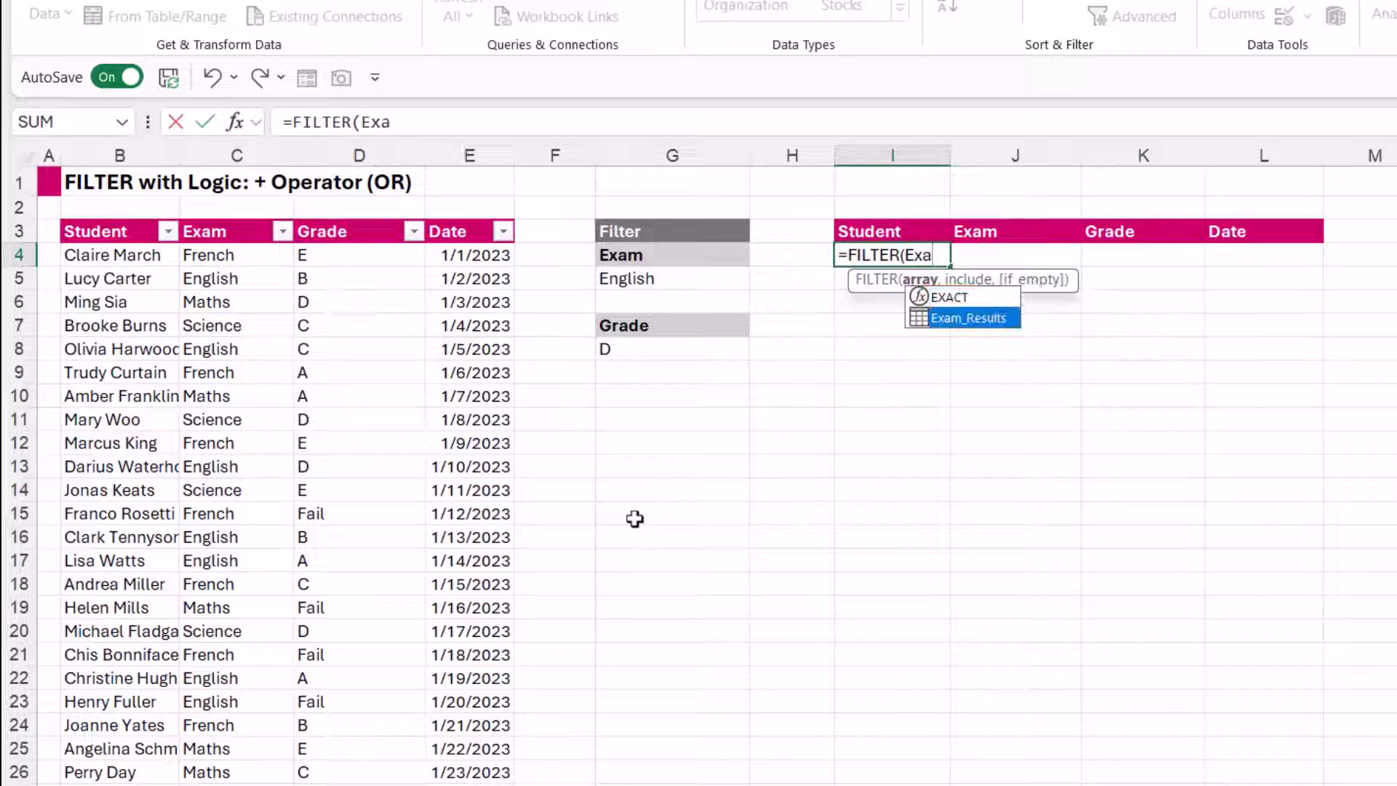
key("Tab")
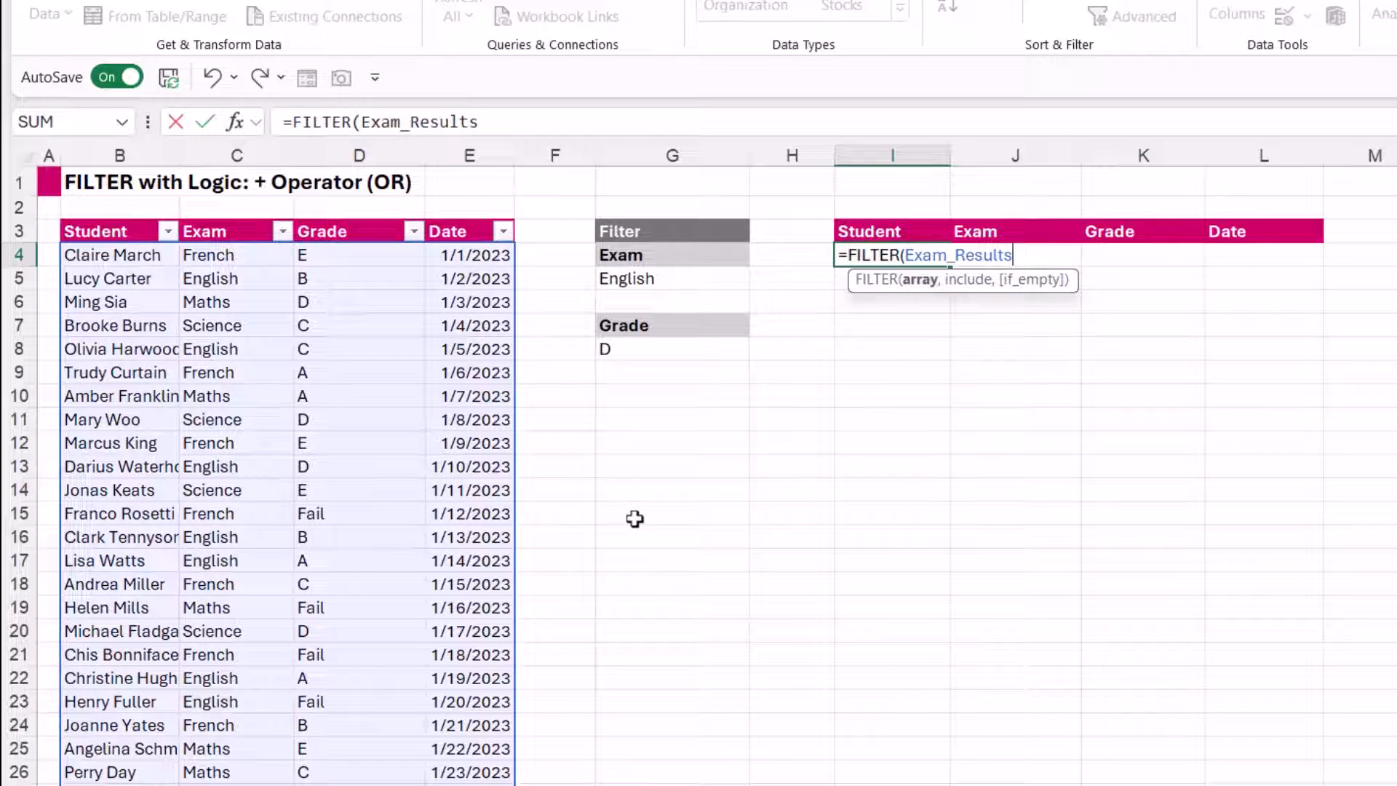
type(",")
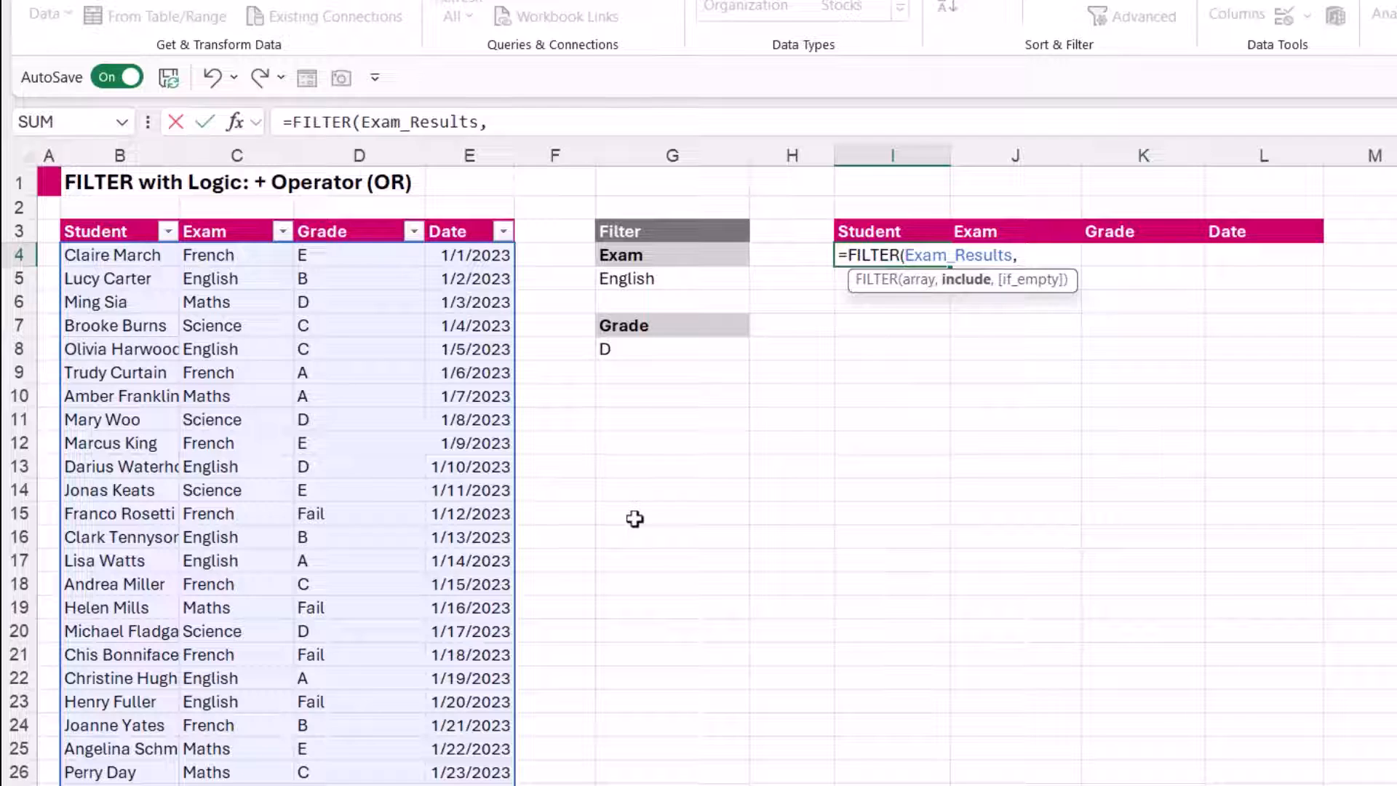
- Add the exam condition (Exam_Results[Exam]=G5) to the include argument, followed by the + operator for OR logic
type("(")
left_click(235, 217)
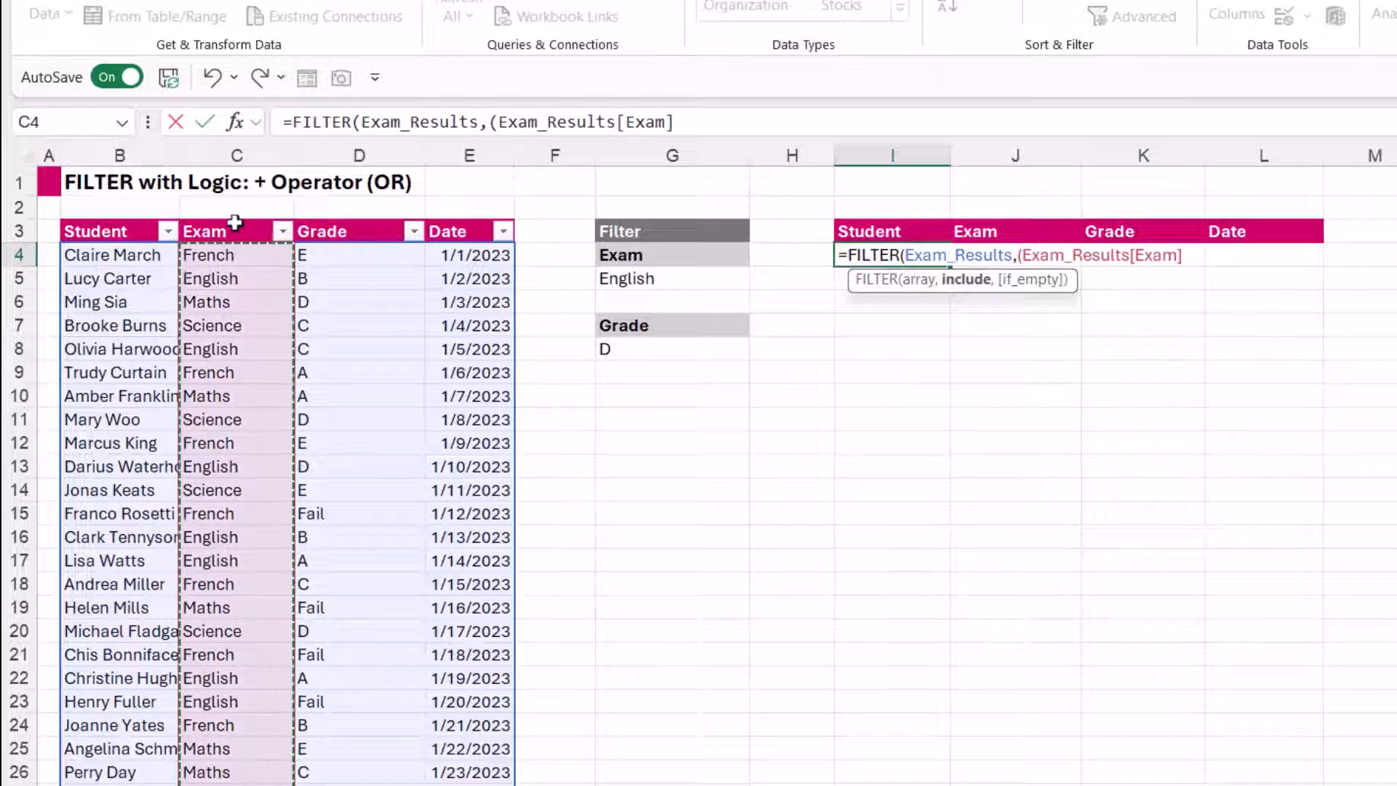
type("=")
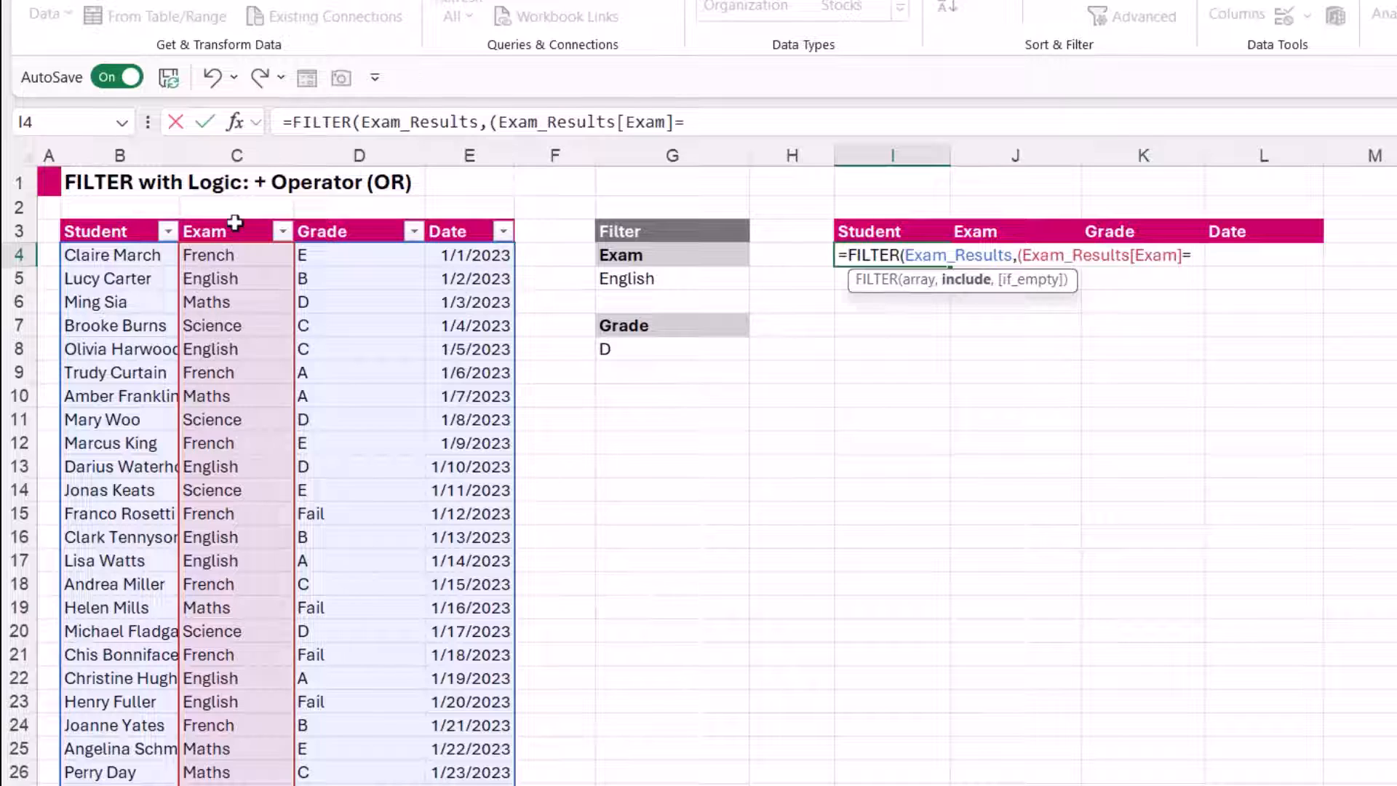
left_click(696, 277)
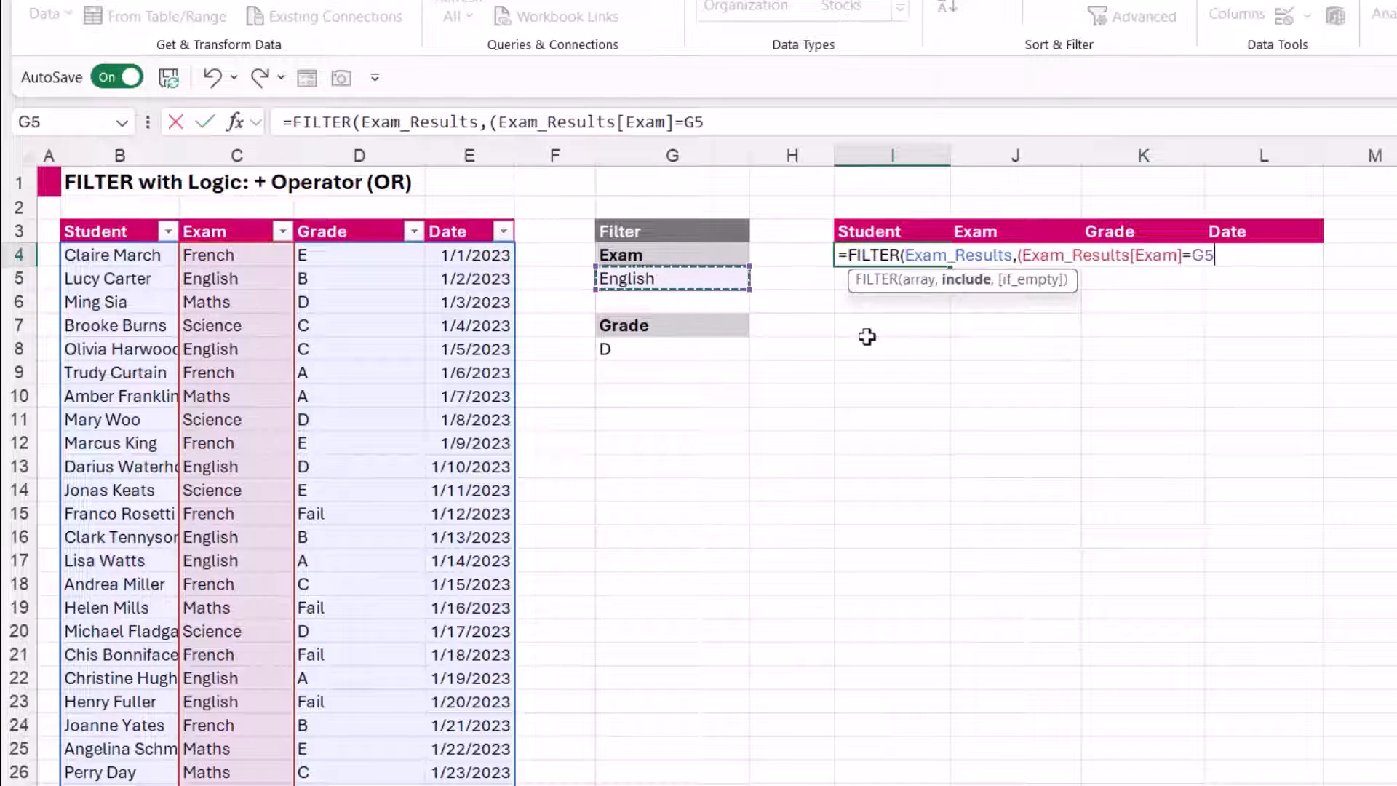
type(")+(")
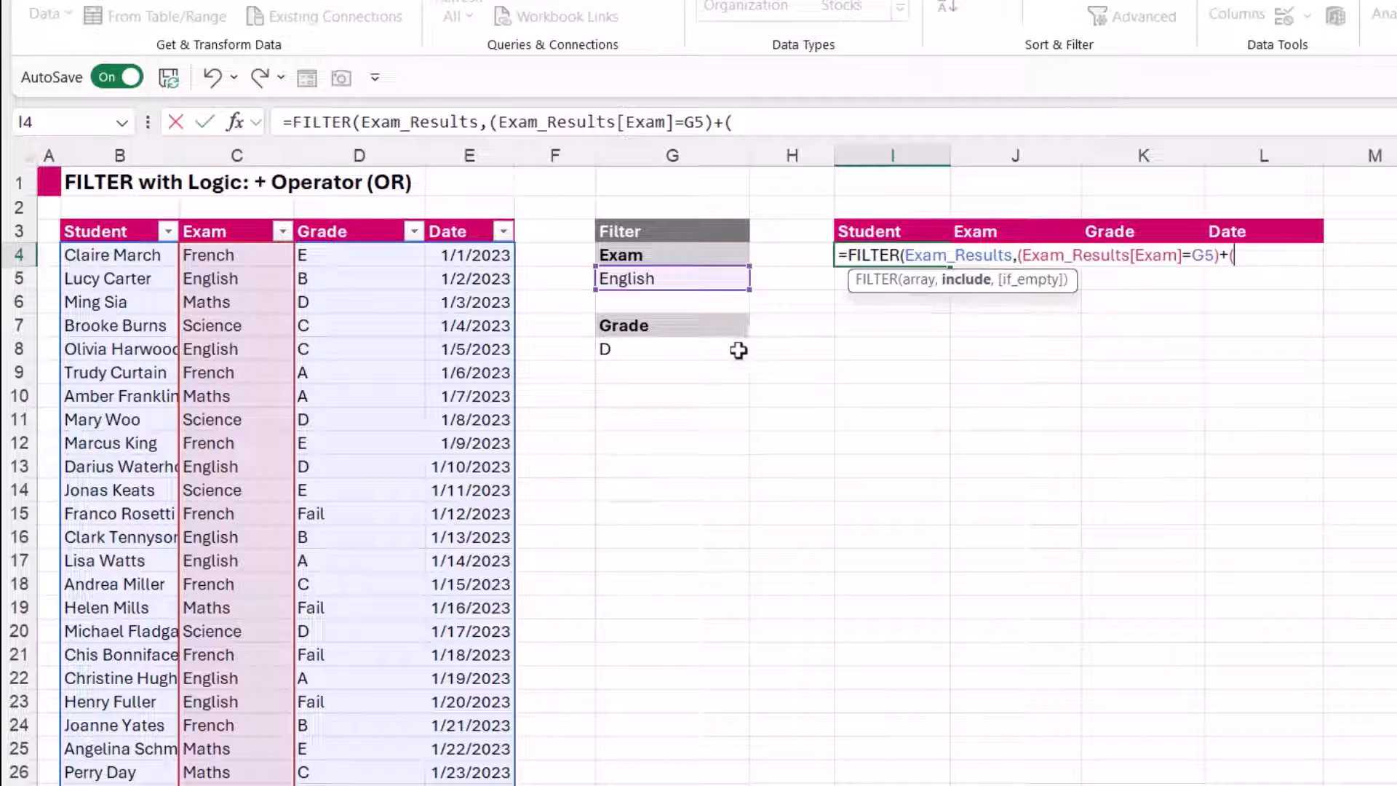
- Complete the formula with the grade condition (Exam_Results[Grade]=G8) and "No Records" as the if_empty value, and enter it
left_click(372, 216)
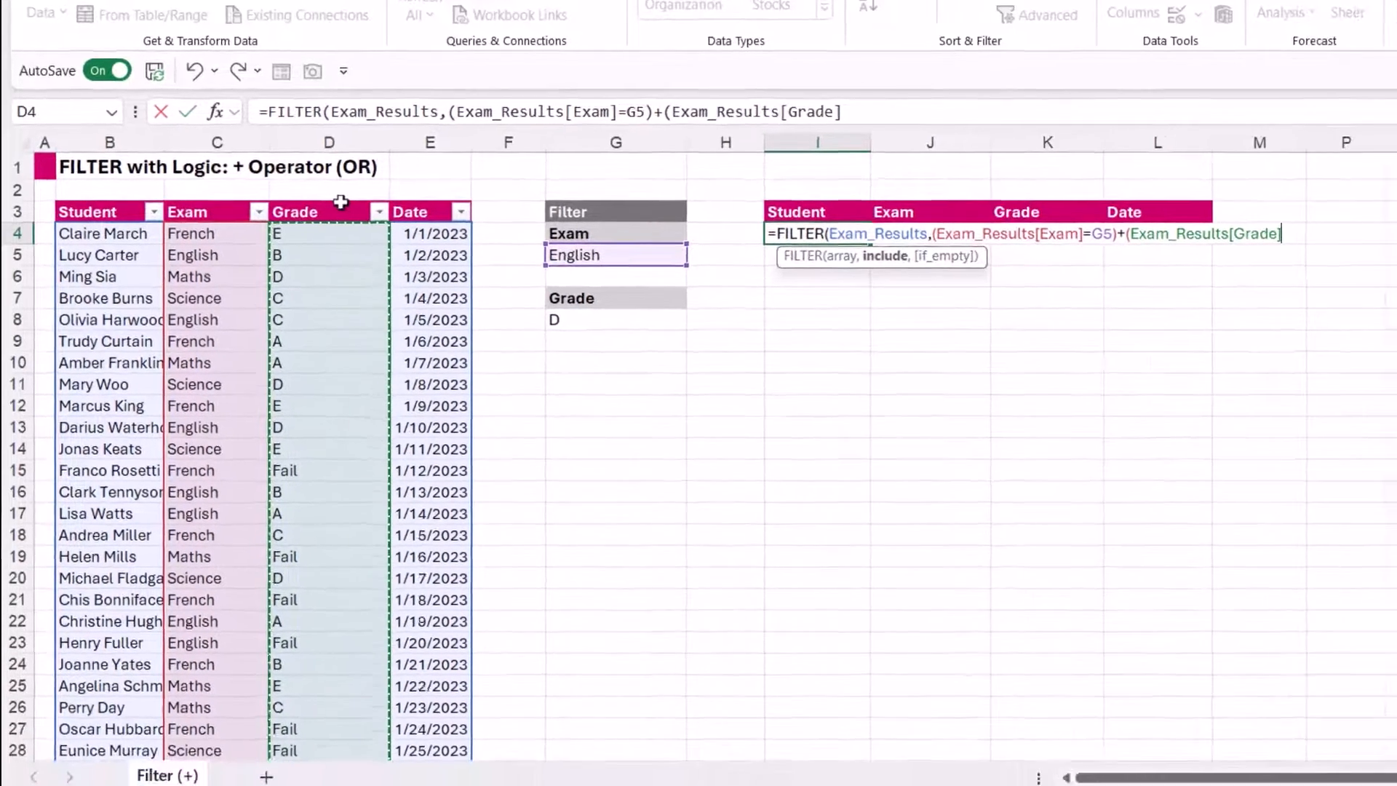
type("=")
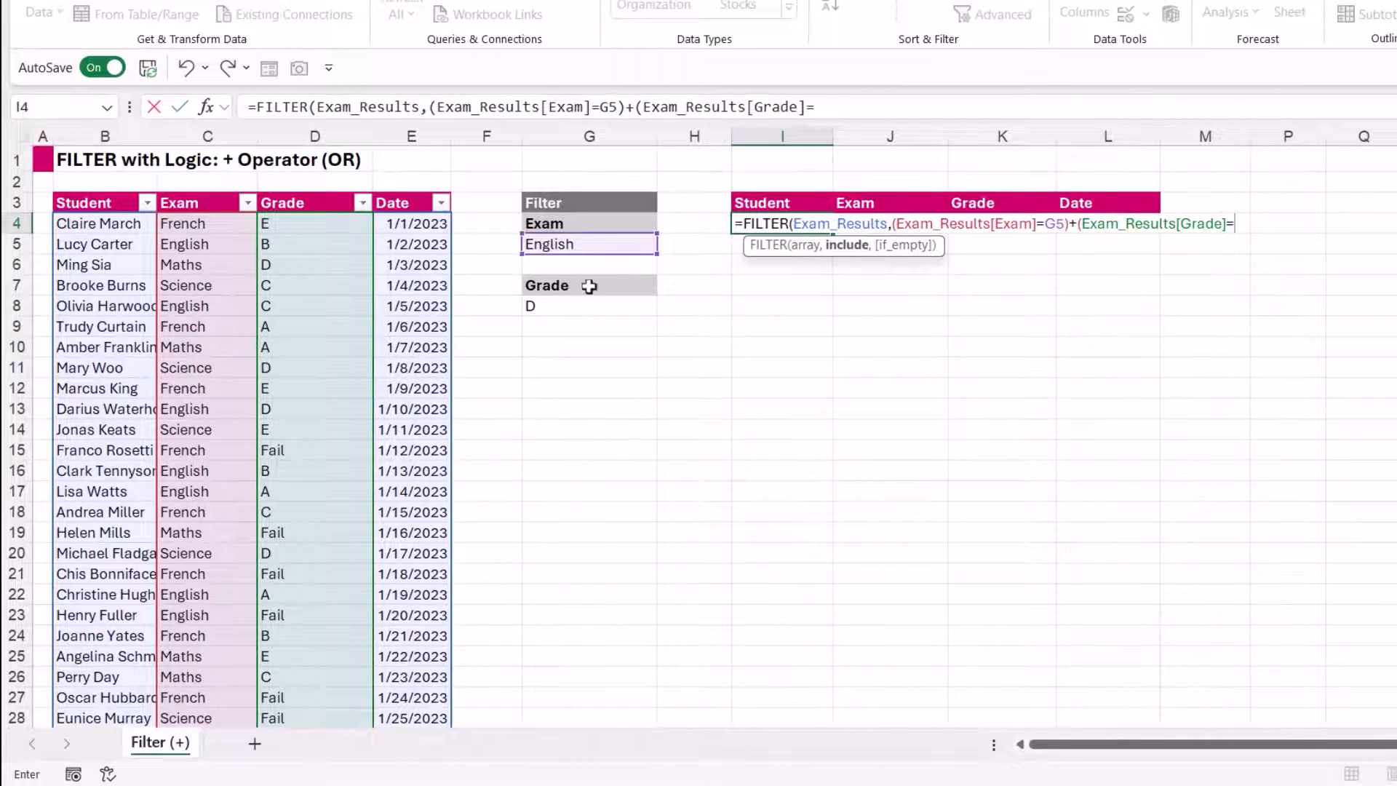
left_click(615, 309)
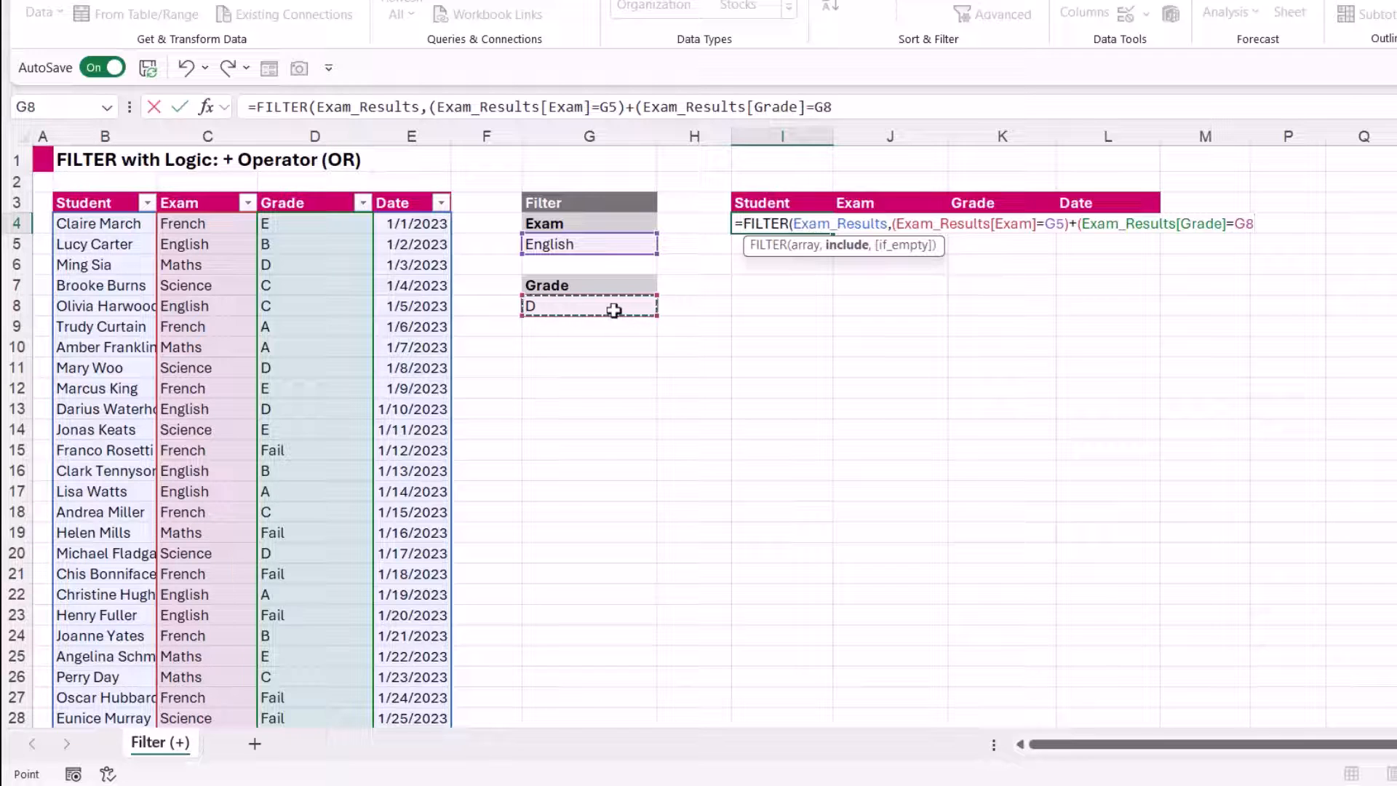
type("),")
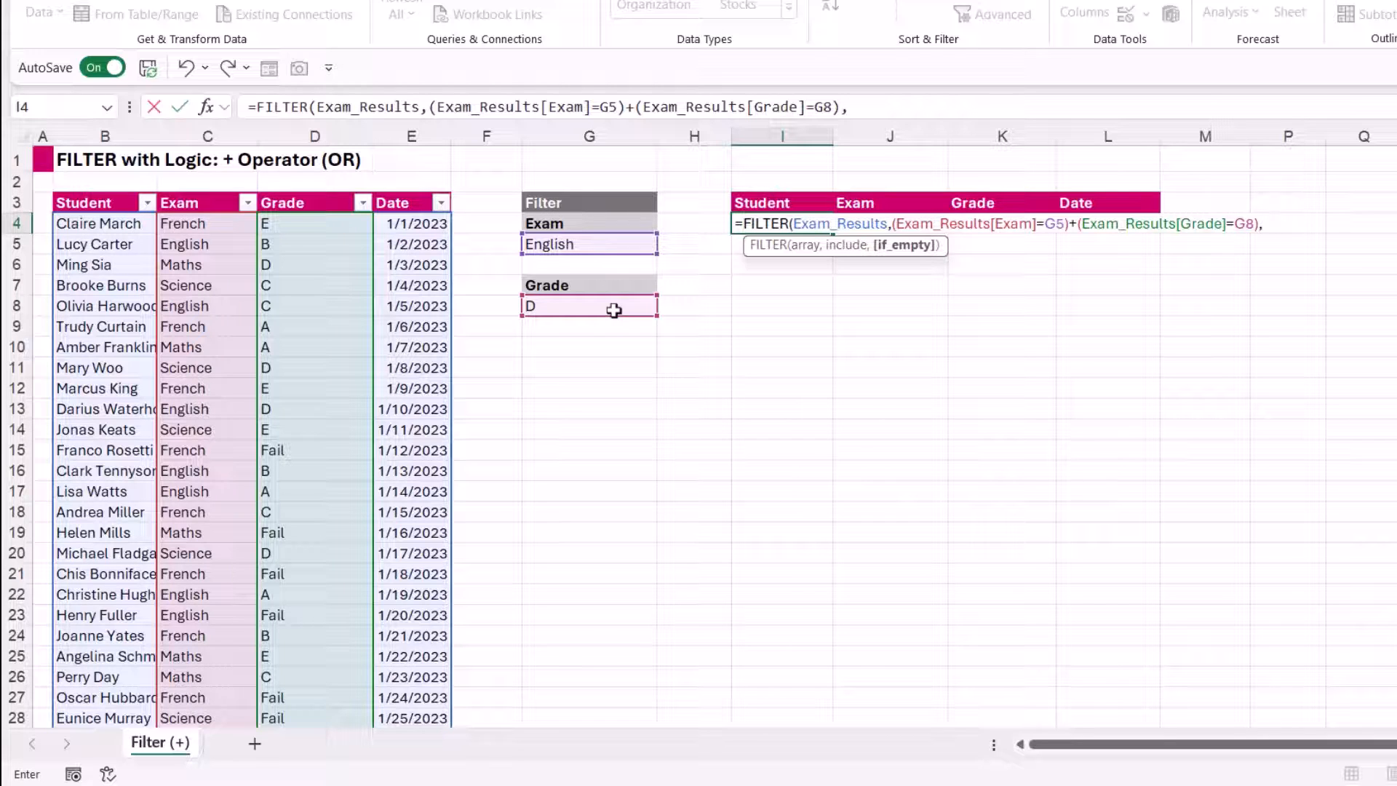
type("\"No Records")
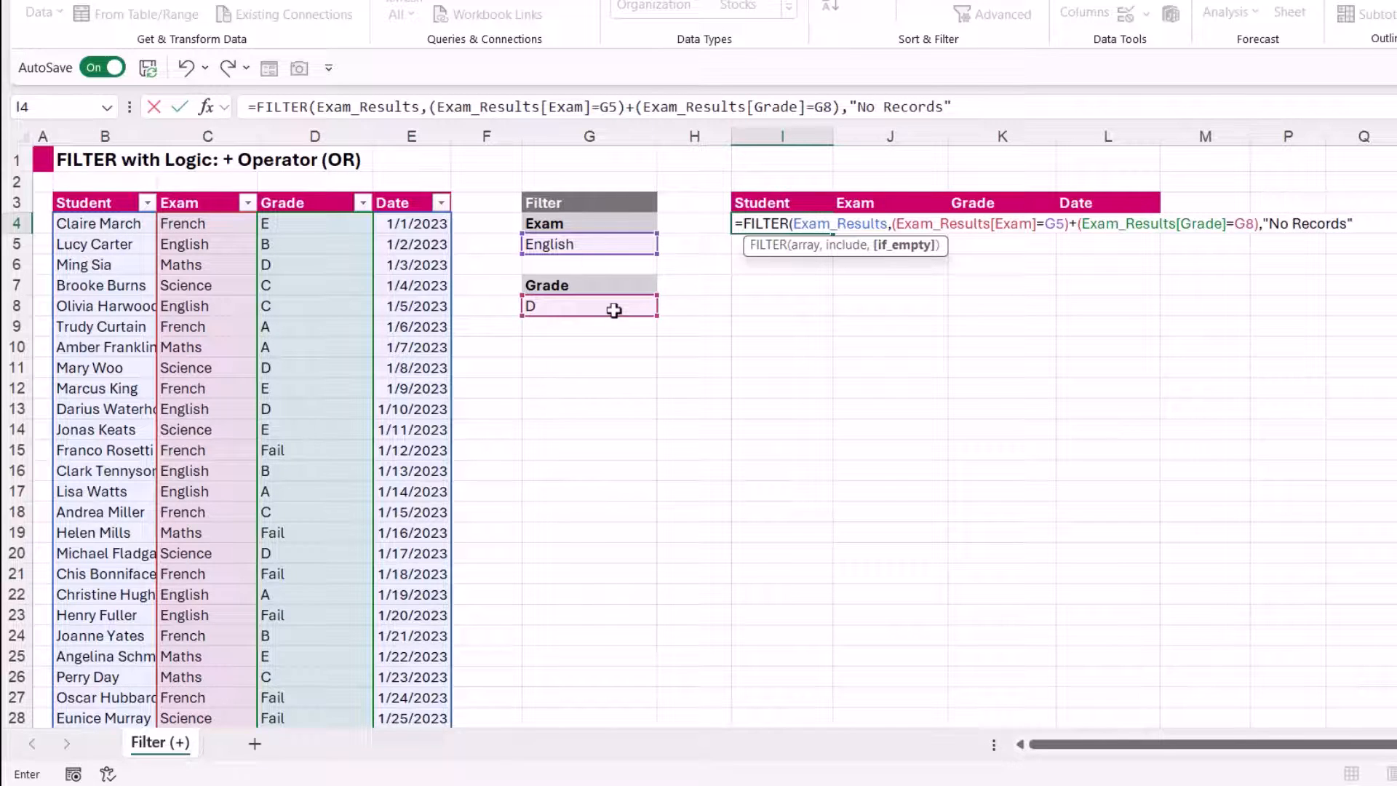
type("\")")
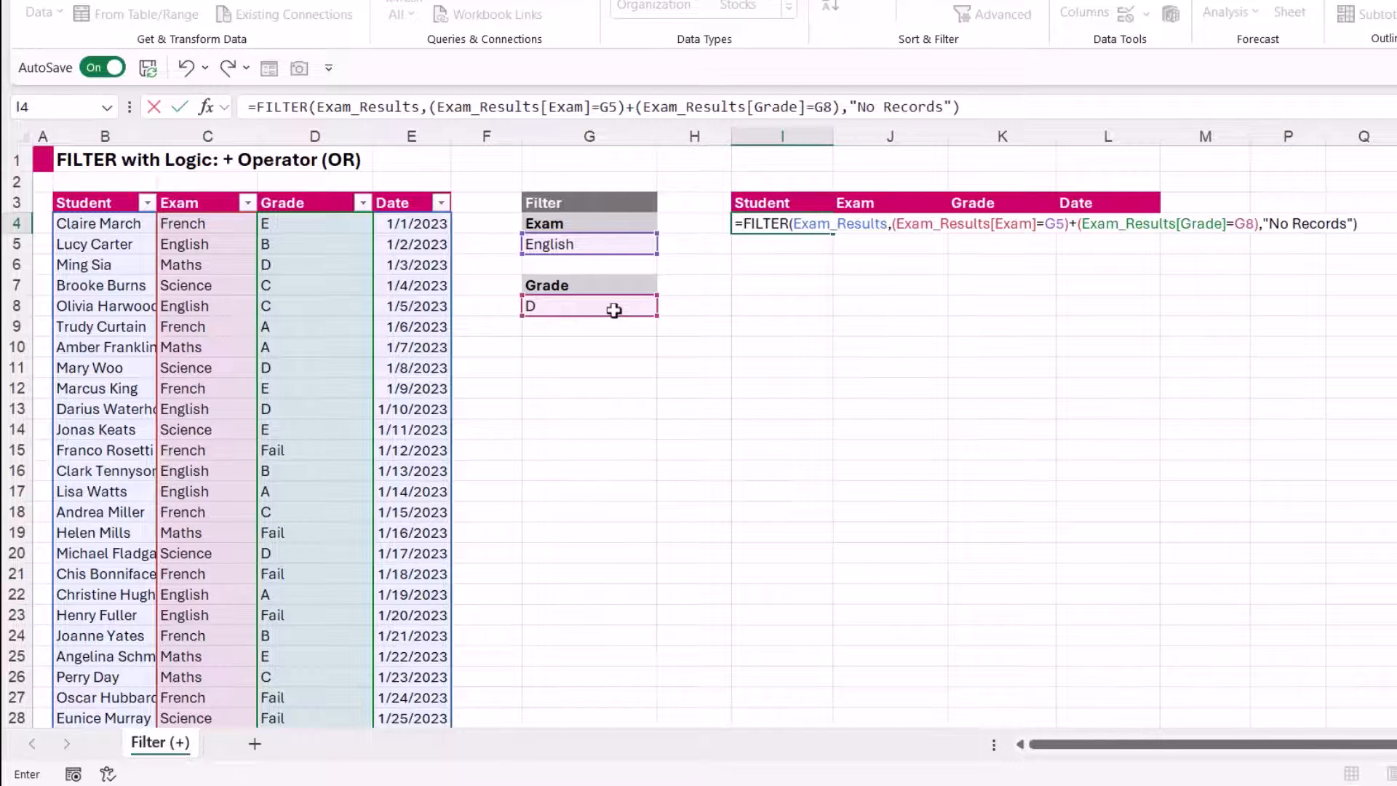
key("Return")
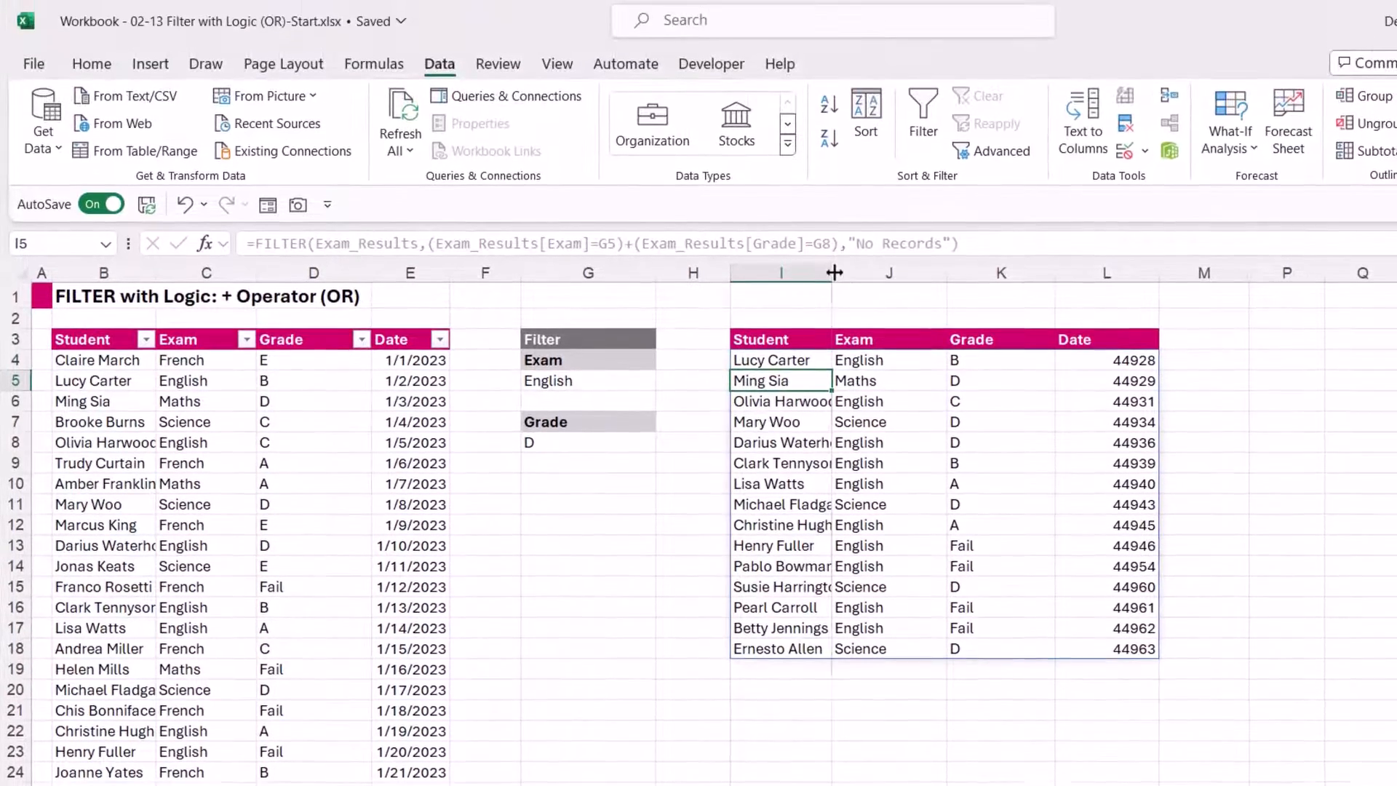
- Widen results columns I and J so that the full student names fit and the exam entries have more room
left_click_drag(833, 136, 875, 138)
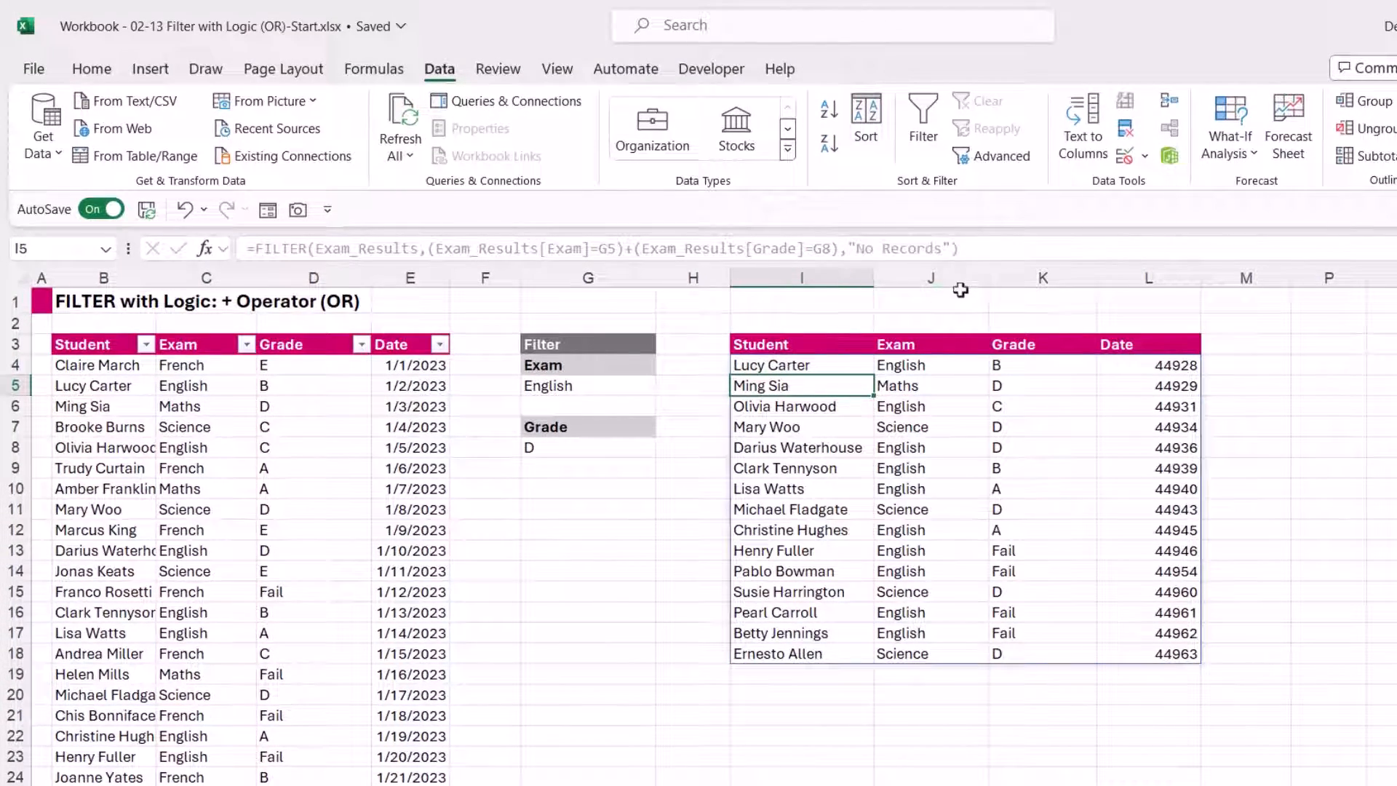
left_click_drag(990, 278, 1002, 279)
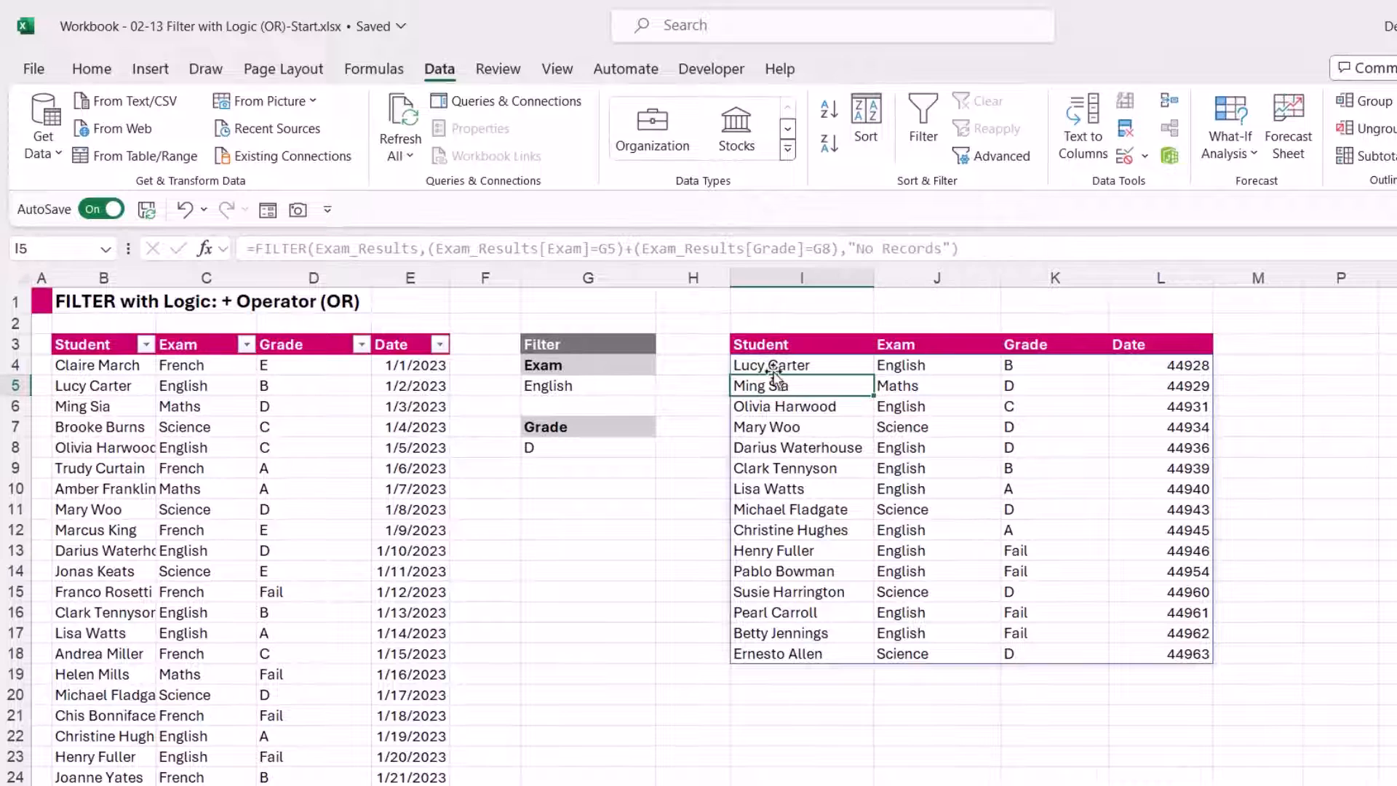
- Check the Exam and Grade columns of the filtered results against the exam and grade criteria
left_click(924, 366)
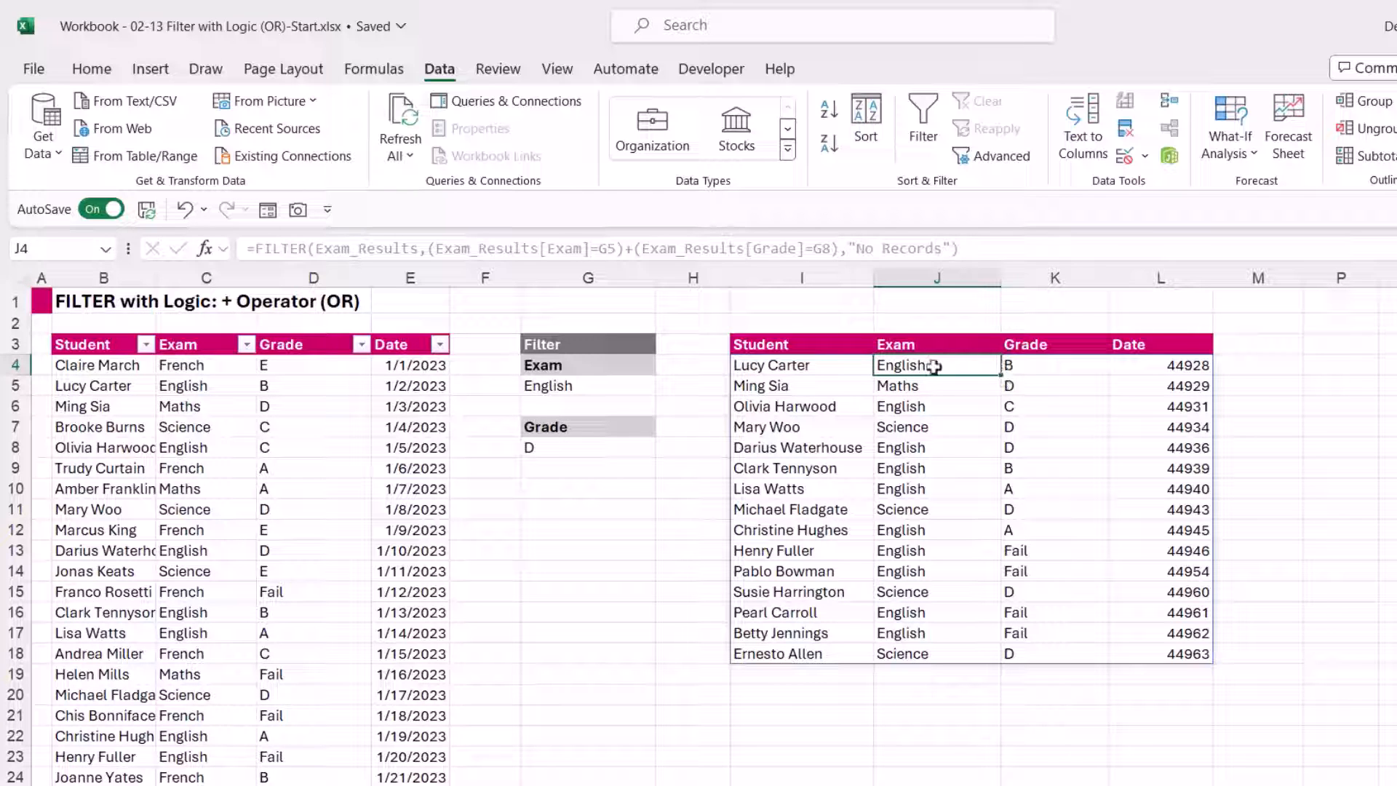
left_click(768, 393)
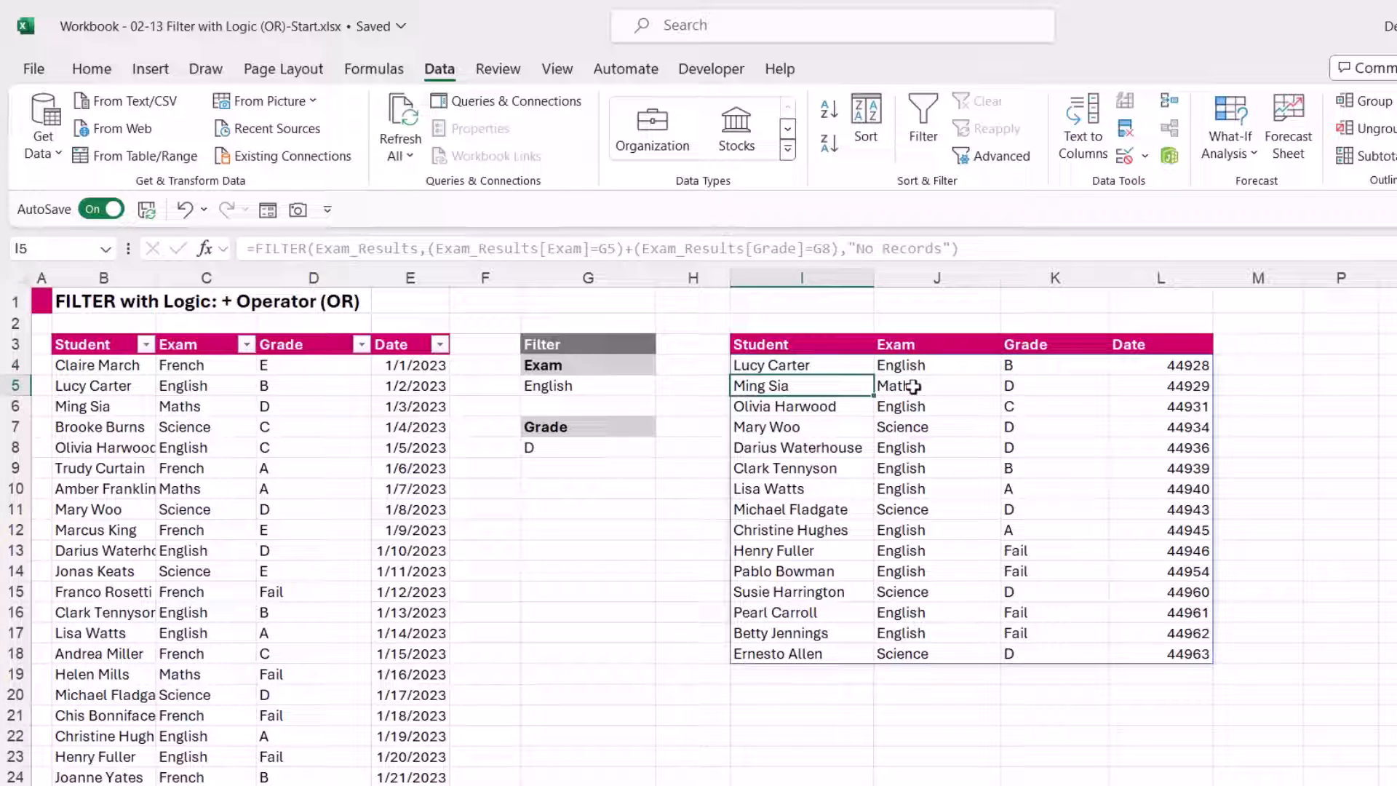
left_click(913, 386)
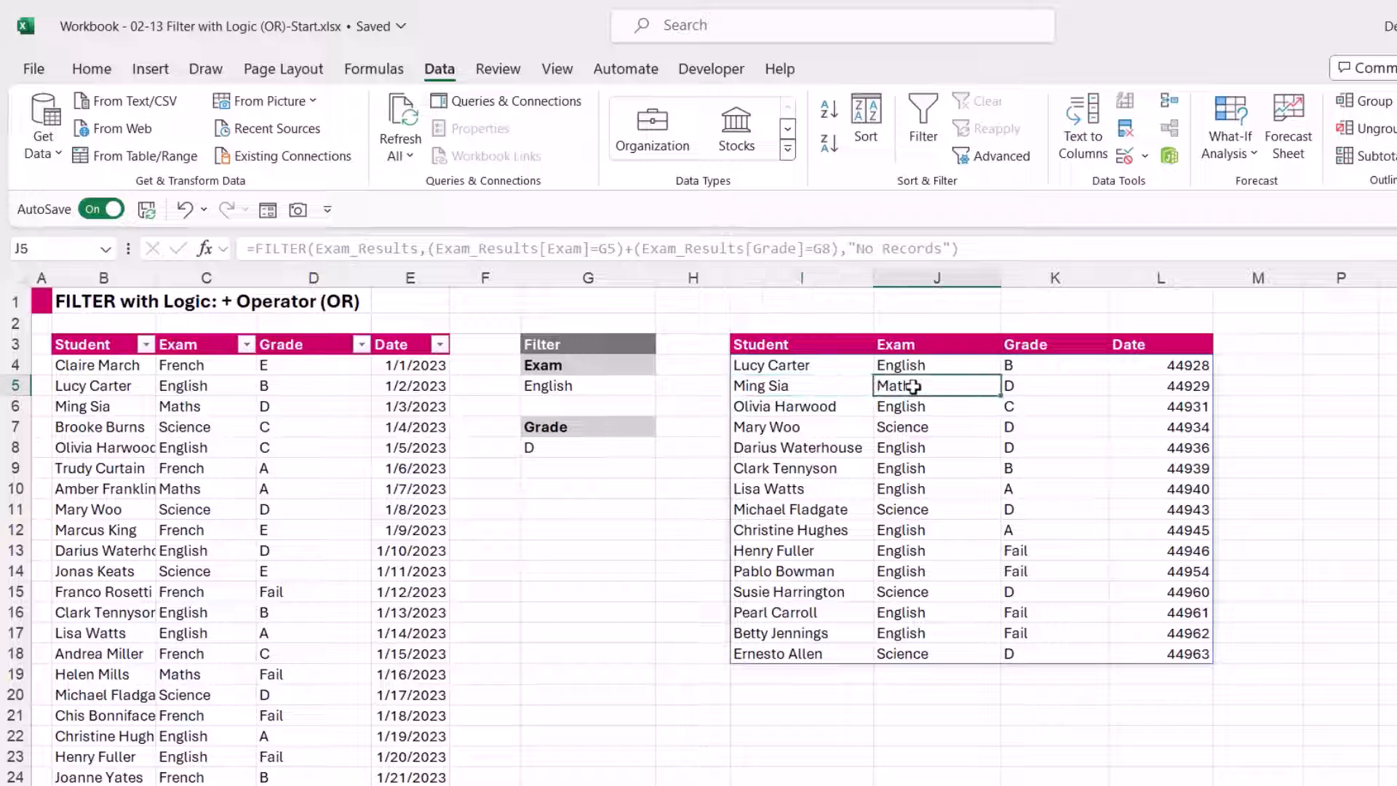
left_click(1033, 388)
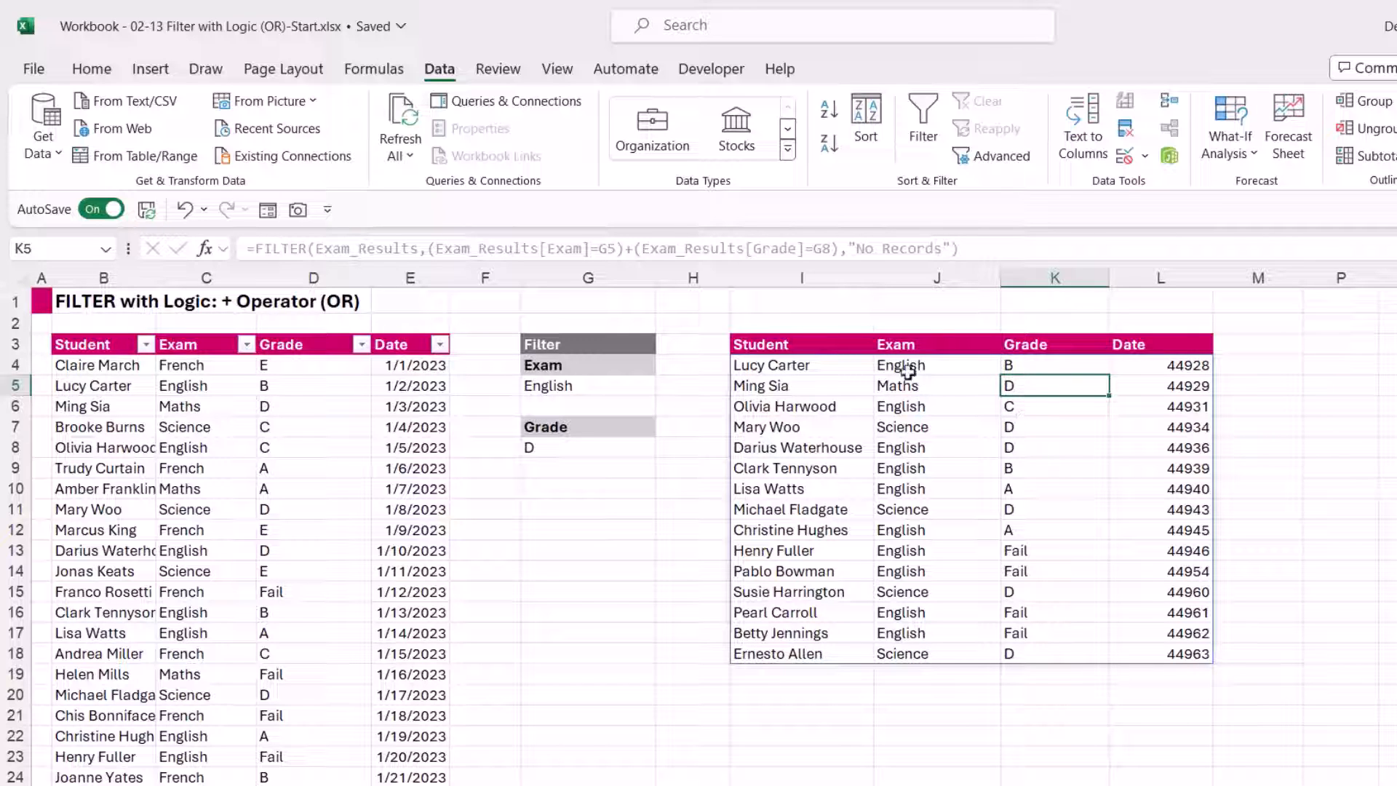
left_click_drag(905, 368, 909, 643)
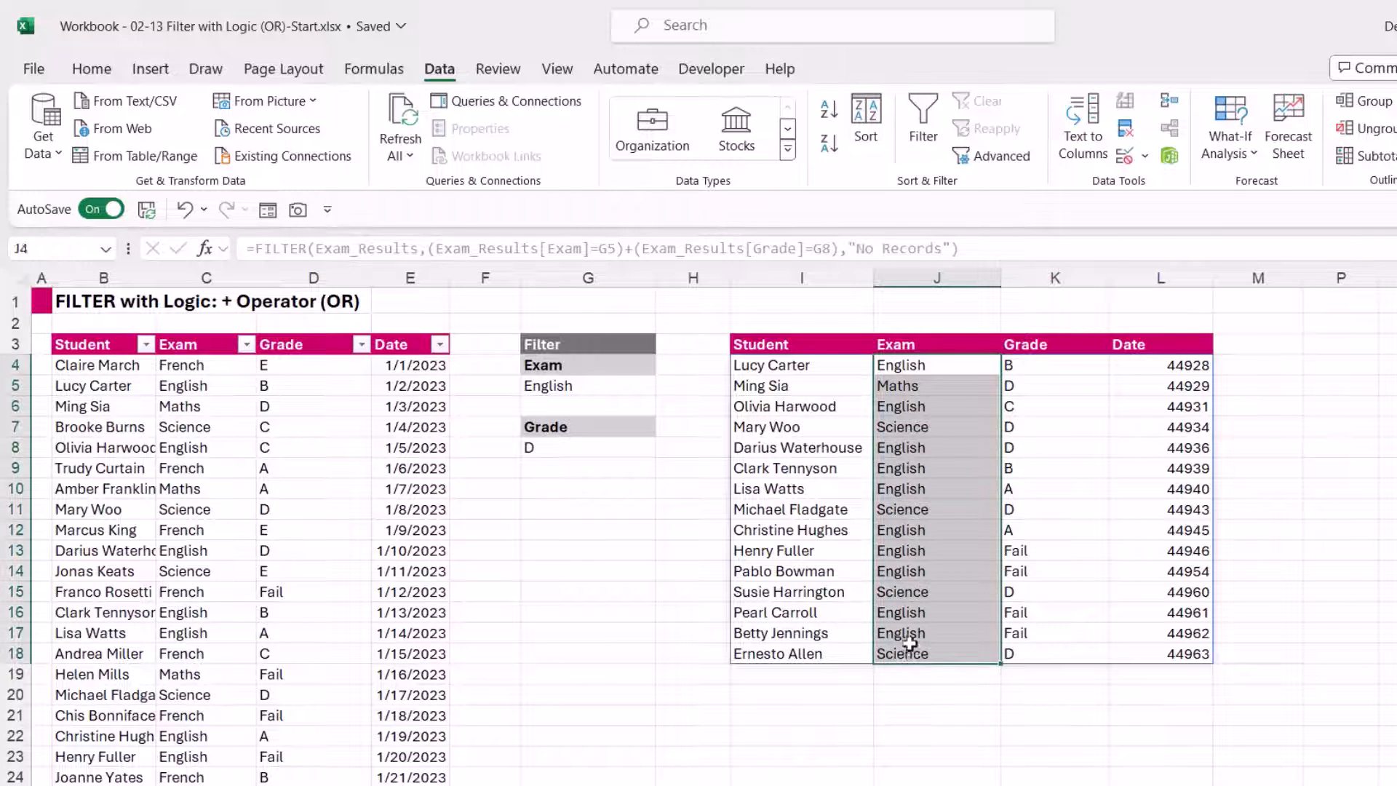
left_click_drag(1033, 368, 1024, 654)
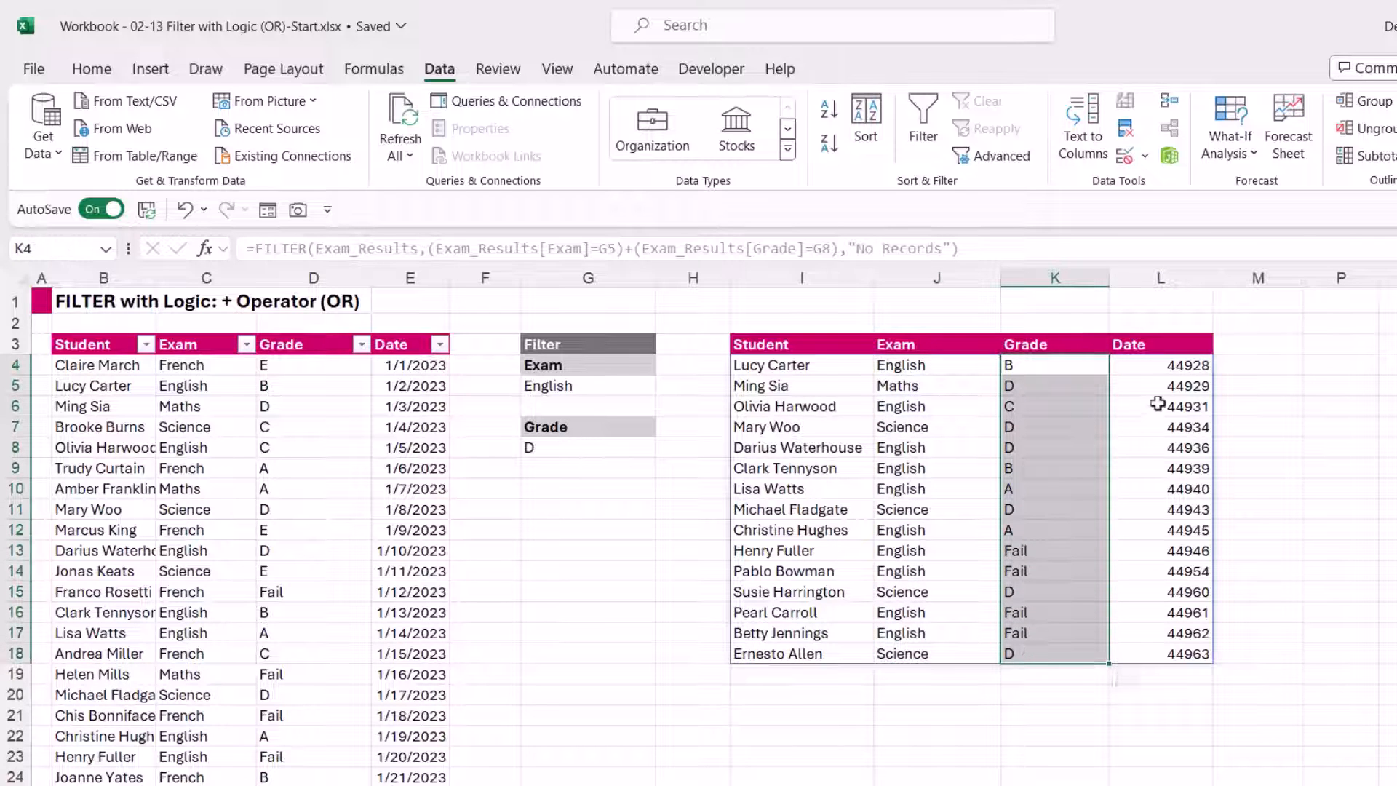
- Format the results table's Date column L as Short Date
left_click(1161, 278)
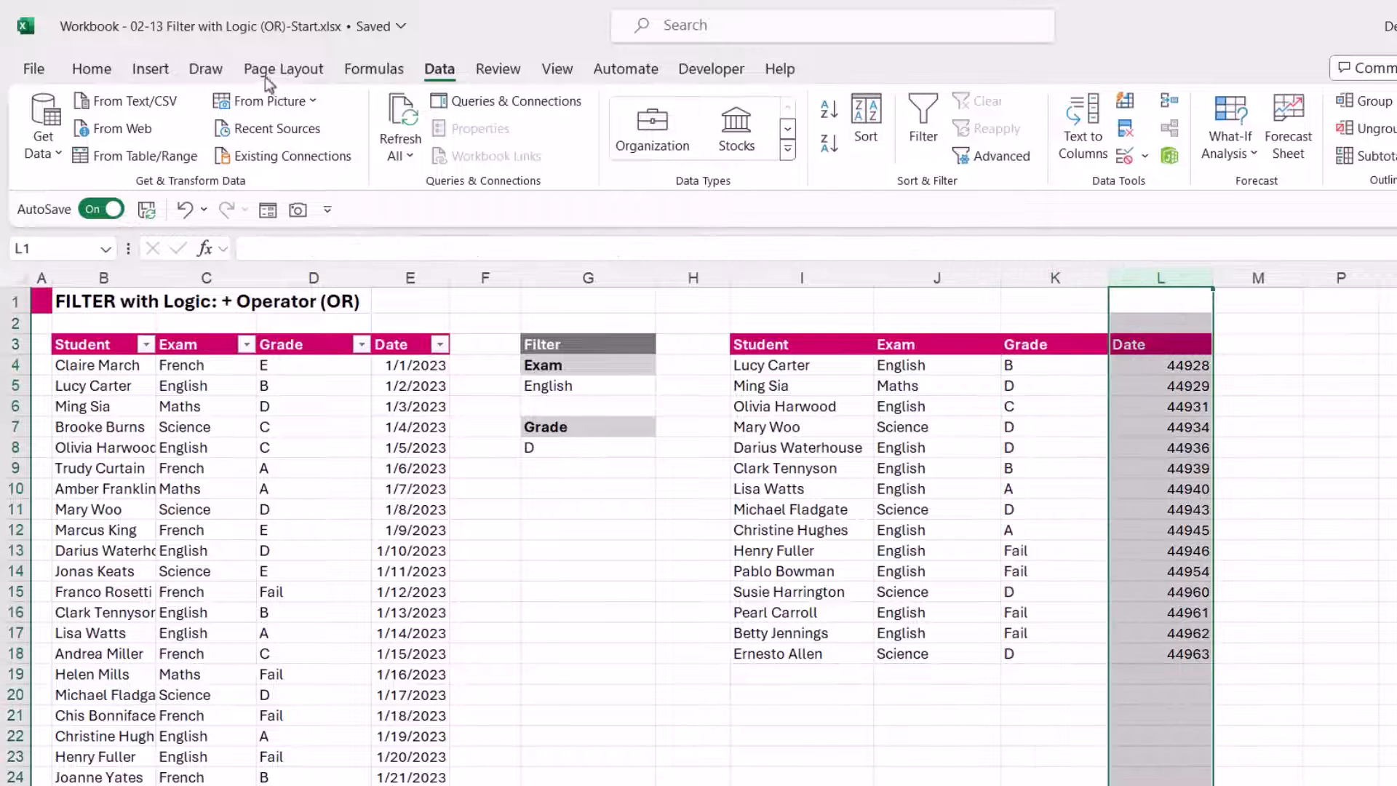
left_click(91, 69)
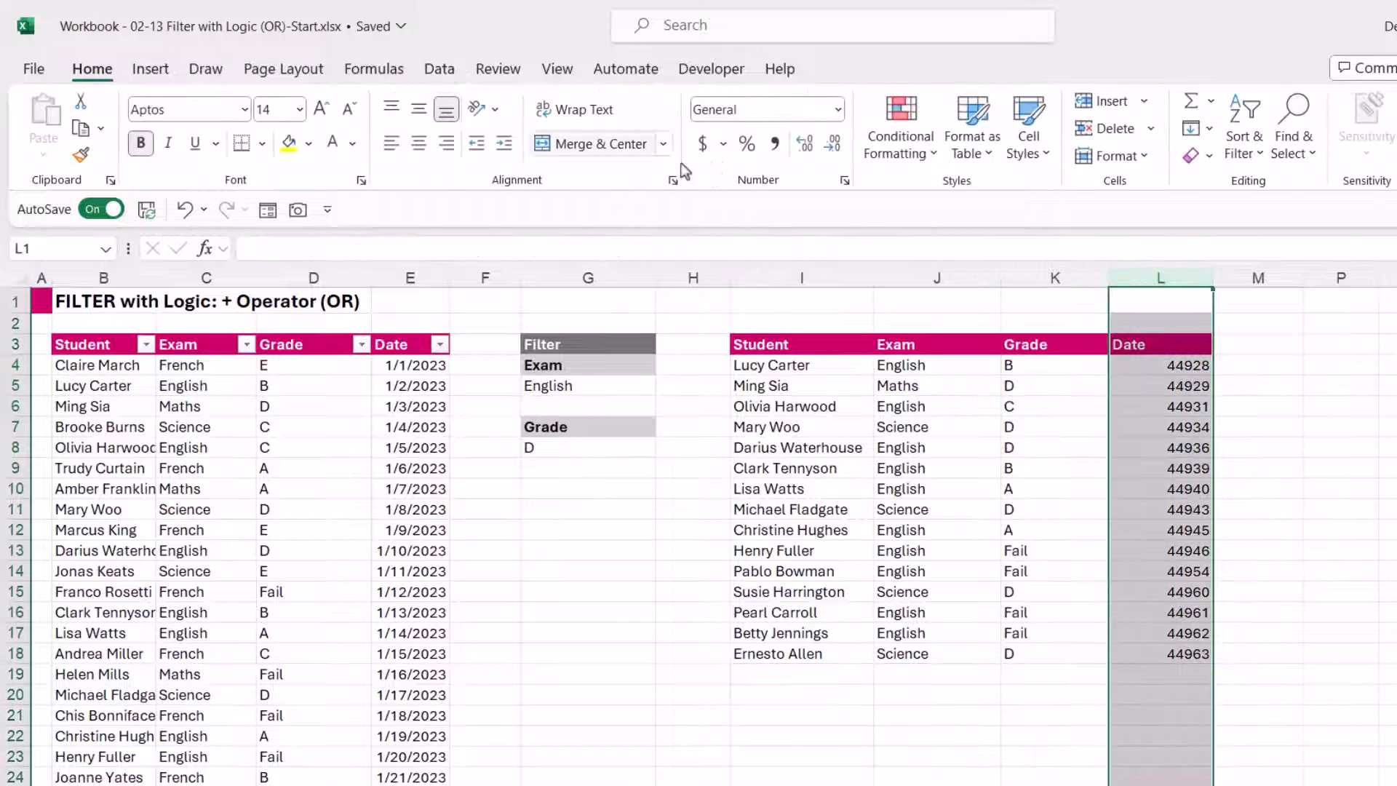
left_click(839, 110)
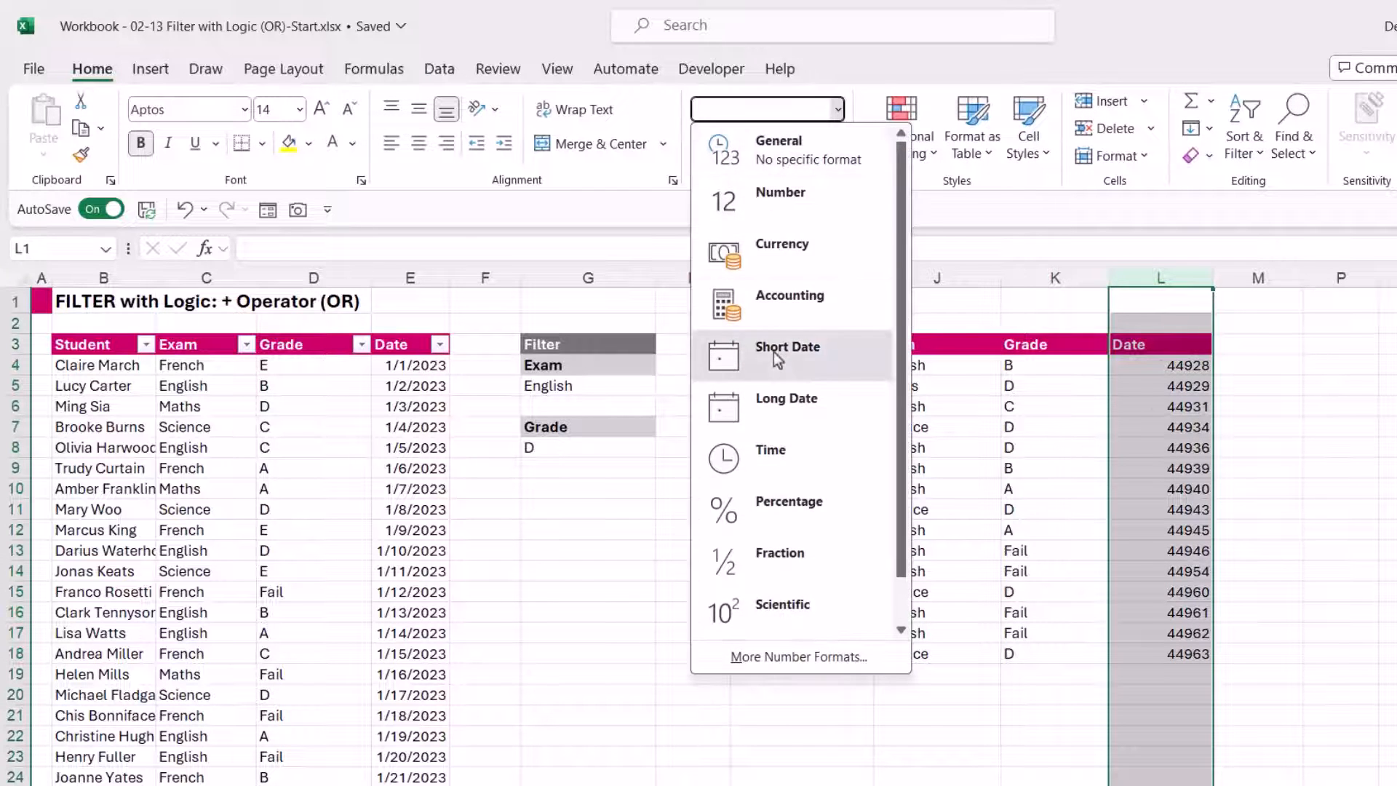
left_click(777, 357)
left_click(1356, 469)
left_click(940, 469)
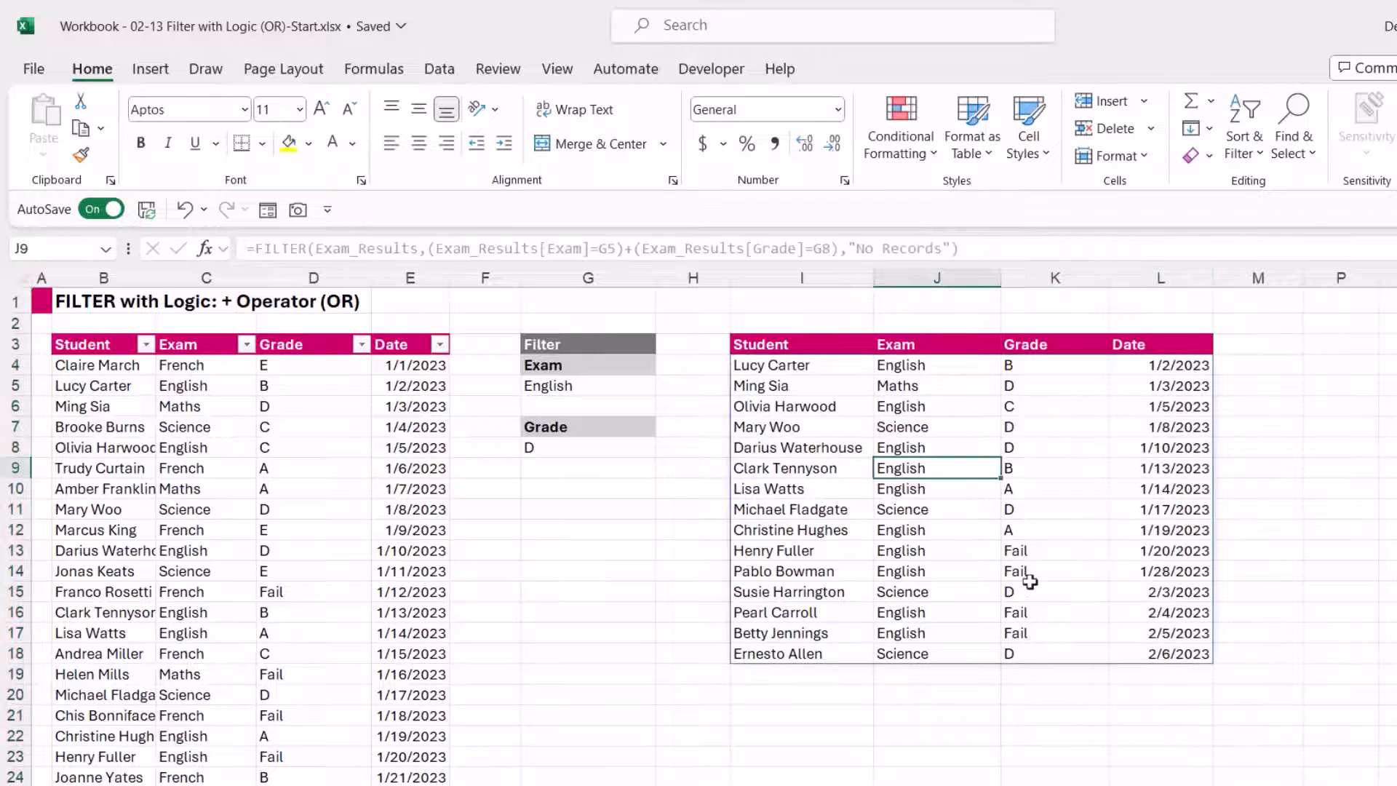
- Test the OR filter by choosing Maths as the exam in G5 and E as the grade in G8
left_click(574, 386)
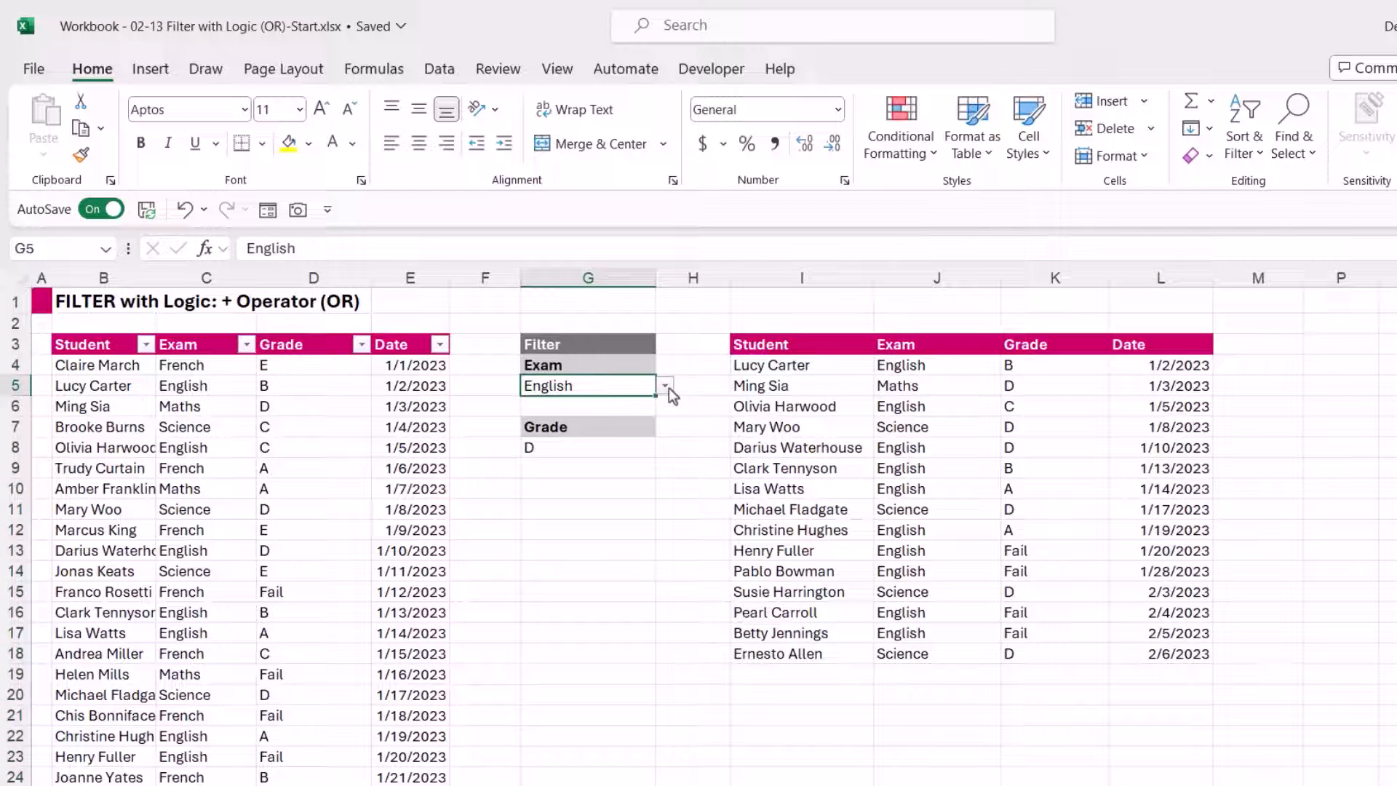
left_click(665, 387)
left_click(566, 441)
left_click(633, 451)
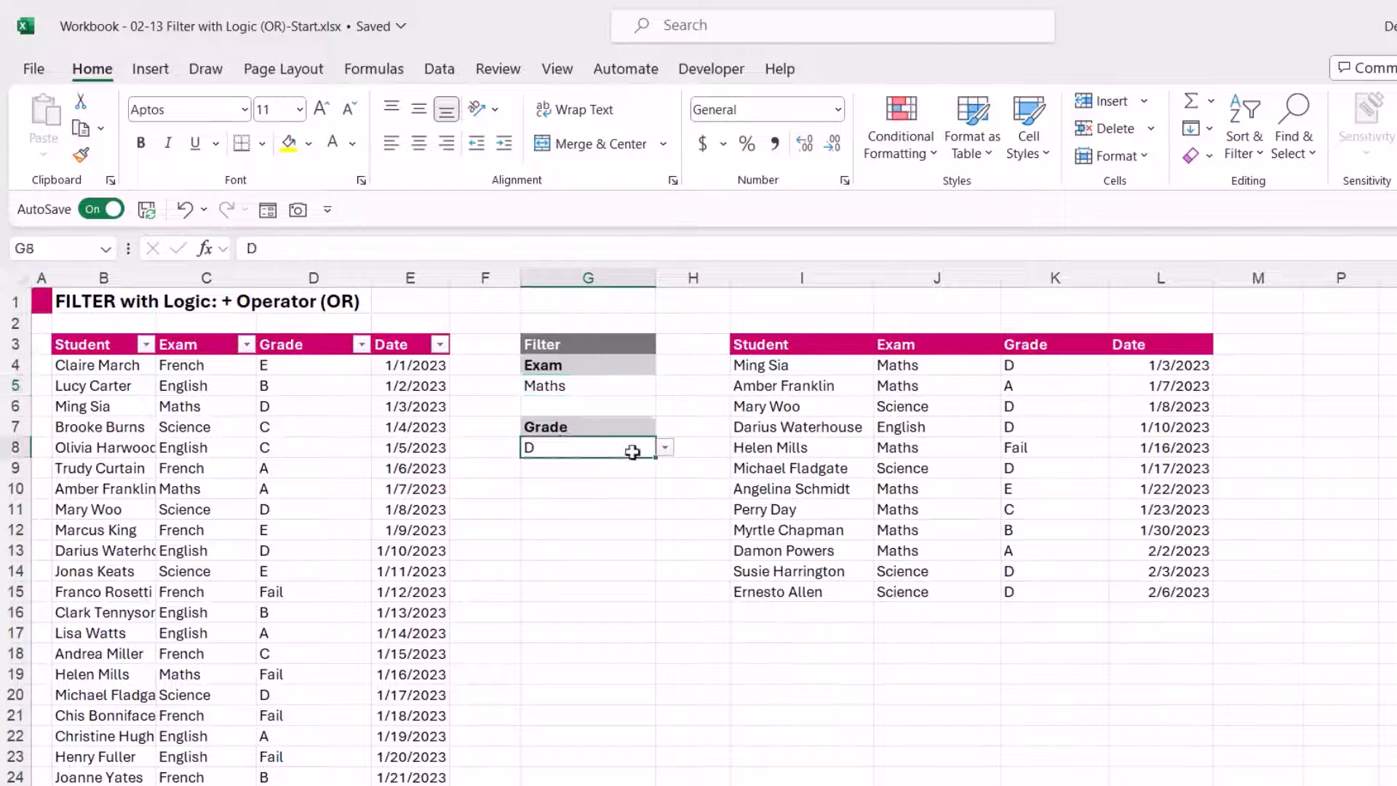
left_click(665, 448)
left_click(610, 471)
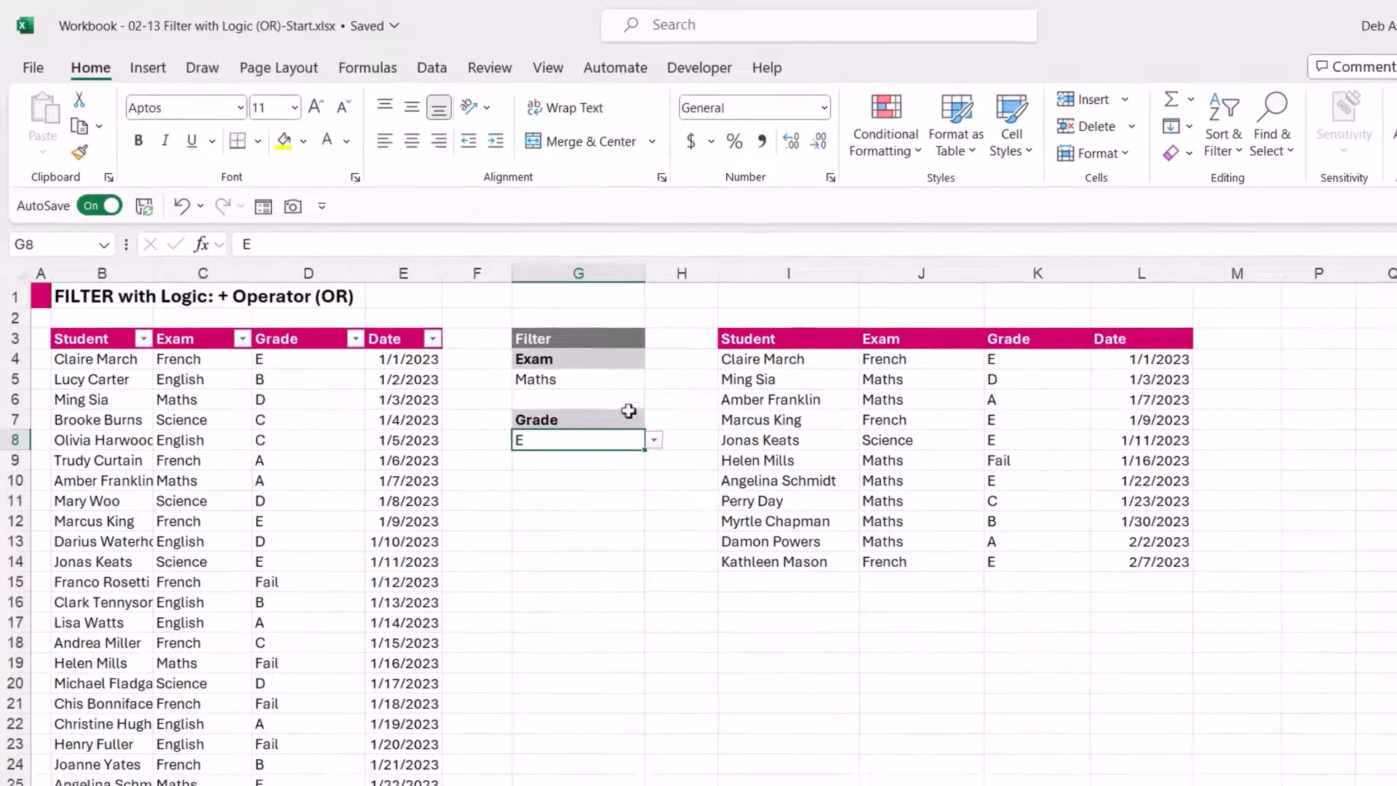
left_click(607, 381)
left_click(939, 463)
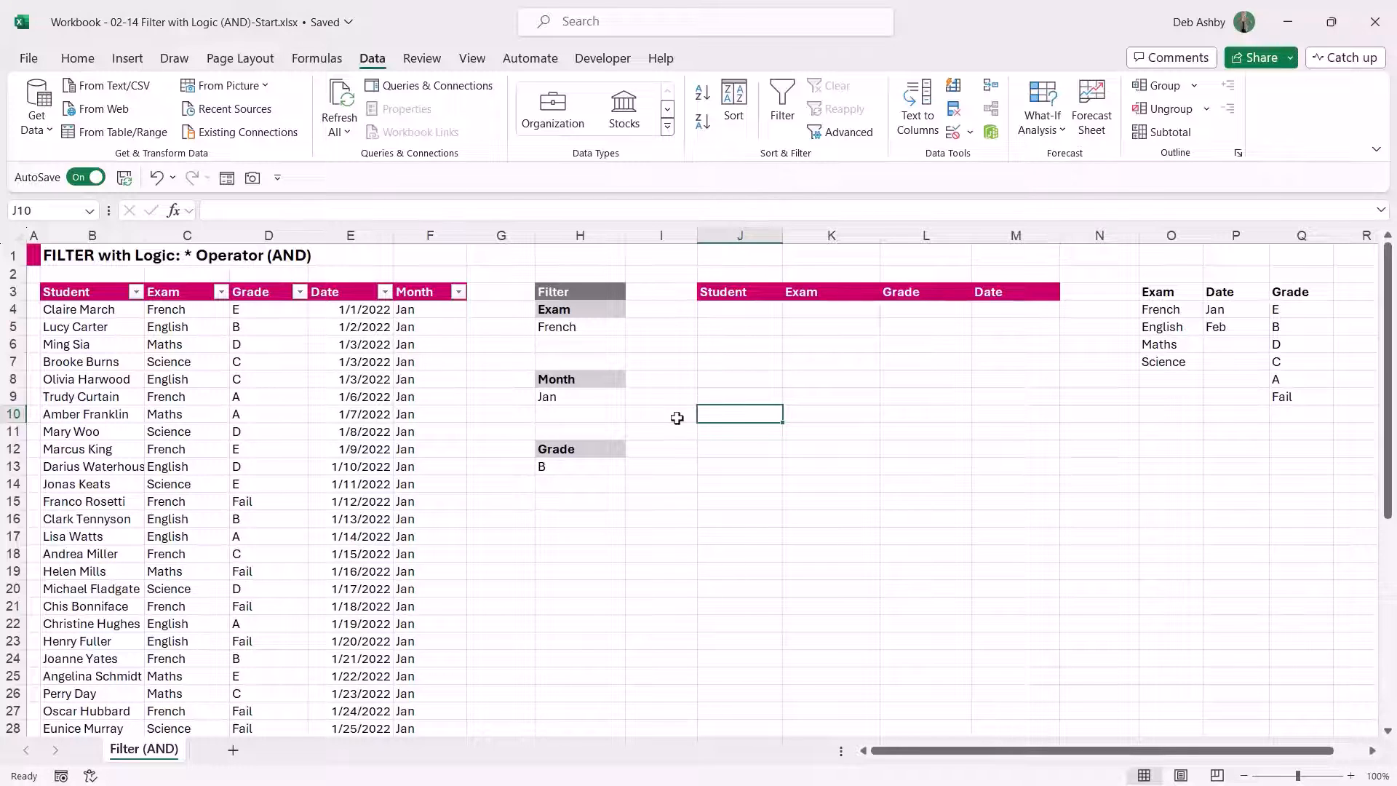
- Examine the exam and month criteria cells and compare the exam table's Date and Month columns through to the last record
left_click(581, 329)
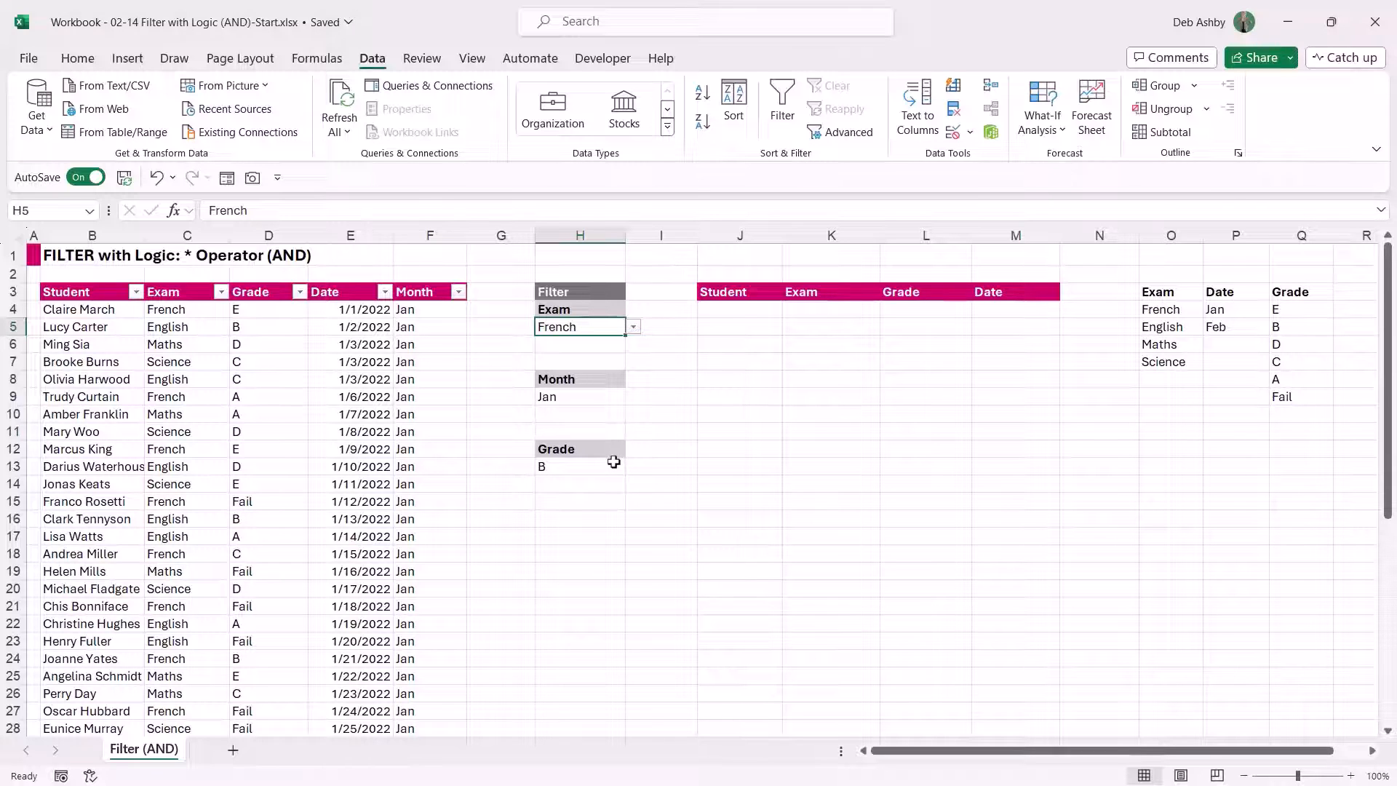
left_click(585, 398)
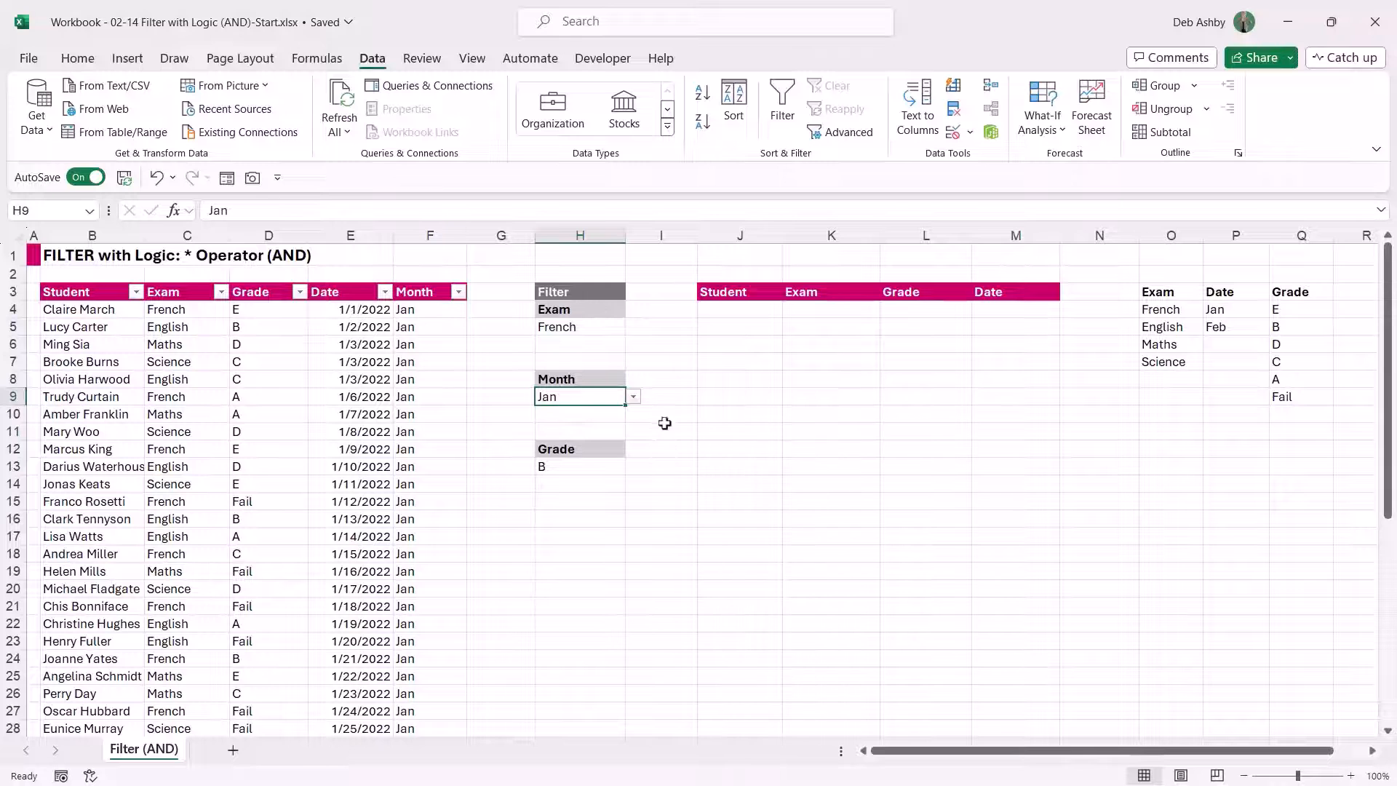
left_click(350, 432)
left_click(431, 233)
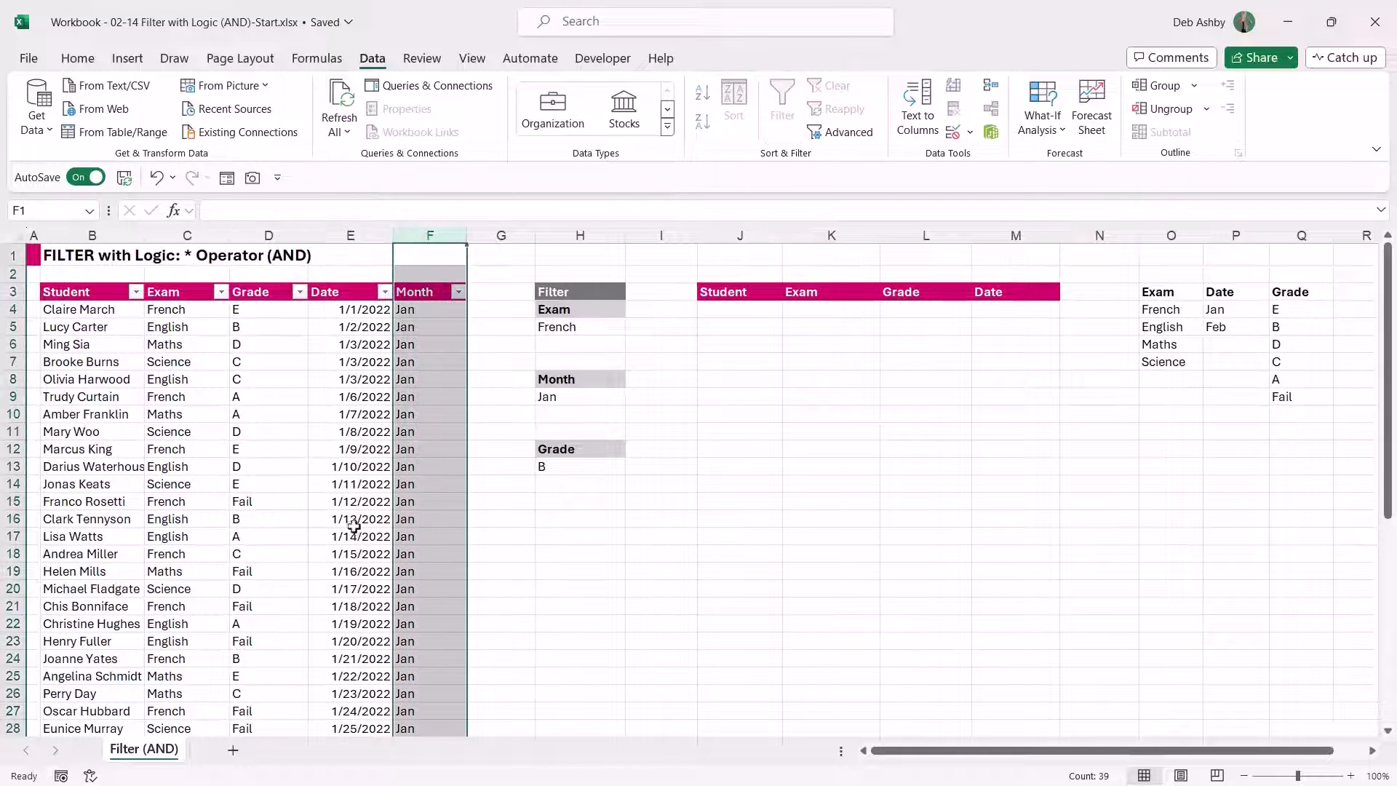
left_click(329, 467)
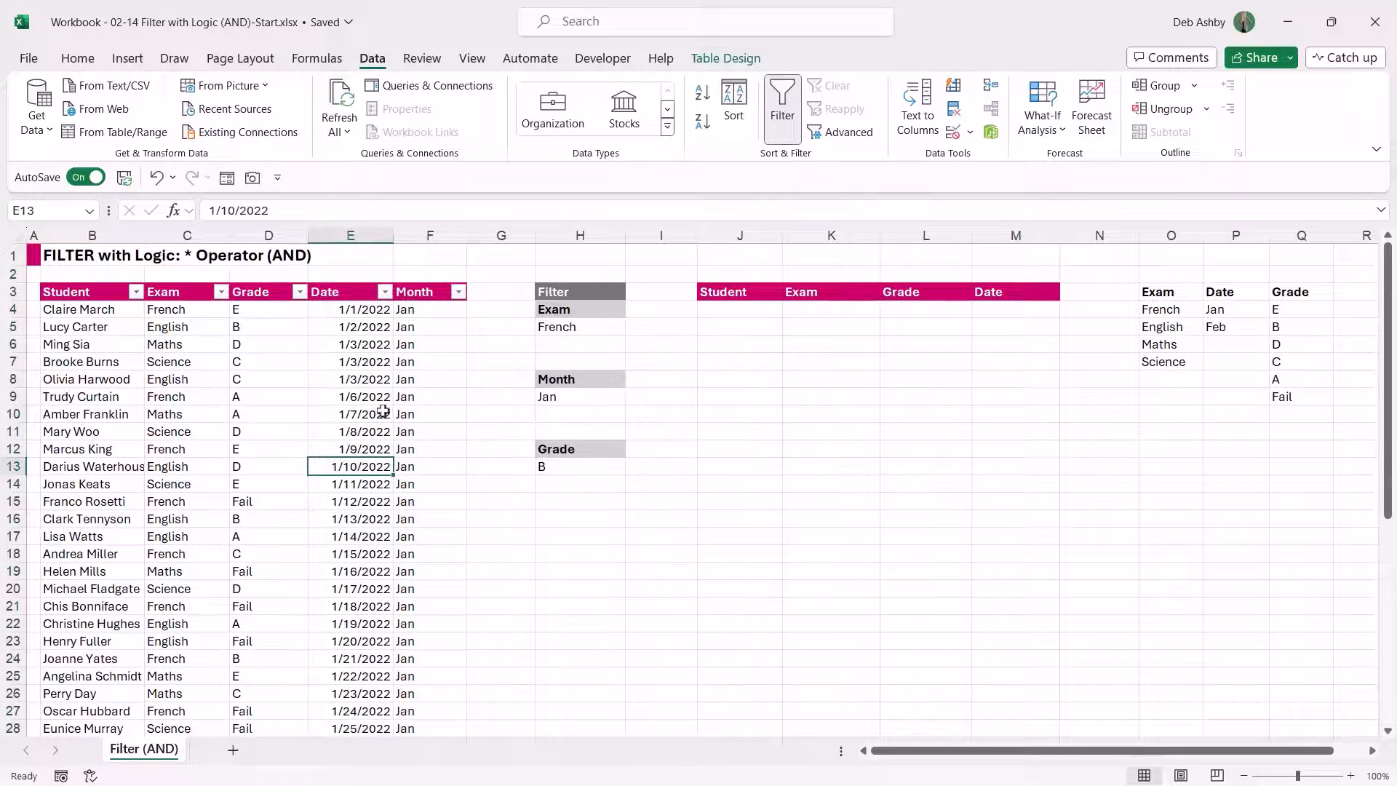
scroll(355, 463, "down", 4)
scroll(355, 464, "down", 3)
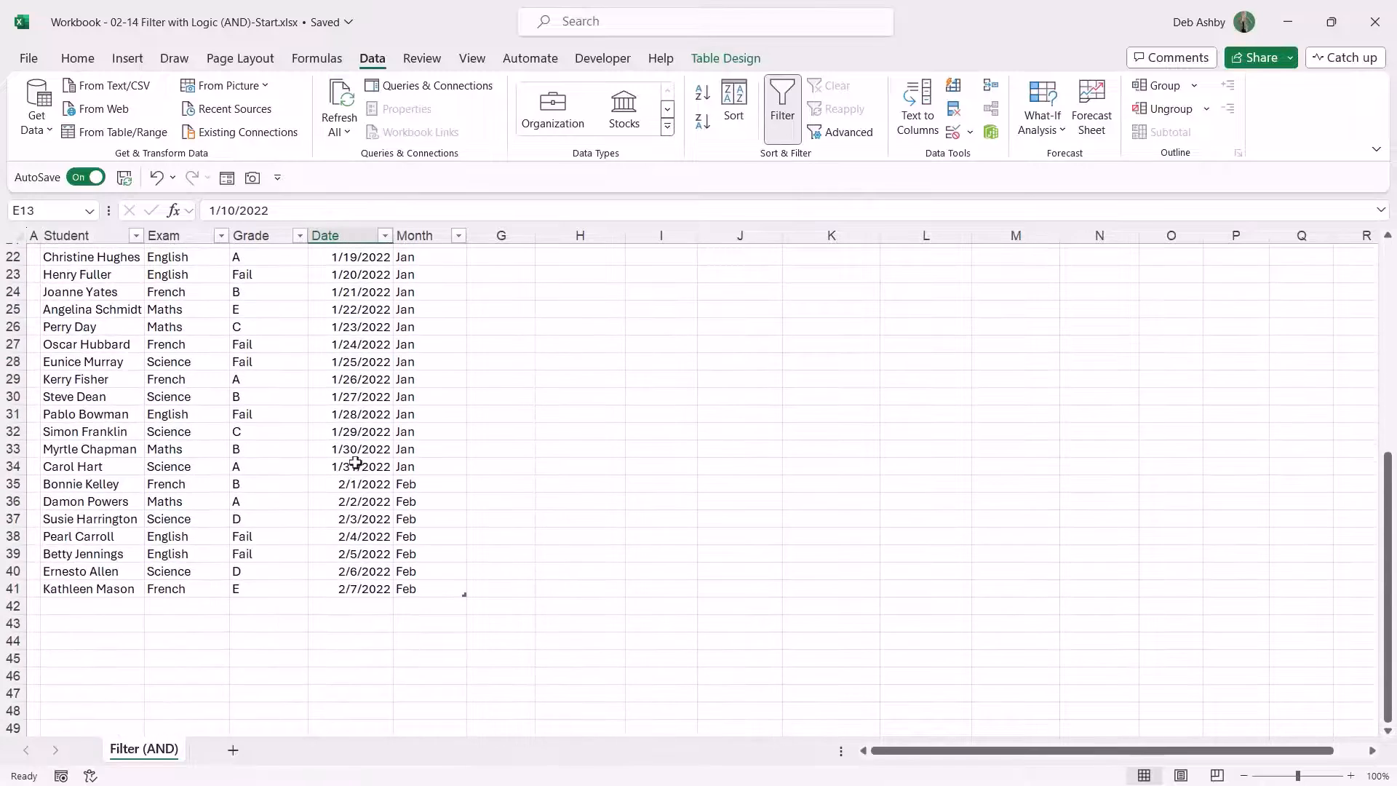
scroll(355, 460, "up", 7)
scroll(355, 460, "up", 1)
scroll(355, 460, "down", 5)
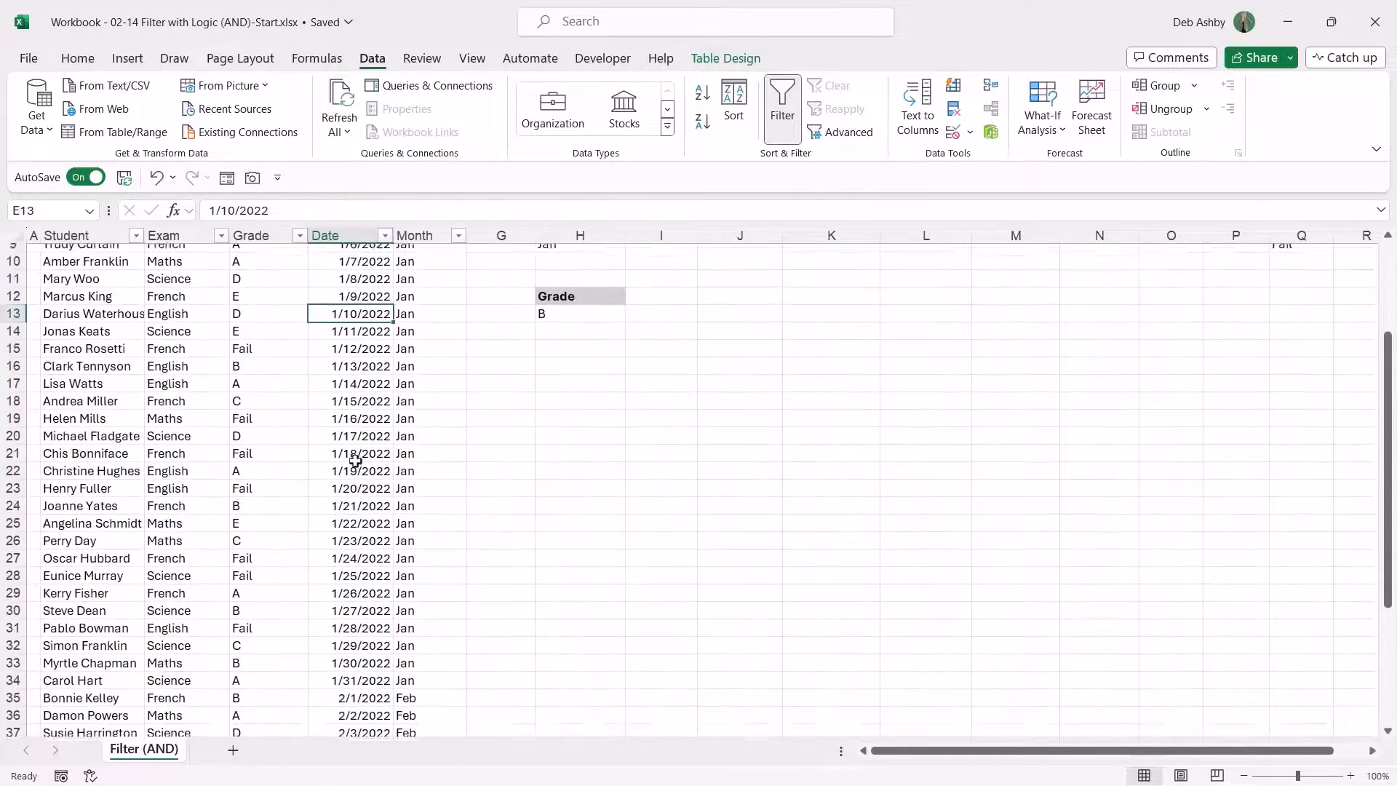
scroll(355, 461, "down", 2)
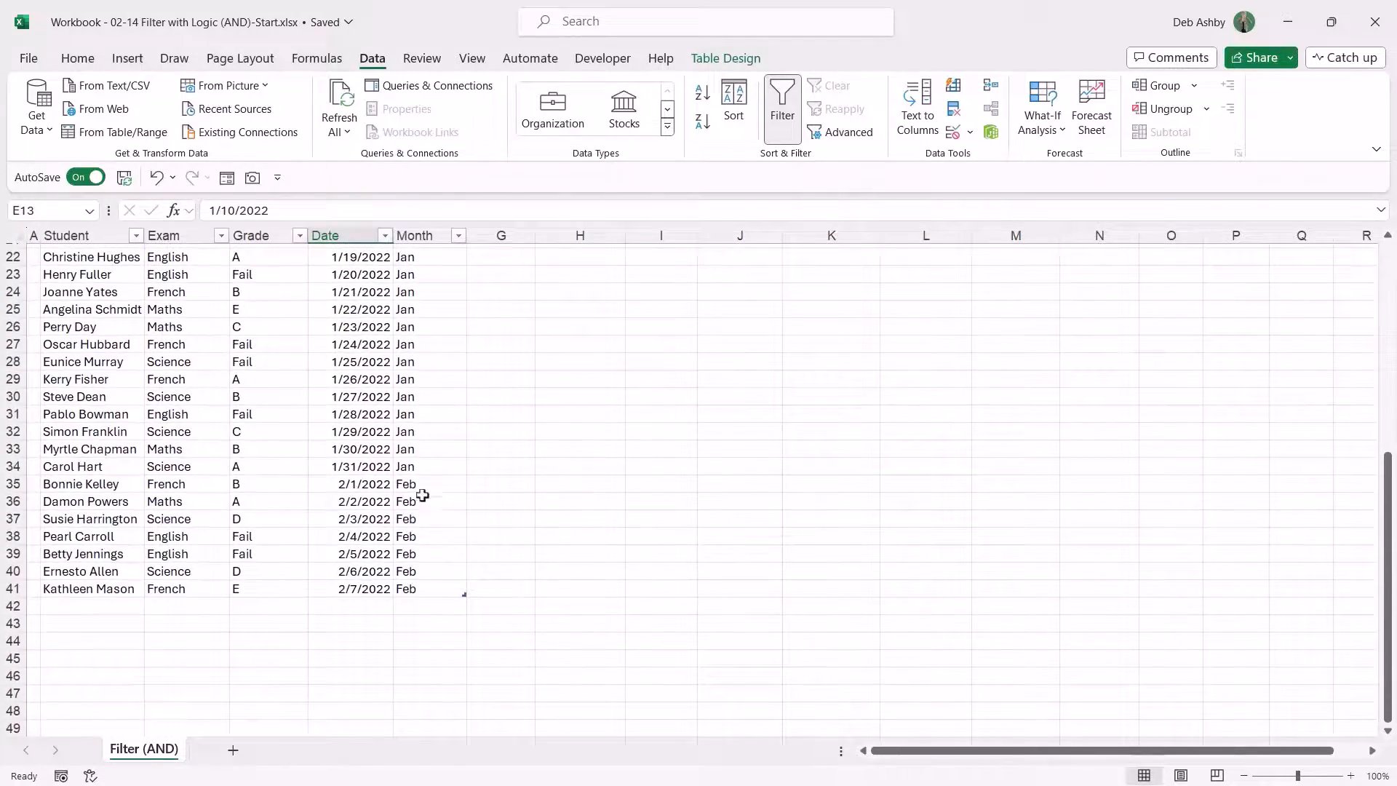
scroll(390, 516, "up", 7)
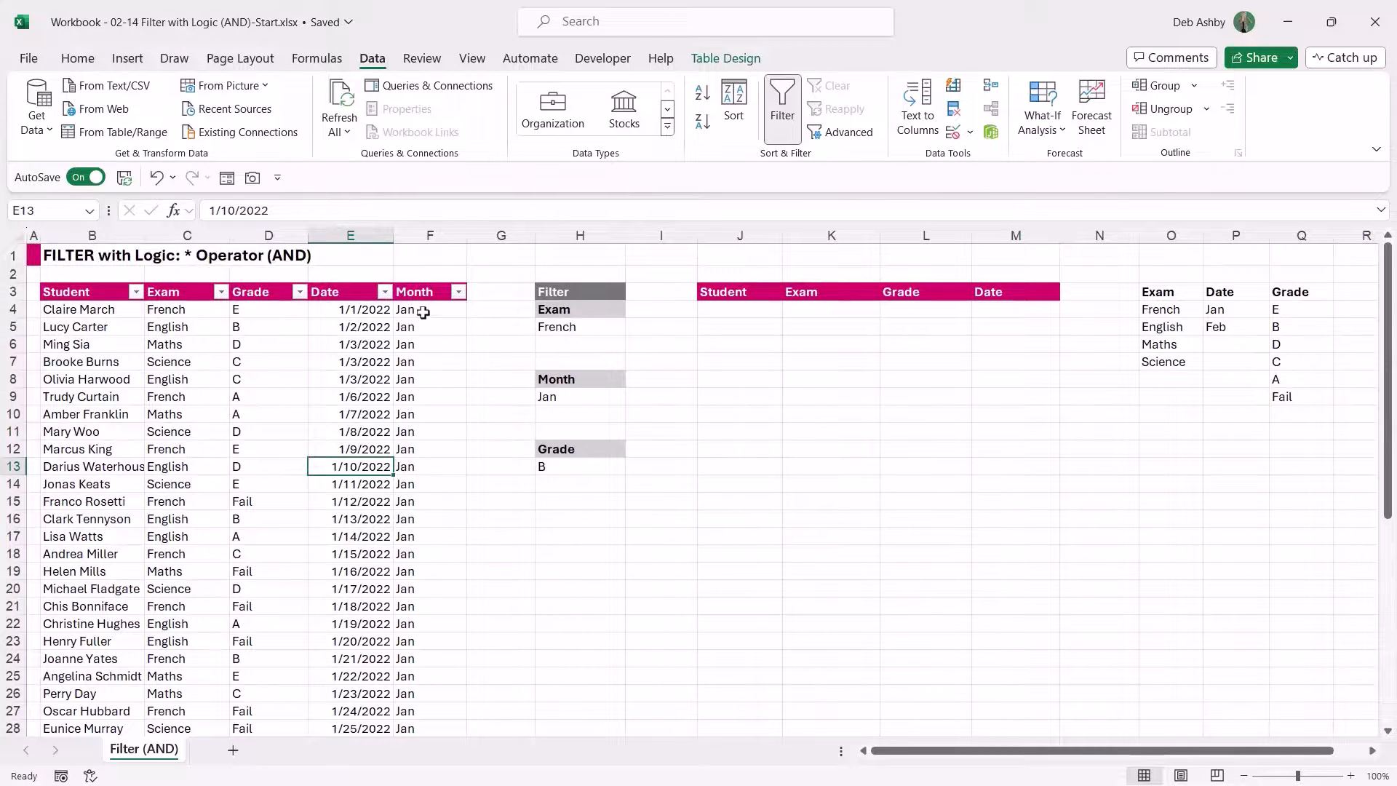
- Inspect the formulas behind the exam table's Month column and the Exam and Date lookup lists in O4 and P4
left_click(424, 308)
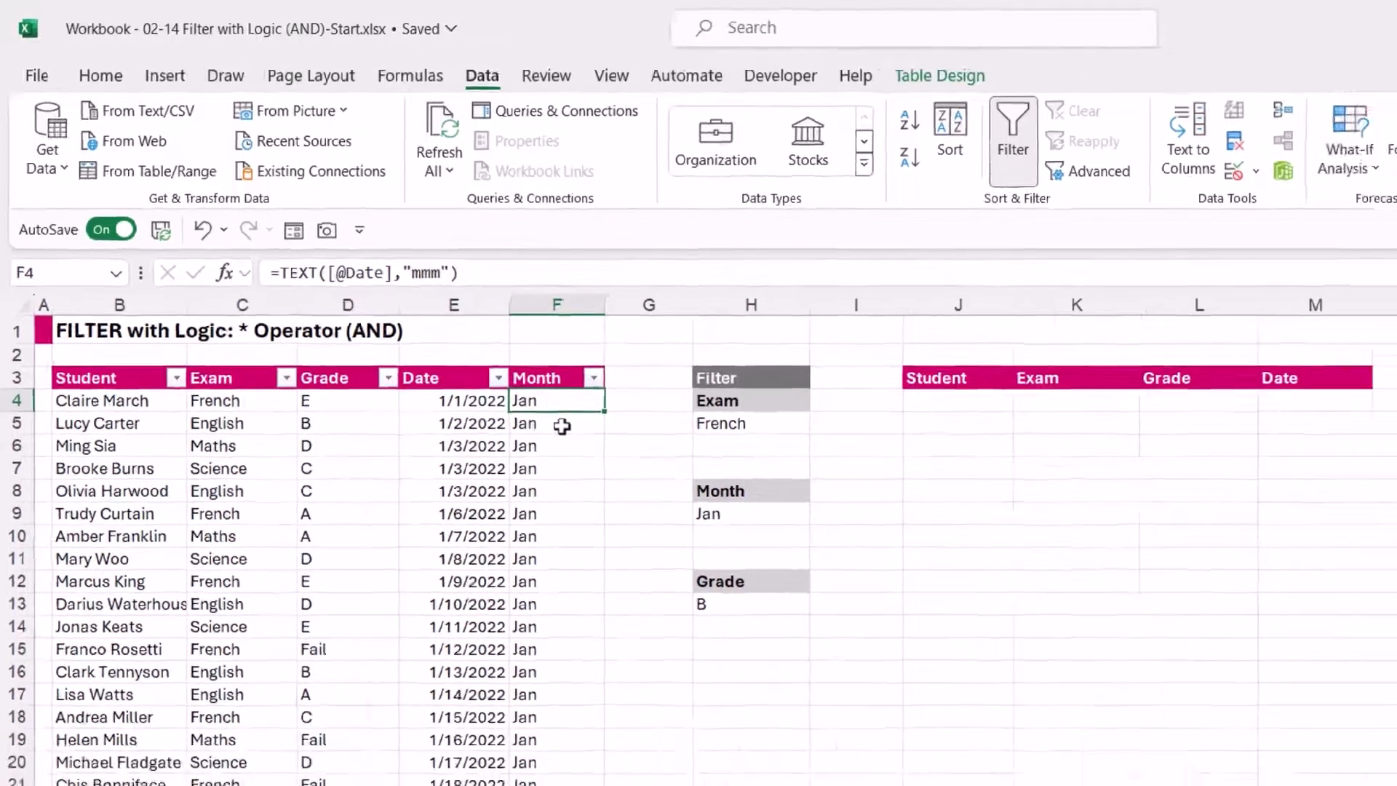
left_click(658, 478)
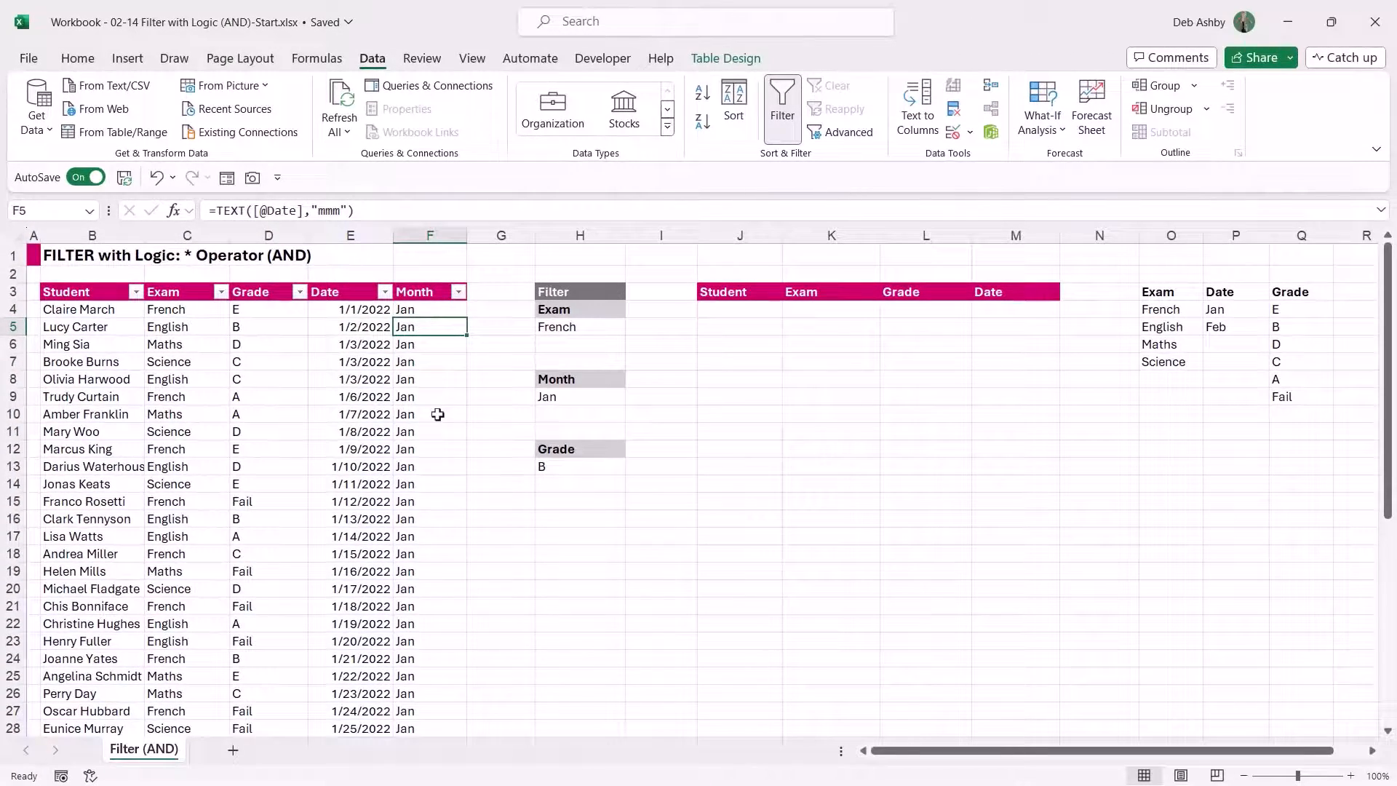
left_click(1239, 311)
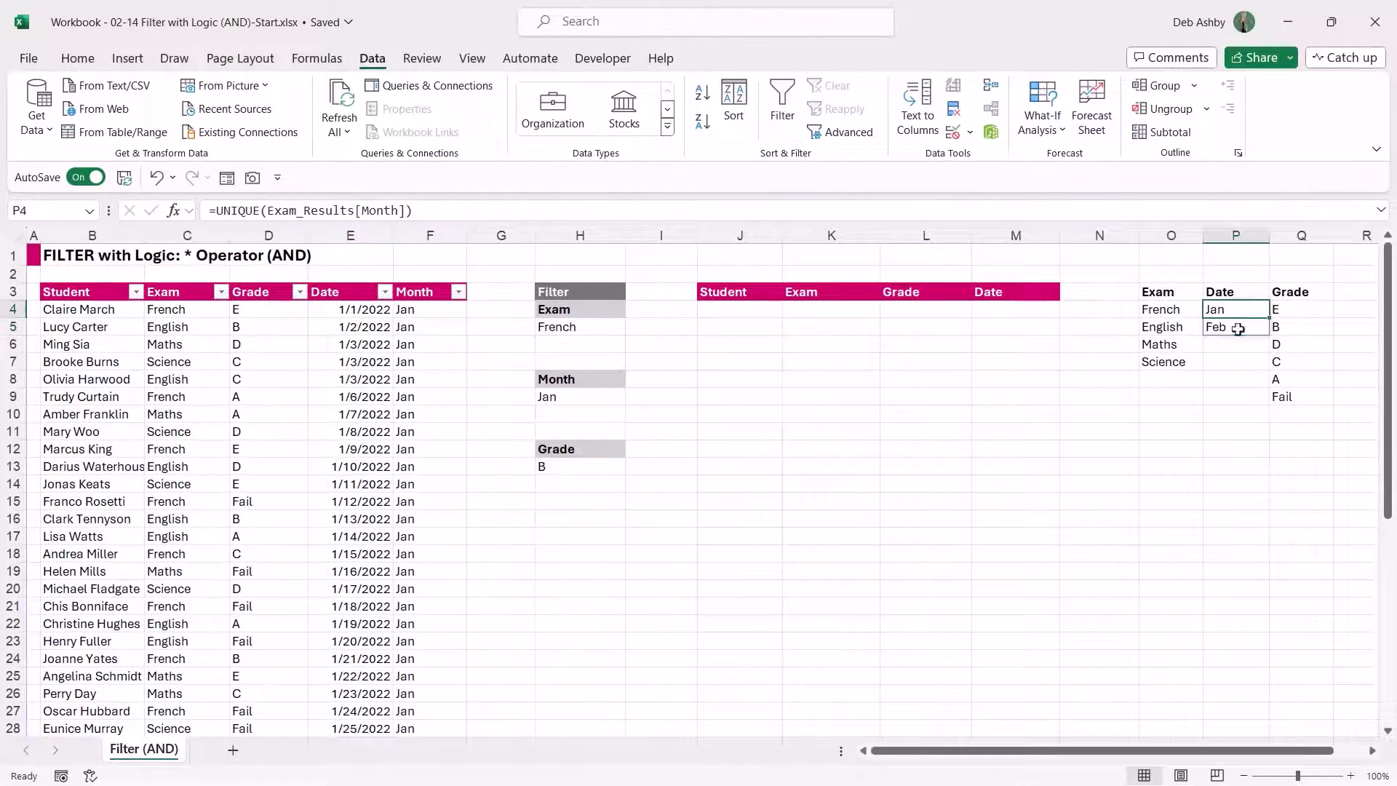
key("Left")
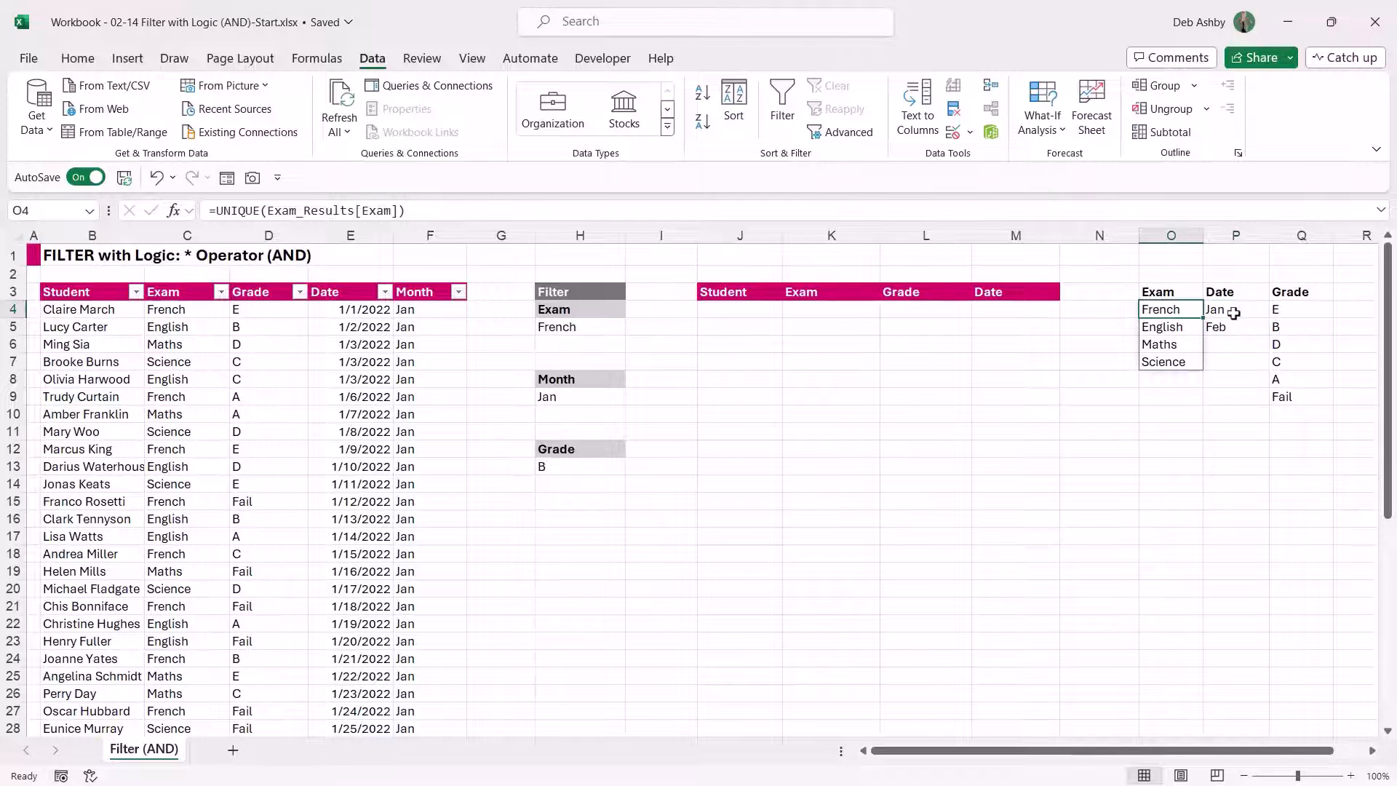
left_click(1234, 314)
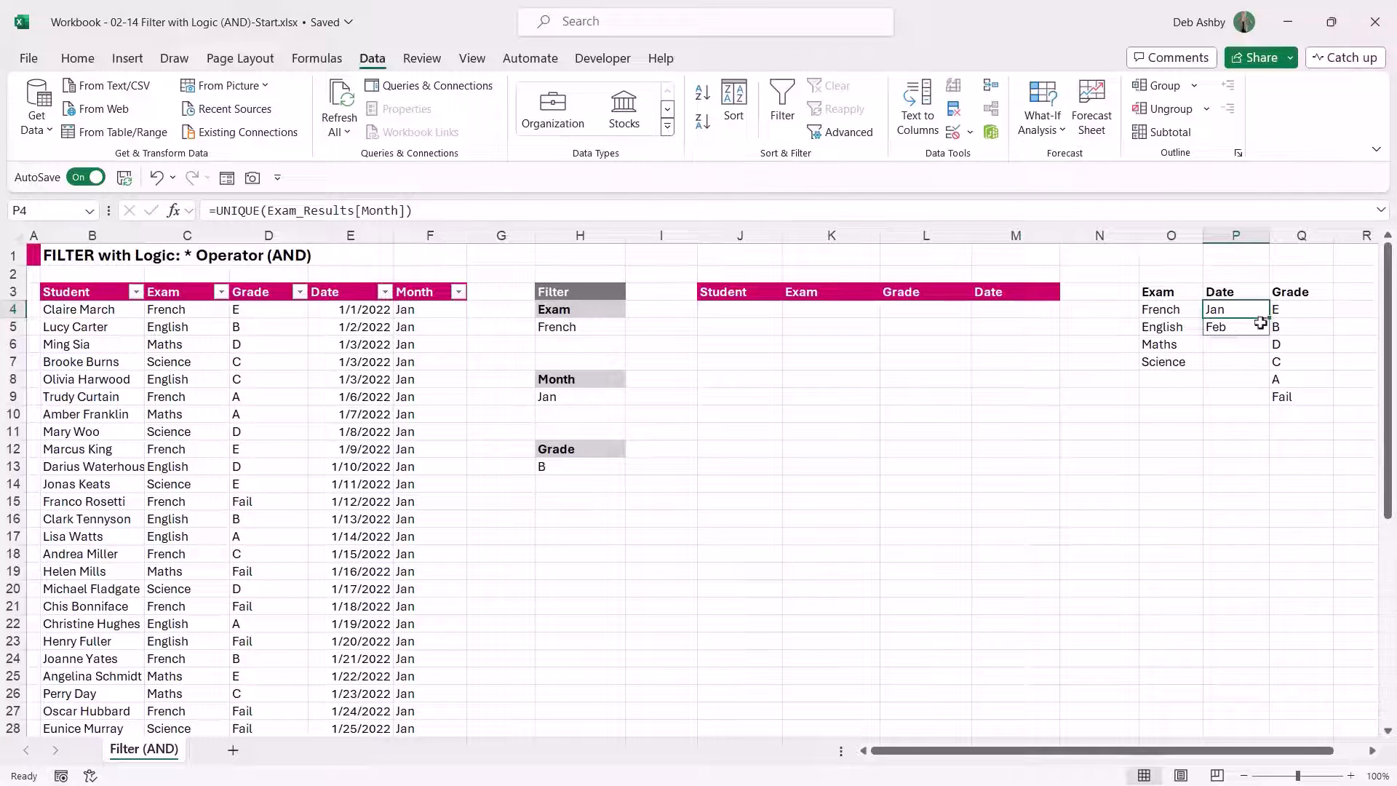
- Check the choices offered by the exam drop-down in H5 and the month drop-down in H9
left_click(608, 326)
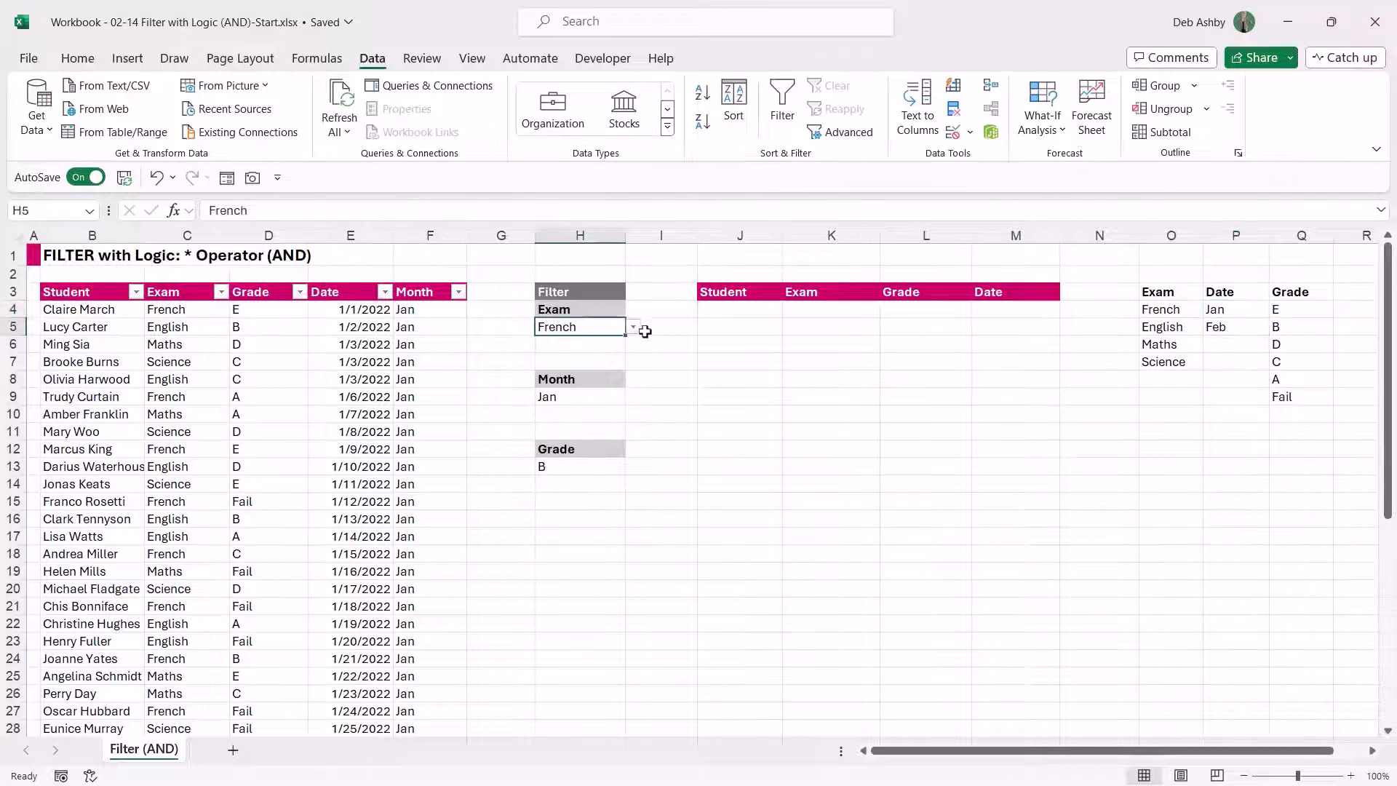
left_click(636, 331)
left_click(713, 325)
left_click(590, 397)
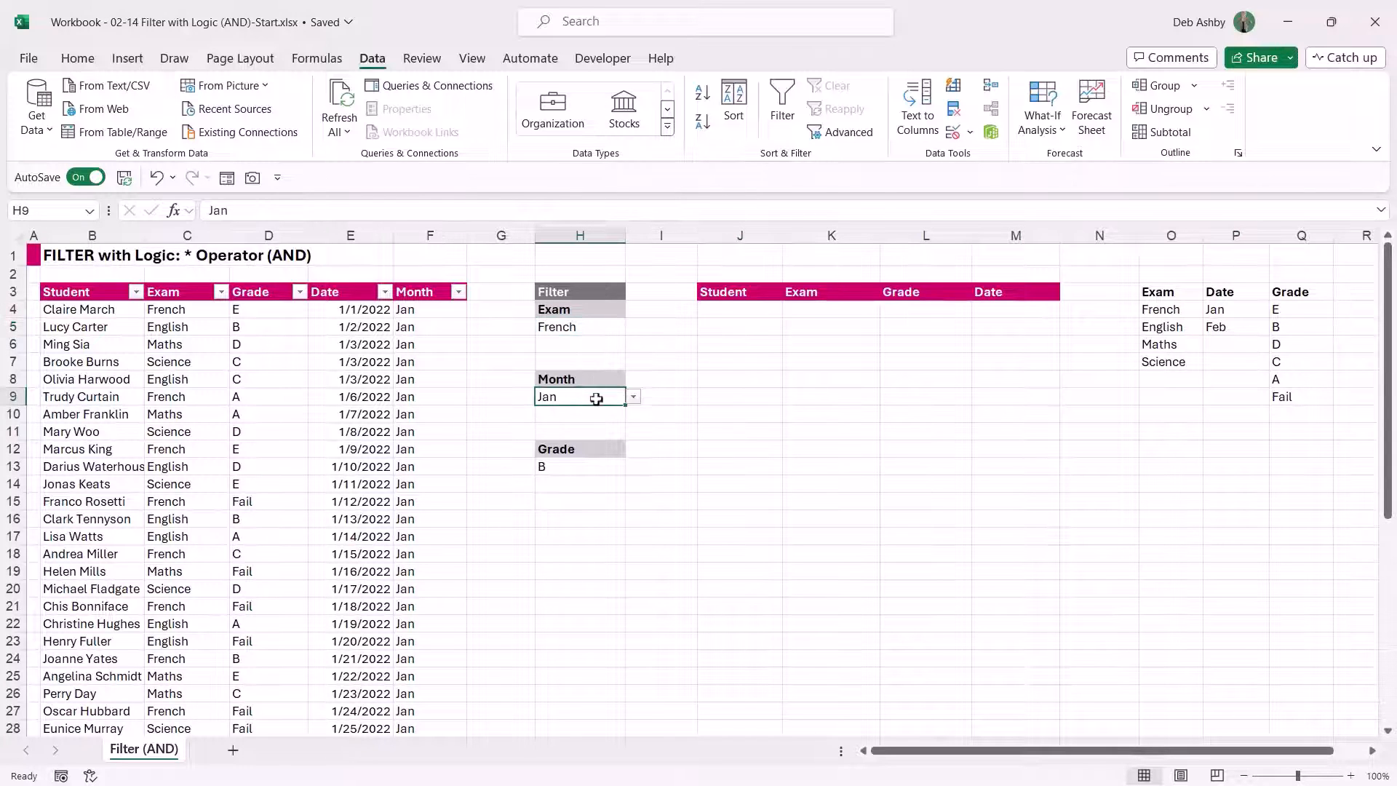
left_click(635, 401)
left_click(730, 409)
left_click(765, 465)
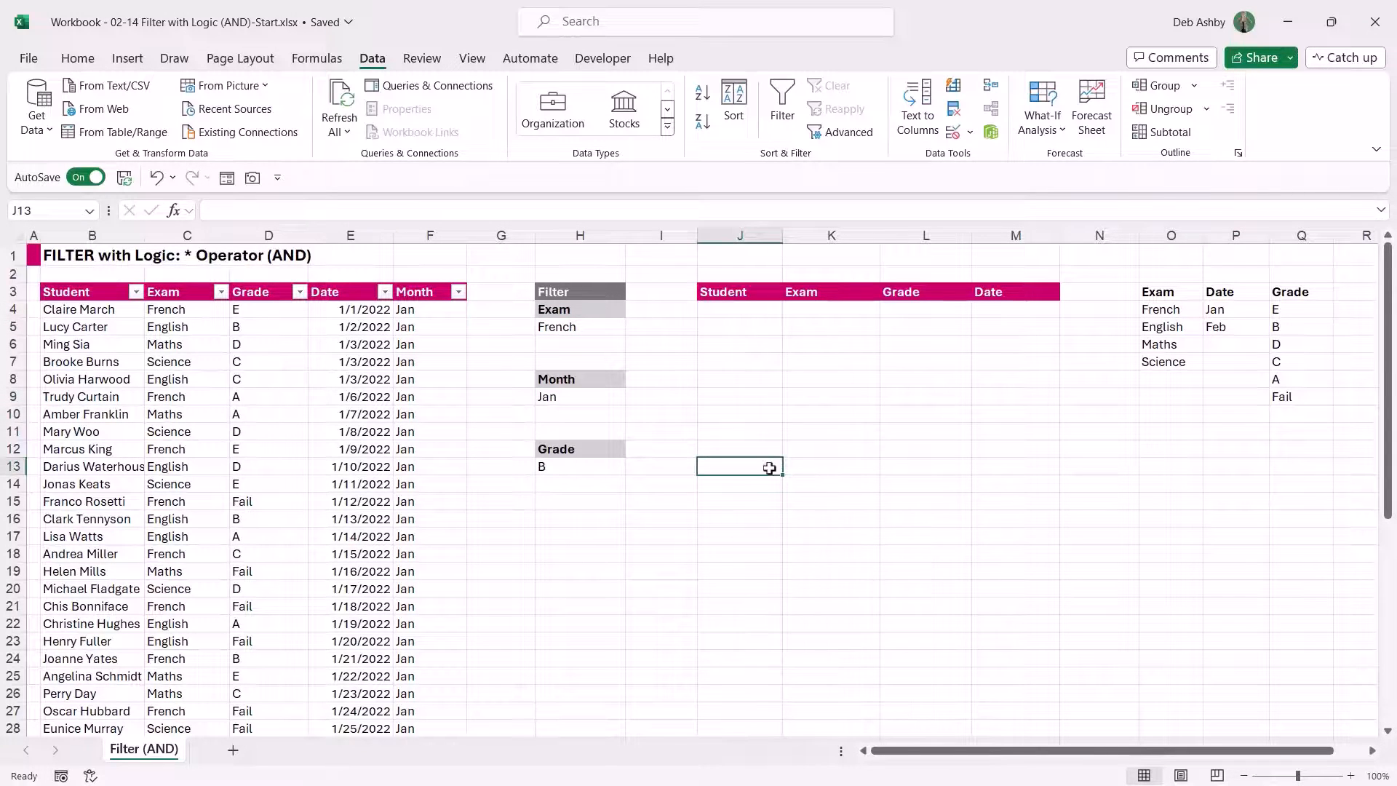
- Begin a FILTER formula in J4 with the whole Exam_Results table as the array
left_click(724, 311)
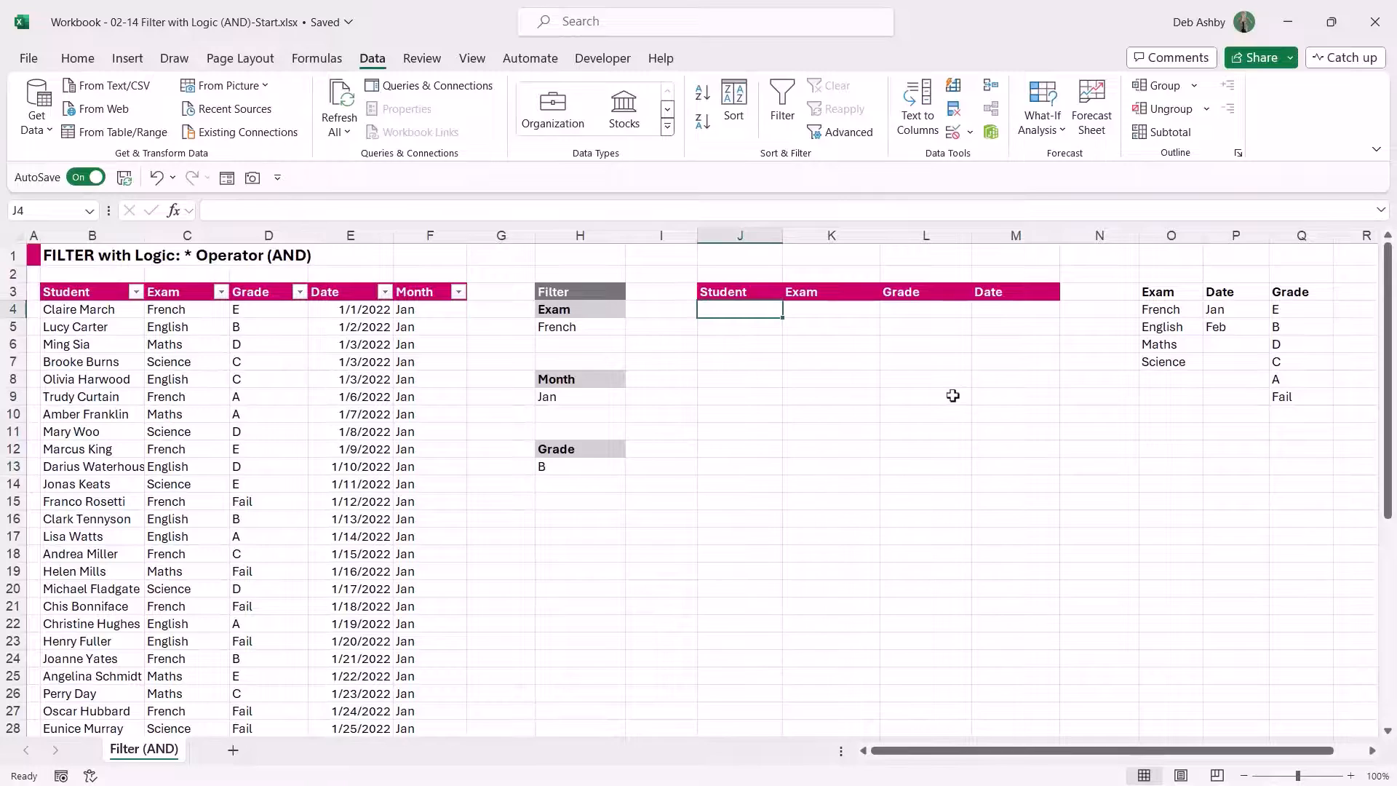
type("=FILT")
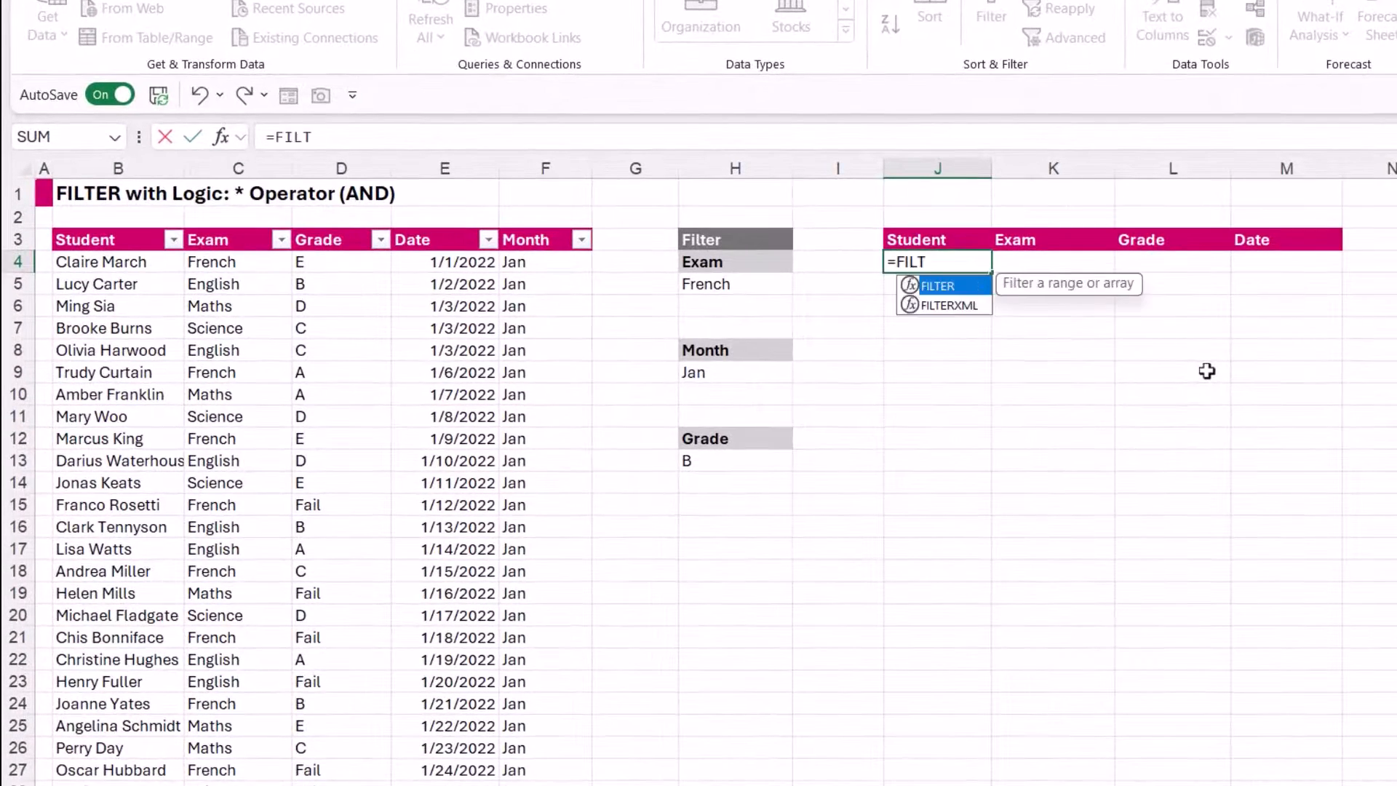
type("ER(")
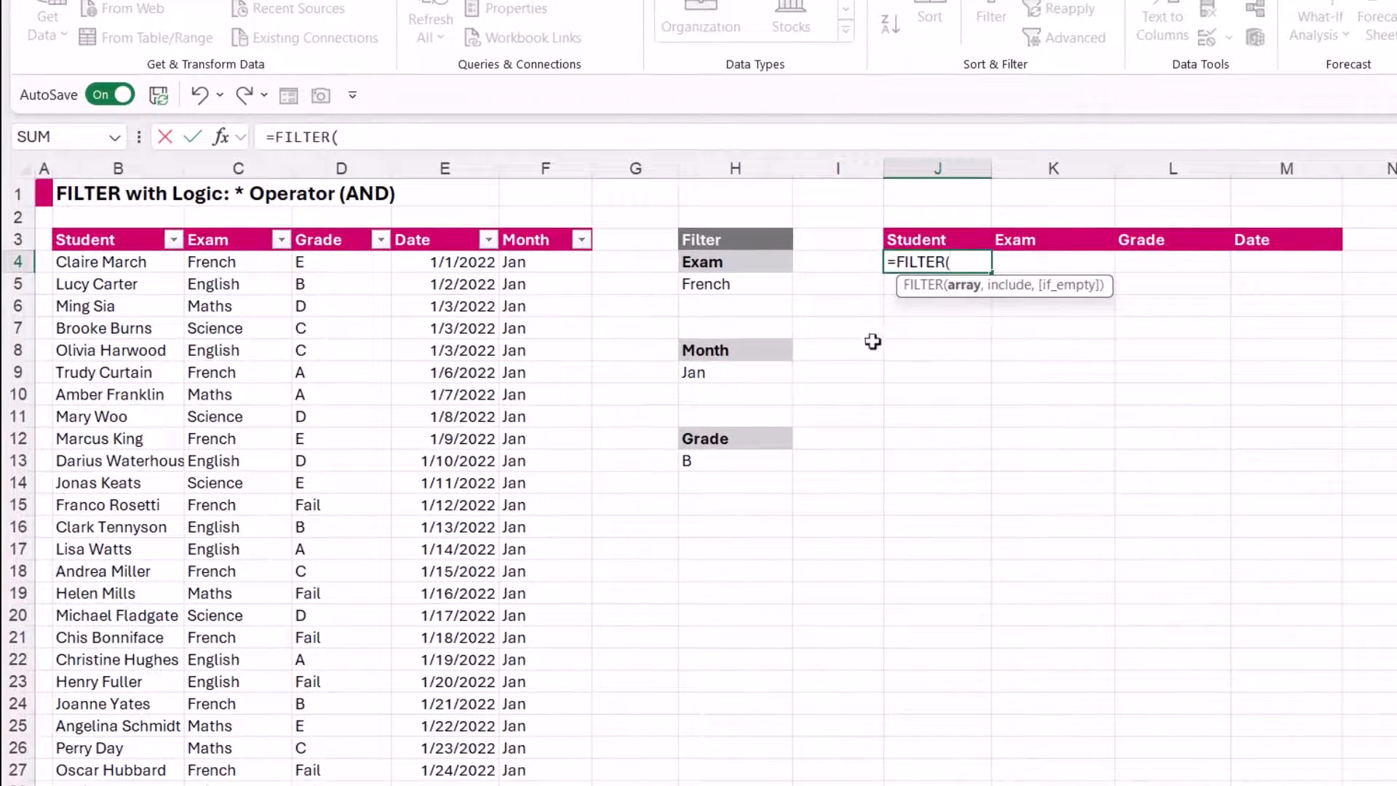
left_click_drag(153, 225, 515, 236)
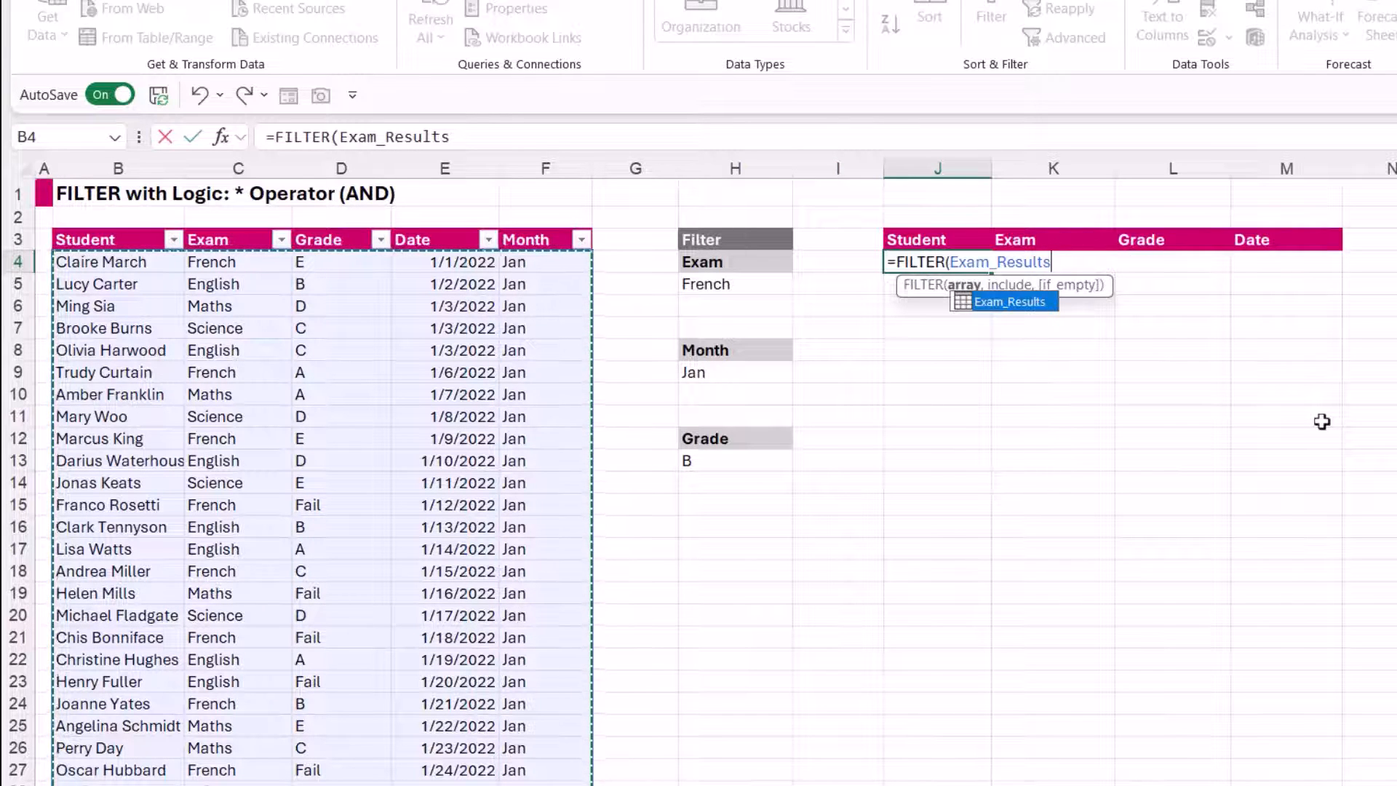
type(",")
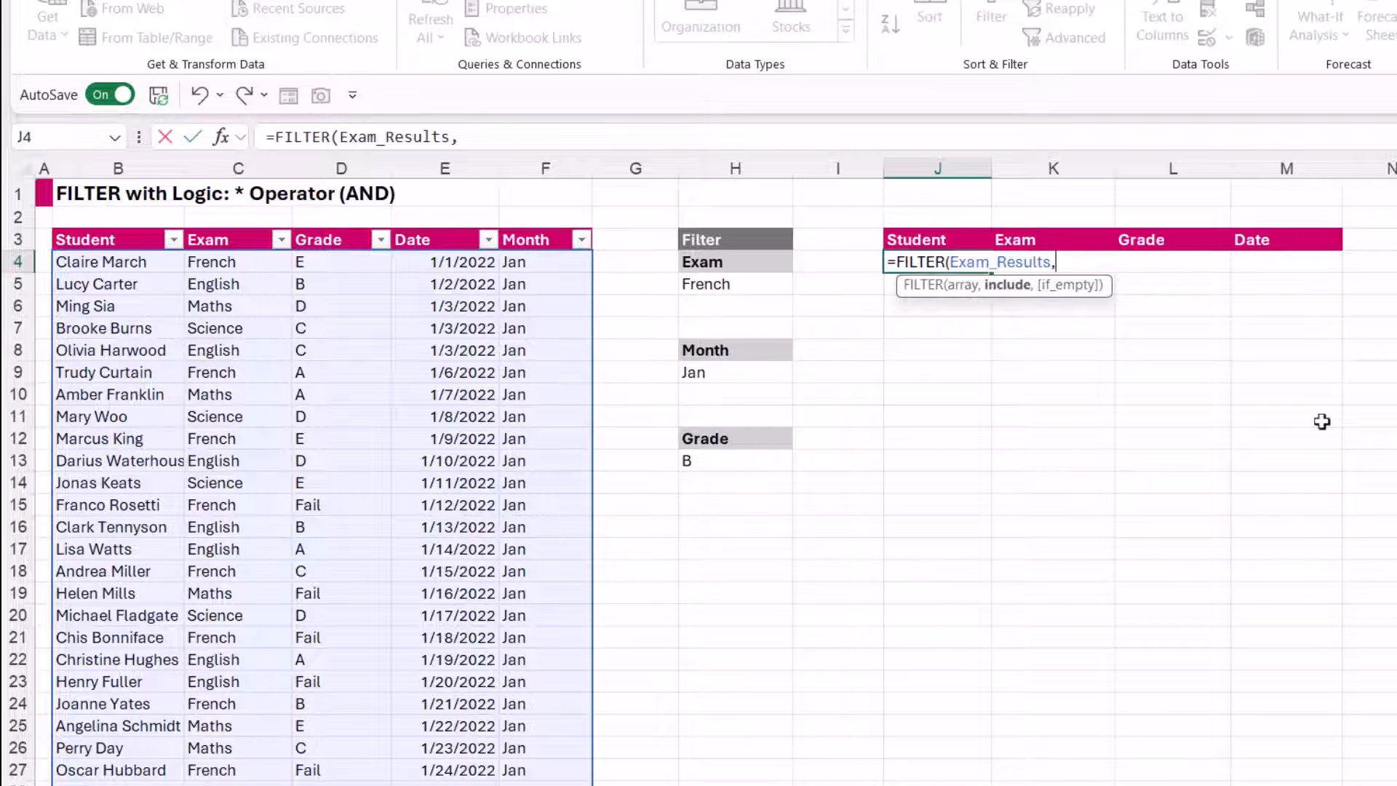
- Add the first include condition in parentheses, matching the Exam_Results Exam column to H5
type("(")
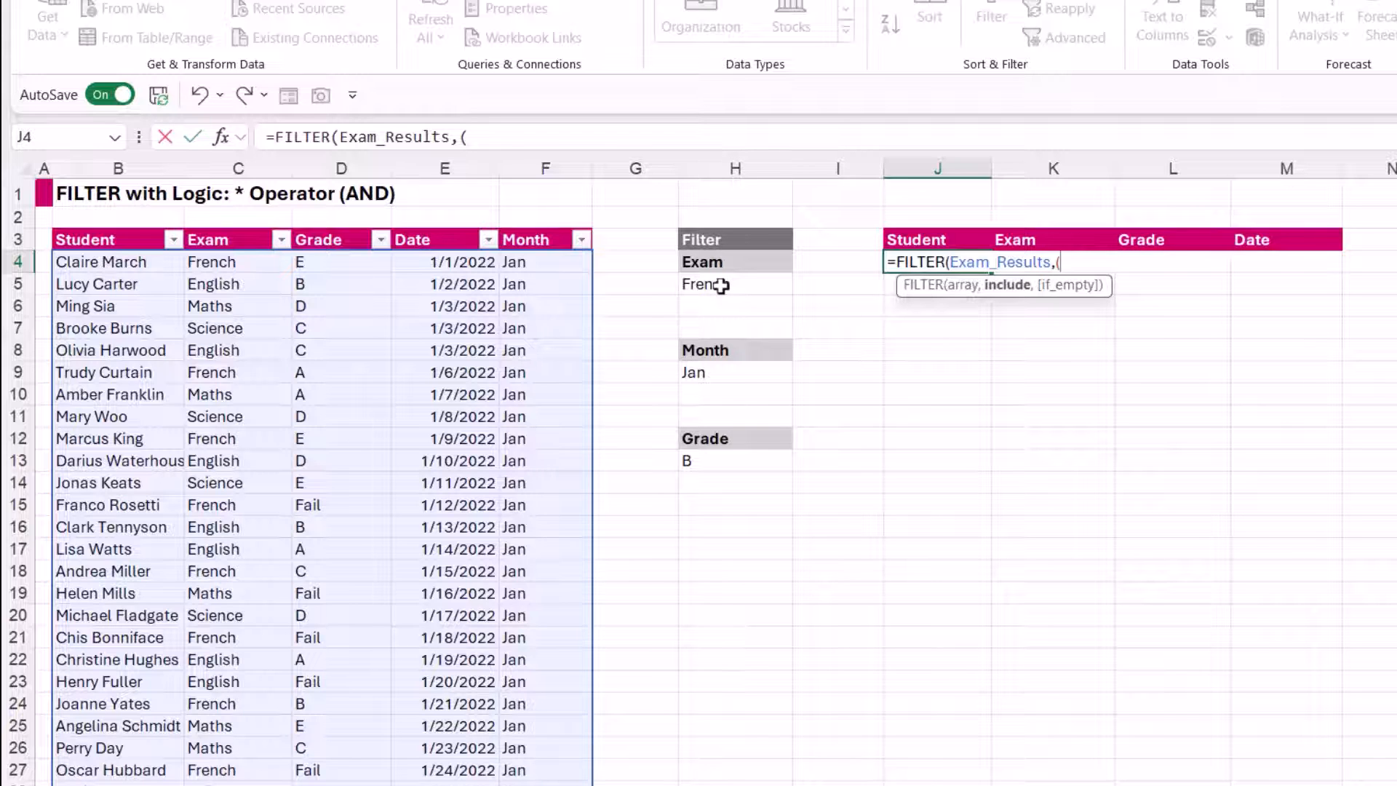
left_click(242, 234)
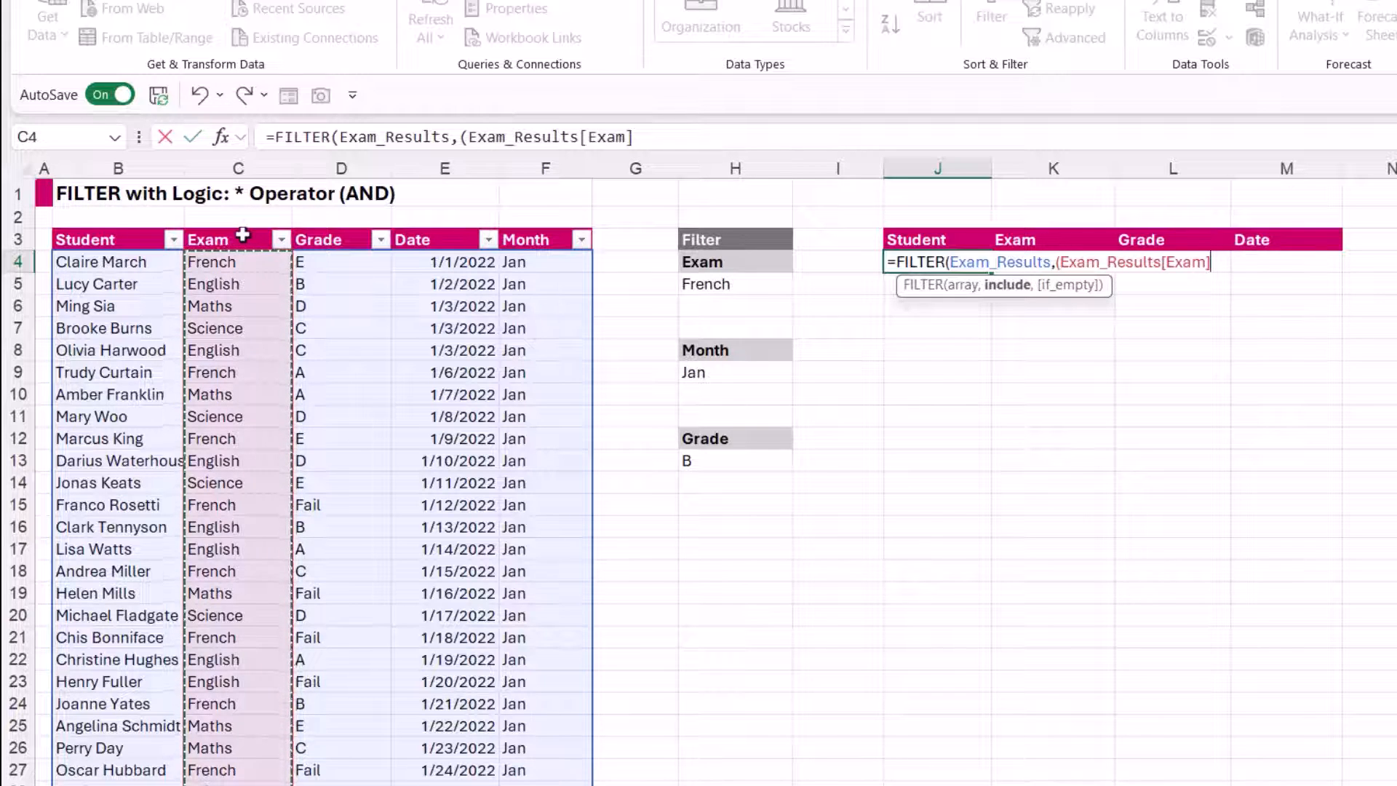
type("=")
left_click(780, 284)
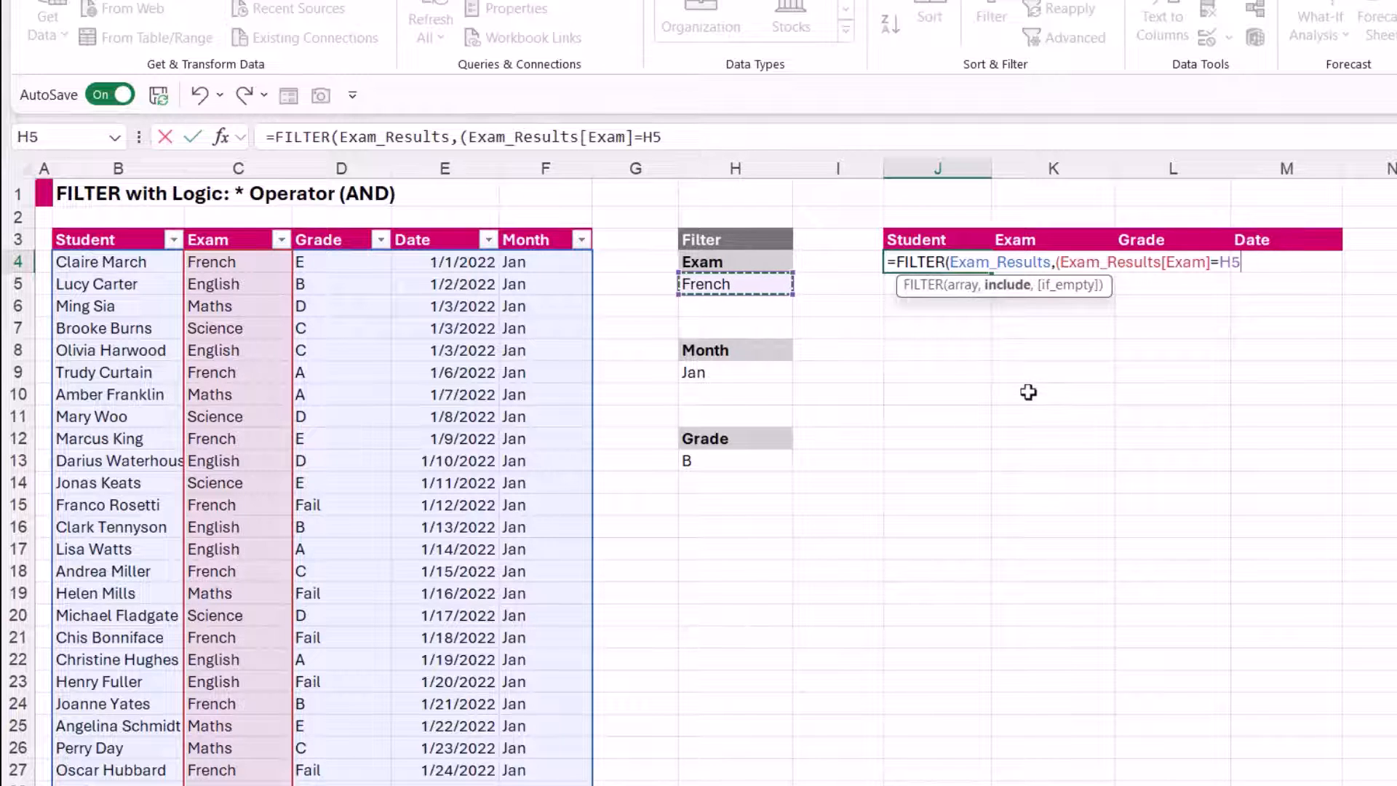
type(")")
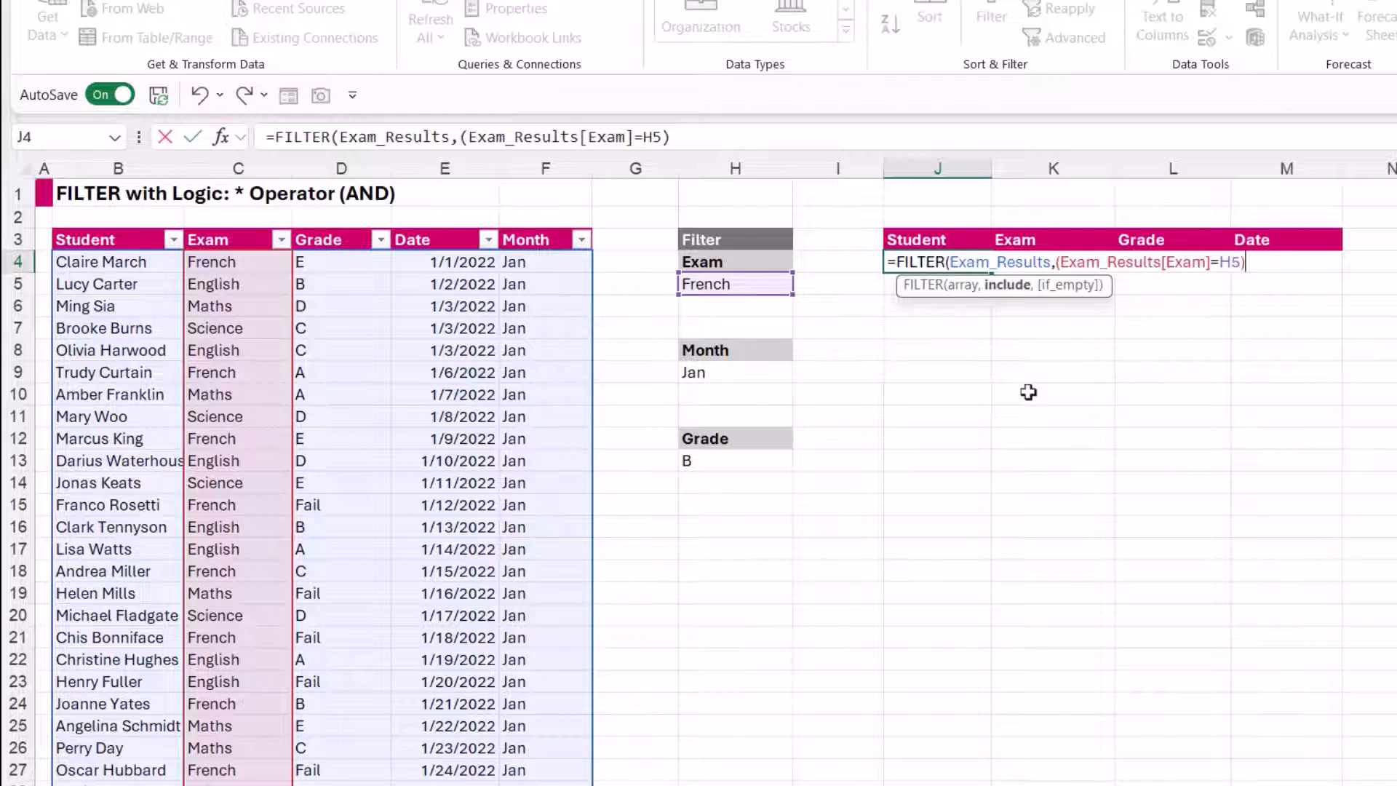
- Add a second condition with the * operator, matching the Exam_Results Month column to H9
type("*(")
left_click(528, 234)
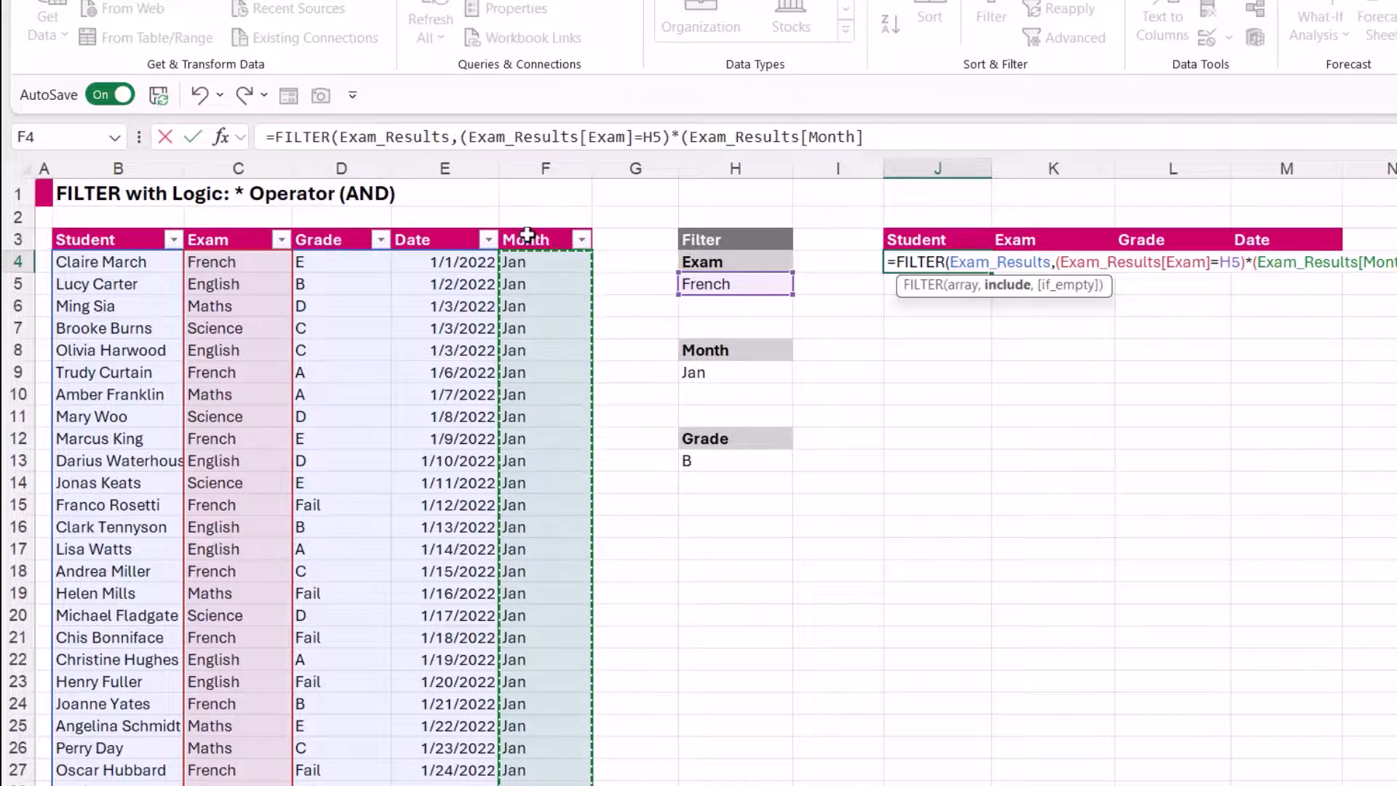
type("=")
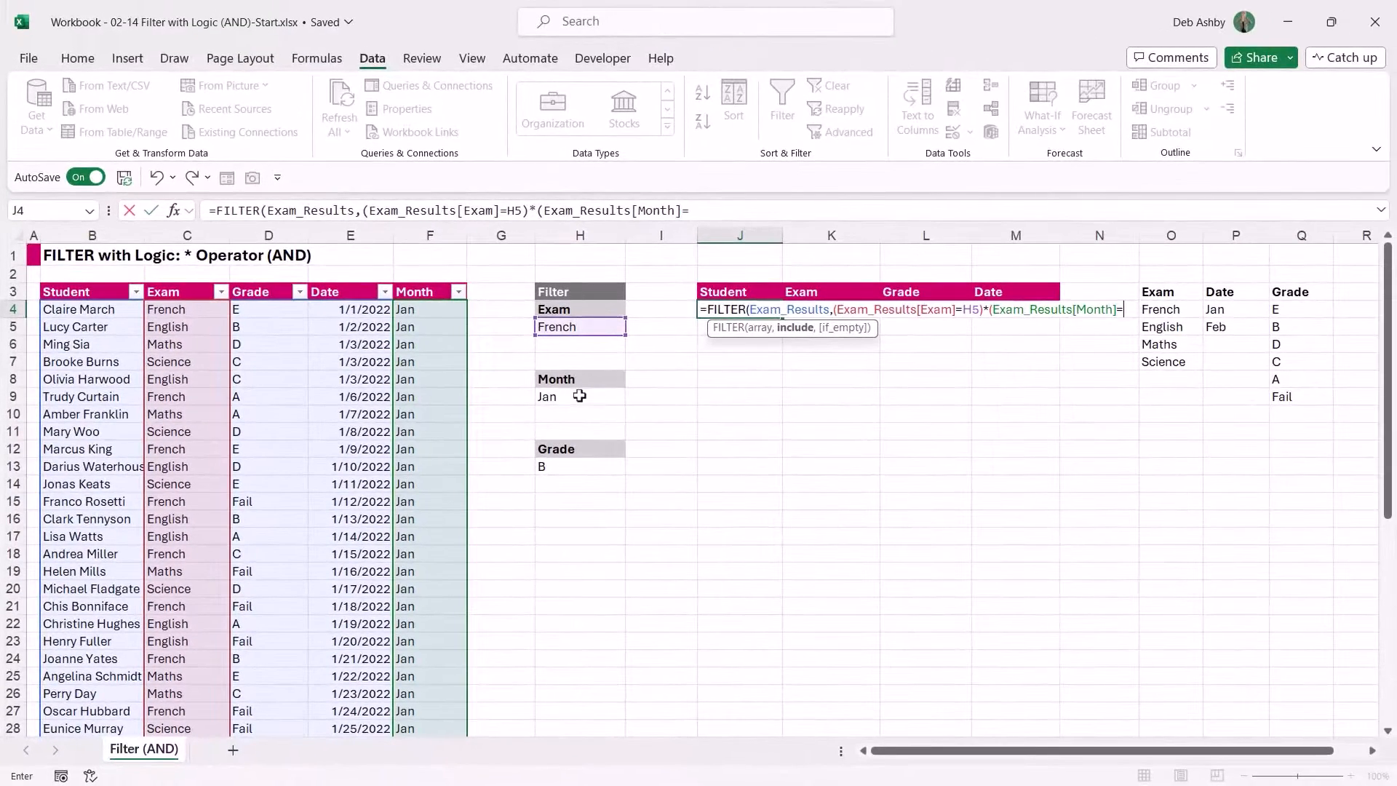
left_click(582, 397)
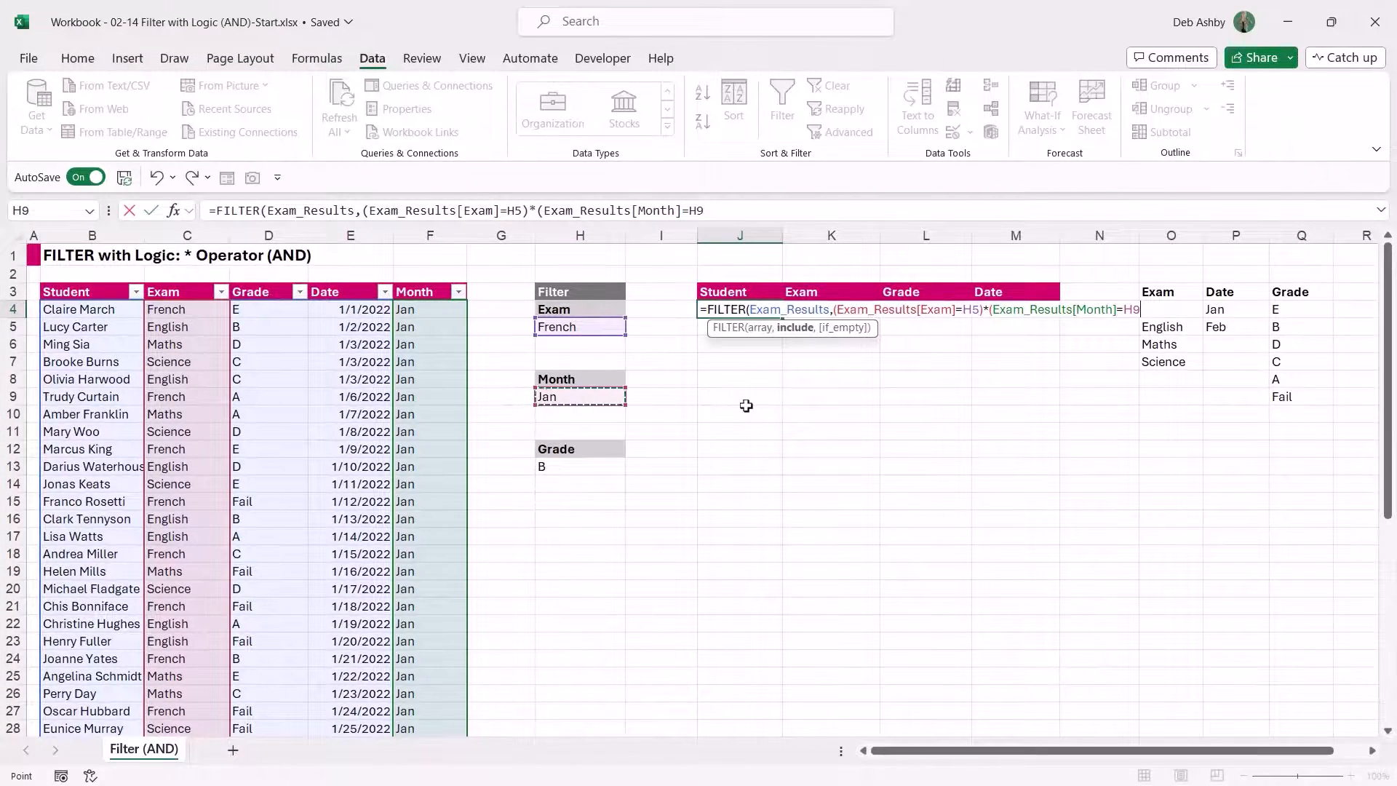
- Add a third condition with the * operator, matching the Exam_Results Grade column to H13
type(")*(")
left_click(279, 282)
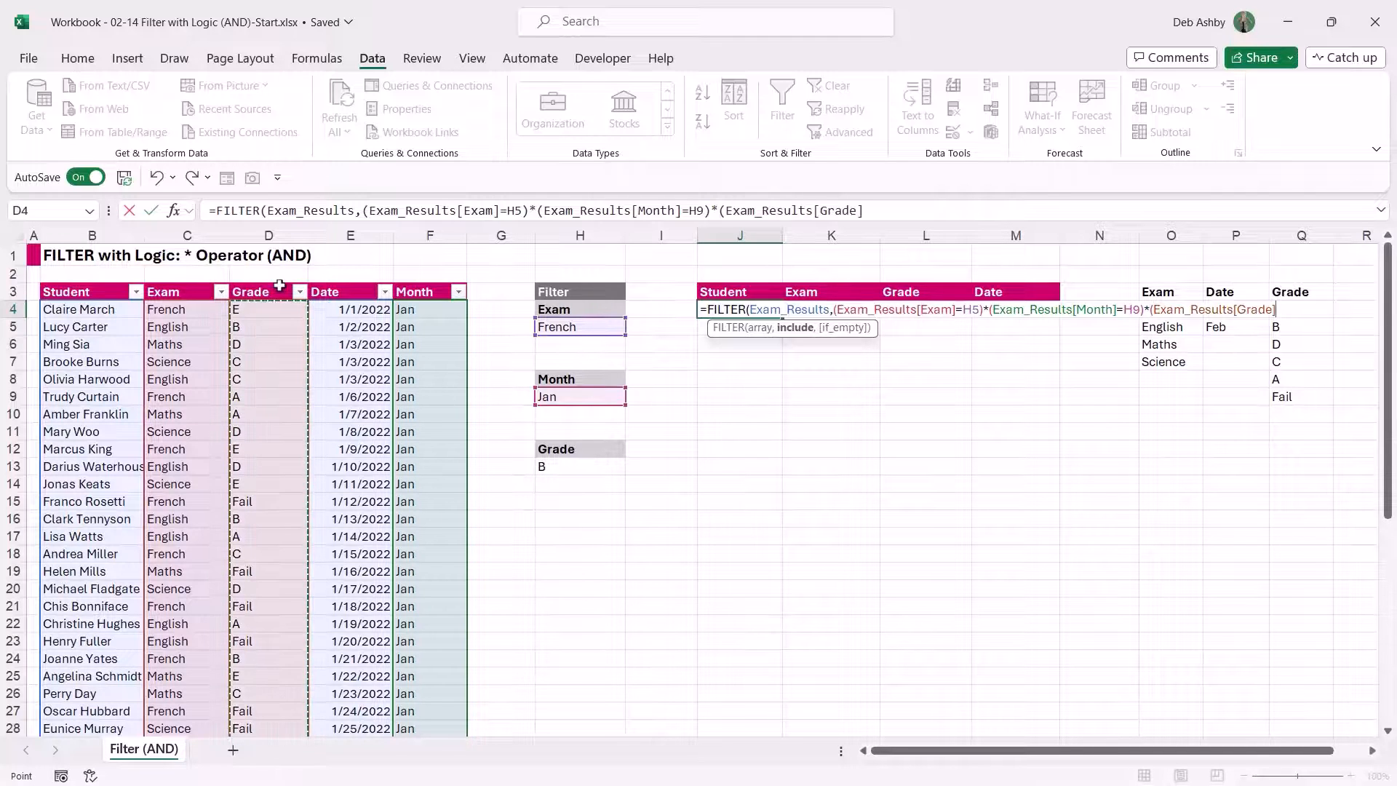
type("=")
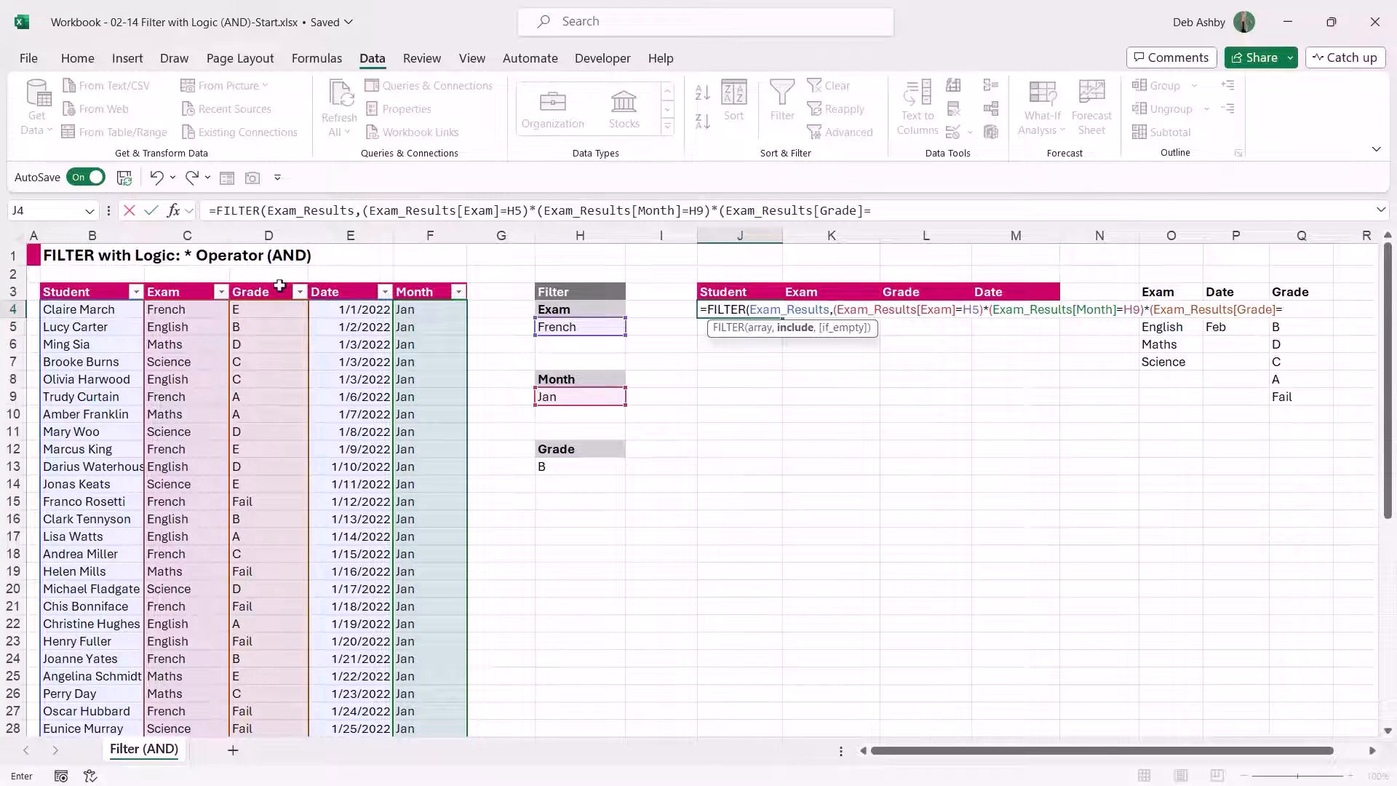
left_click(595, 467)
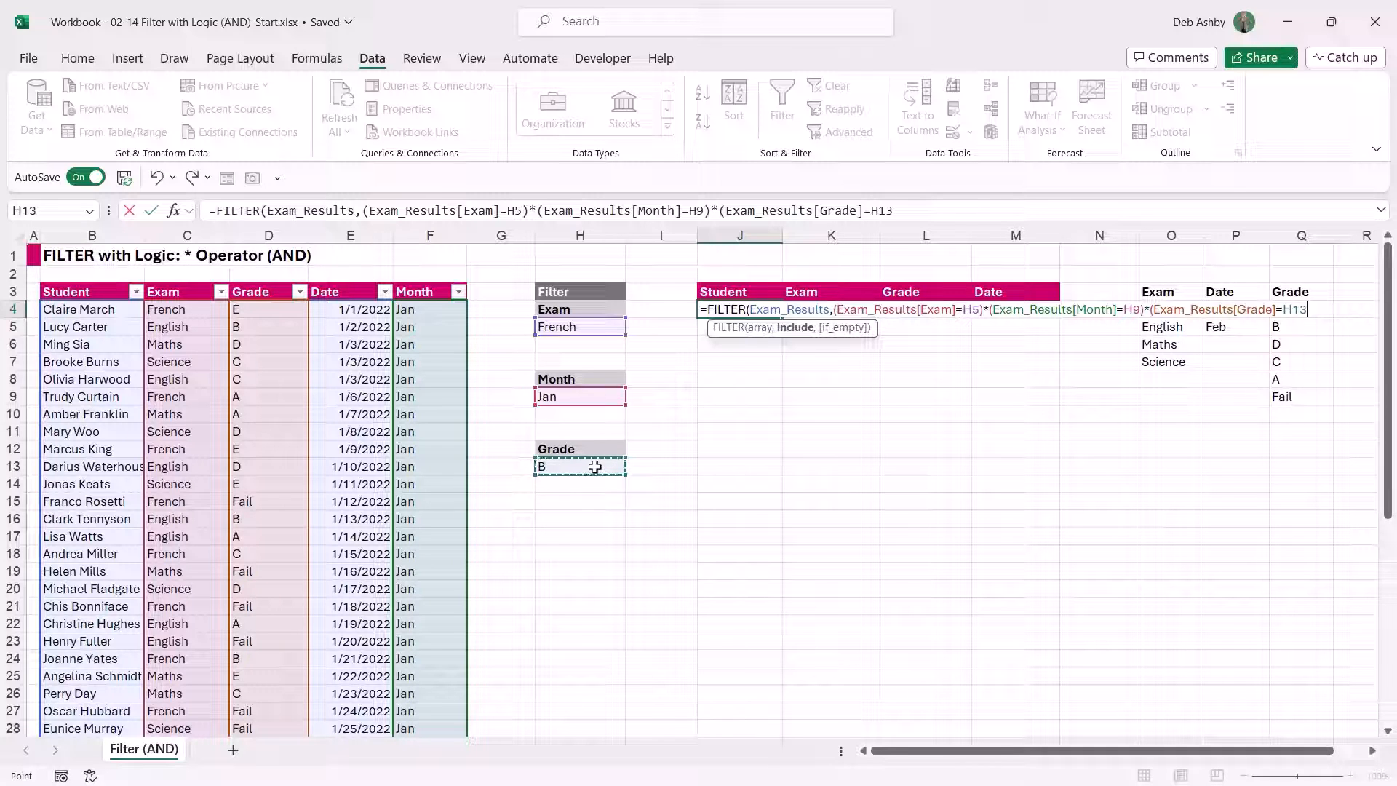
- Set "No Records" as the formula's if_empty result and enter the completed FILTER formula
type("),")
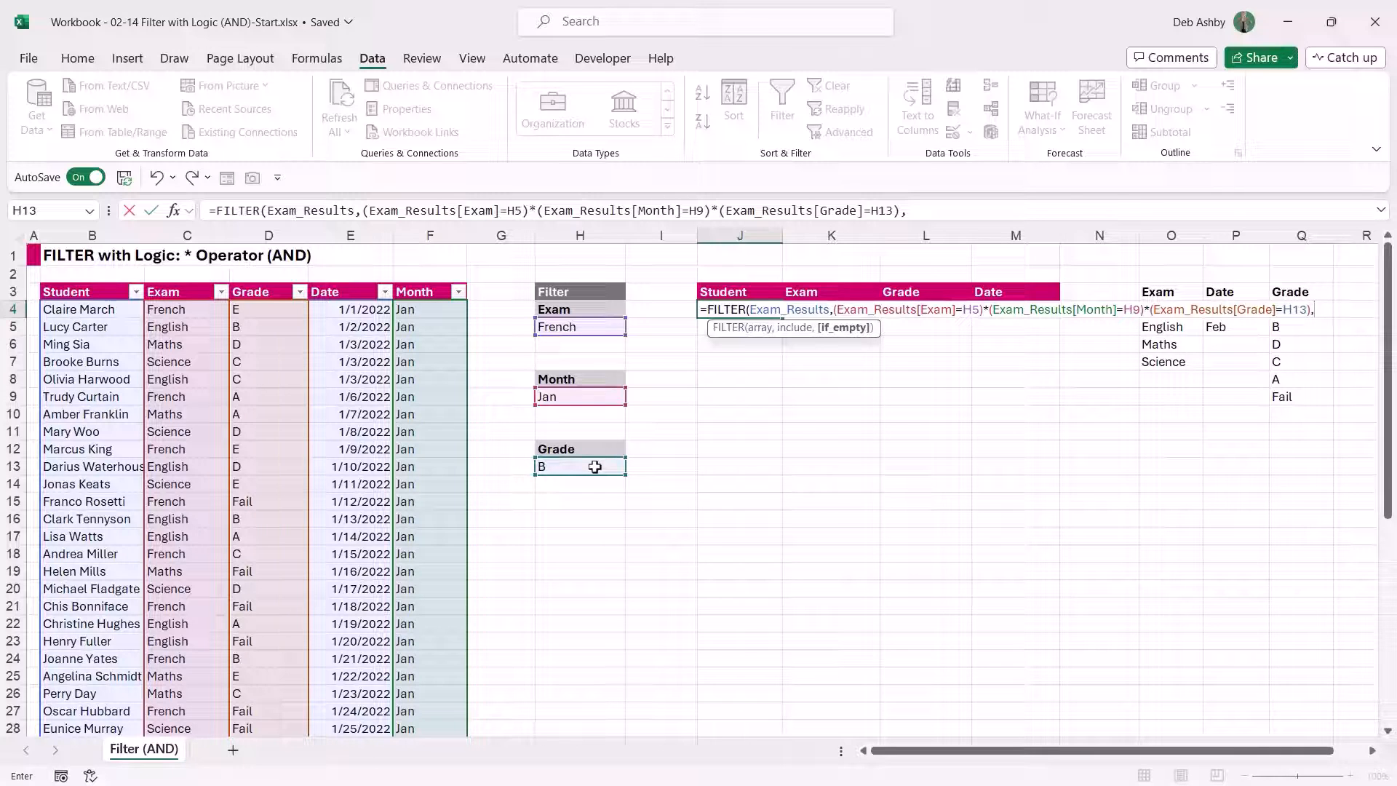
type("\"No Records")
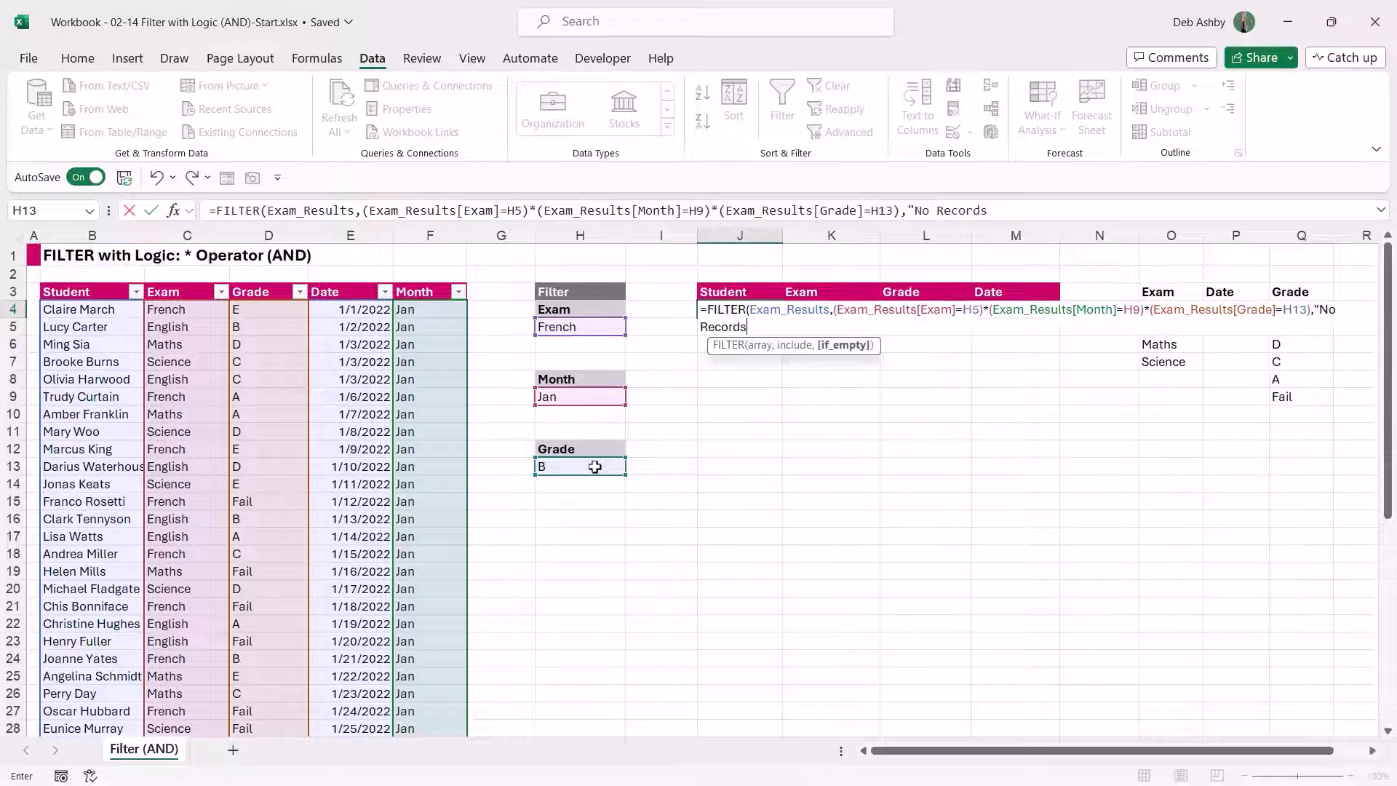
type("\")")
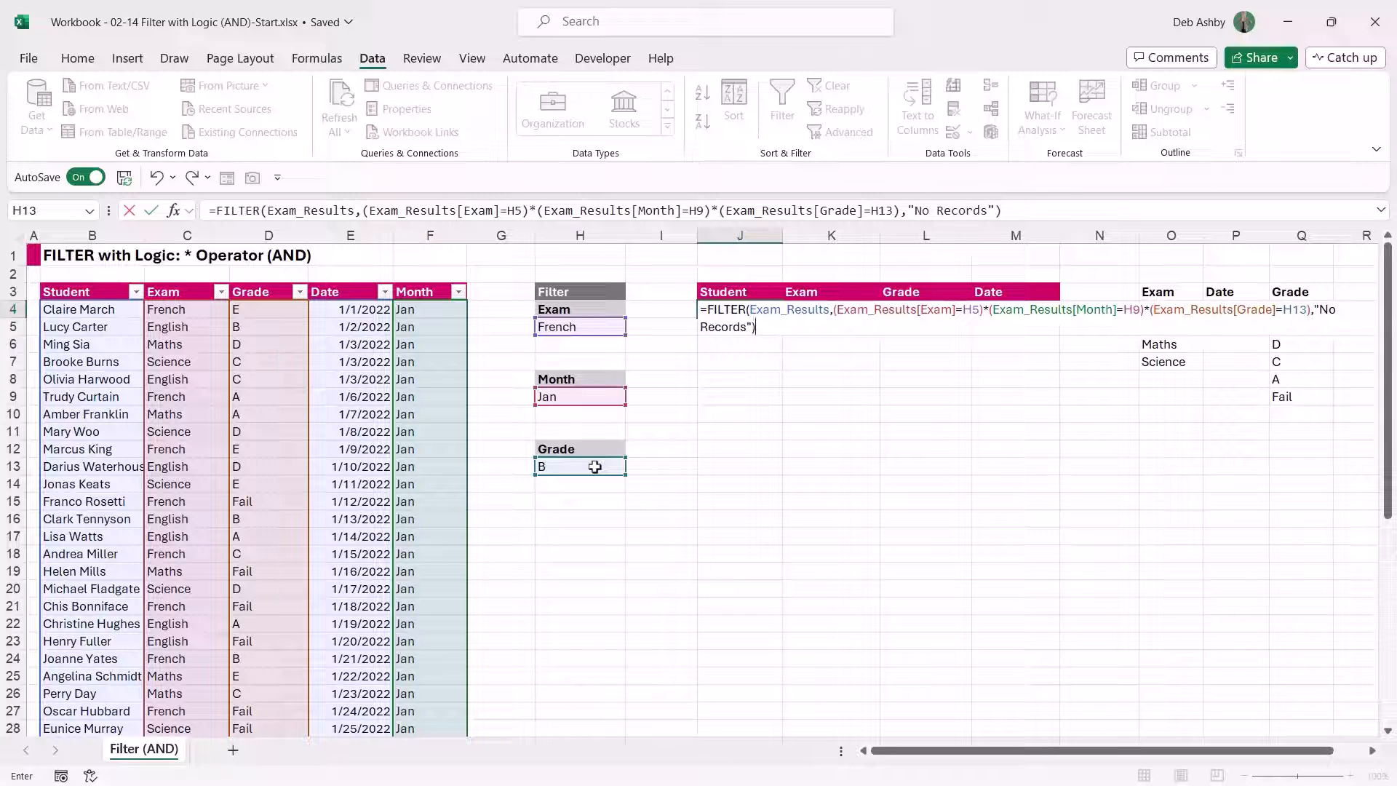
key("Return")
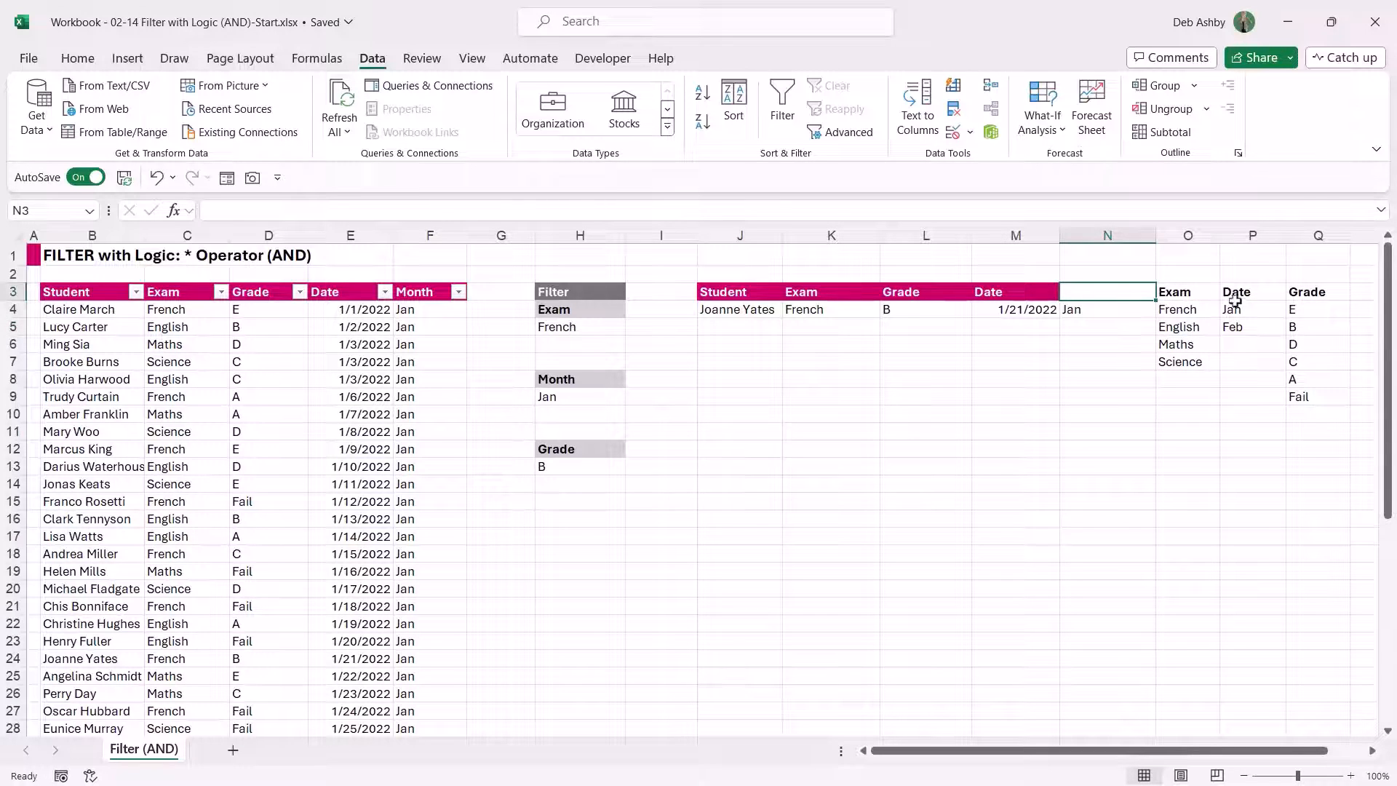
- Move the Exam, Date and Grade lists from O3:Q9 one column over to P3:R9
left_click_drag(1173, 292, 1322, 396)
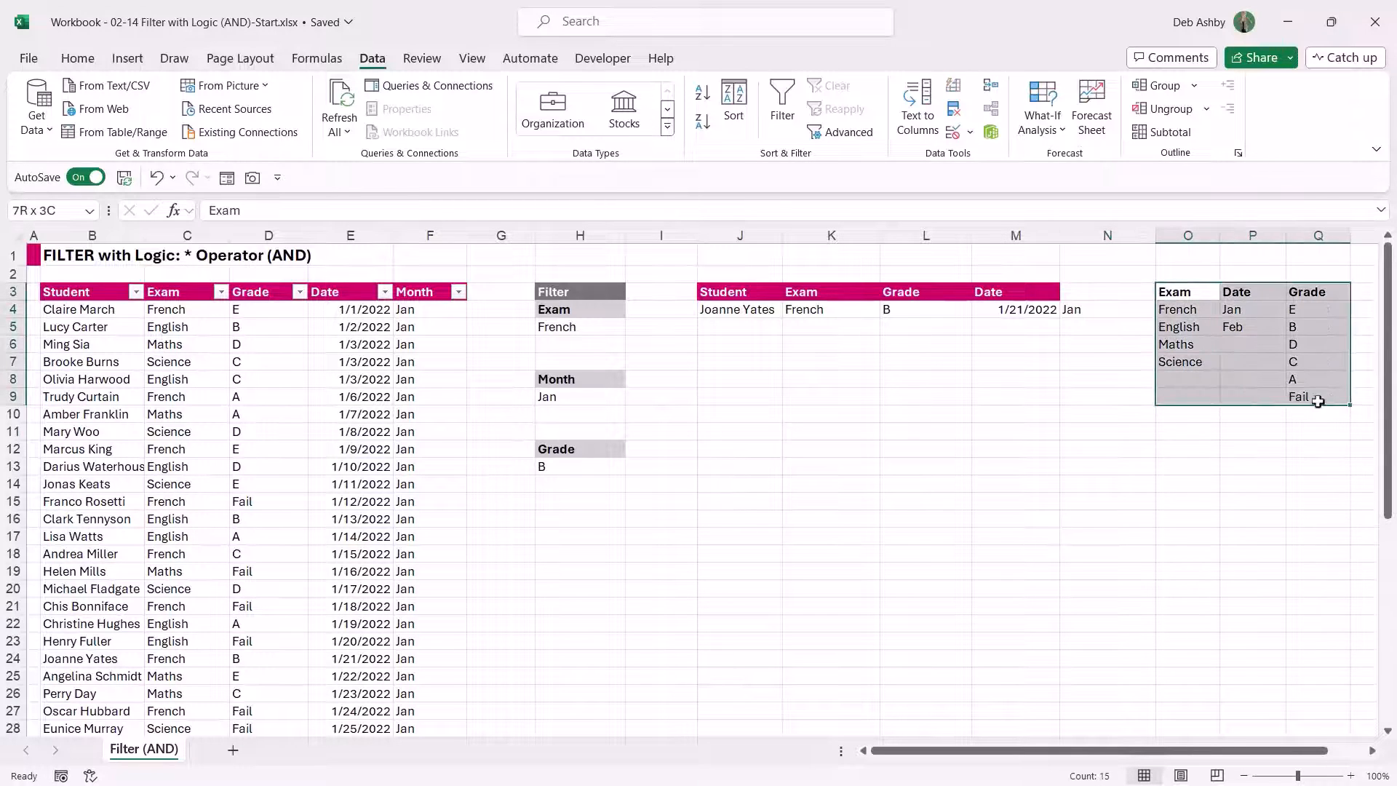
left_click_drag(1161, 367, 1262, 368)
left_click(1099, 447)
- Enter Month as the fifth header of the results table in N3
left_click(1077, 306)
left_click(1089, 289)
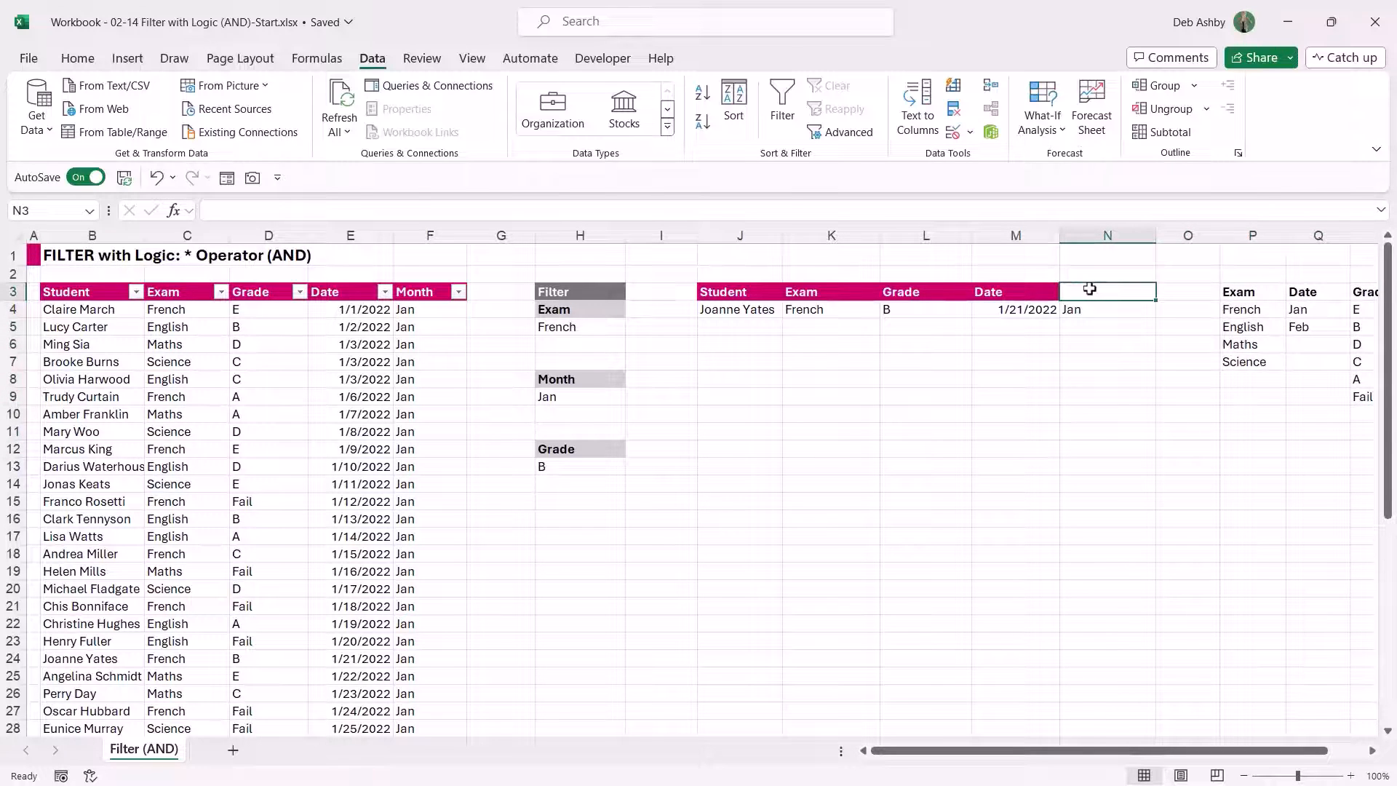
type("Month")
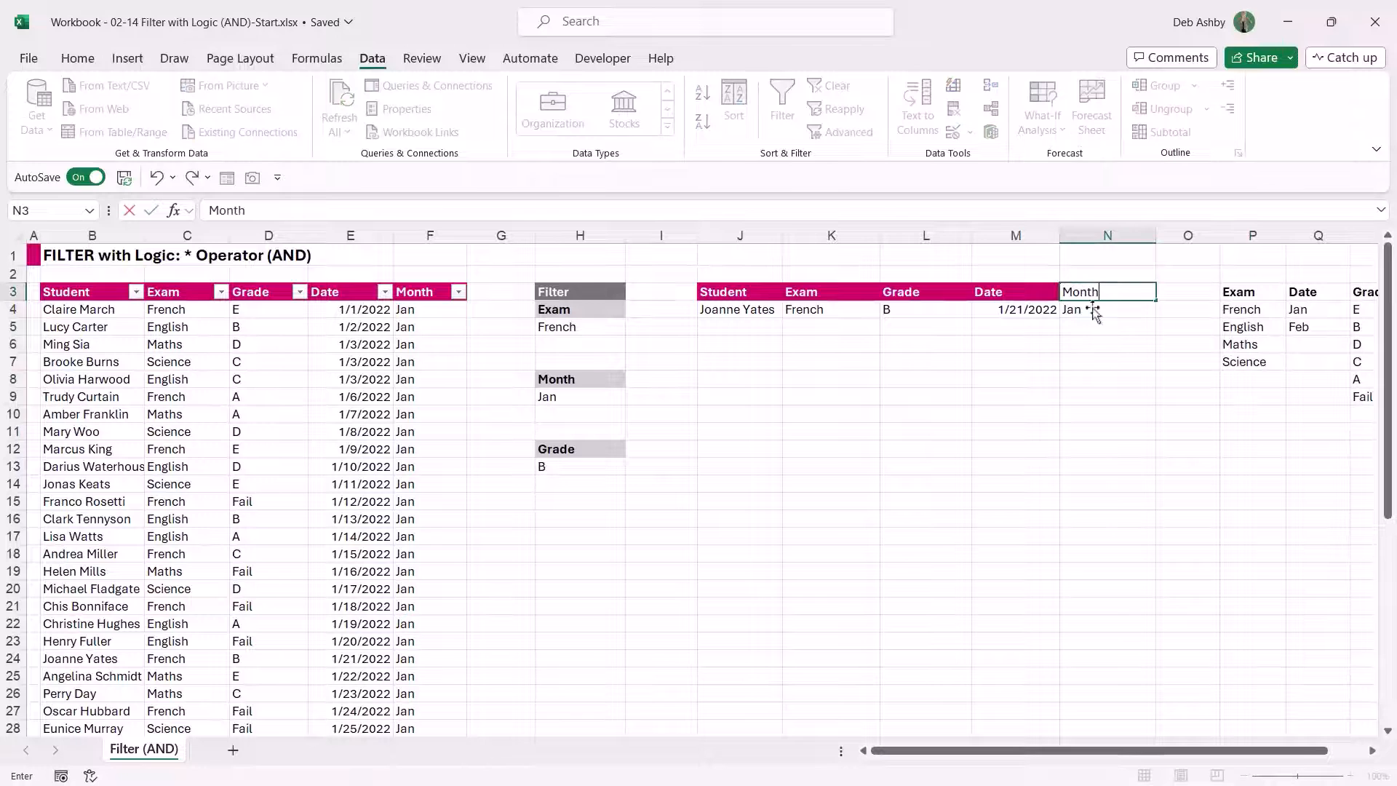
left_click(1093, 364)
- Copy the Date header's formatting in M3 to the Month header in N3 with Format Painter
left_click(1040, 294)
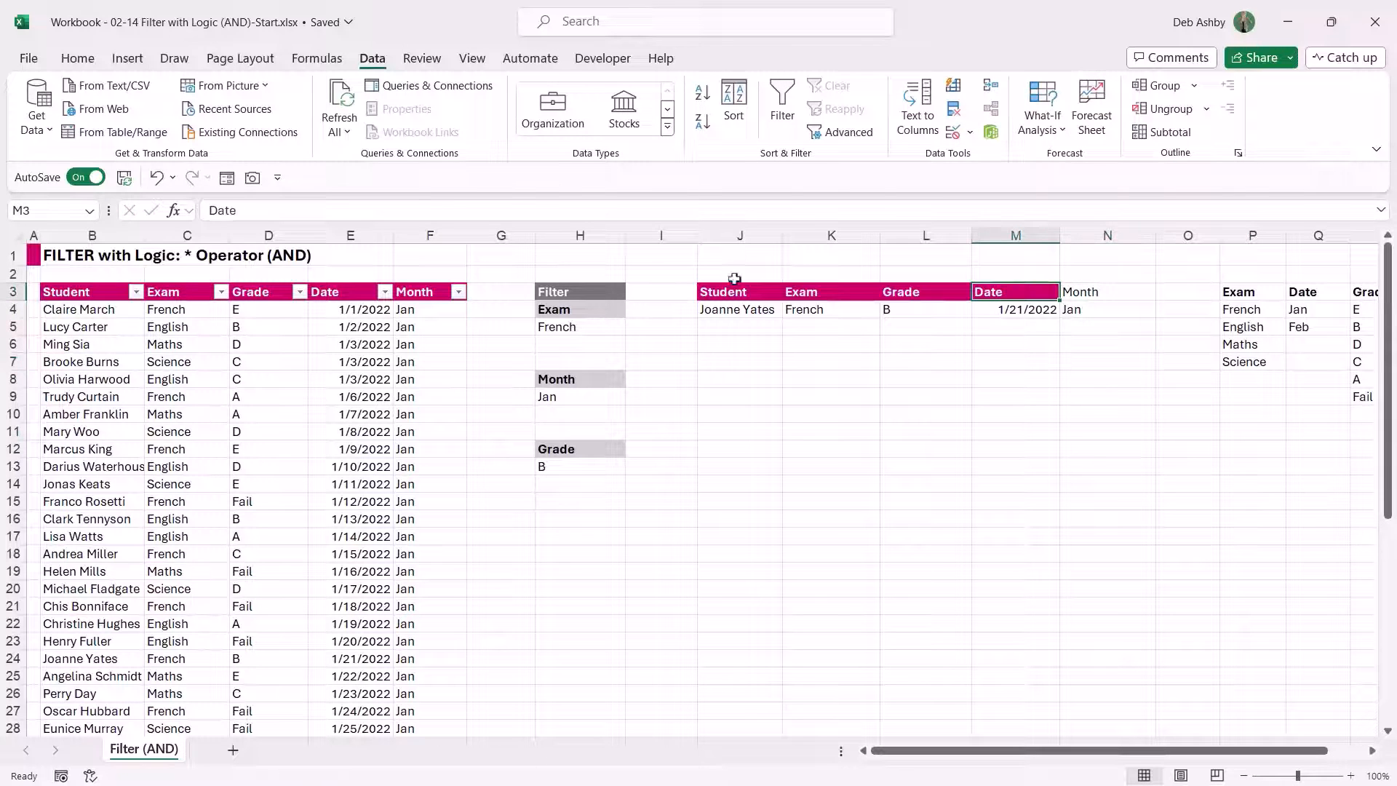
left_click(78, 58)
left_click(69, 131)
left_click(1076, 294)
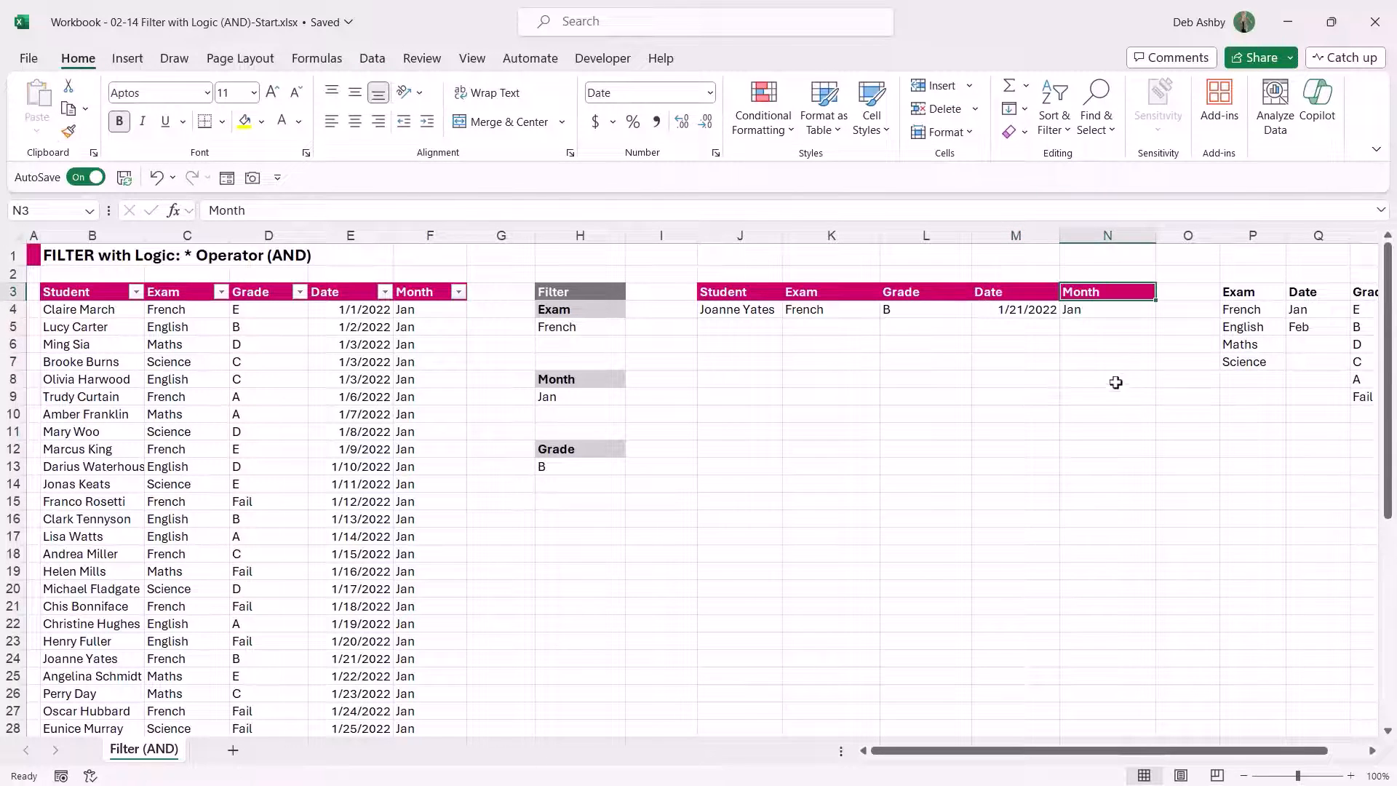
left_click(1111, 396)
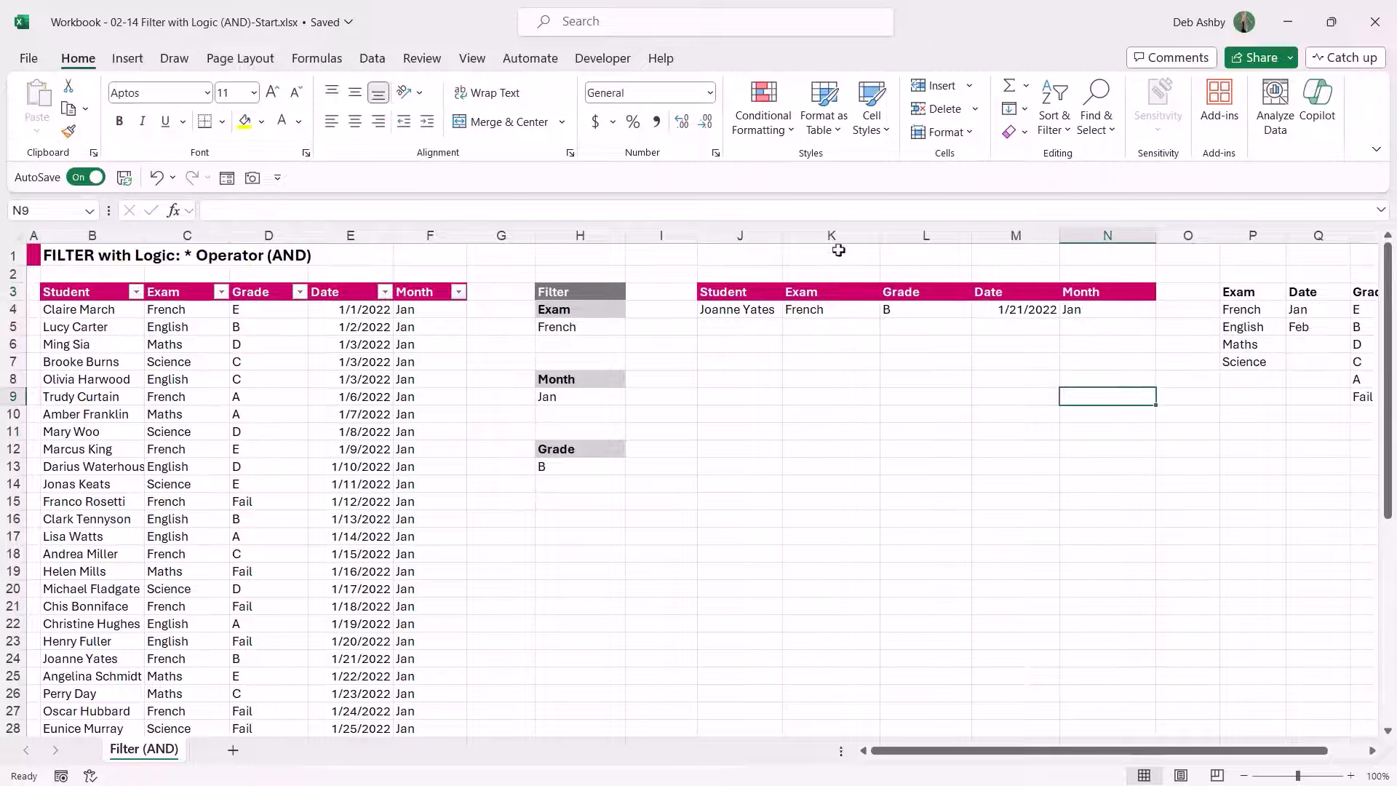
- Autofit the widths of the results table's columns K, L, M and N
double_click(880, 238)
double_click(918, 239)
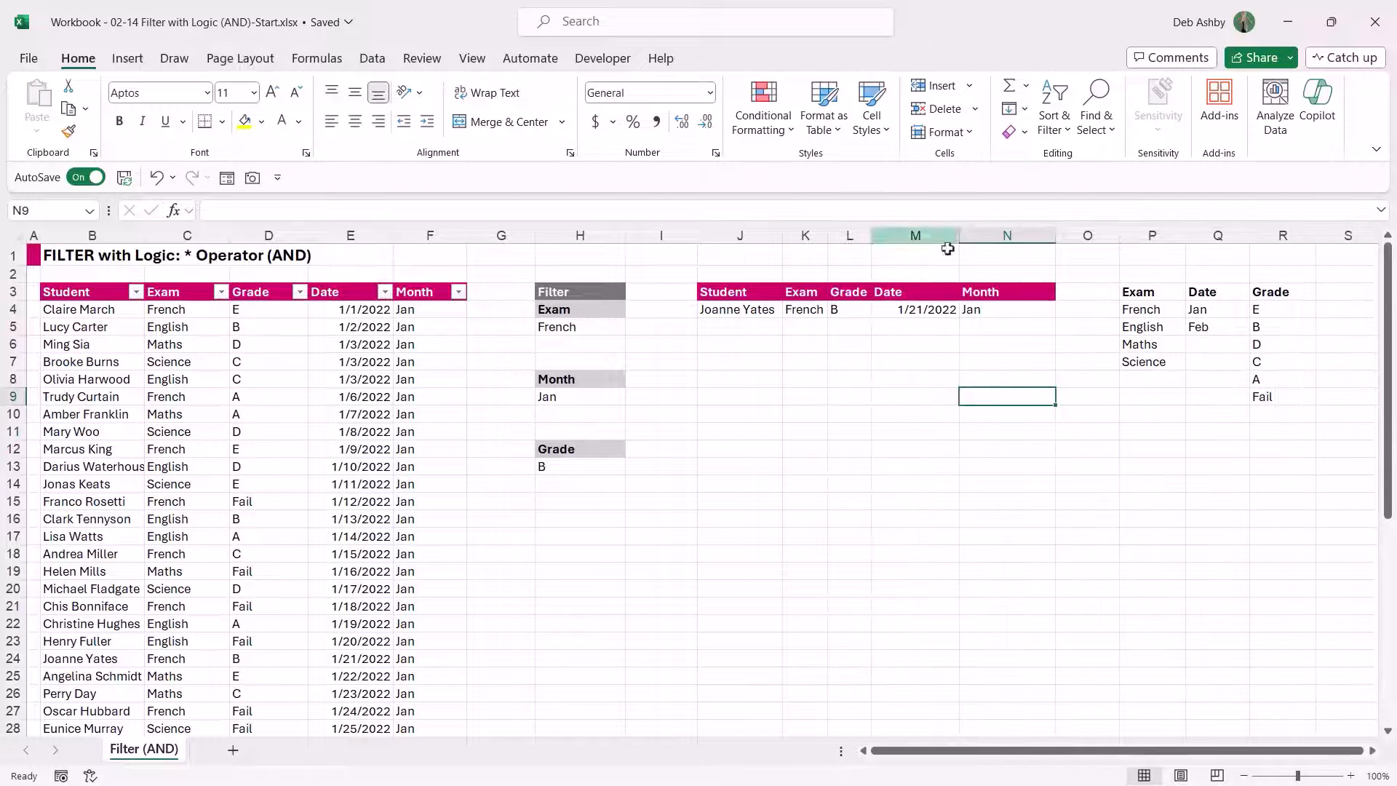
double_click(960, 239)
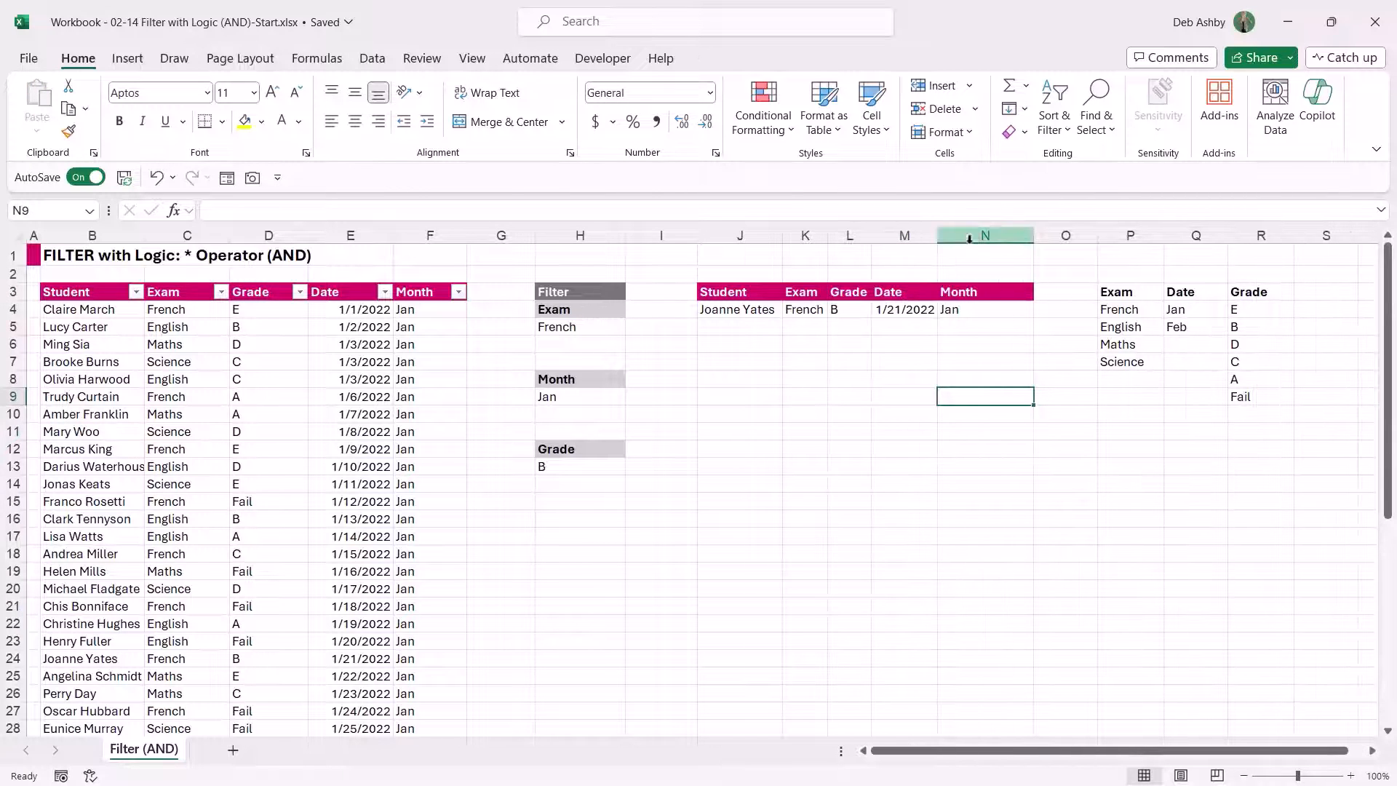
double_click(1033, 239)
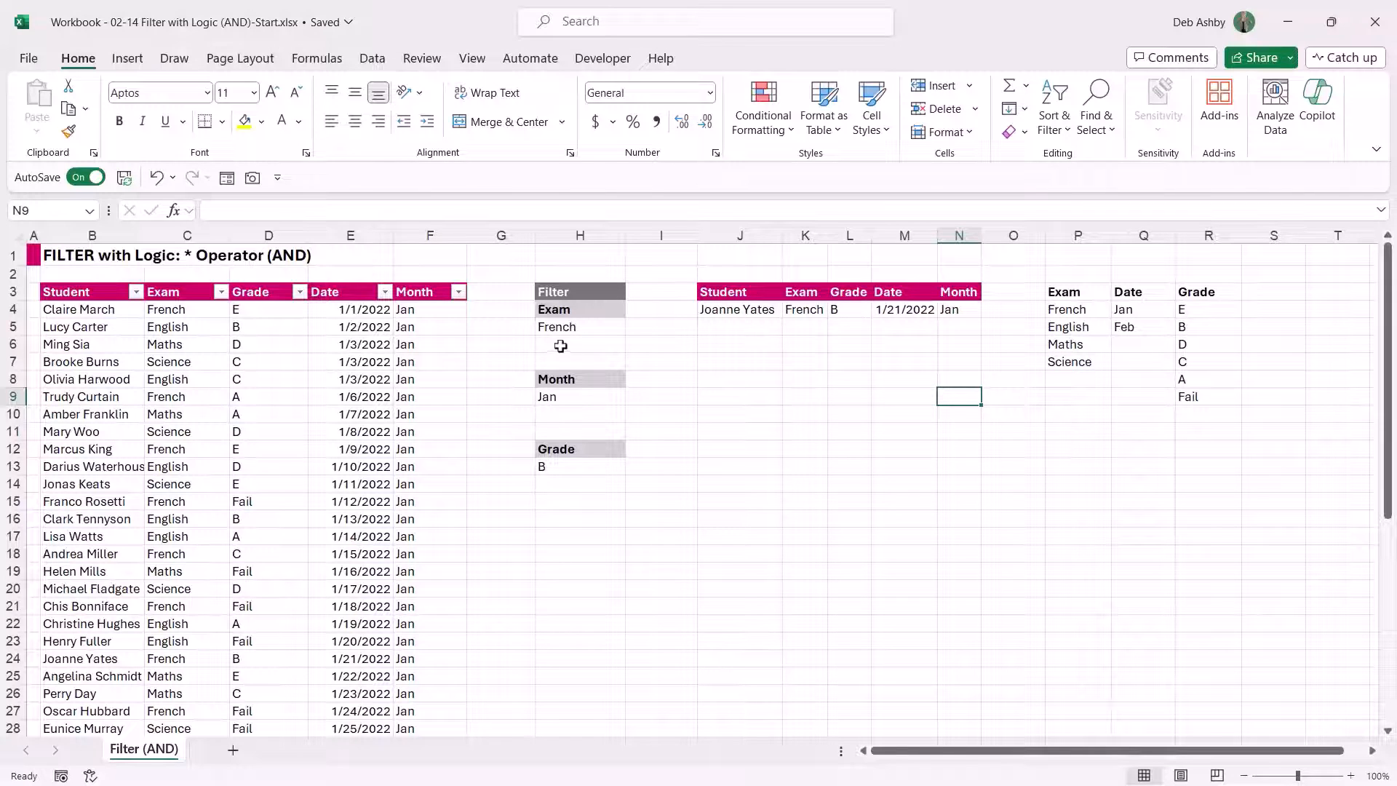
- Test the AND filter by setting the Exam criterion to English and the Month criterion to Feb
left_click(588, 326)
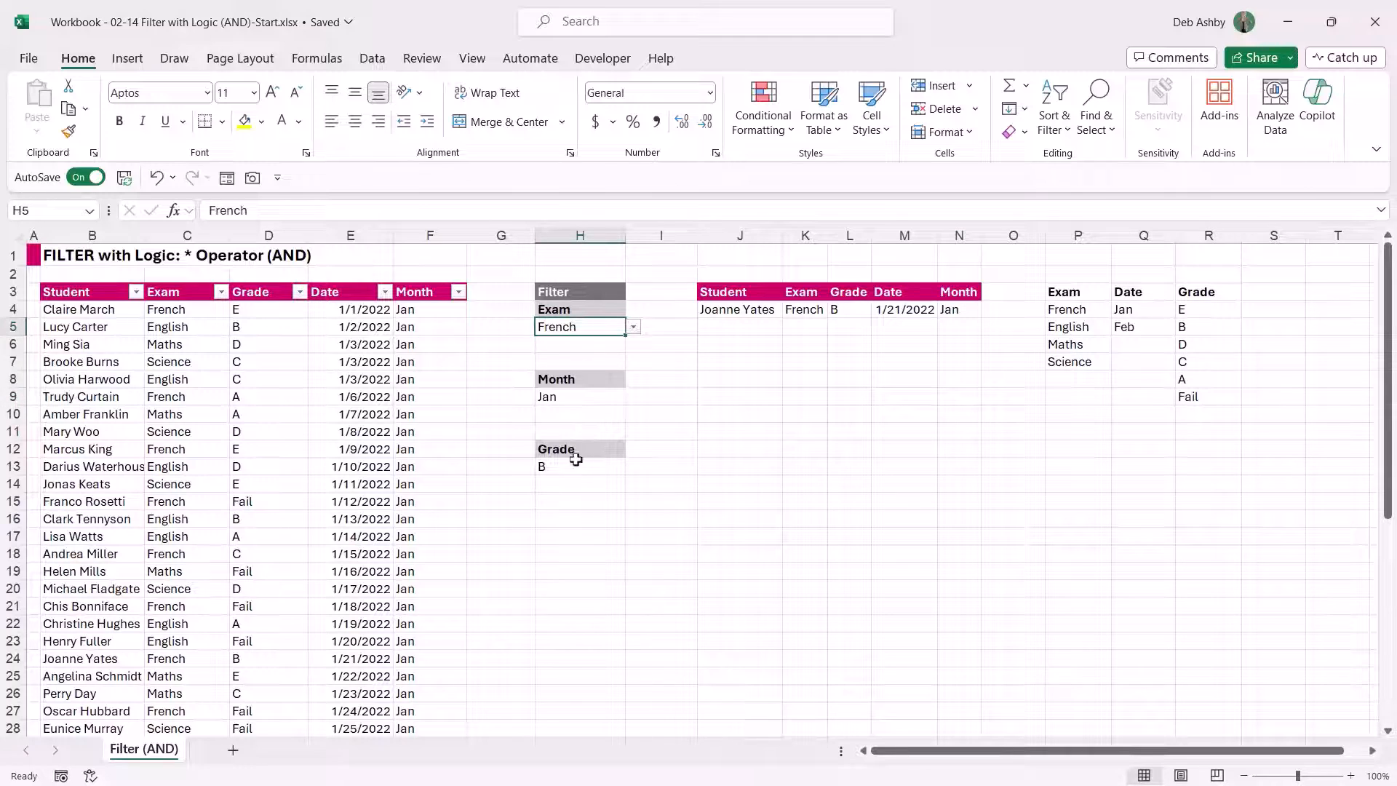
left_click(569, 397)
left_click(567, 469)
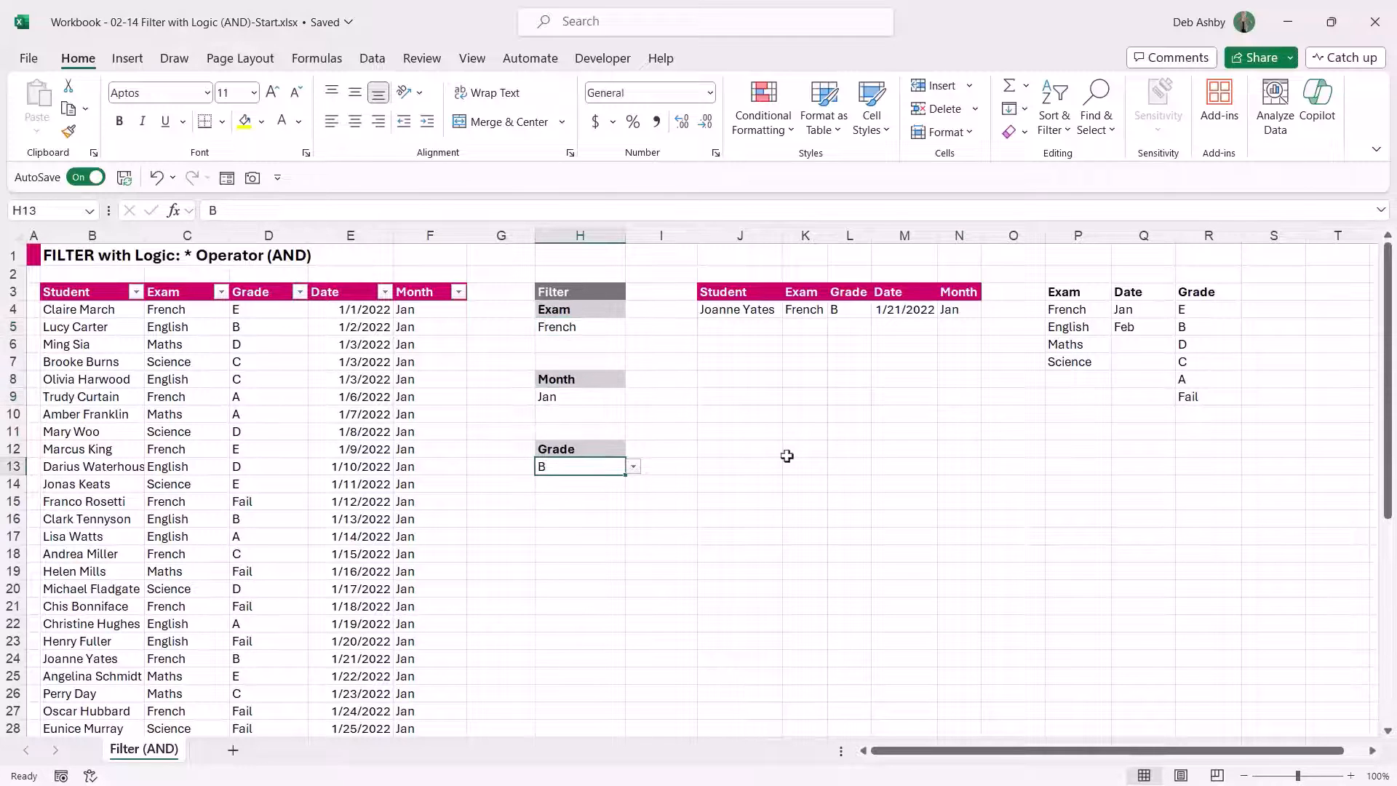
left_click(575, 328)
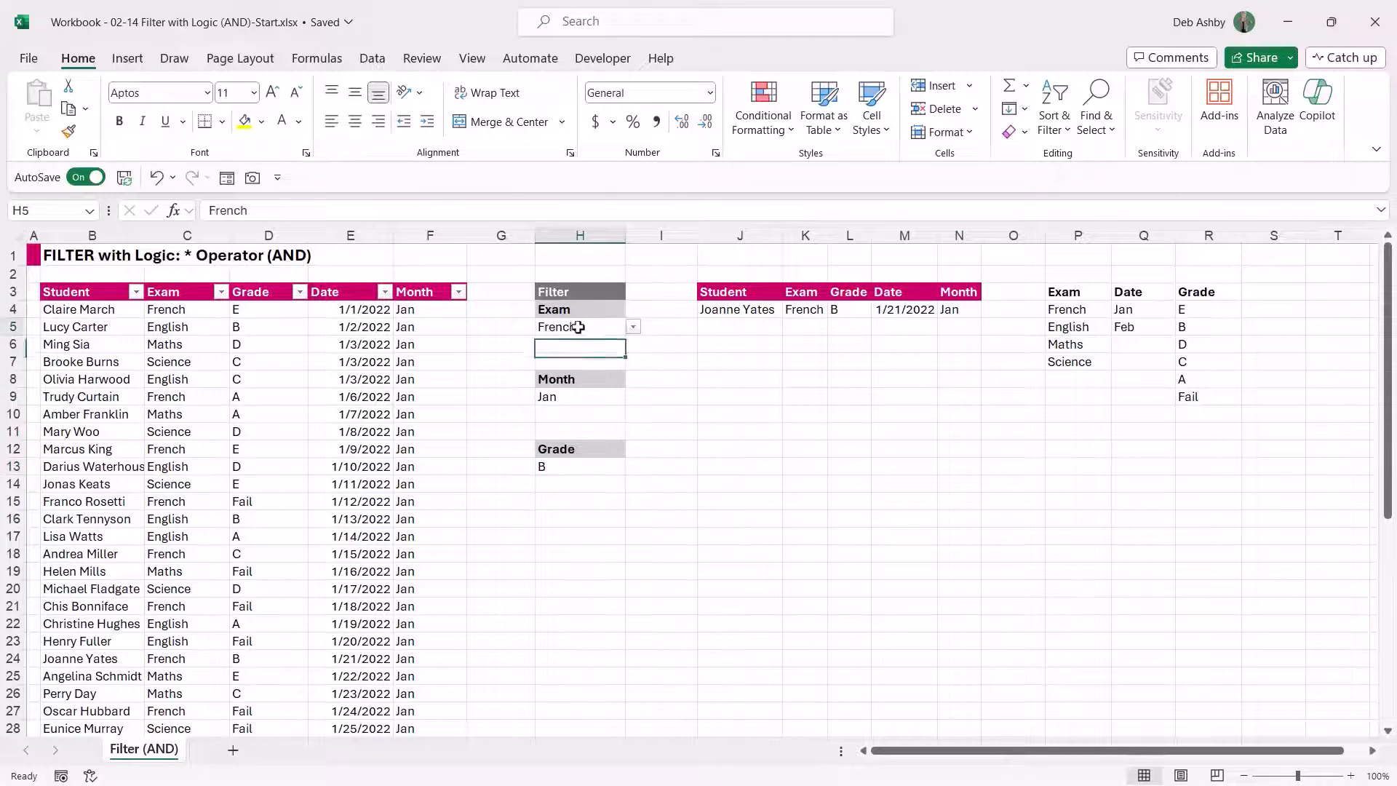
left_click(634, 327)
left_click(585, 360)
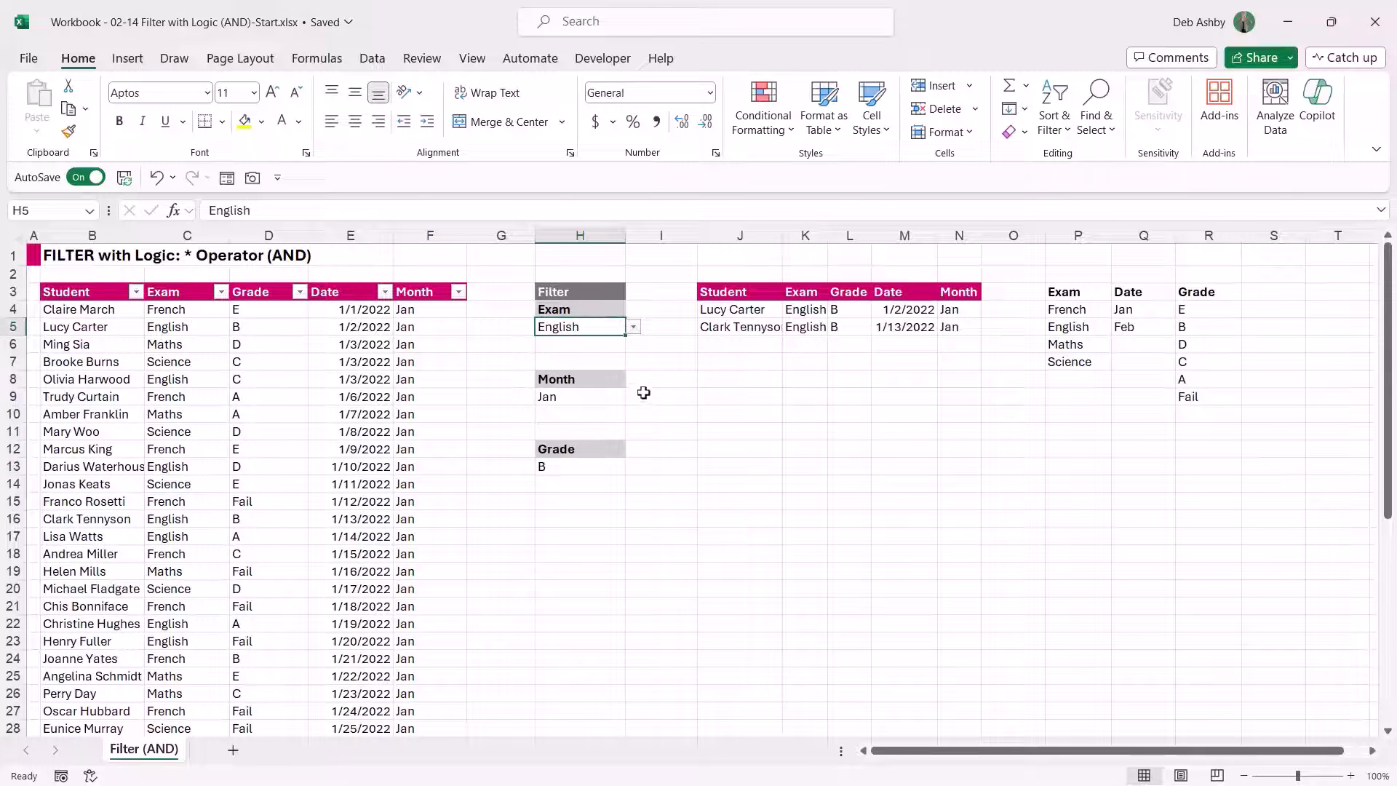
left_click(599, 396)
left_click(634, 398)
left_click(553, 430)
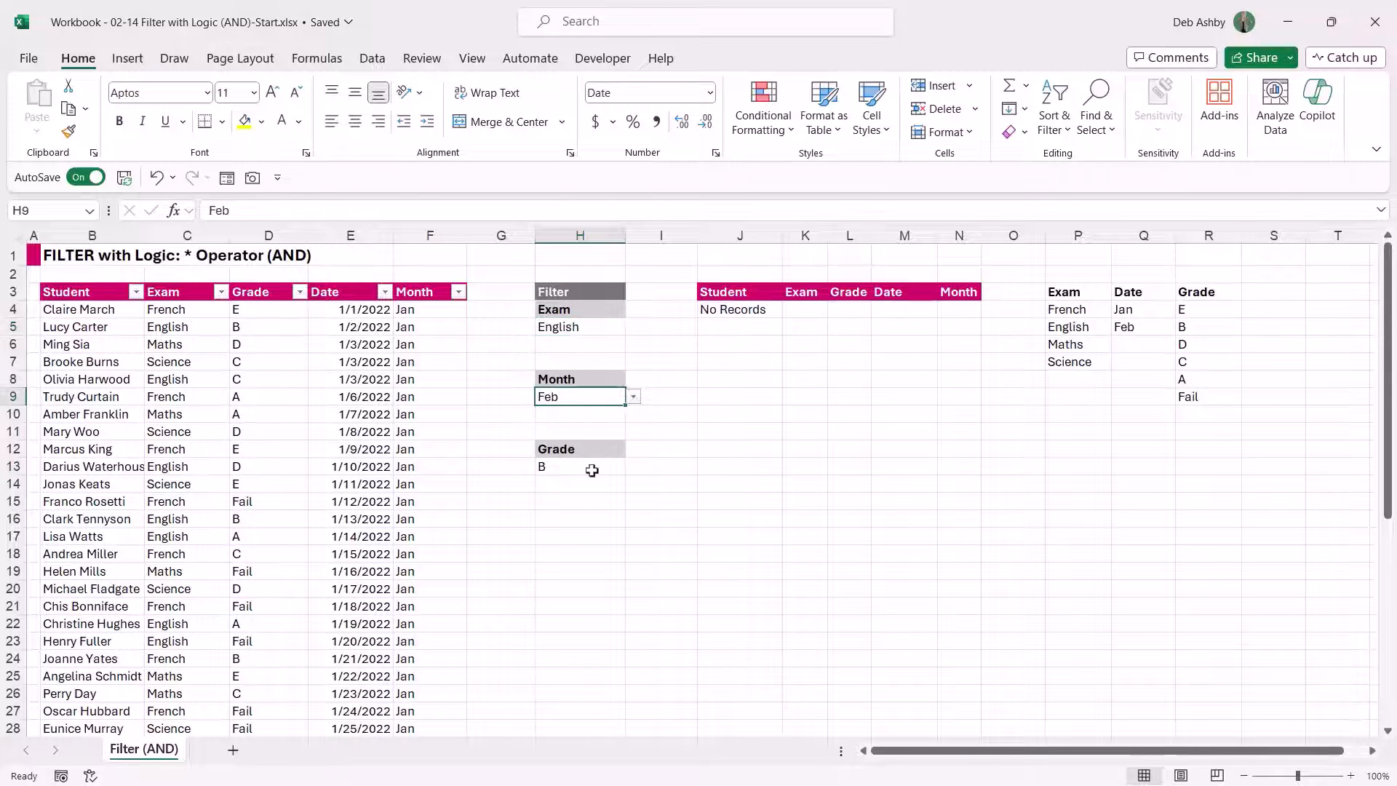
left_click(586, 467)
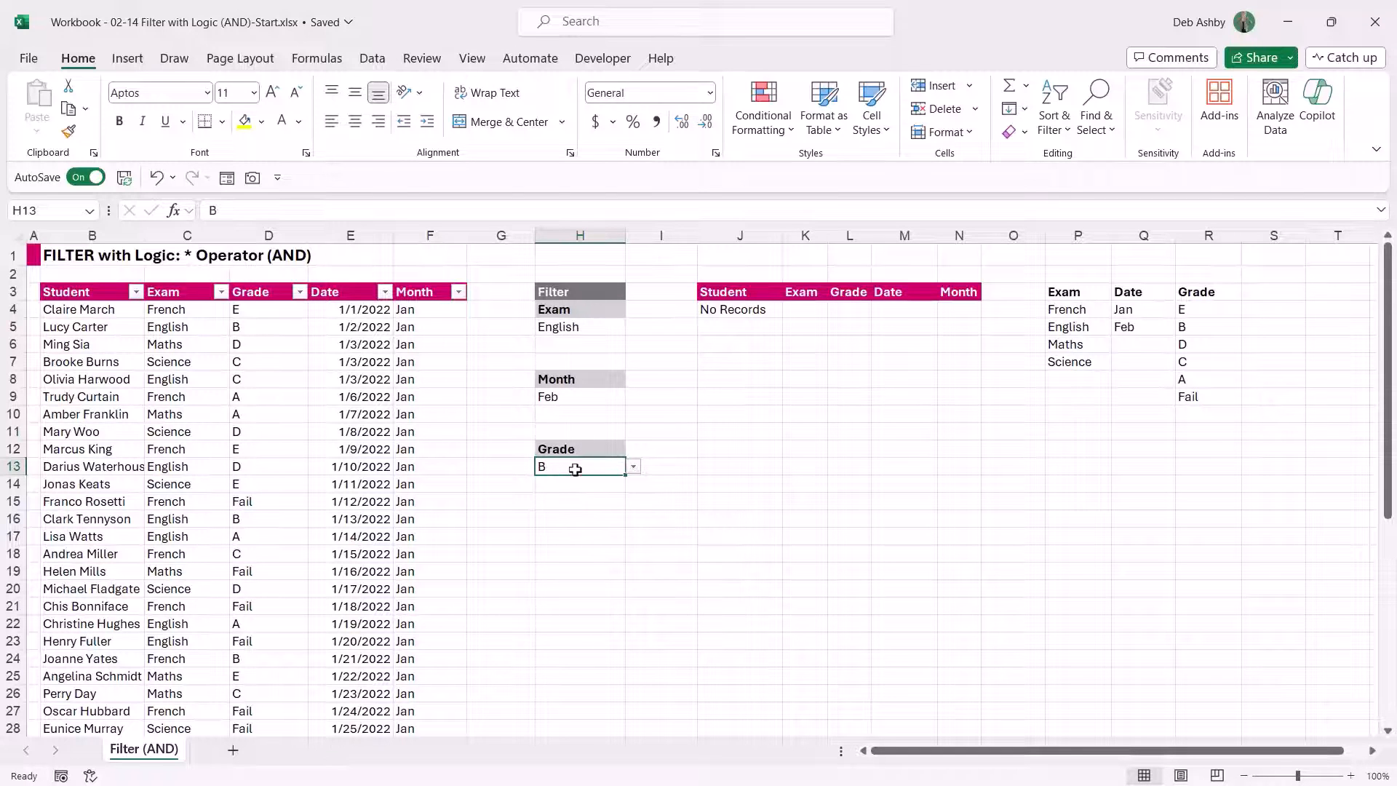
- Set the Exam criterion in H5 to Maths and the Month criterion in H9 to Jan
left_click(575, 327)
left_click(634, 327)
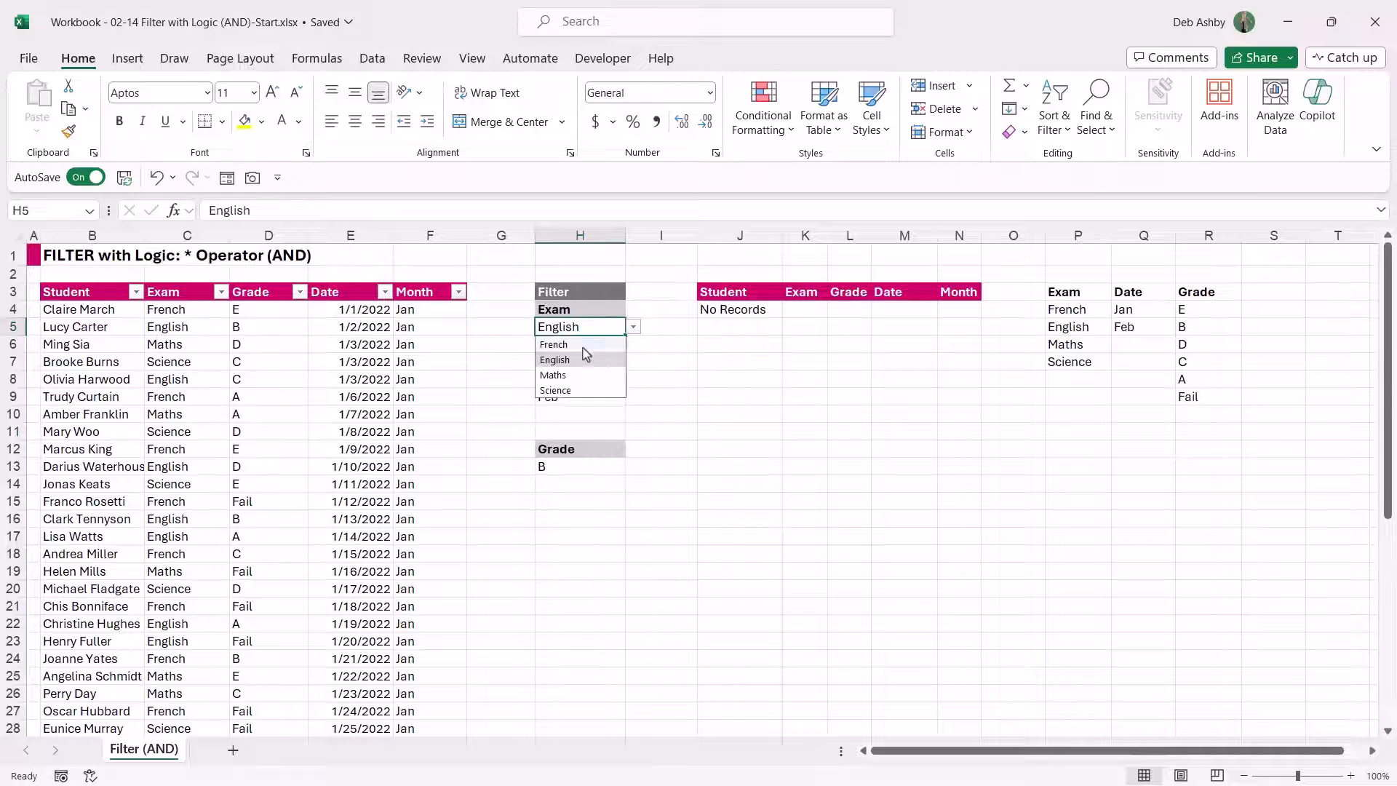
left_click(597, 375)
left_click(586, 399)
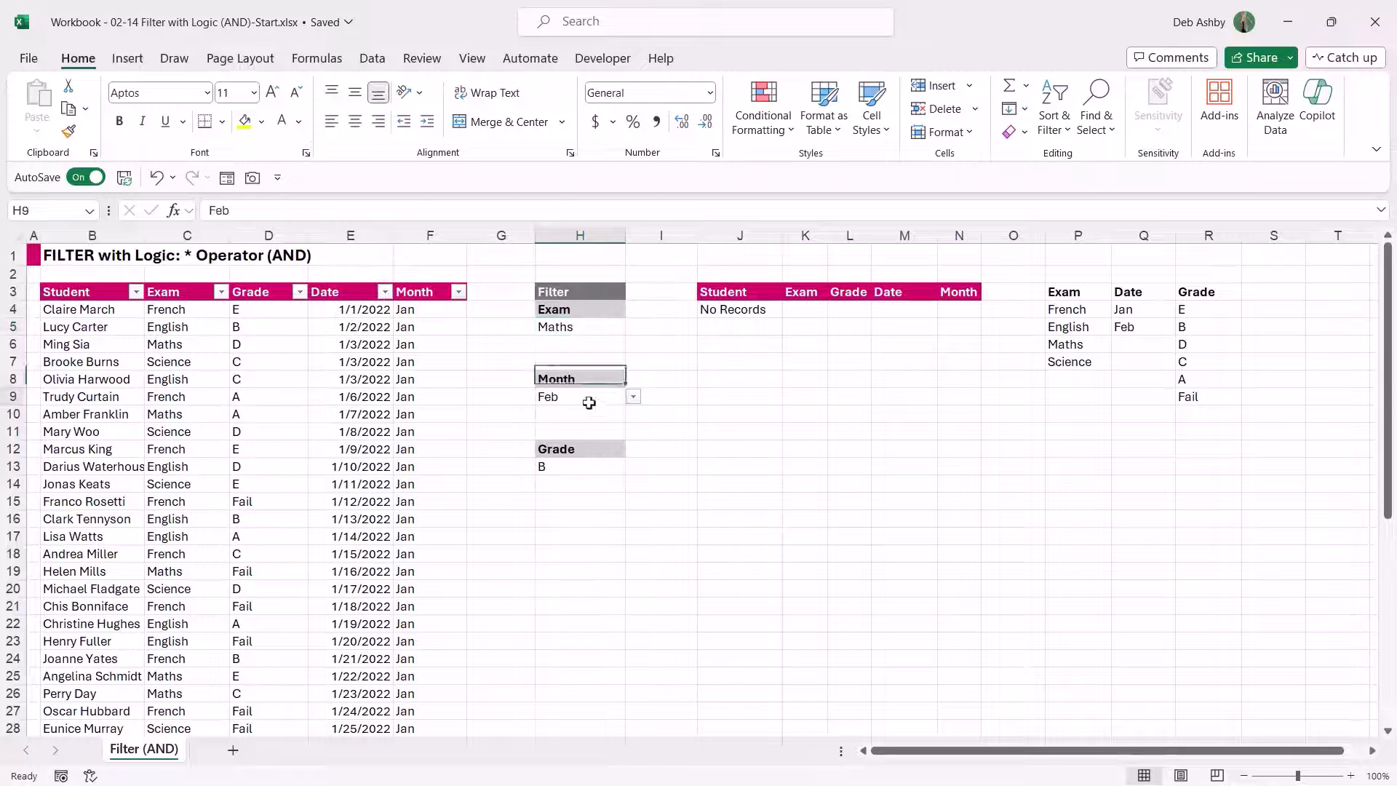
left_click(634, 396)
left_click(583, 414)
- Set the Grade criterion in H13 to Fail
left_click(604, 467)
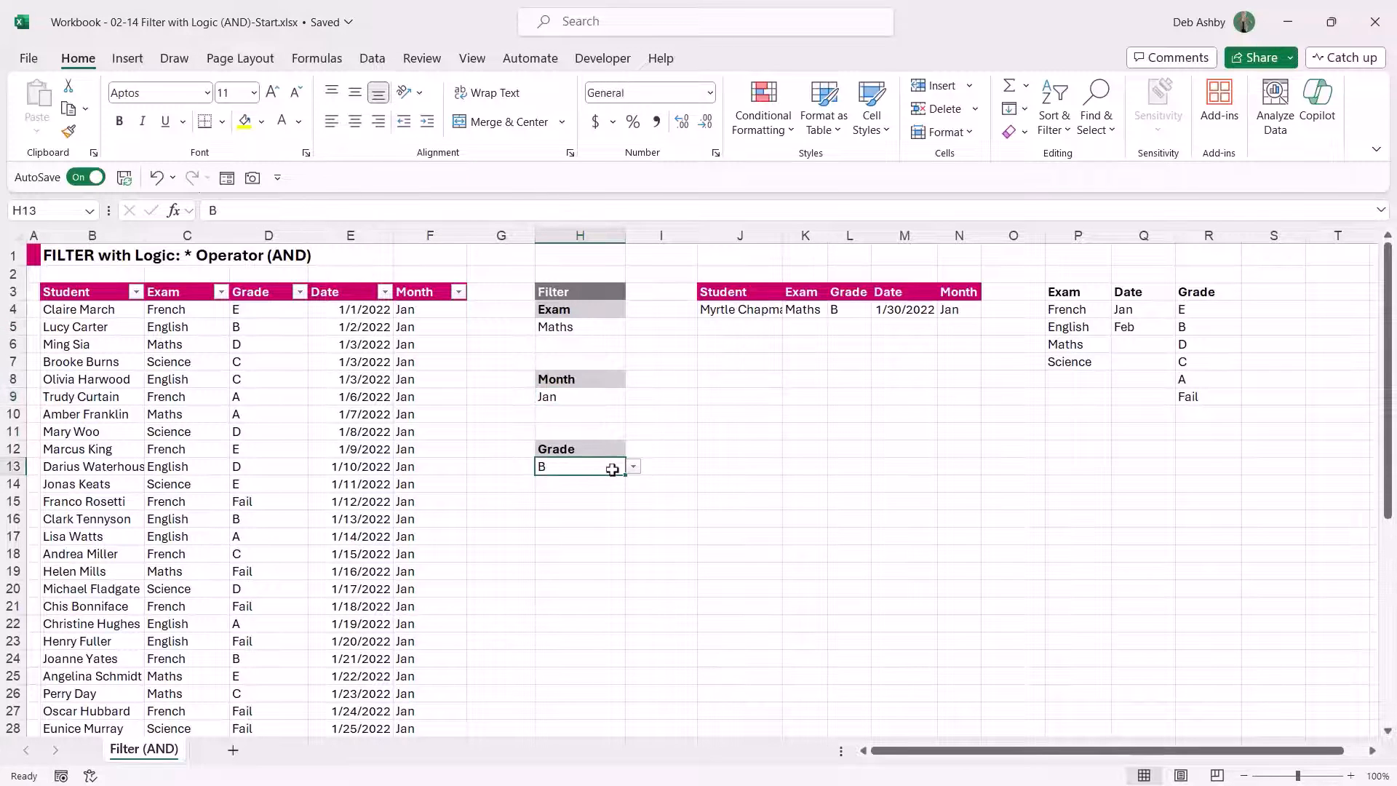
left_click(633, 466)
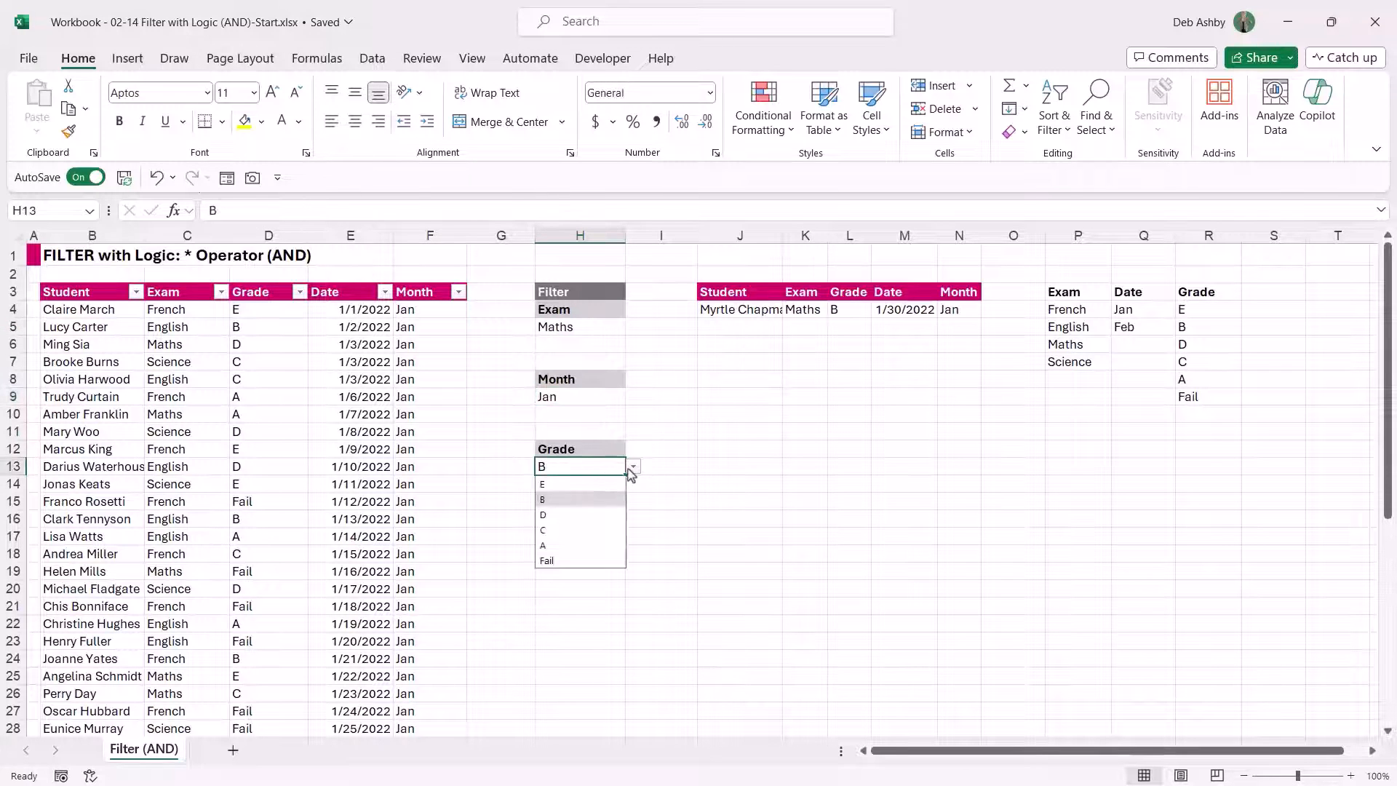
left_click(552, 561)
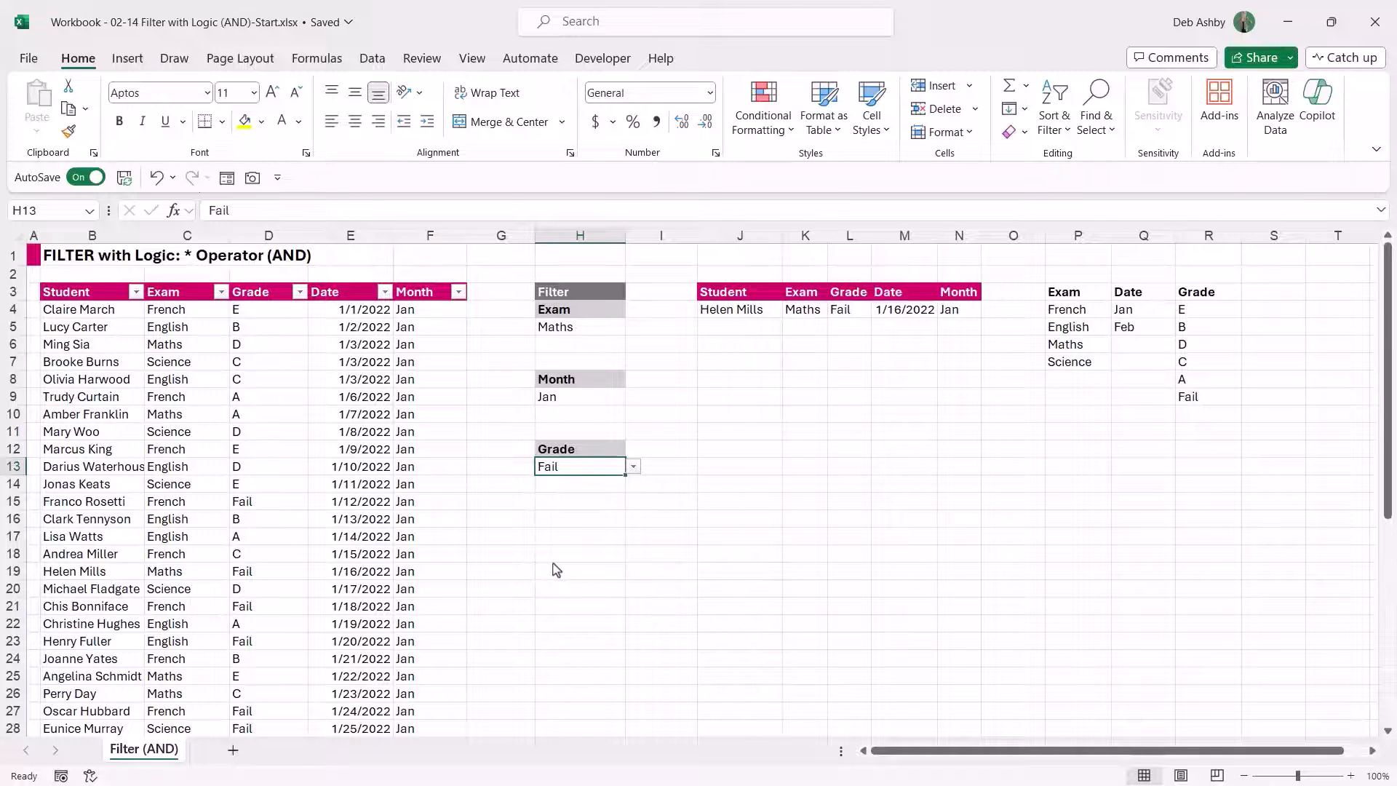
- Compare the Exam, Month and Grade criteria with the record returned in J4:N4
left_click(566, 328)
left_click(569, 397)
left_click(564, 466)
left_click_drag(717, 312, 955, 311)
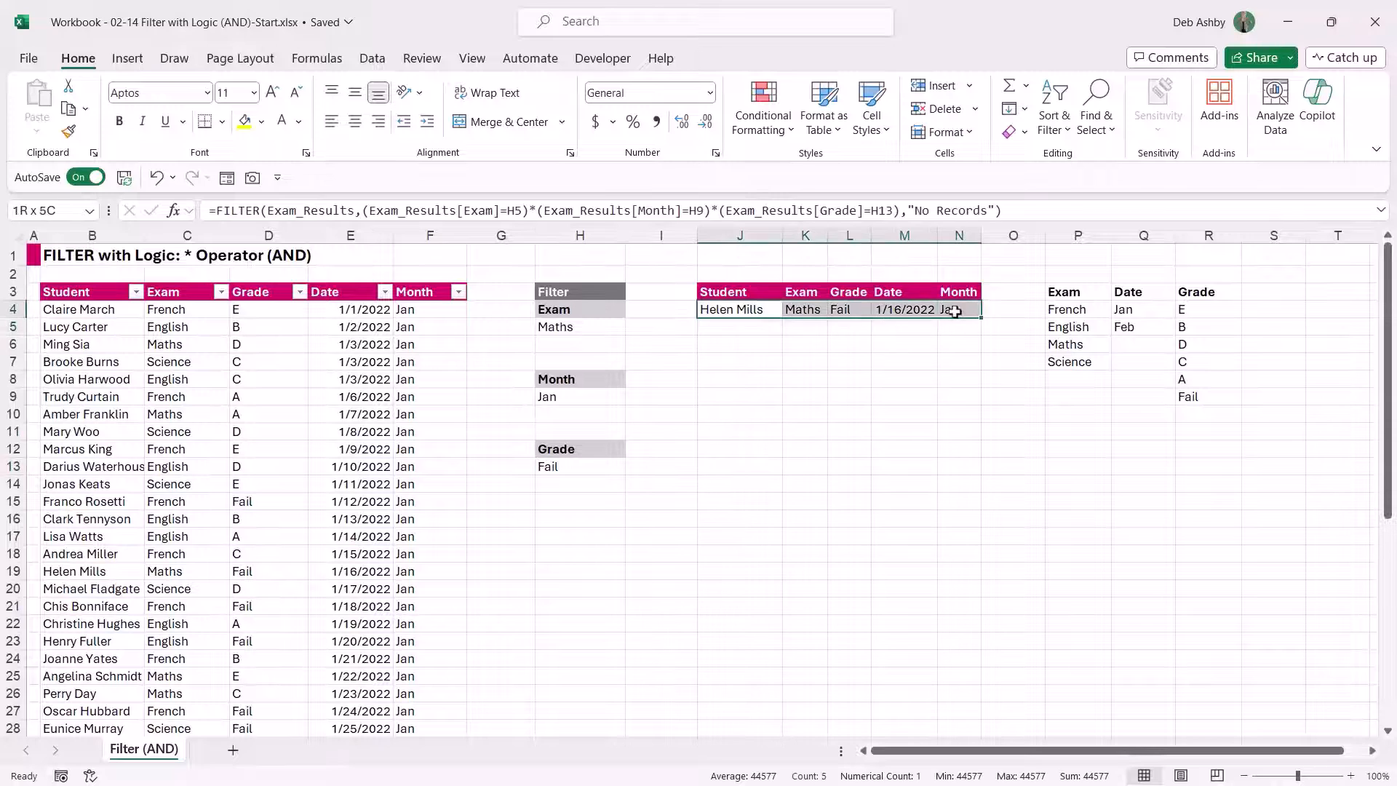
left_click(899, 413)
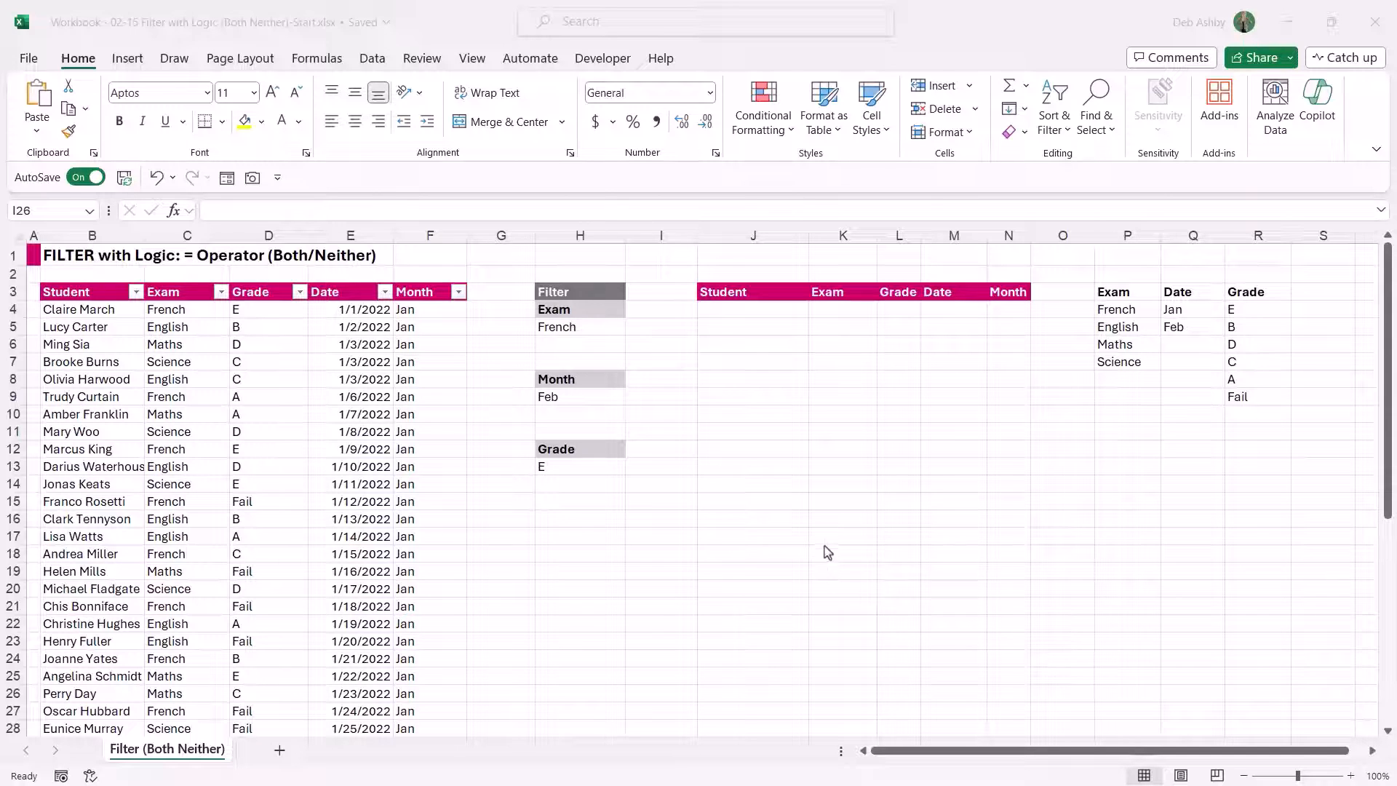
- Examine the Exam criterion in H5 and the Grade criterion in H13 on the Filter (Both Neither) sheet
left_click(722, 315)
left_click(720, 310)
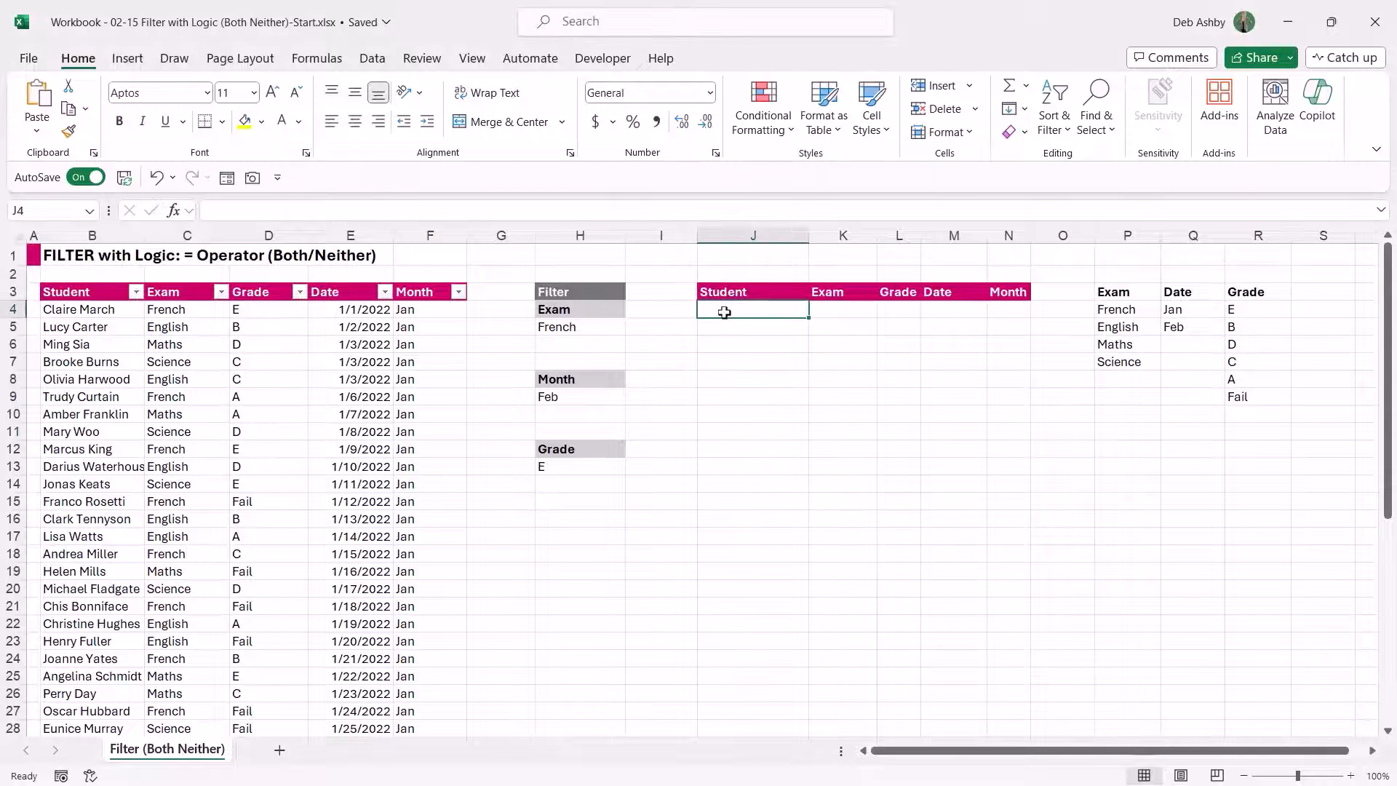
left_click(592, 327)
left_click(595, 468)
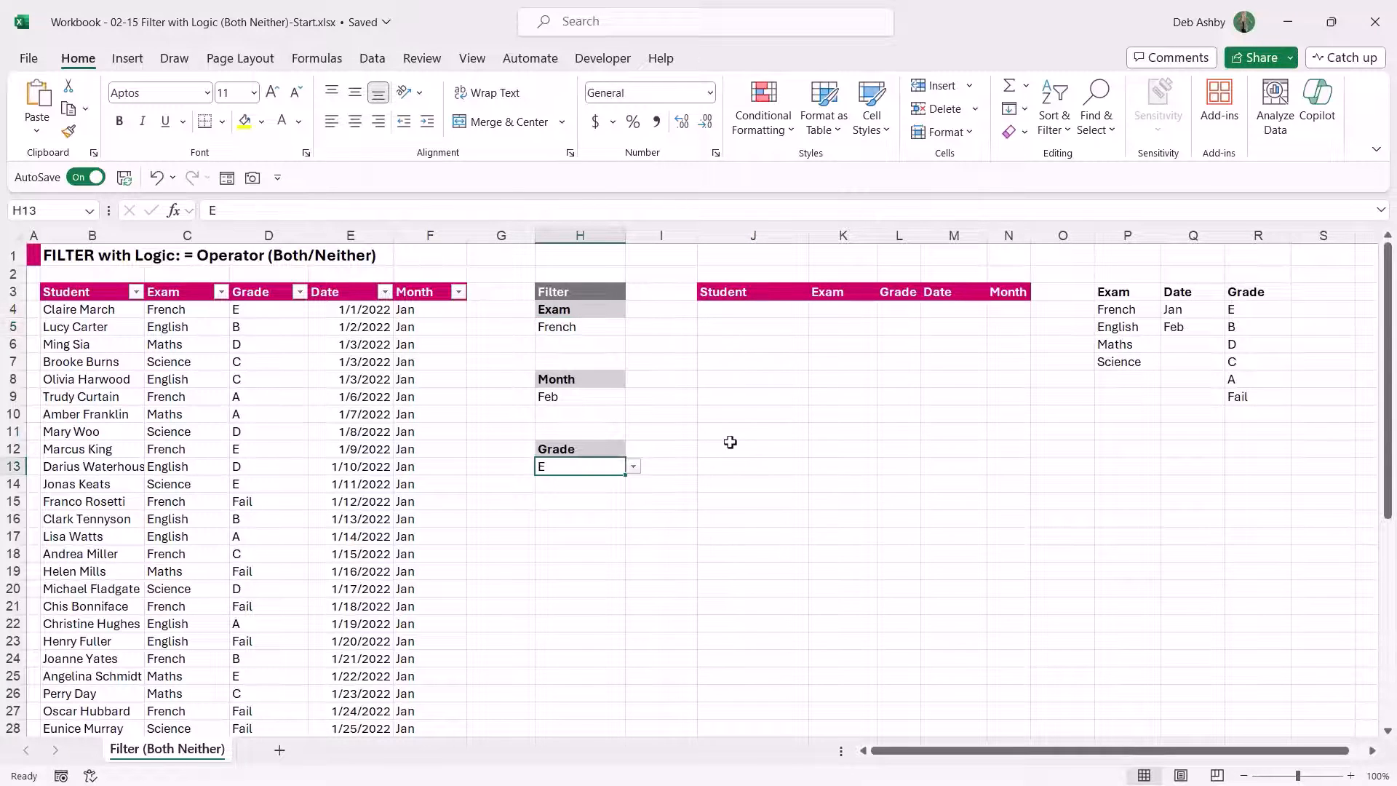
left_click(588, 329)
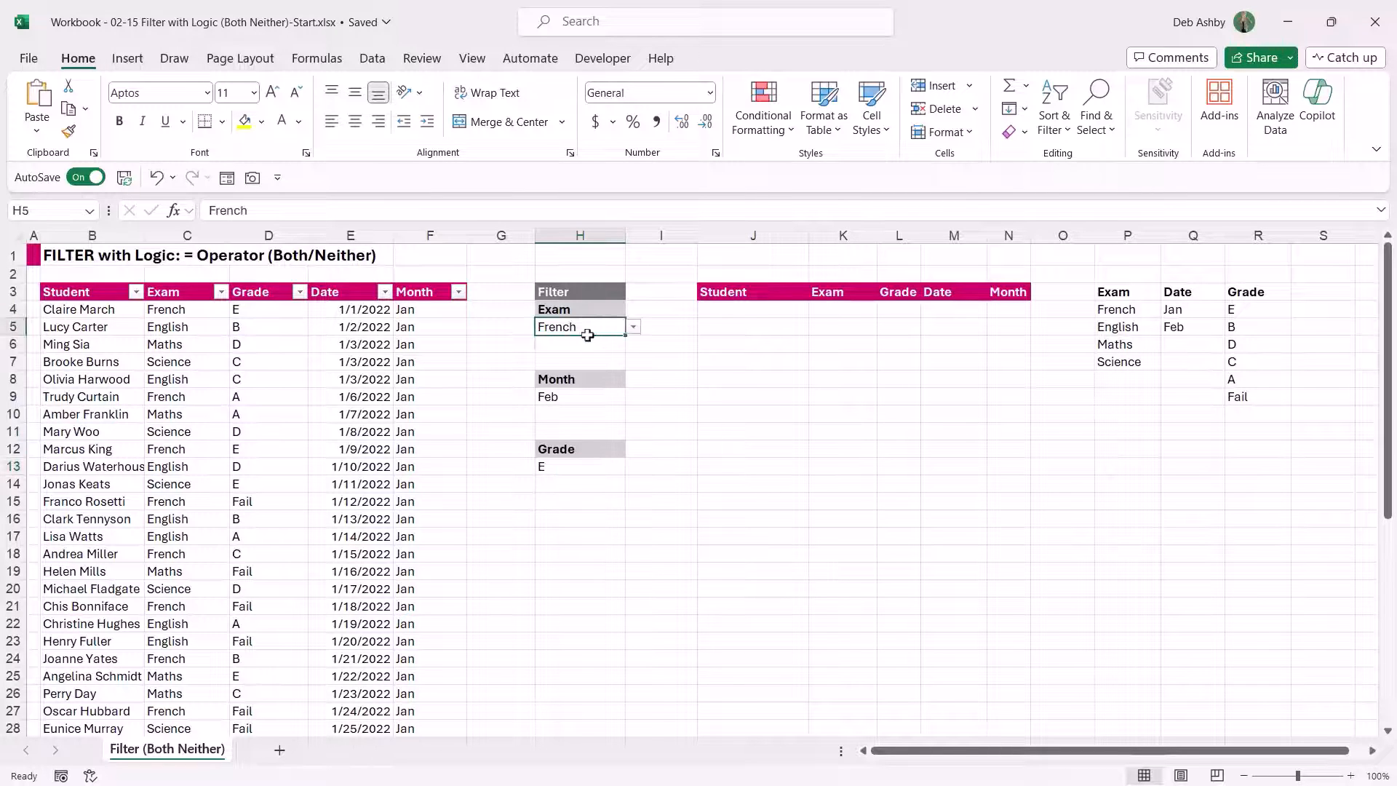
left_click(580, 470)
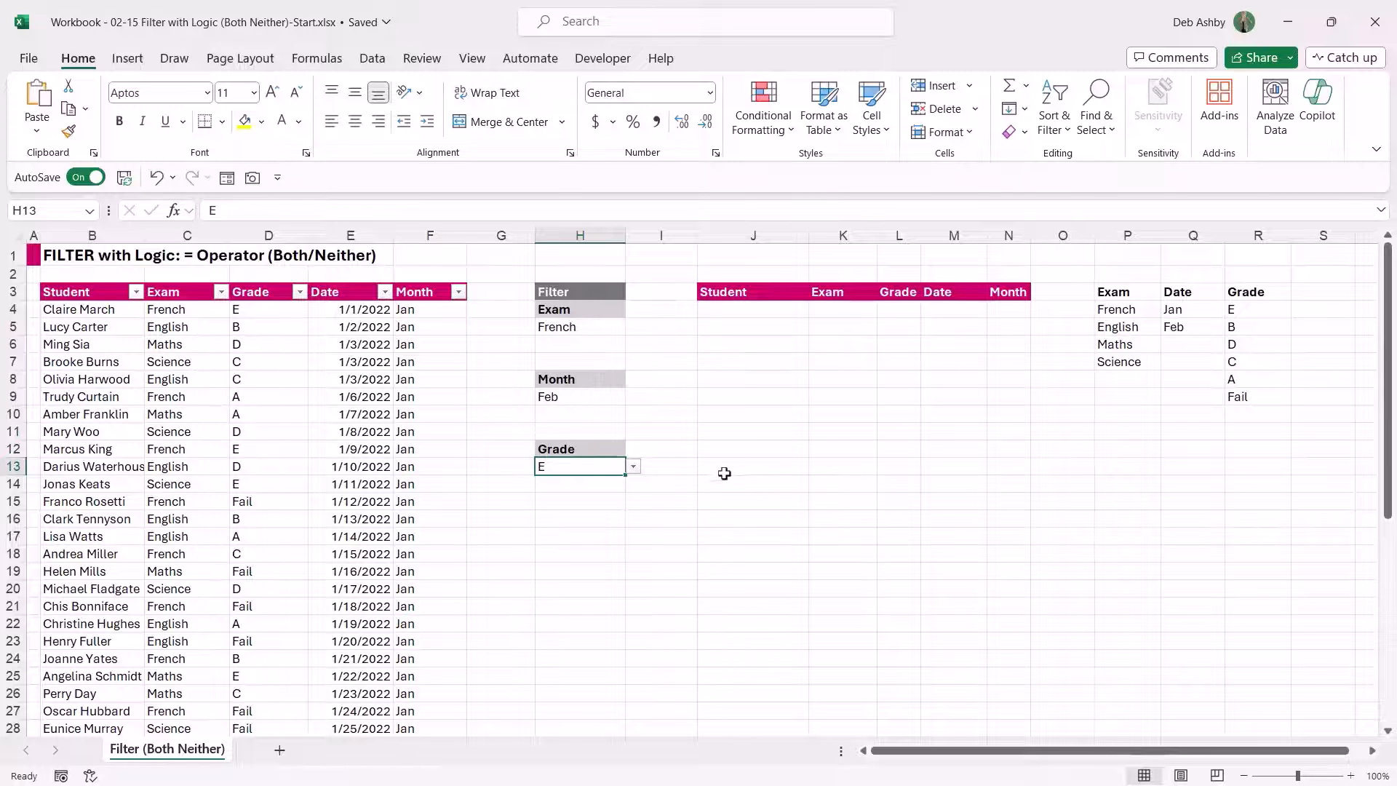
- Start a FILTER formula in J4 with the Exam_Results table as its array
left_click(724, 310)
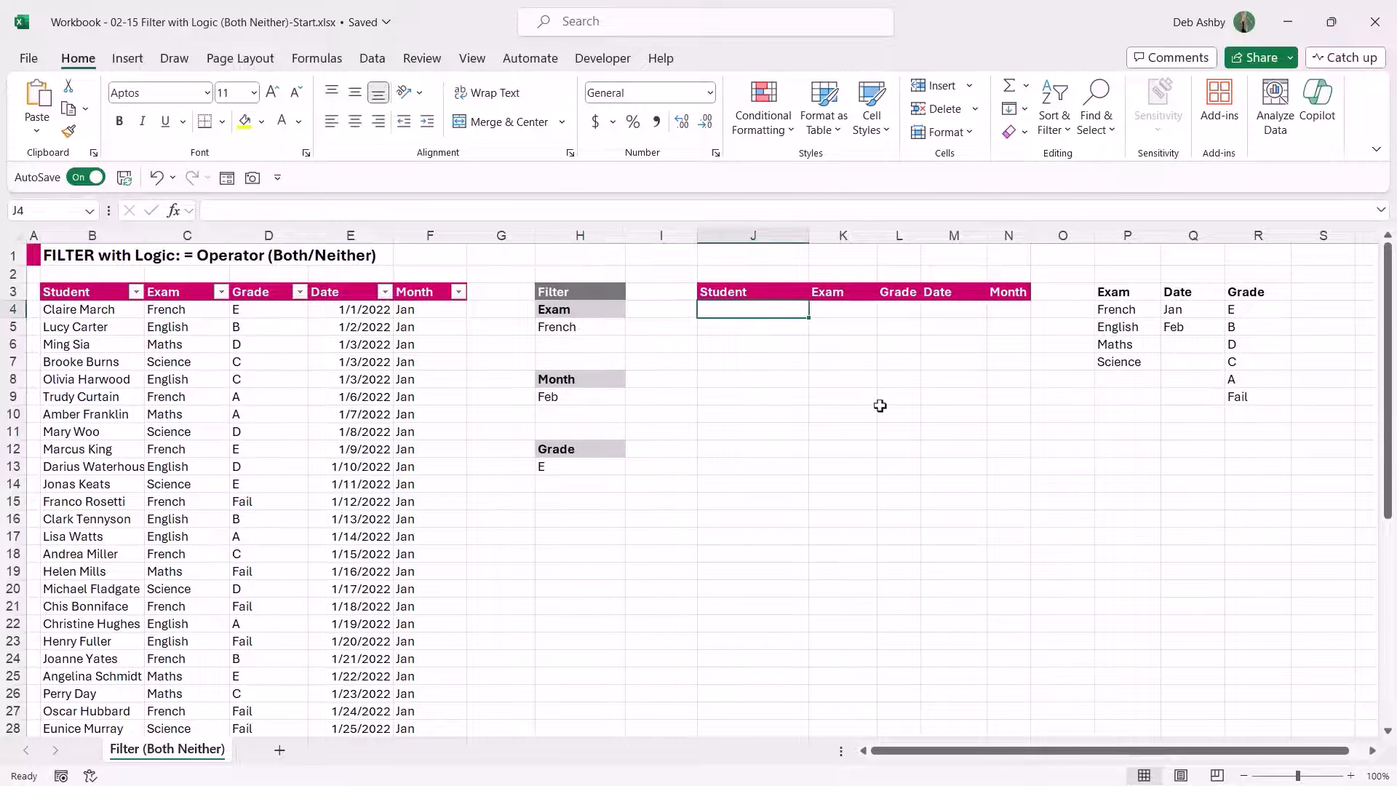
type("=FILTER(")
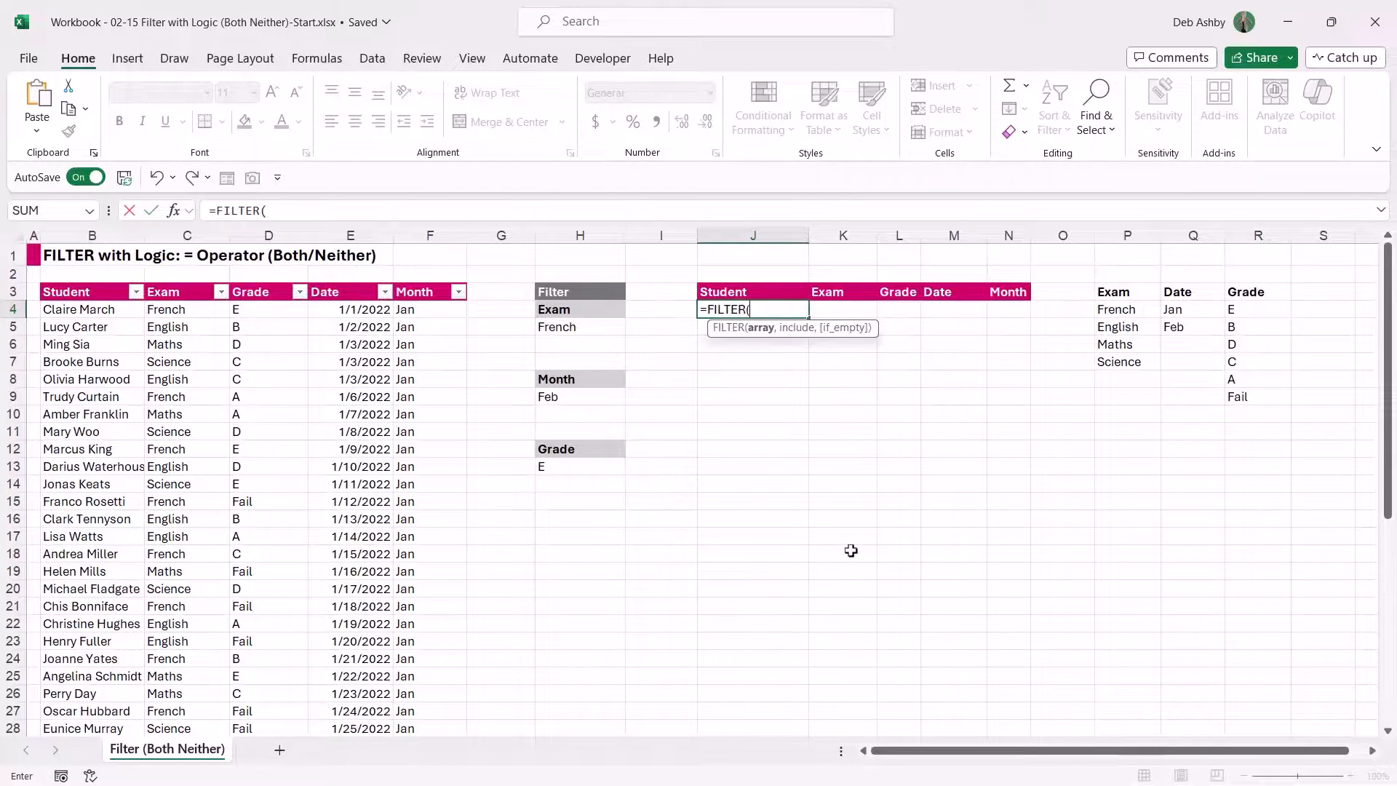
type("Exa")
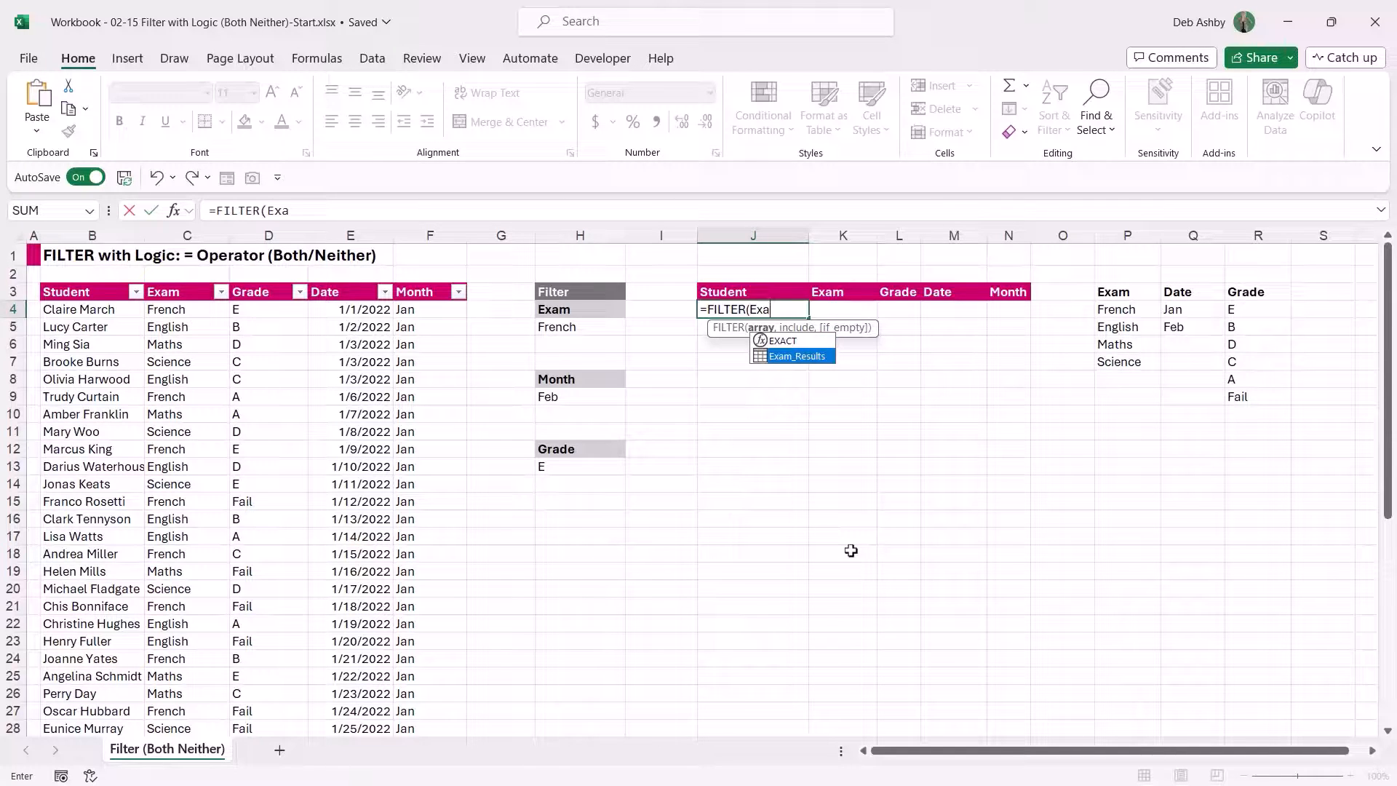
key("Tab")
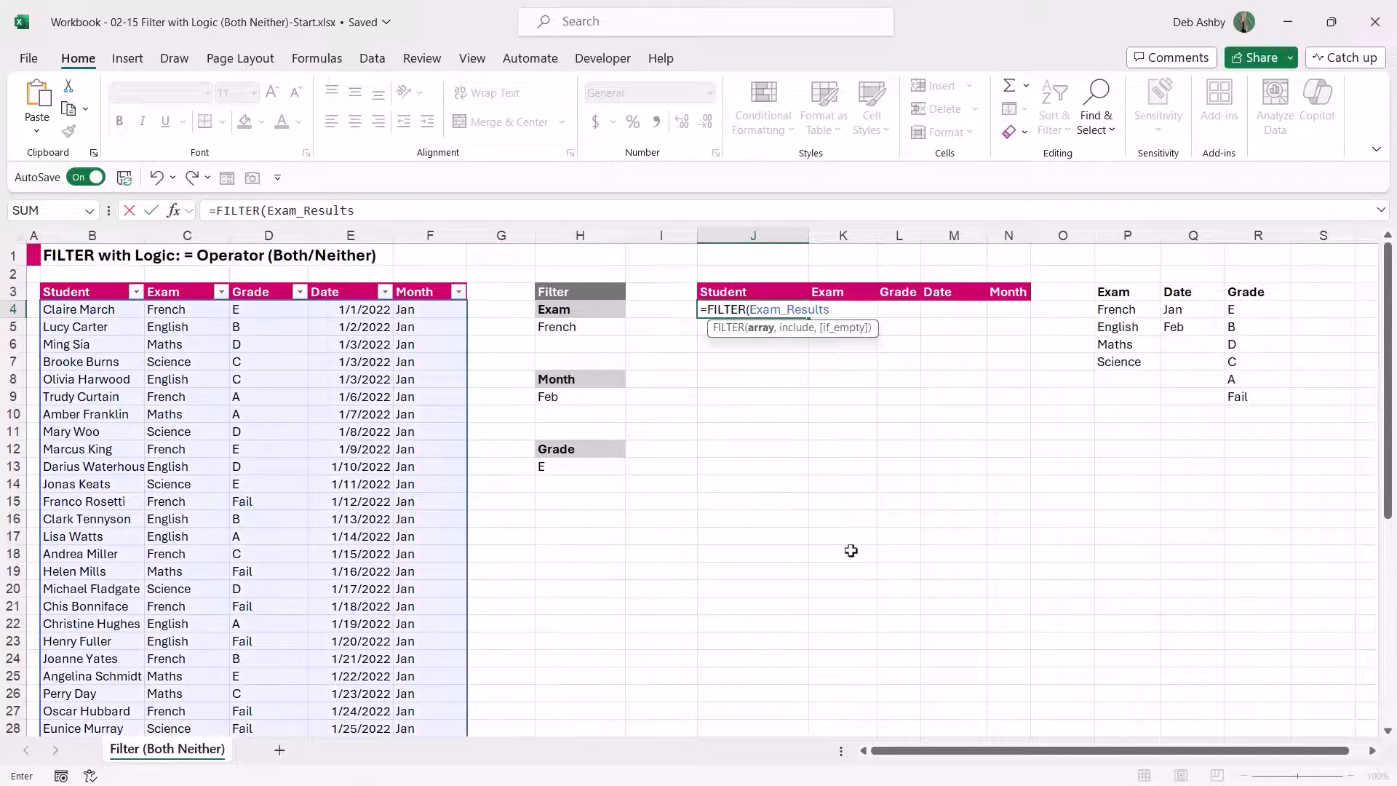
type(",")
- Add the first include condition in parentheses, matching the Exam_Results Exam column to H5 in the Both/Neither formula
type("(")
left_click(193, 280)
type("=")
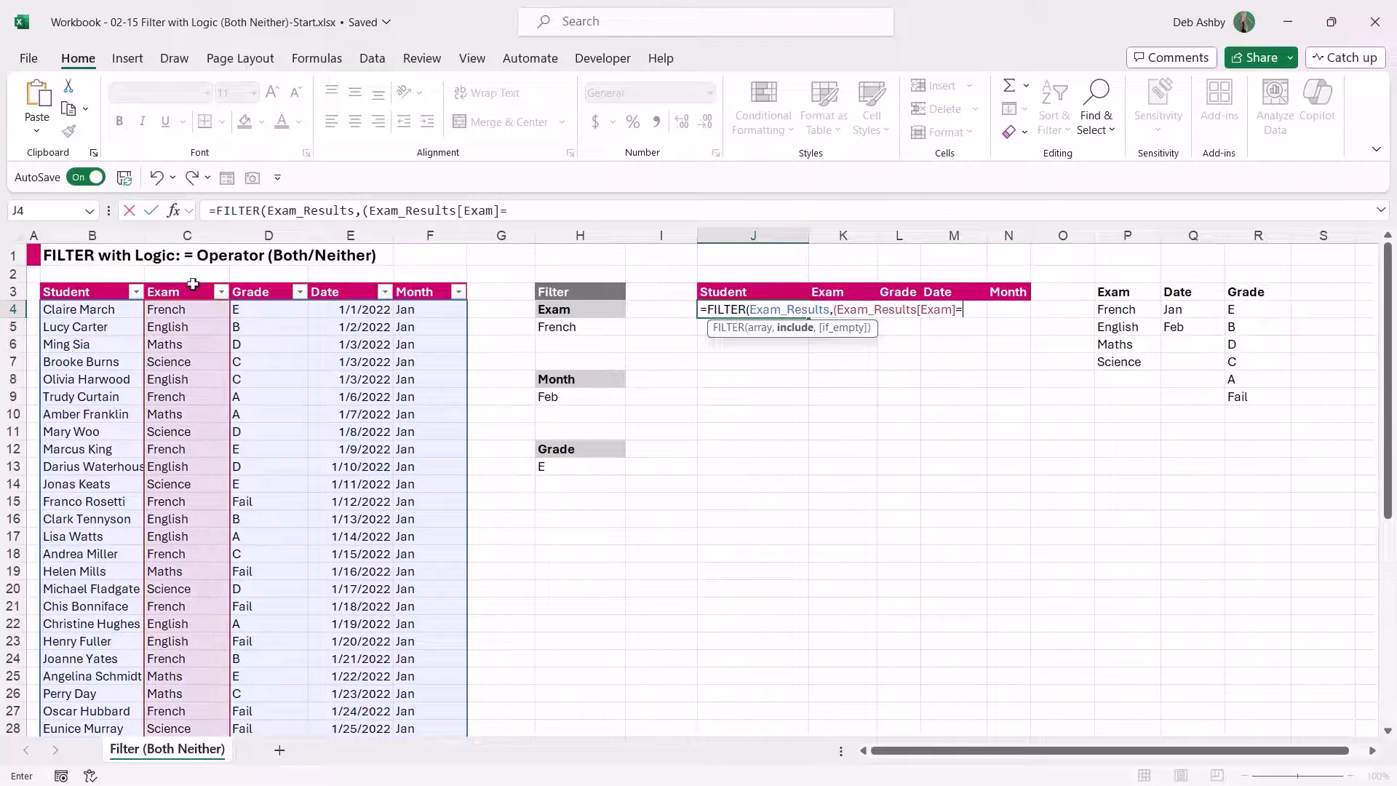
left_click(572, 326)
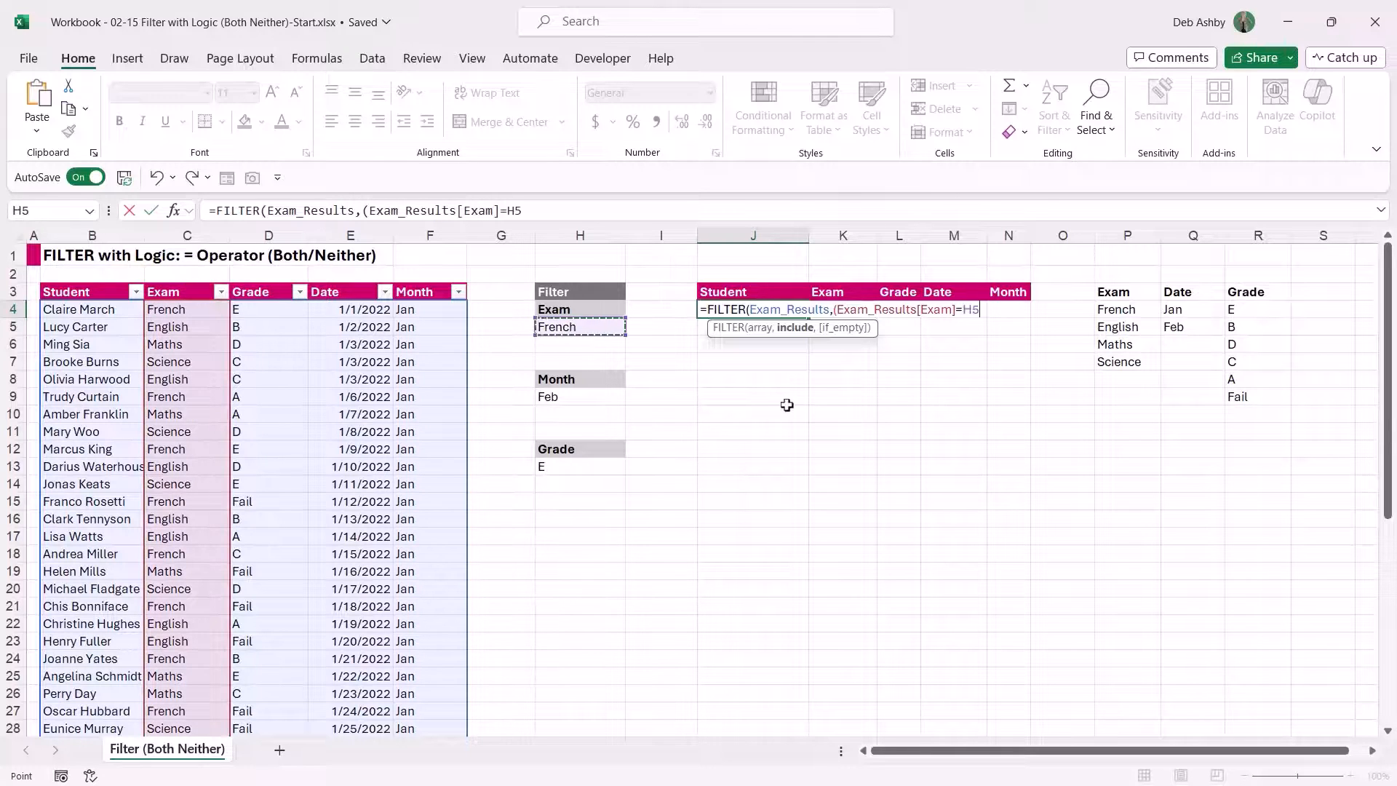
type(")")
- Complete the J4 formula by joining a second parenthesised condition with =, matching the Exam_Results Grade column to H13
type("=(")
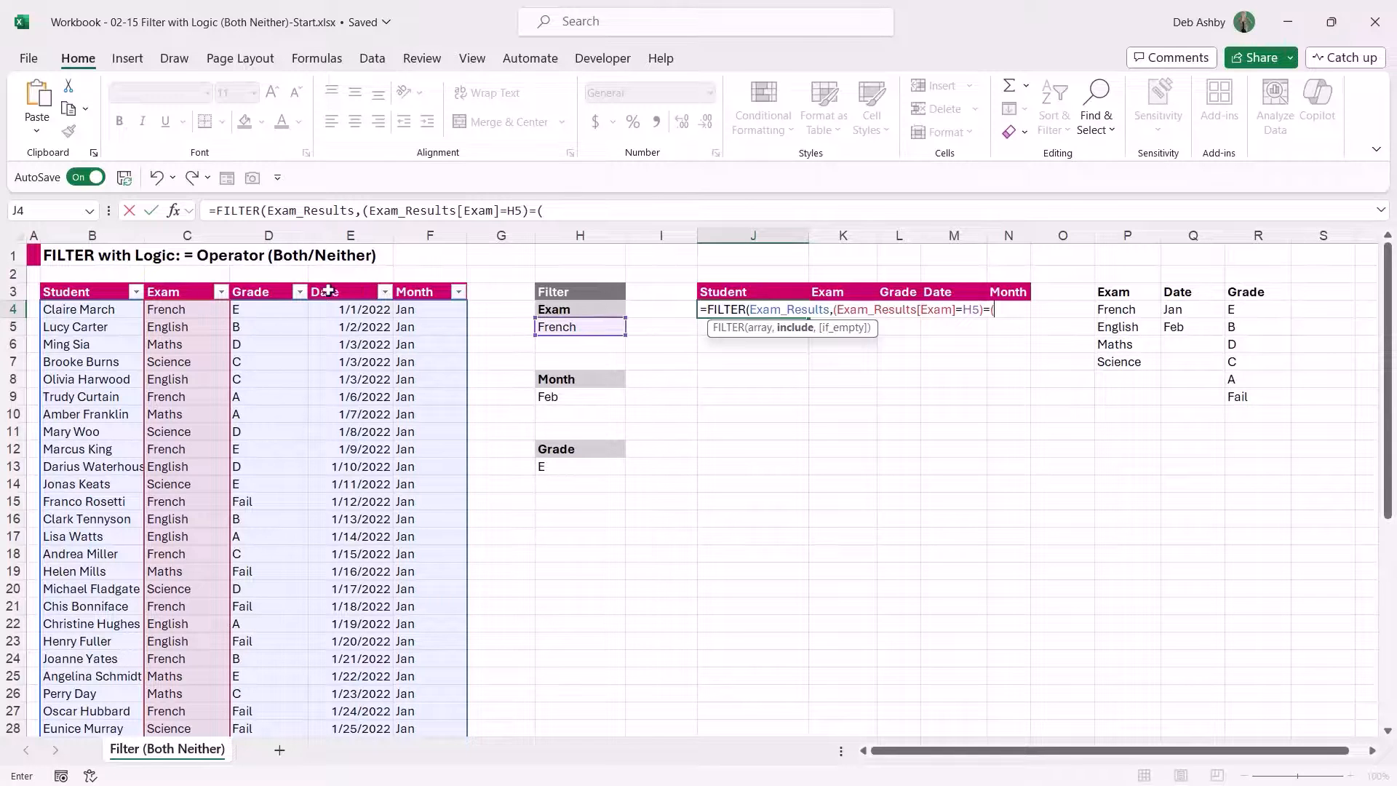
left_click(283, 287)
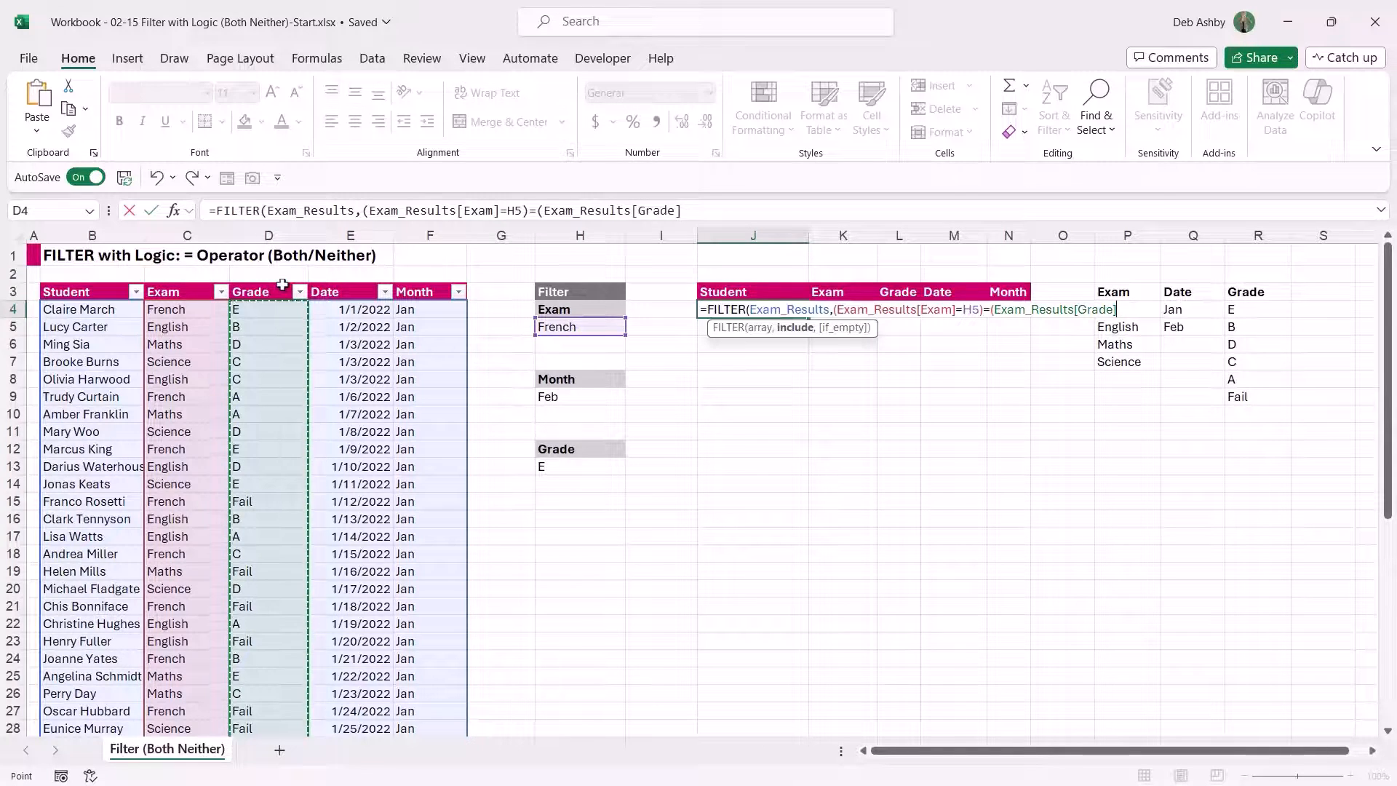
type("=")
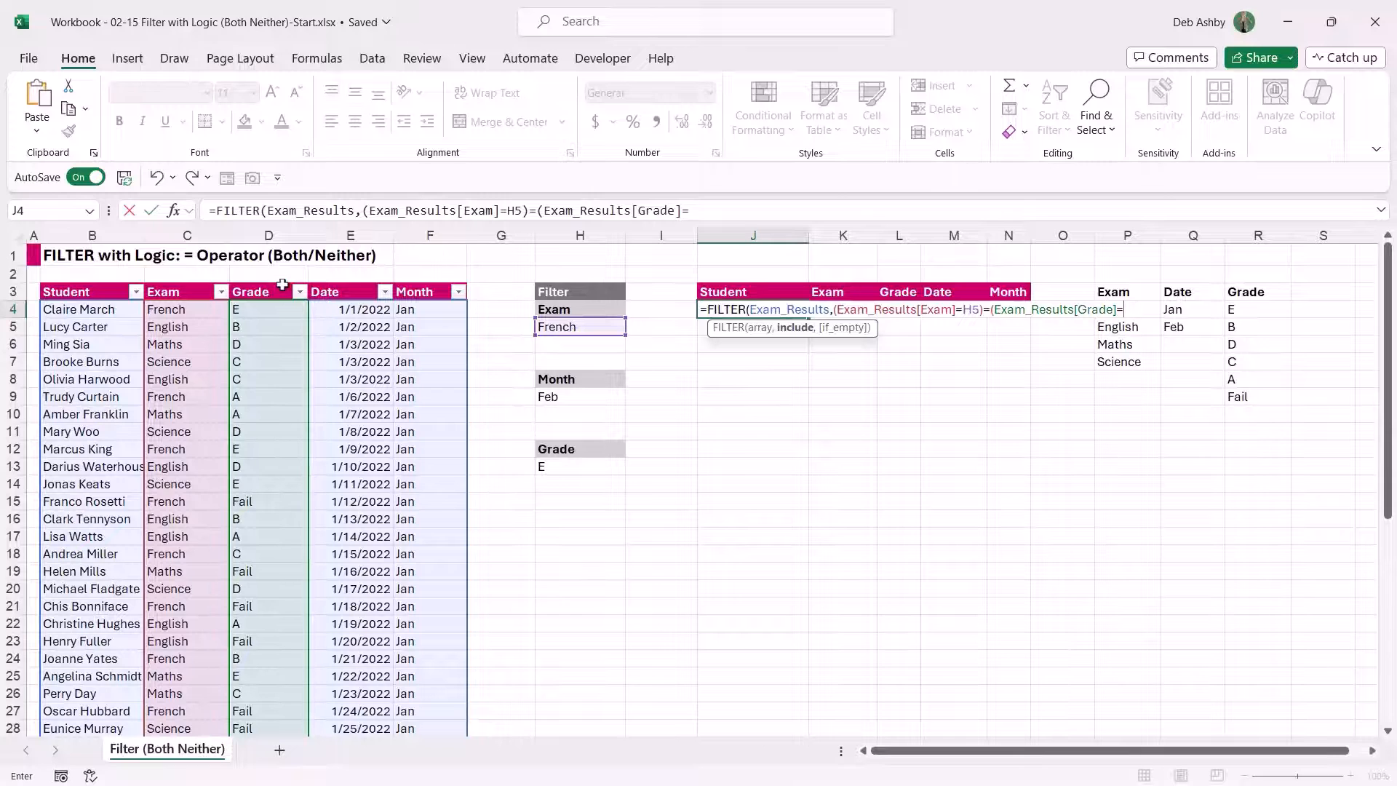
left_click(571, 472)
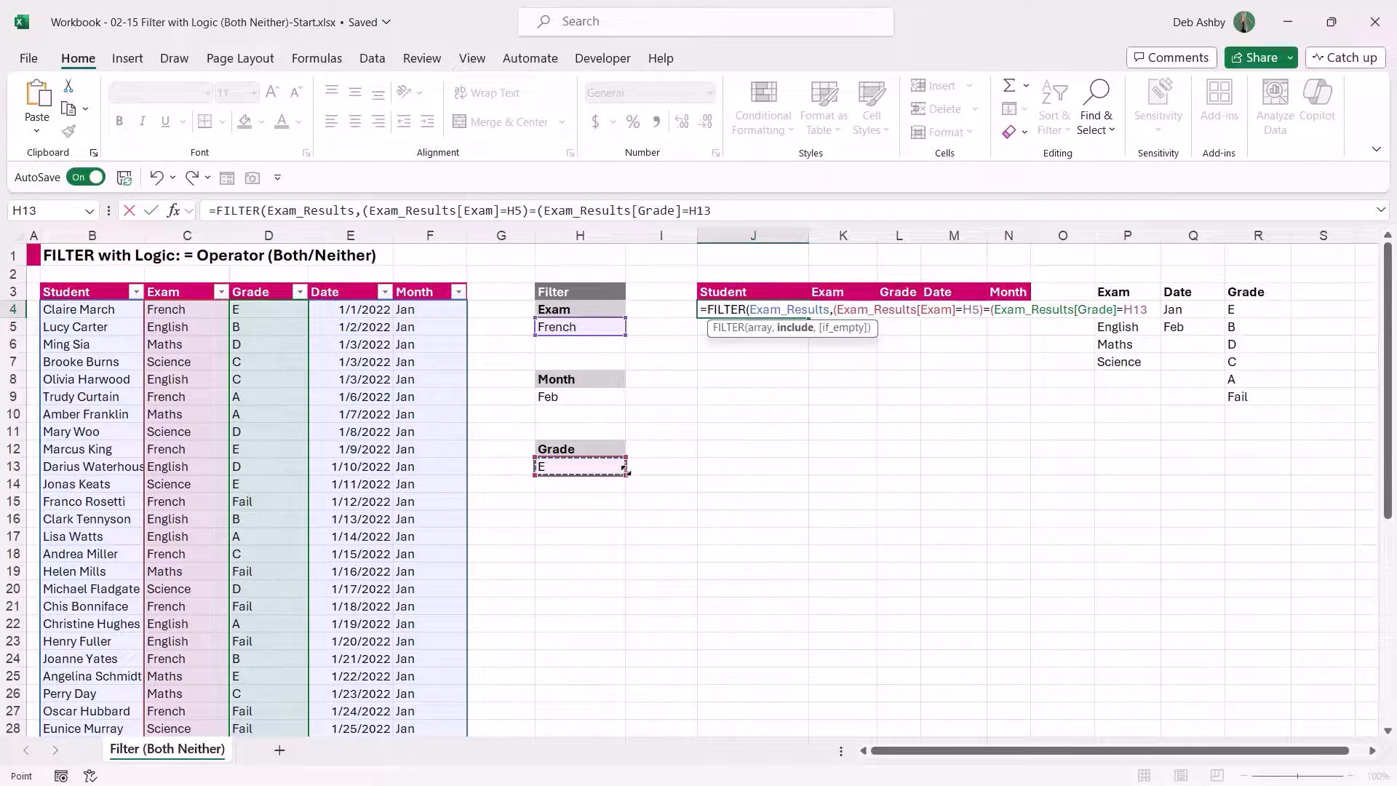
type("))")
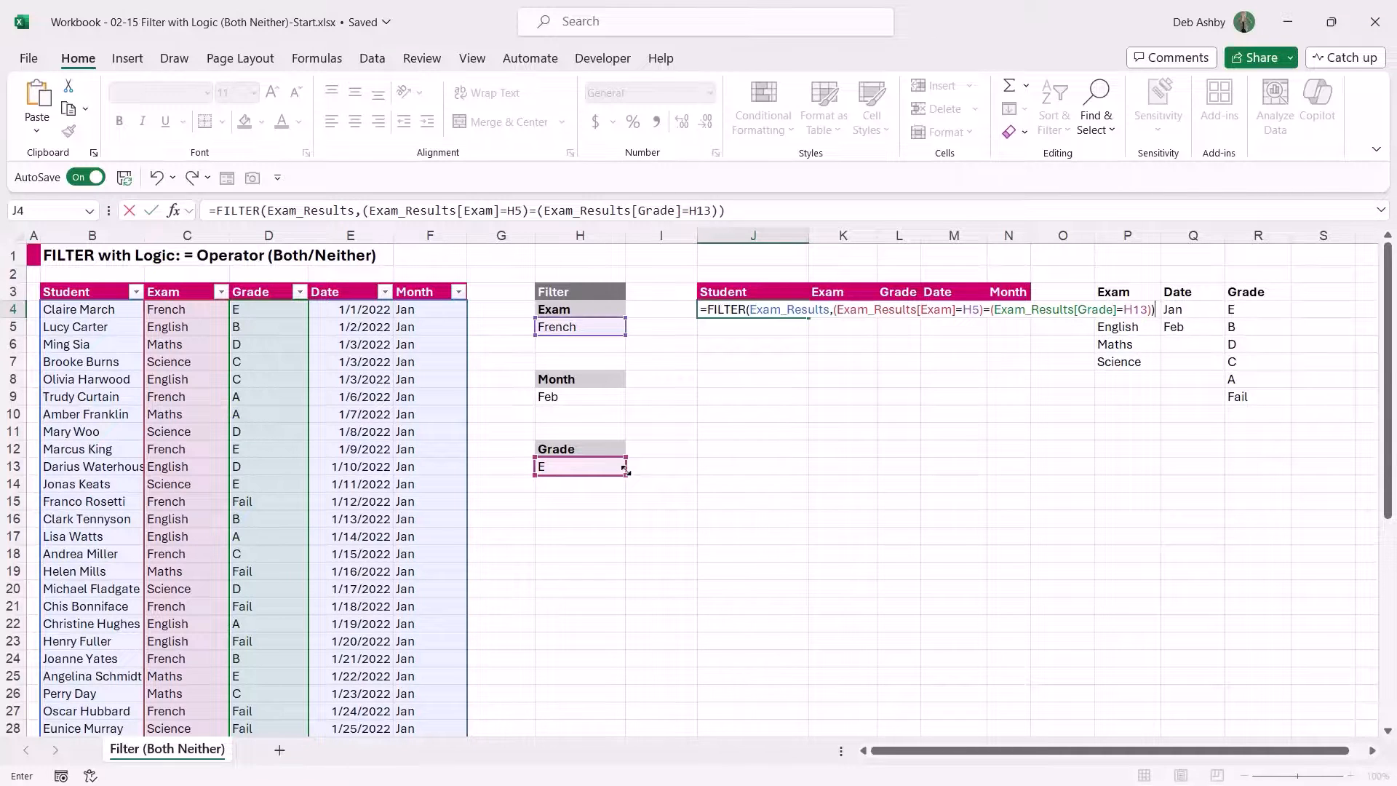
key("Return")
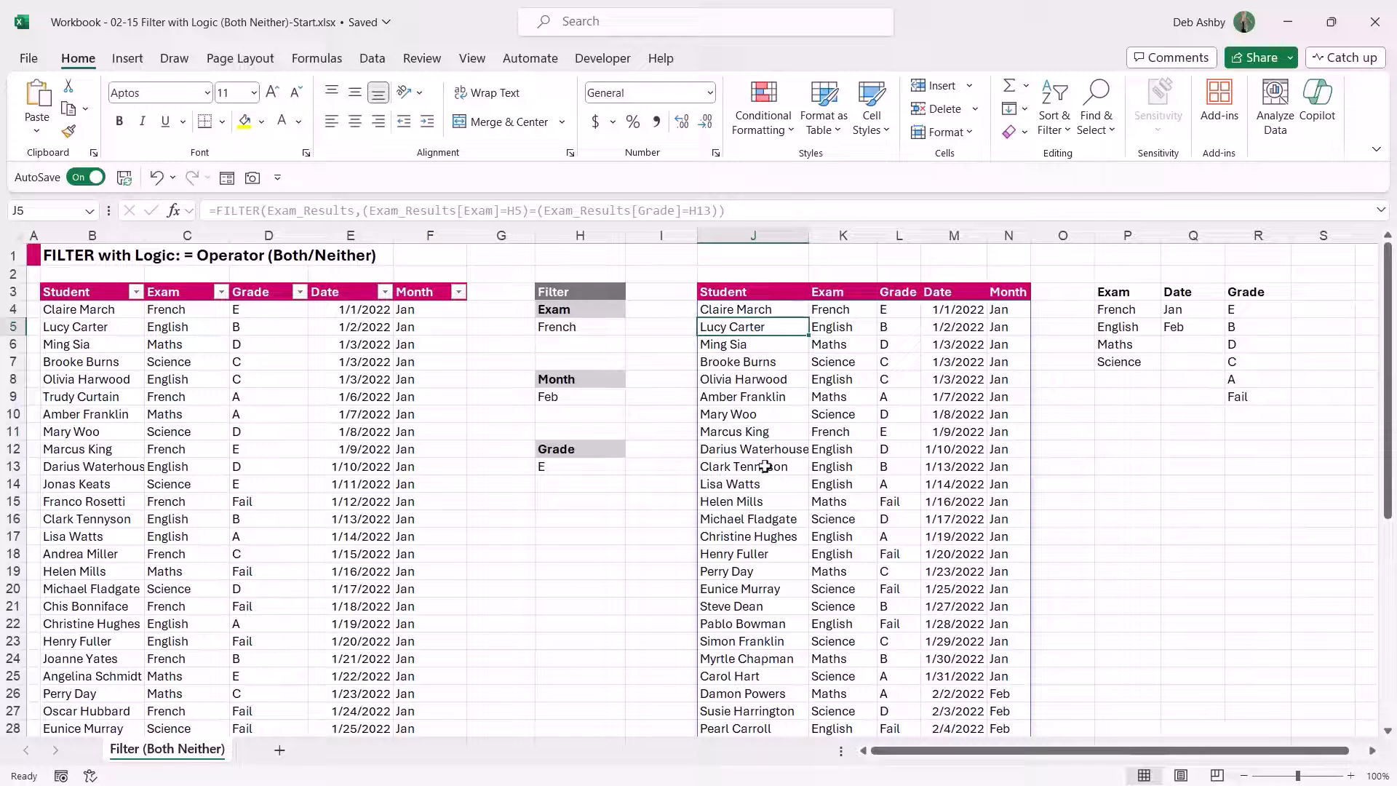
- Examine the Exam and Grade values of the extracted records in J4:N4 and J11:N11
left_click(825, 312)
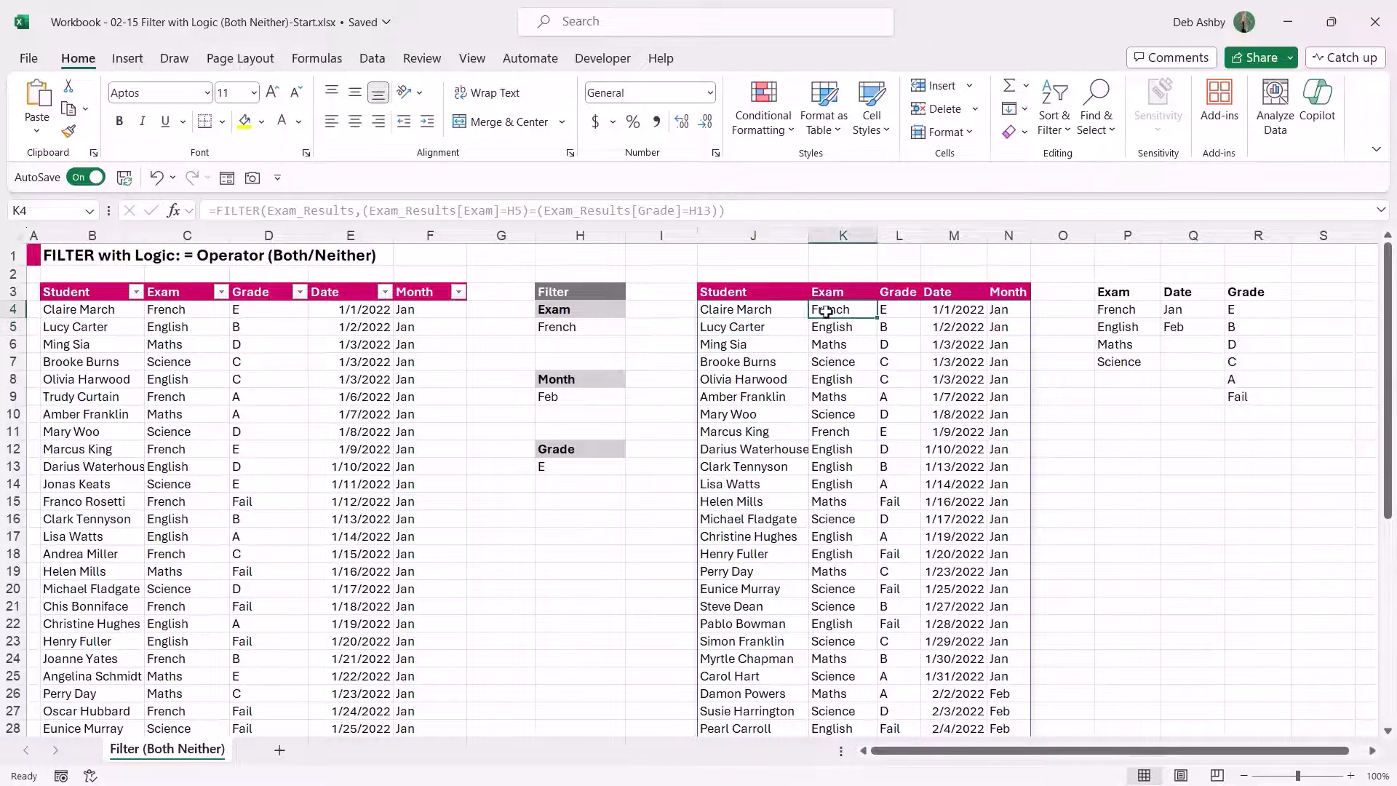
left_click_drag(728, 311, 994, 308)
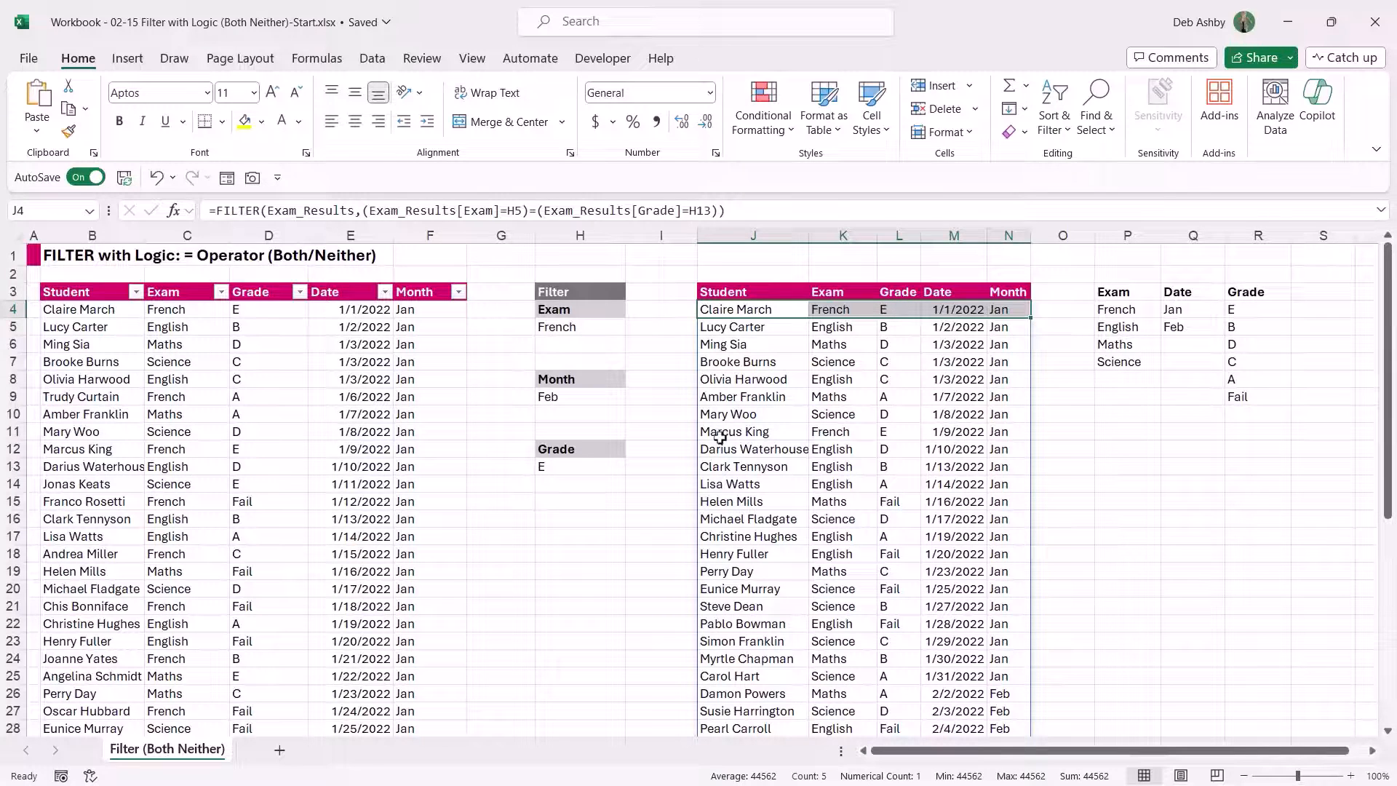
left_click_drag(709, 433, 1015, 432)
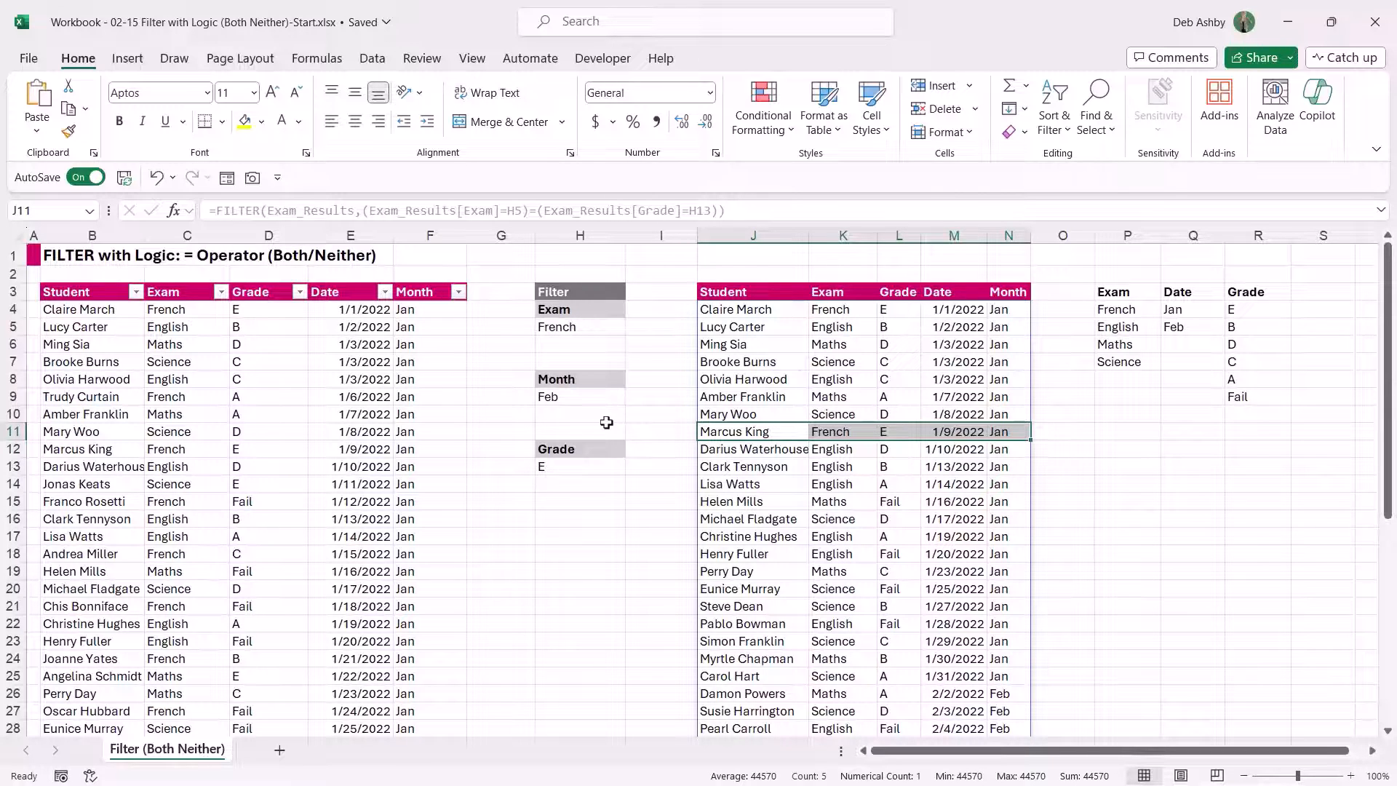
- Compare the extracted records in rows 5 and 6 with the Exam criterion in H5 and the Grade criterion in H13
left_click(717, 329)
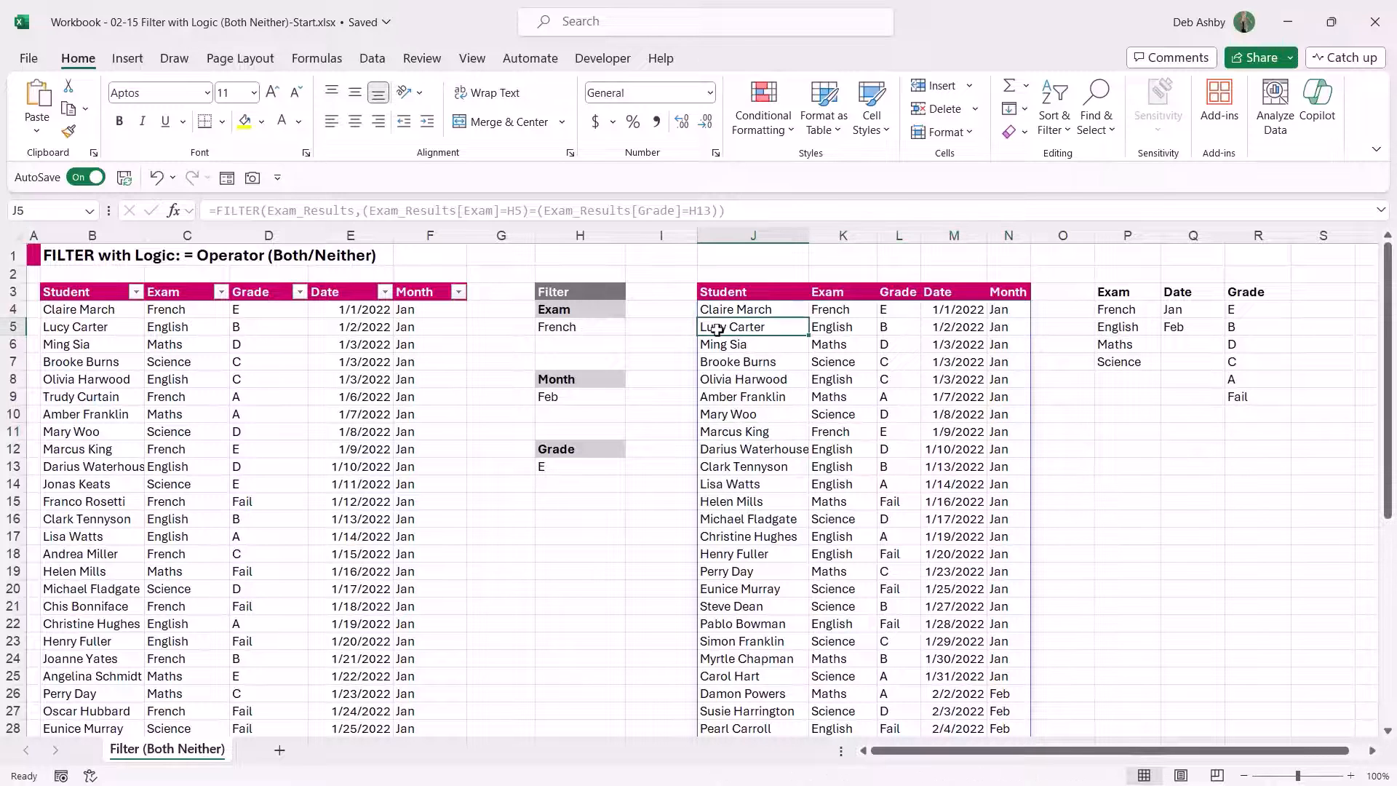
left_click_drag(717, 329, 1012, 325)
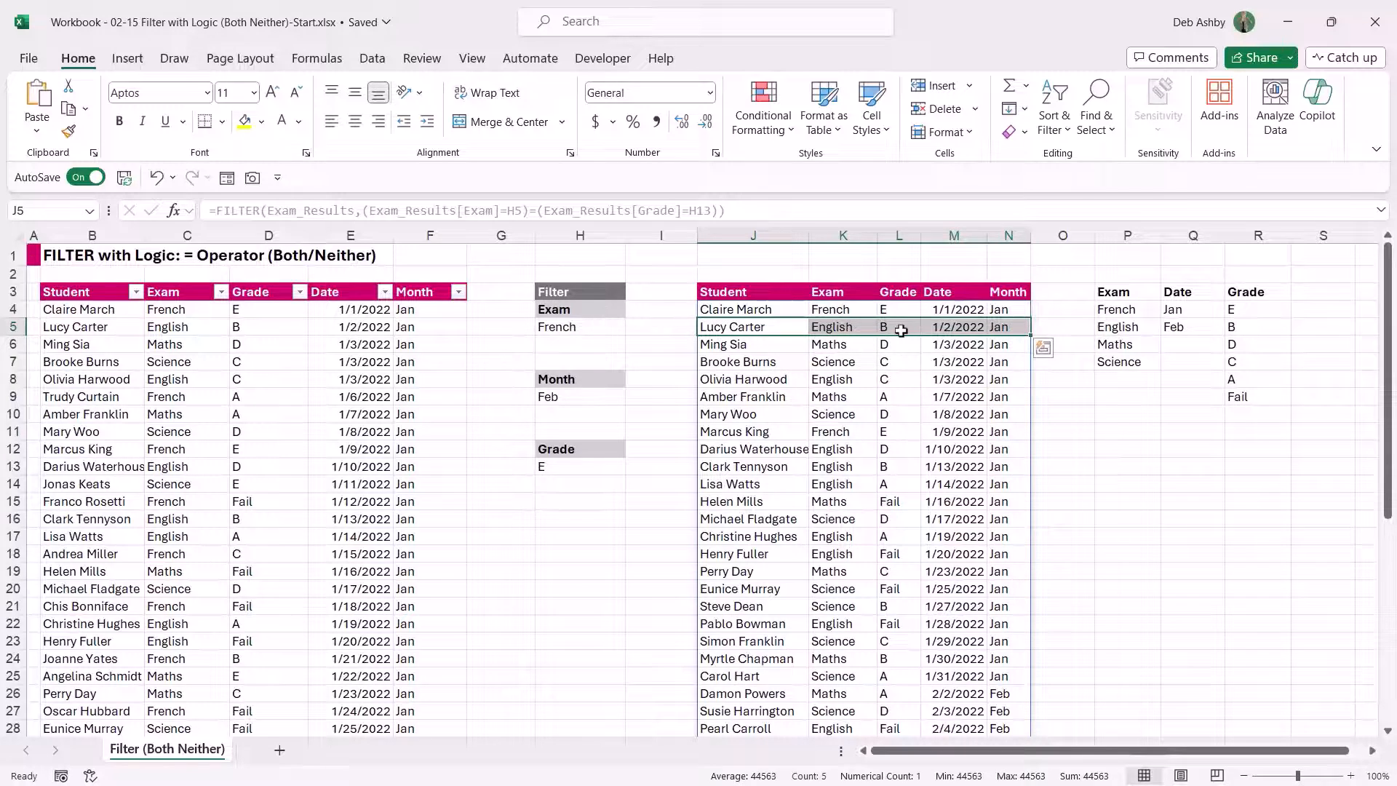
left_click(591, 327)
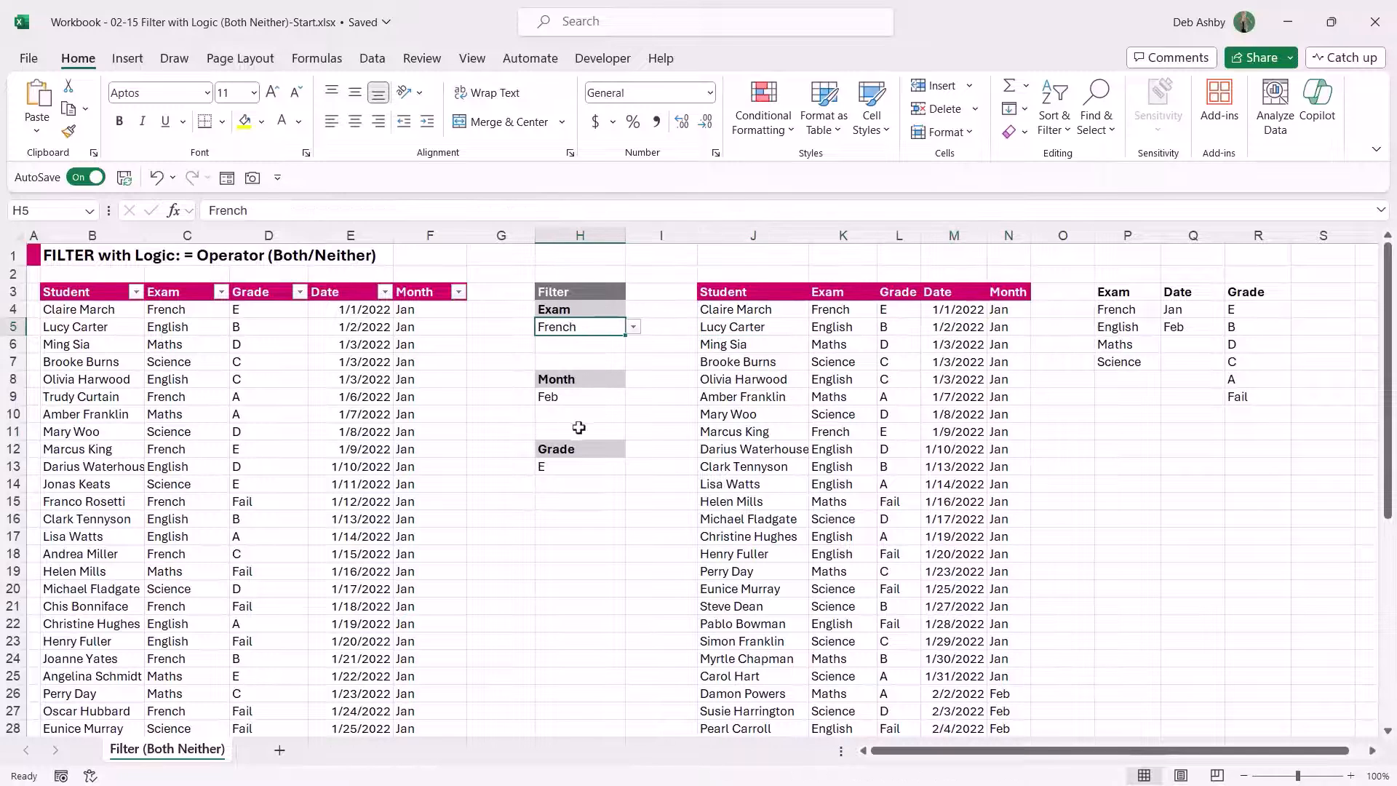
left_click(570, 466)
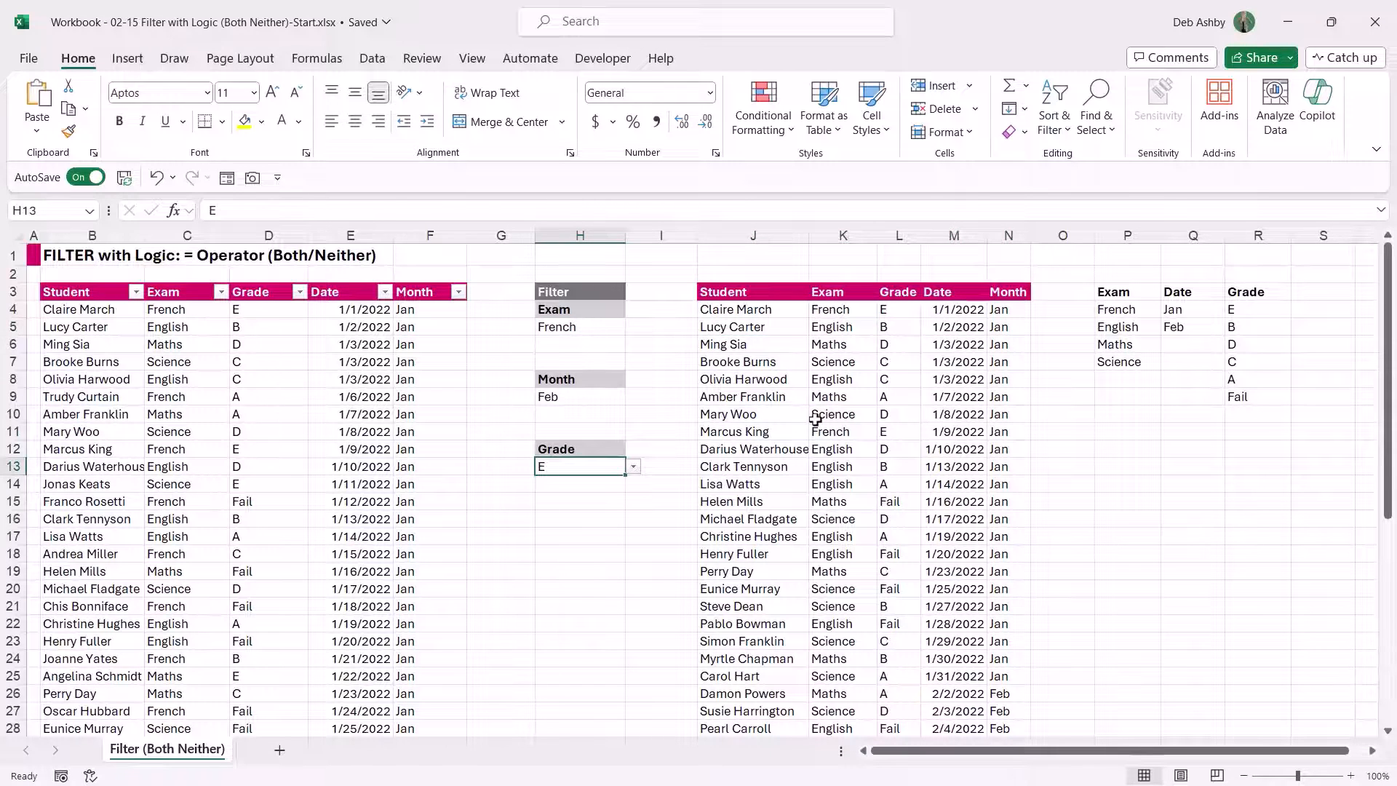
left_click_drag(715, 344, 1003, 345)
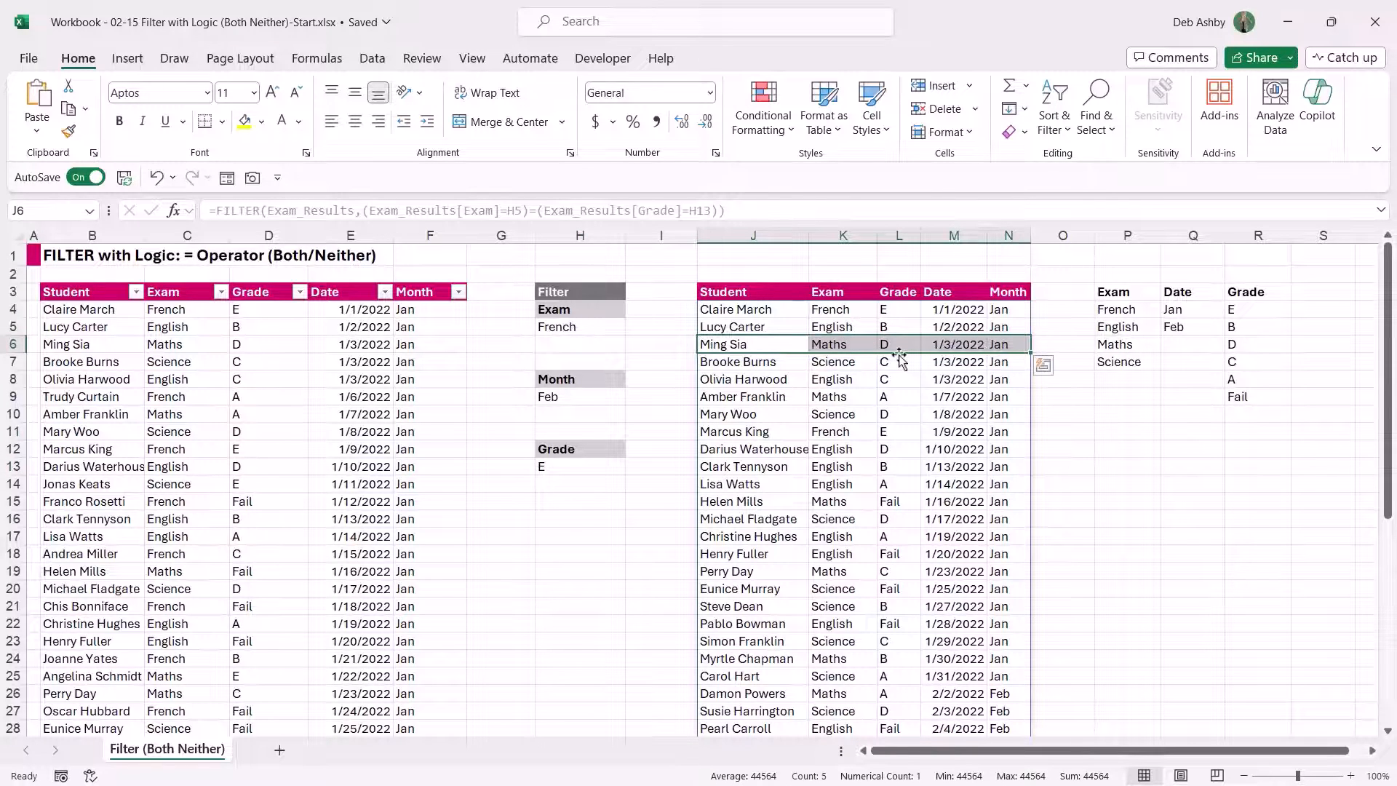
left_click(591, 329)
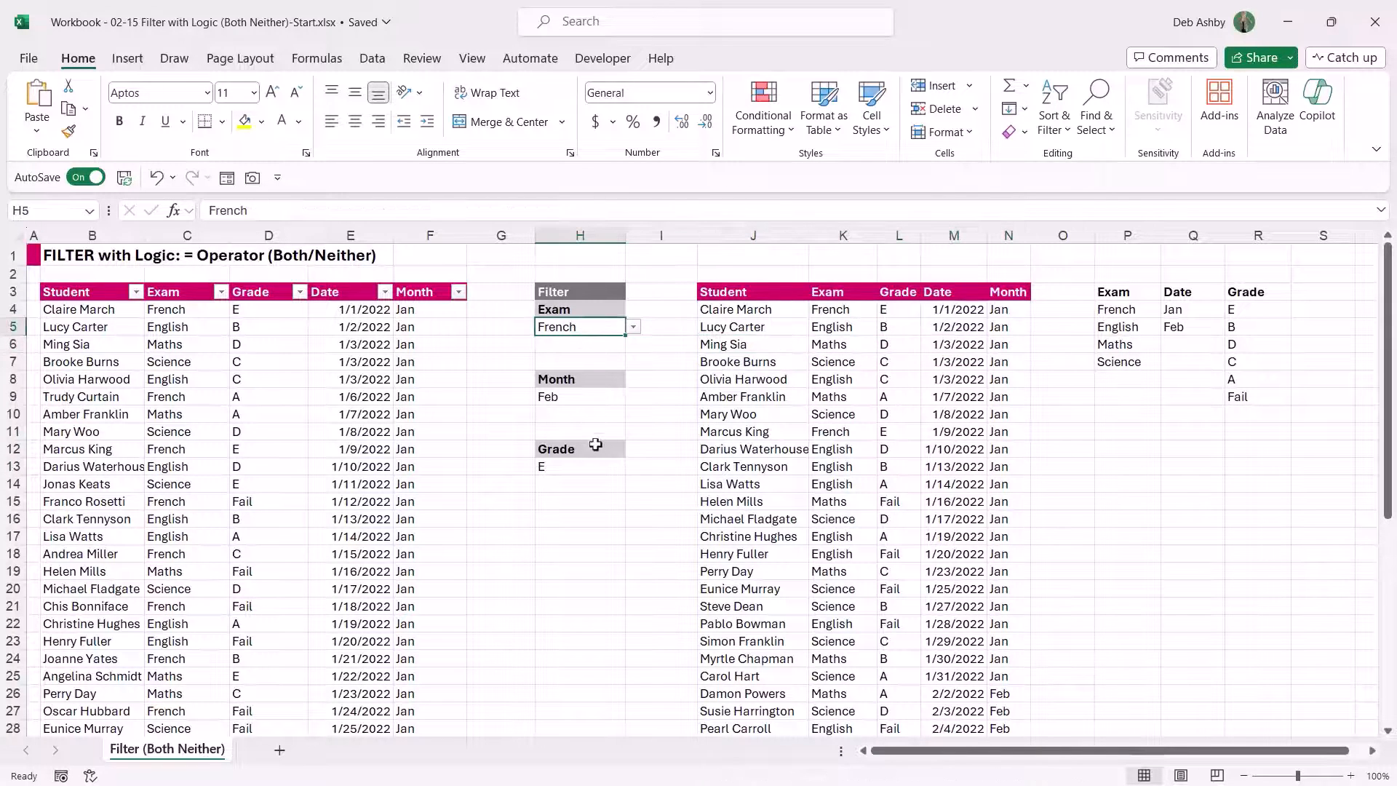
left_click(586, 468)
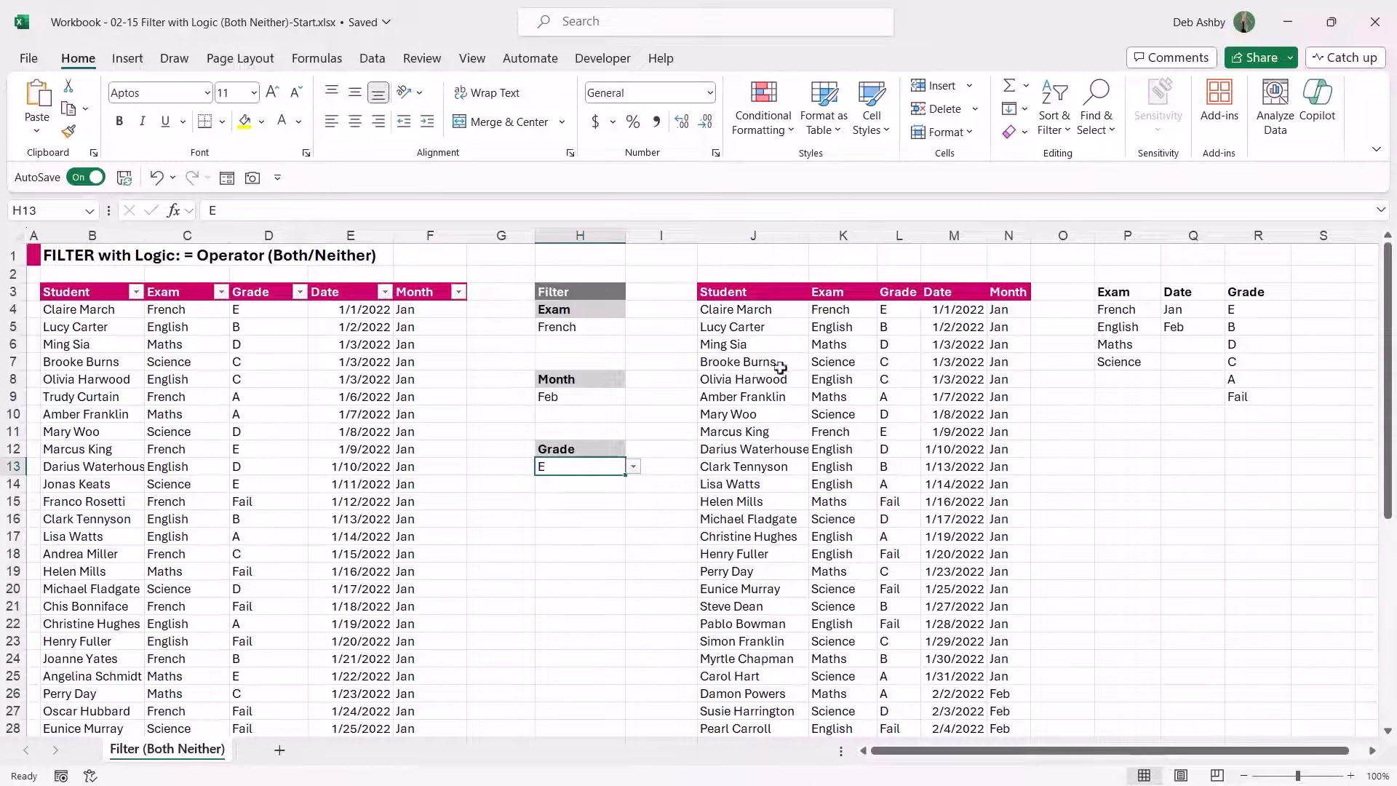
left_click(832, 346)
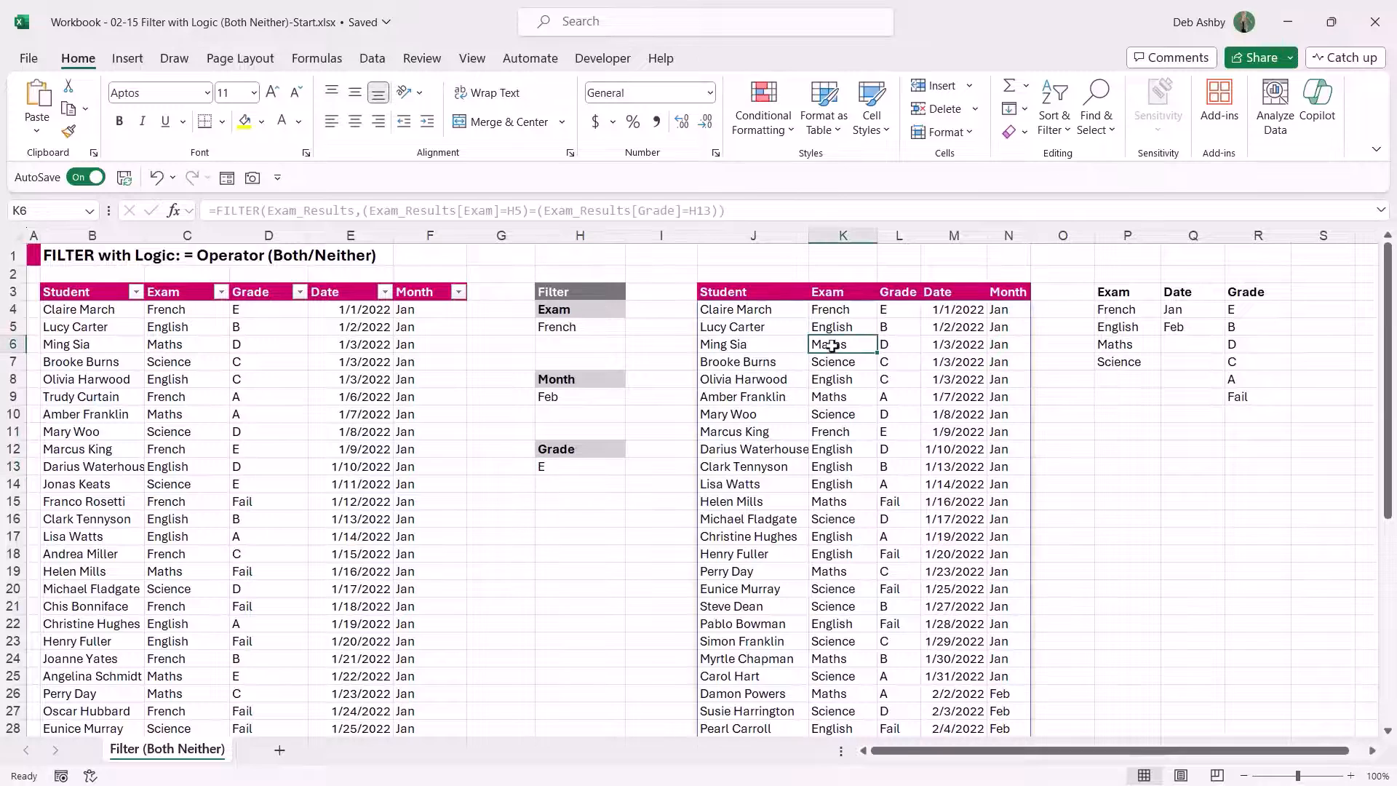
left_click(546, 469)
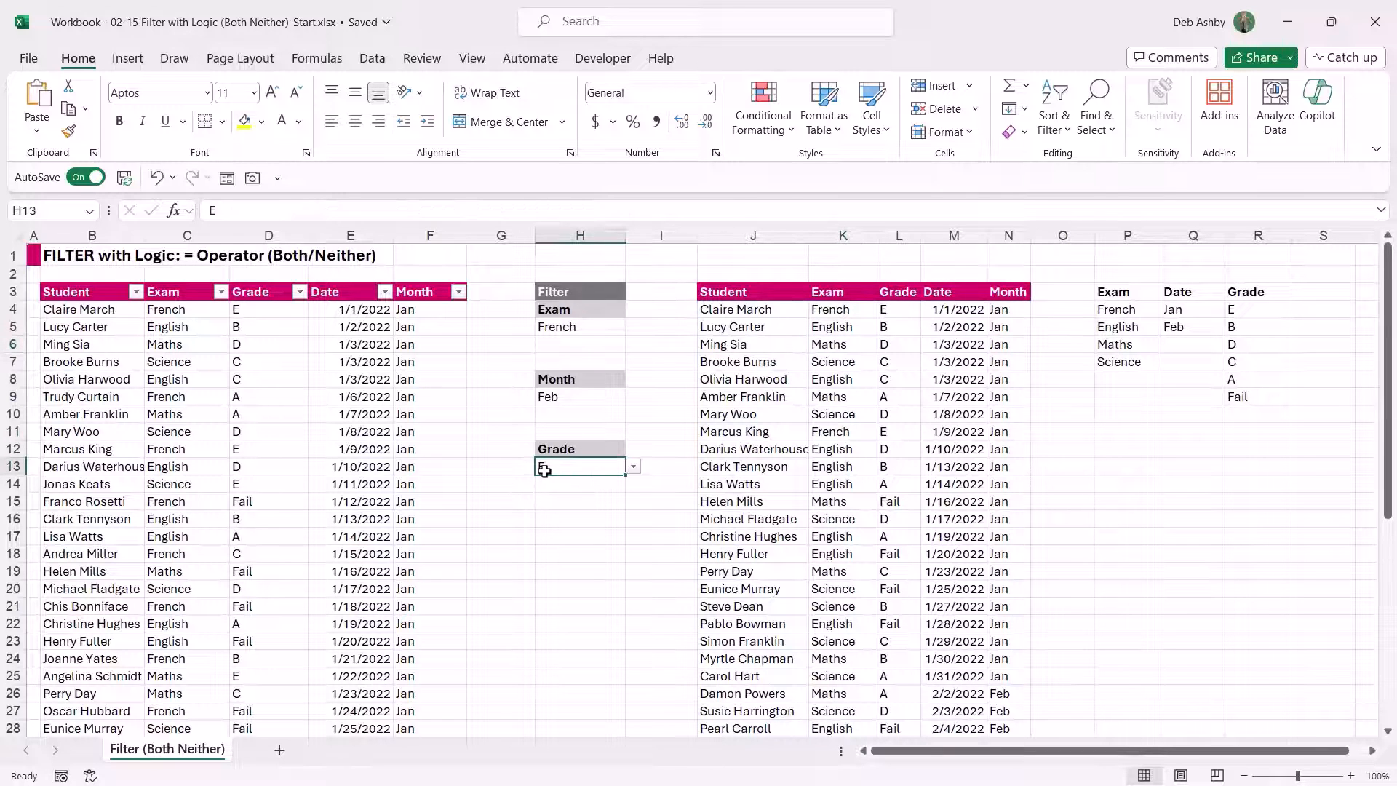
left_click(550, 330)
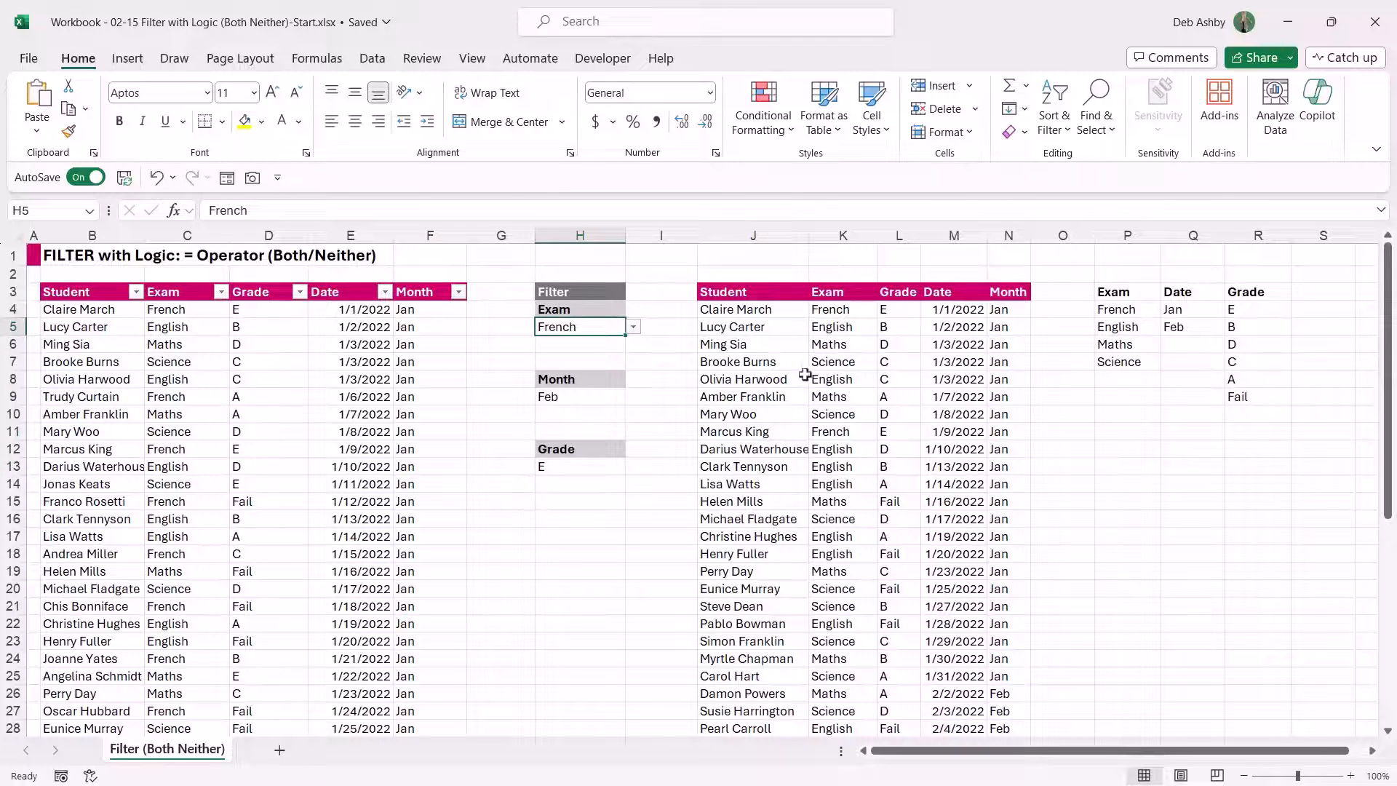
left_click(761, 313)
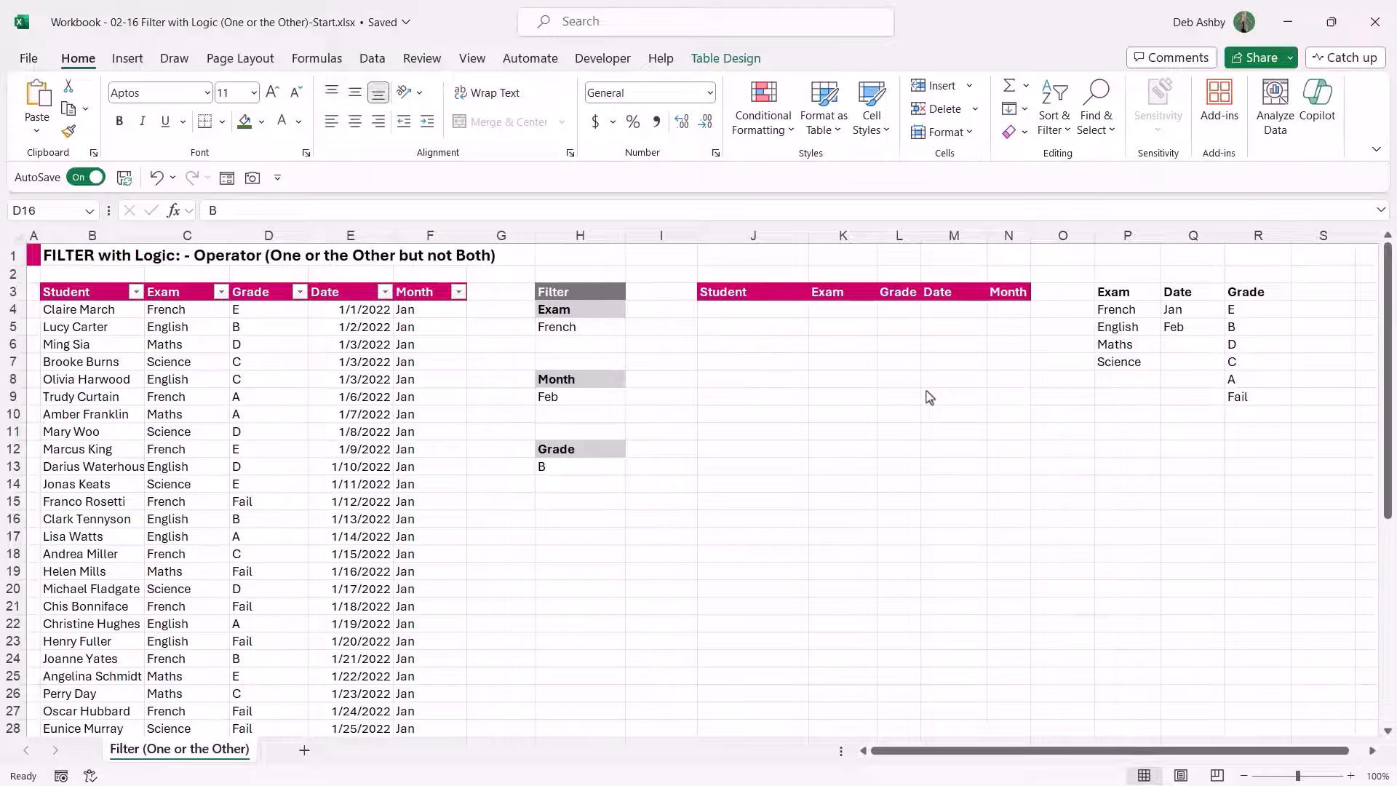
- Examine the Exam criterion in H5 and the Grade criterion in H13 on the Filter (One or the Other) sheet
left_click(929, 398)
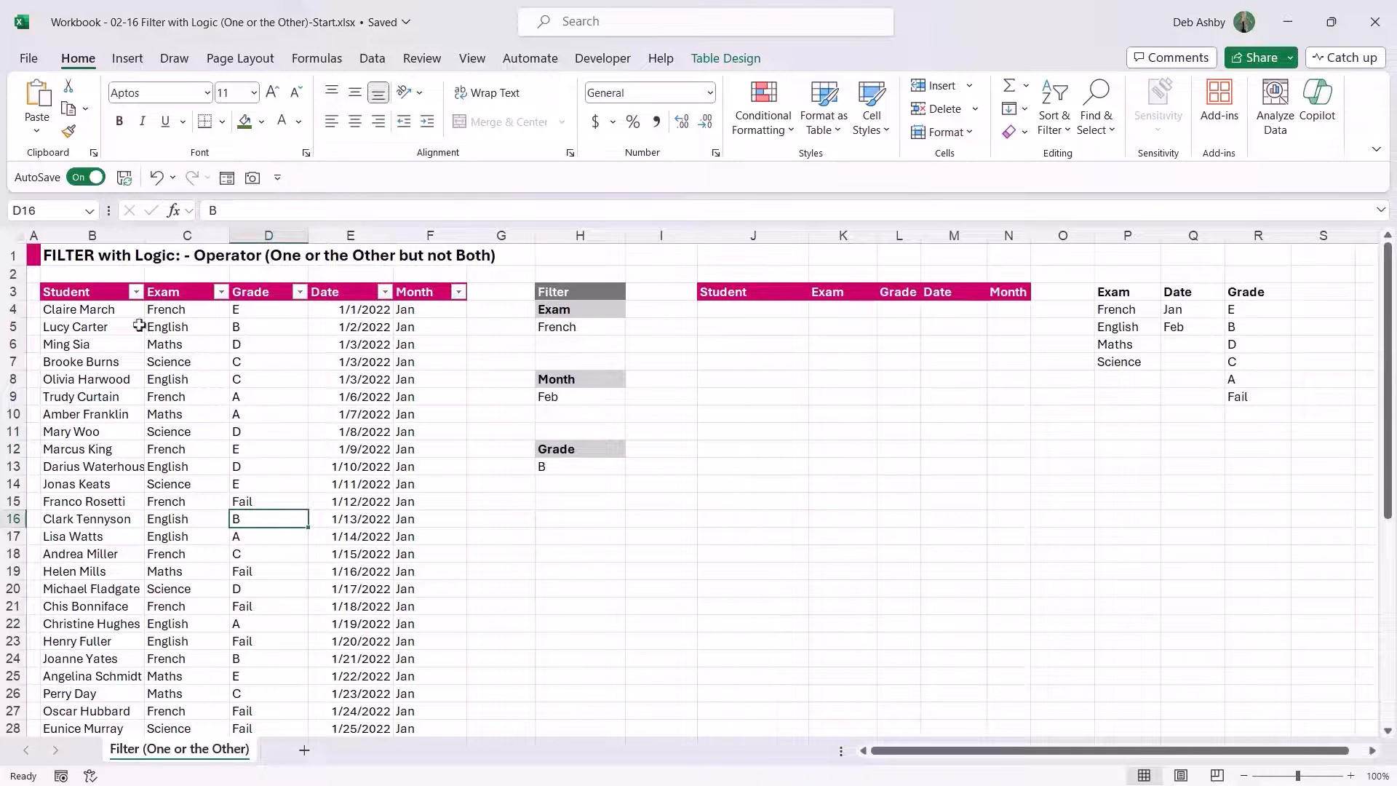
left_click(580, 325)
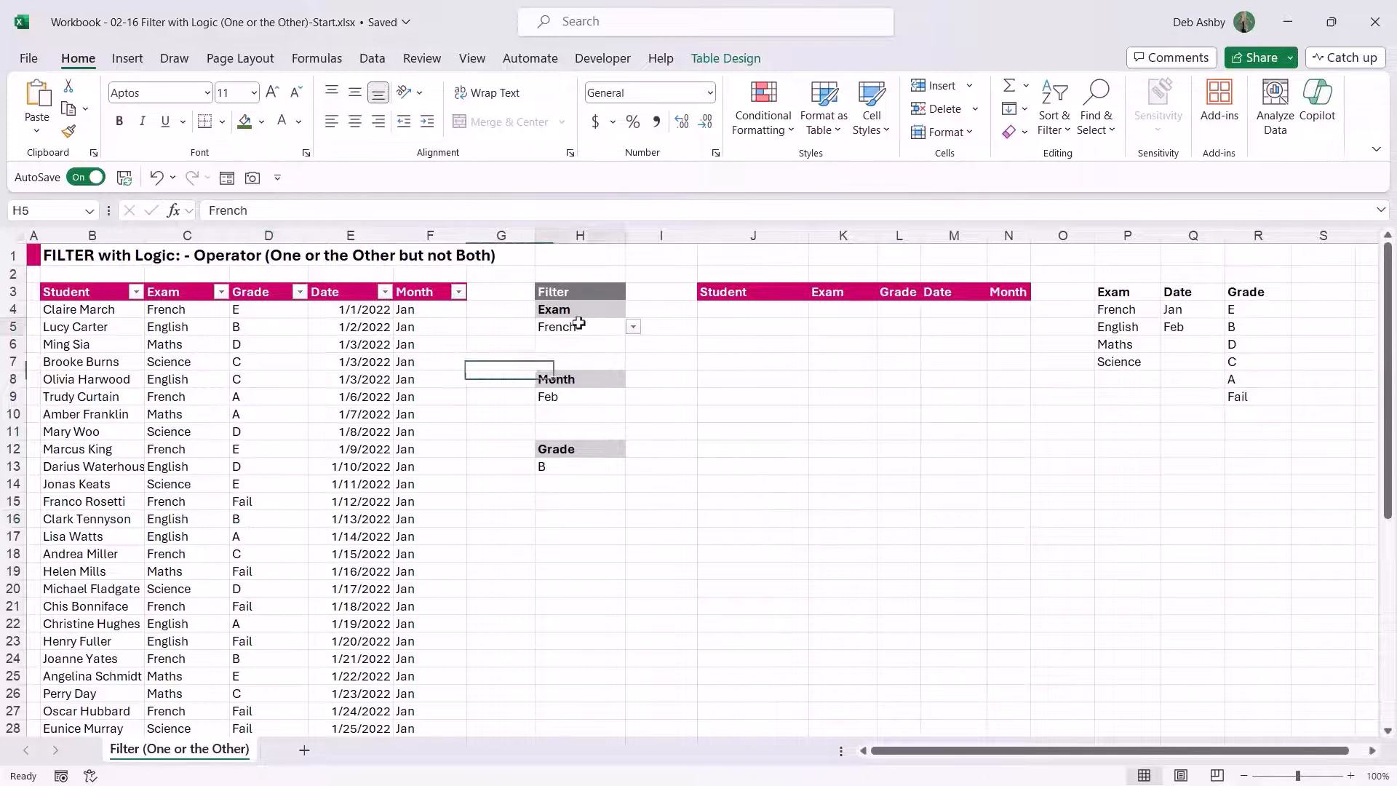
left_click(575, 468)
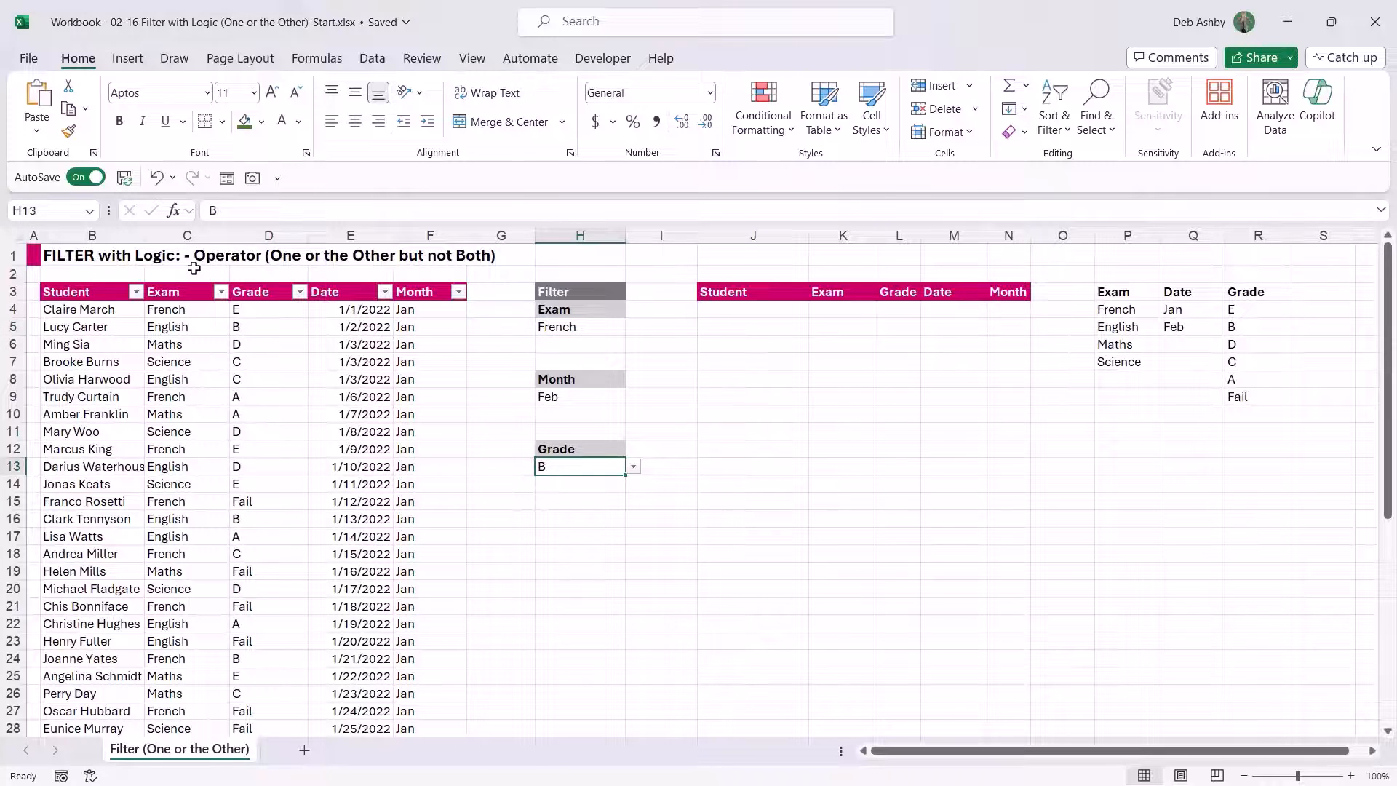
left_click(594, 326)
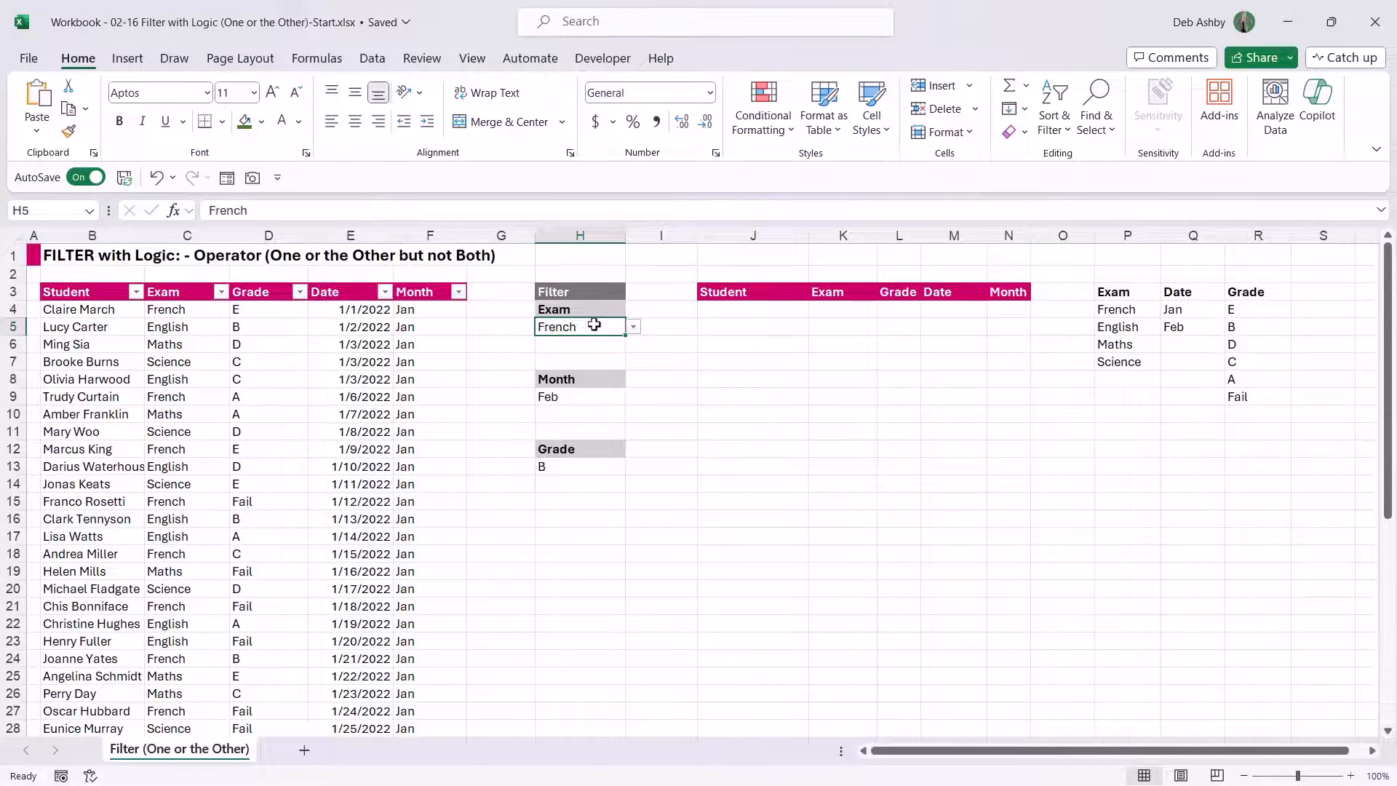
left_click(575, 466)
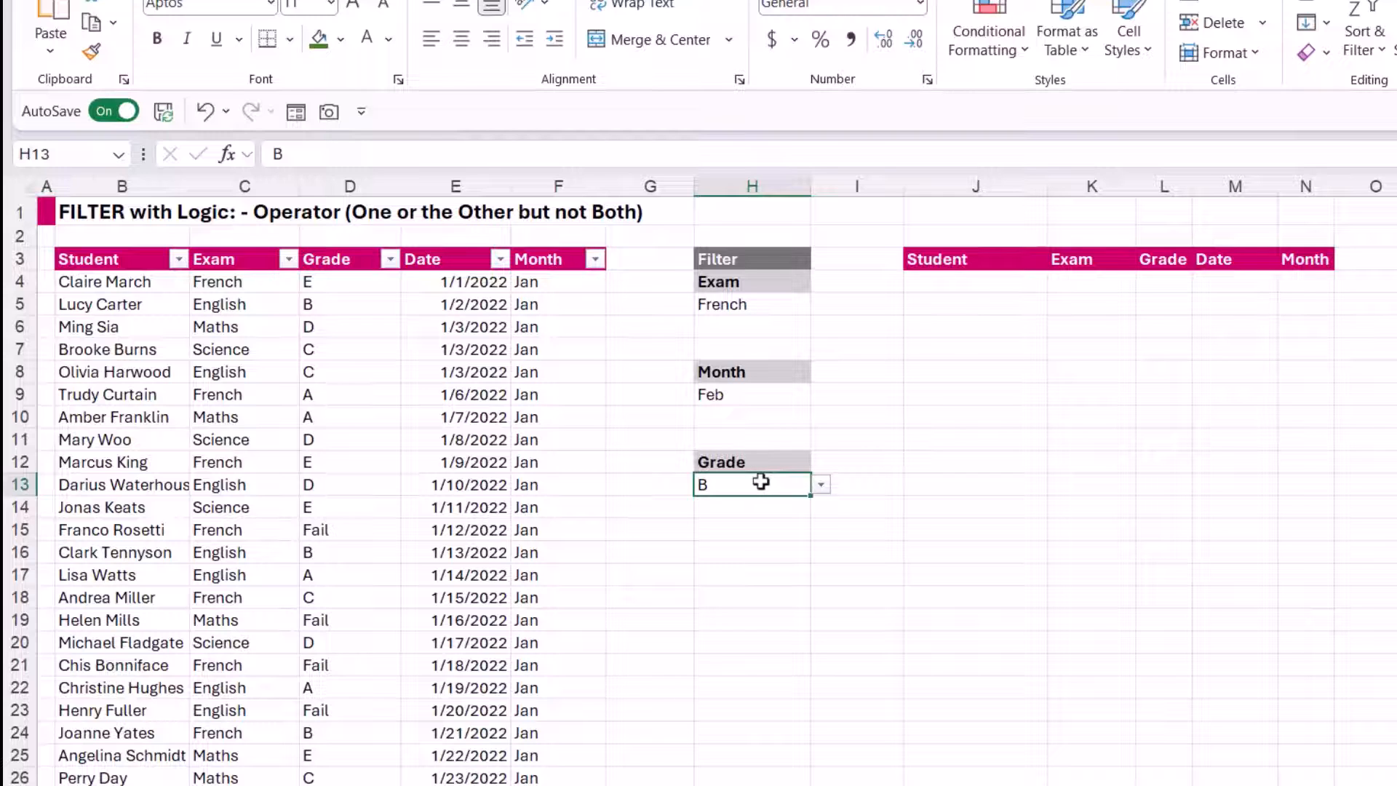
- Start a FILTER formula in J4 of the One or the Other sheet with the Exam_Results table as its array
left_click(956, 284)
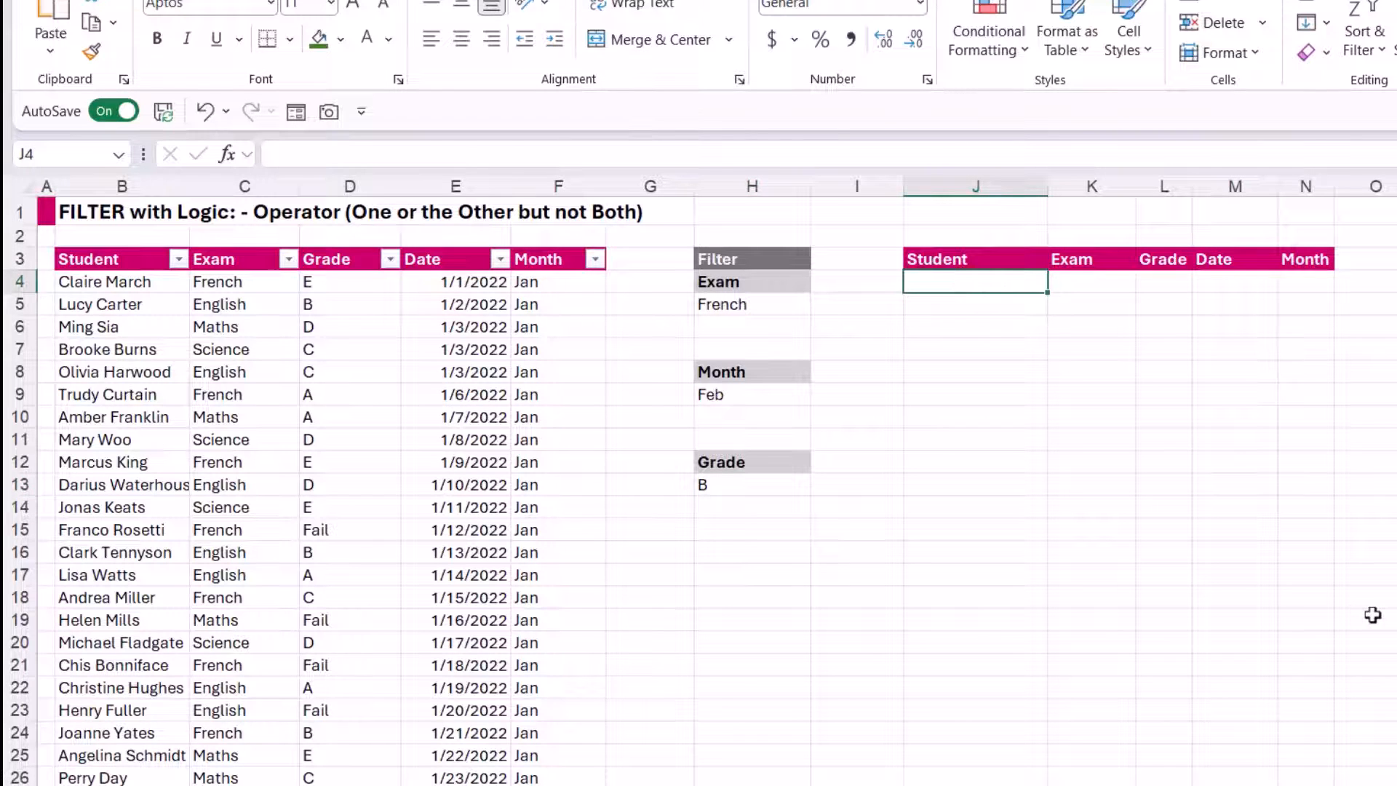
type("=FILTER(")
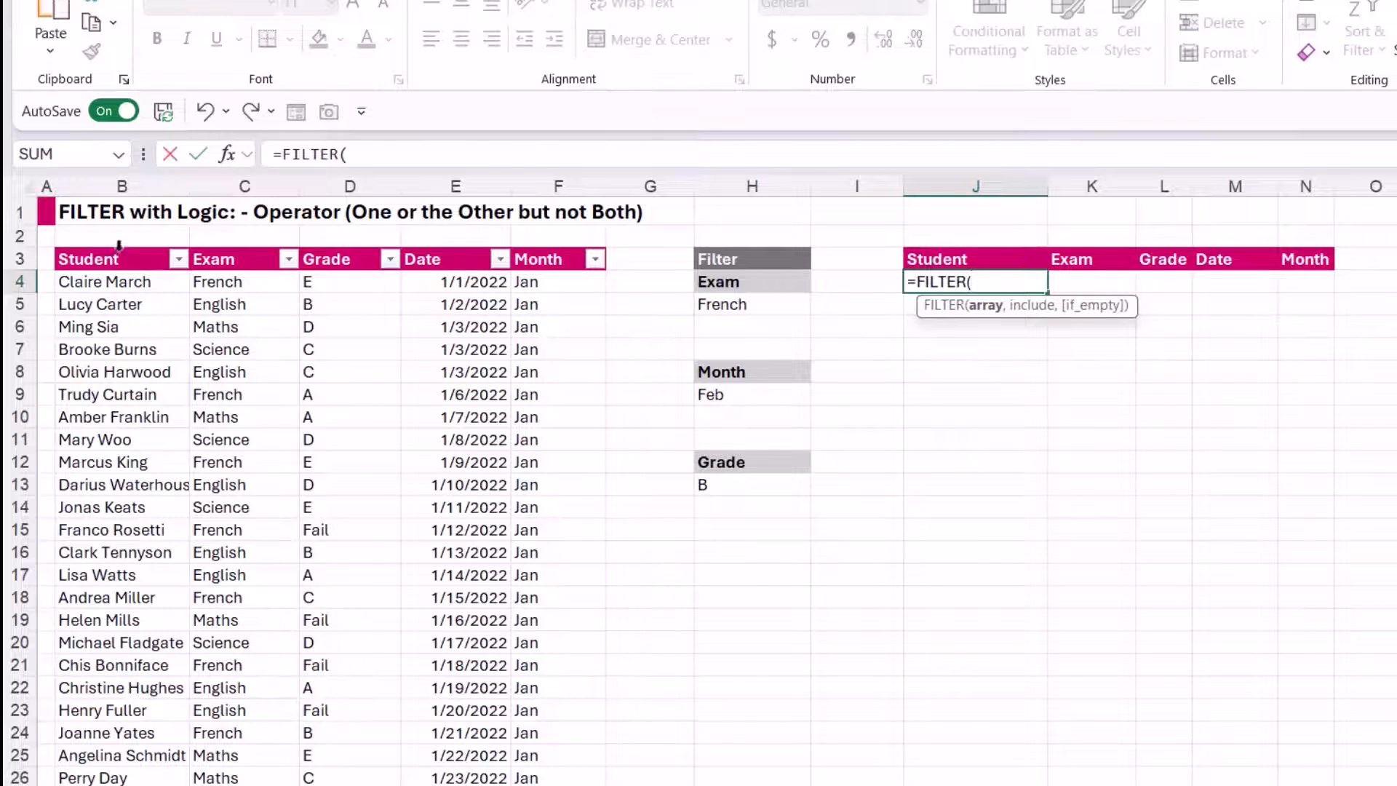
left_click_drag(119, 246, 553, 262)
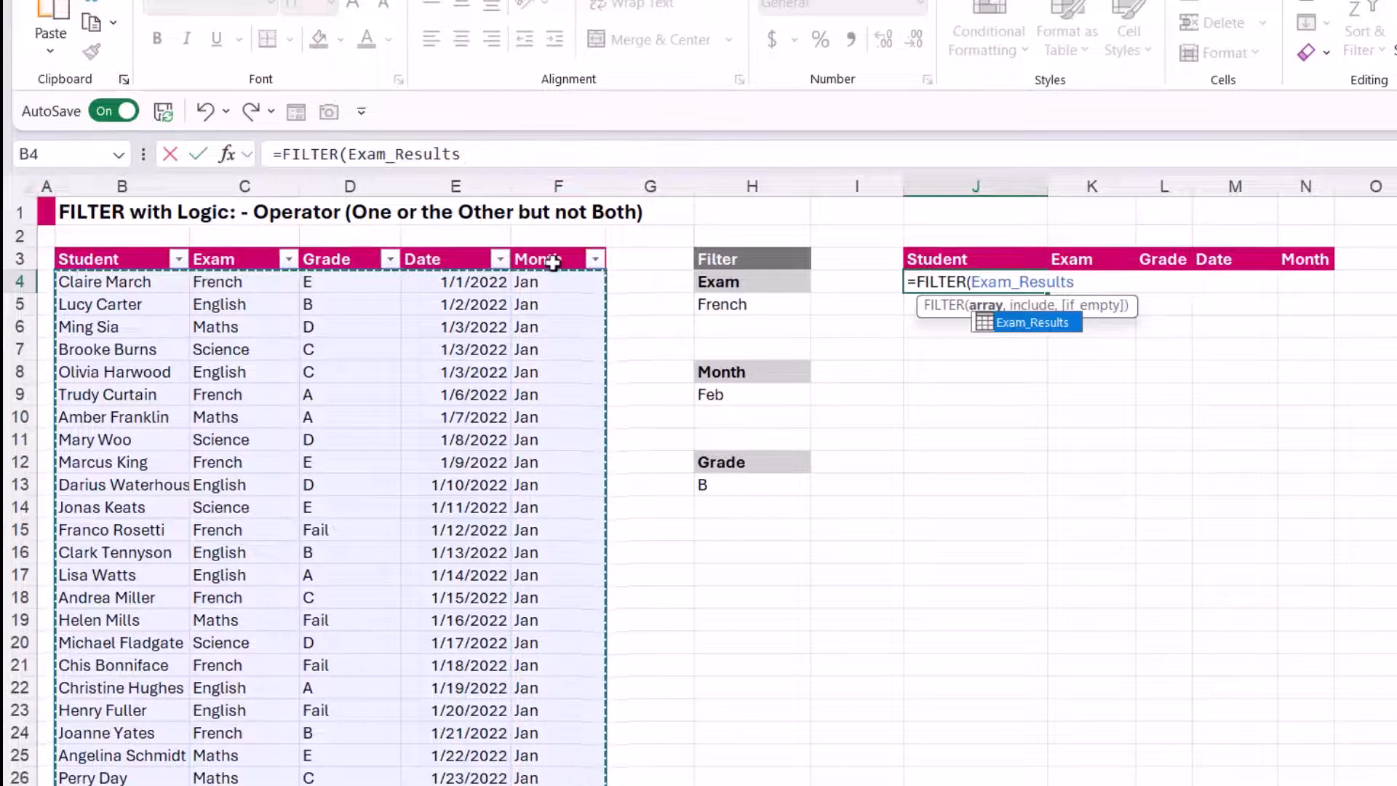
type(",")
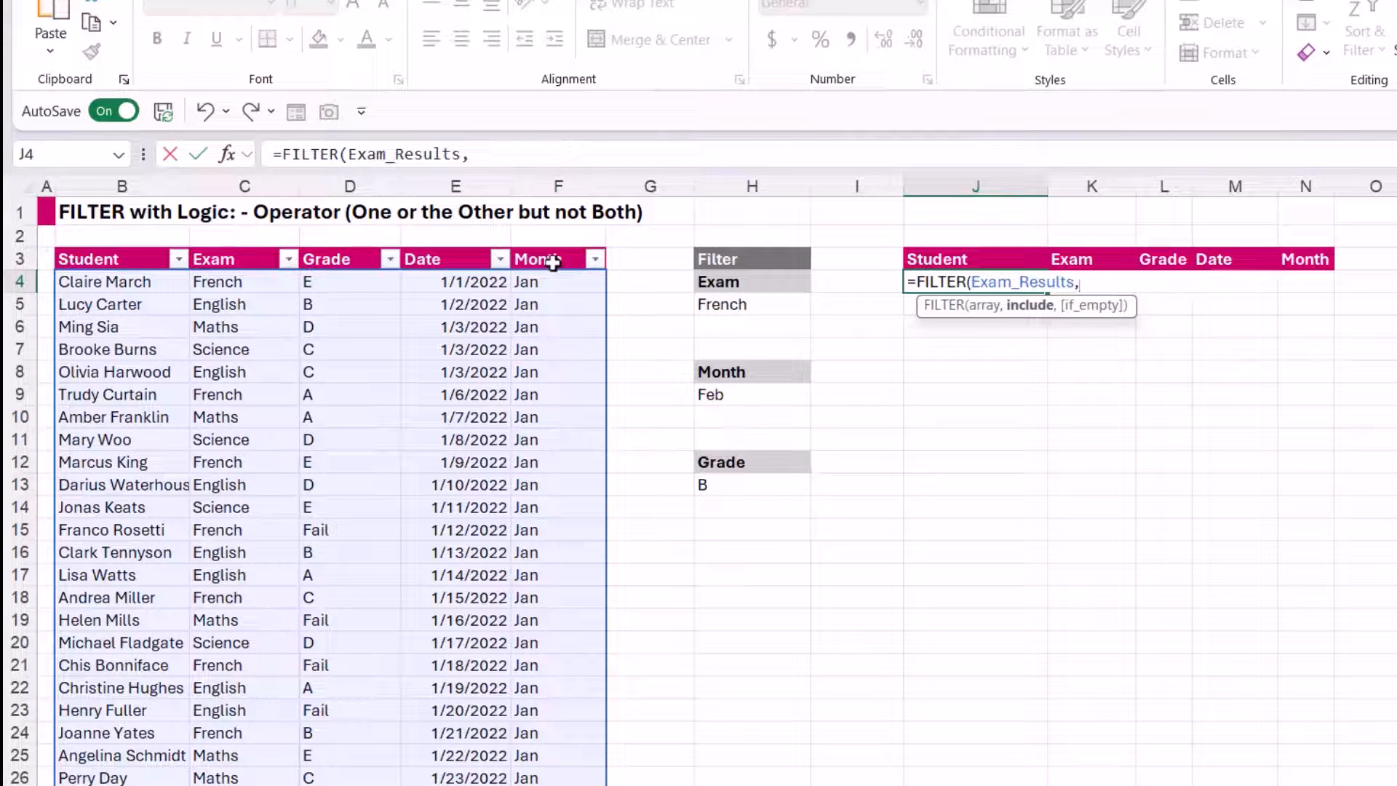
- Add the first parenthesised include condition, matching the Exam_Results Exam column to H5 in the One or the Other formula
type("(")
left_click(254, 249)
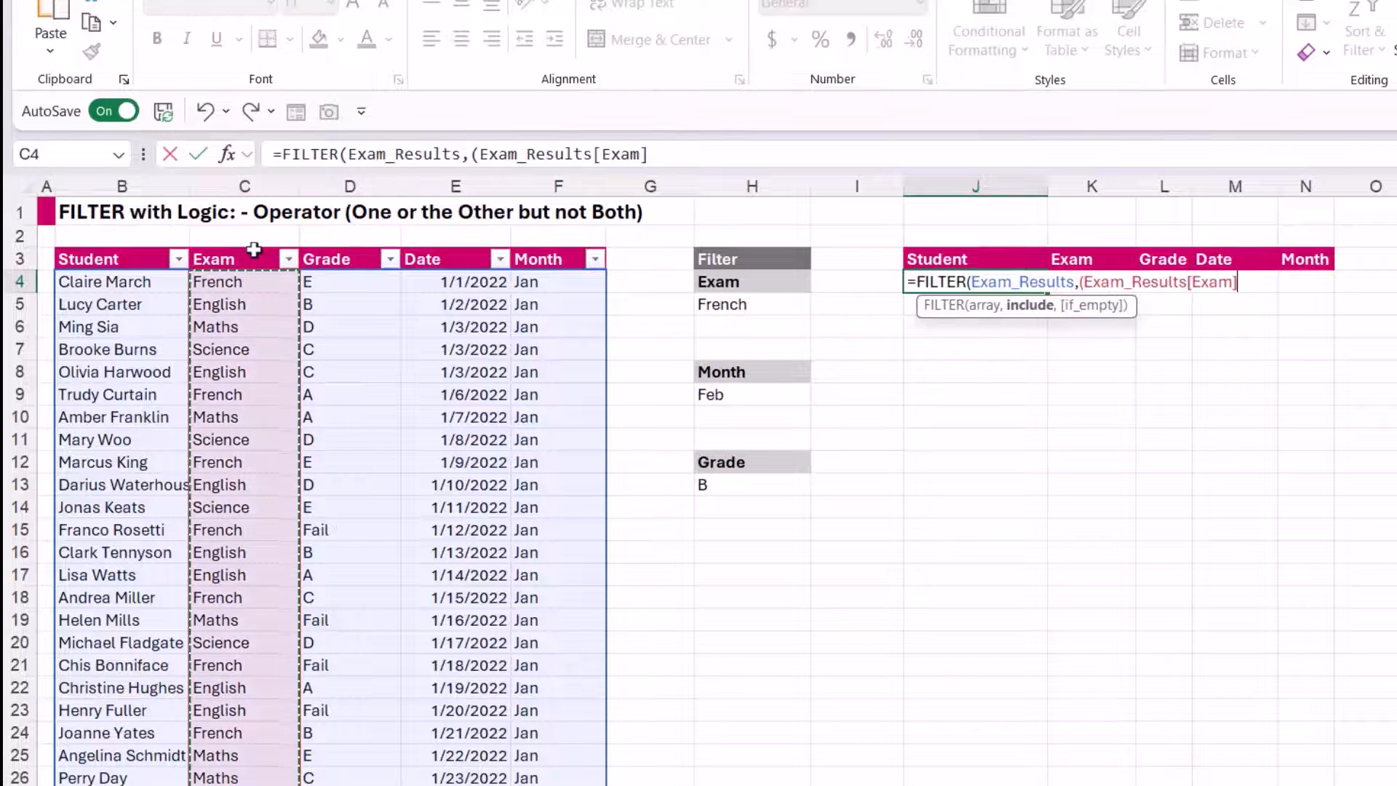
type("=")
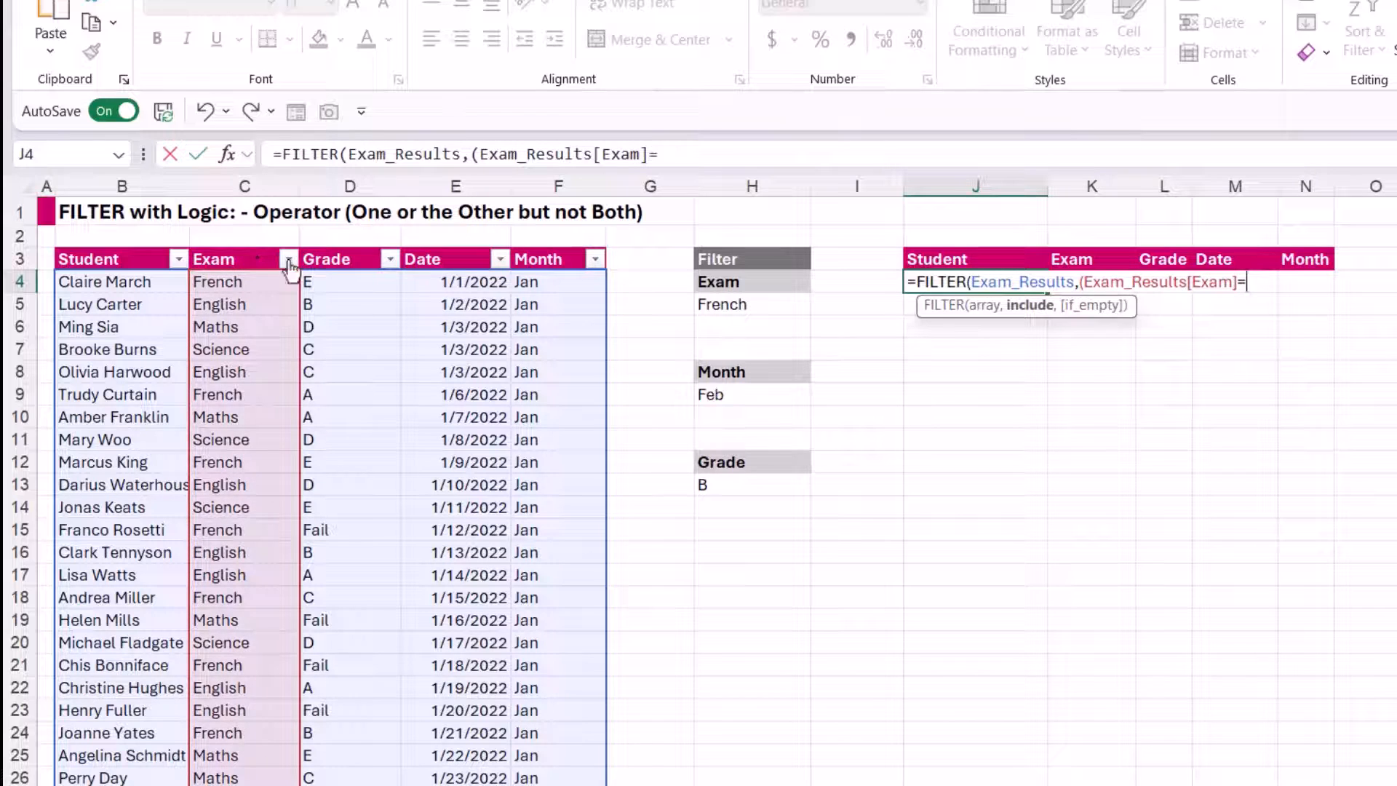
left_click(719, 306)
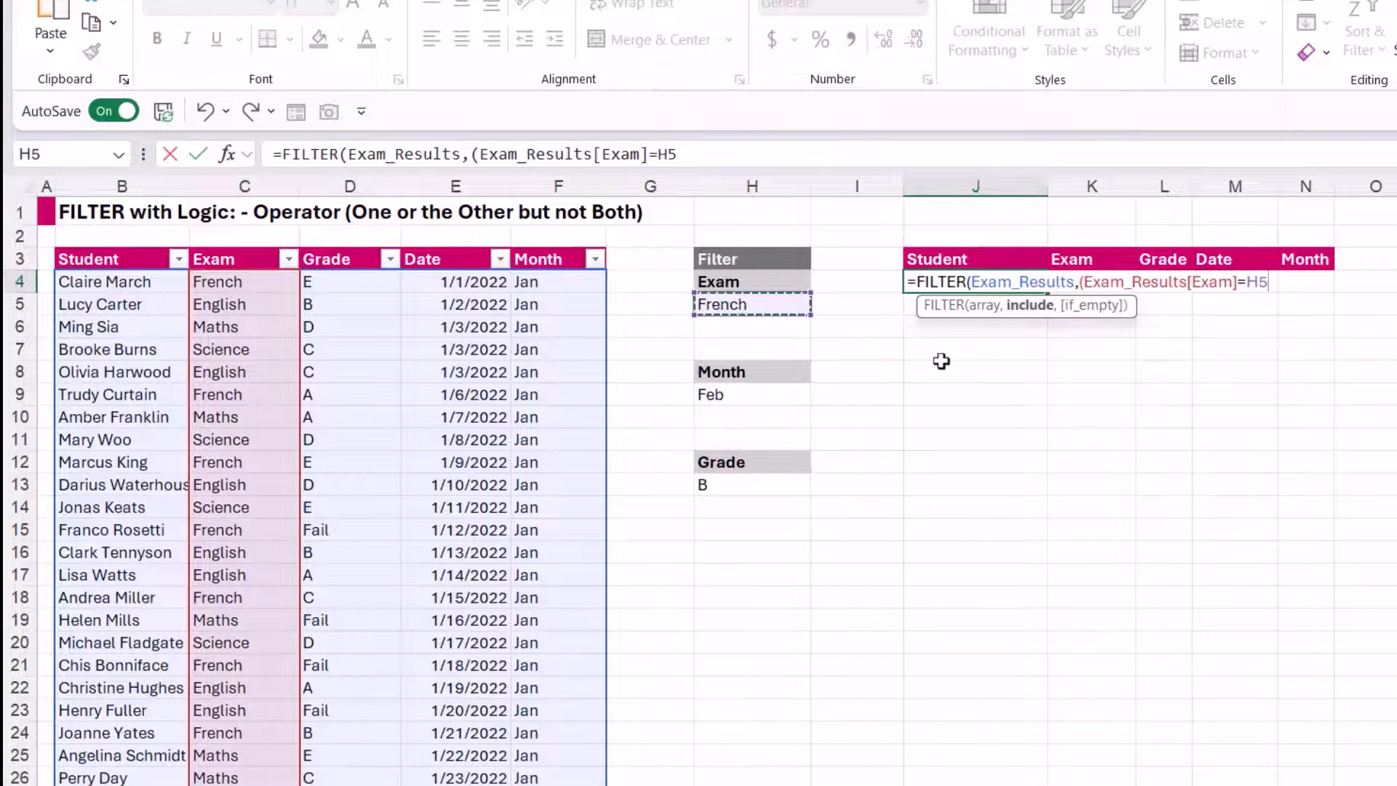
type(")")
- Subtract a second parenthesised condition matching the Exam_Results Grade column to H13, and complete the FILTER formula in J4
type("-(")
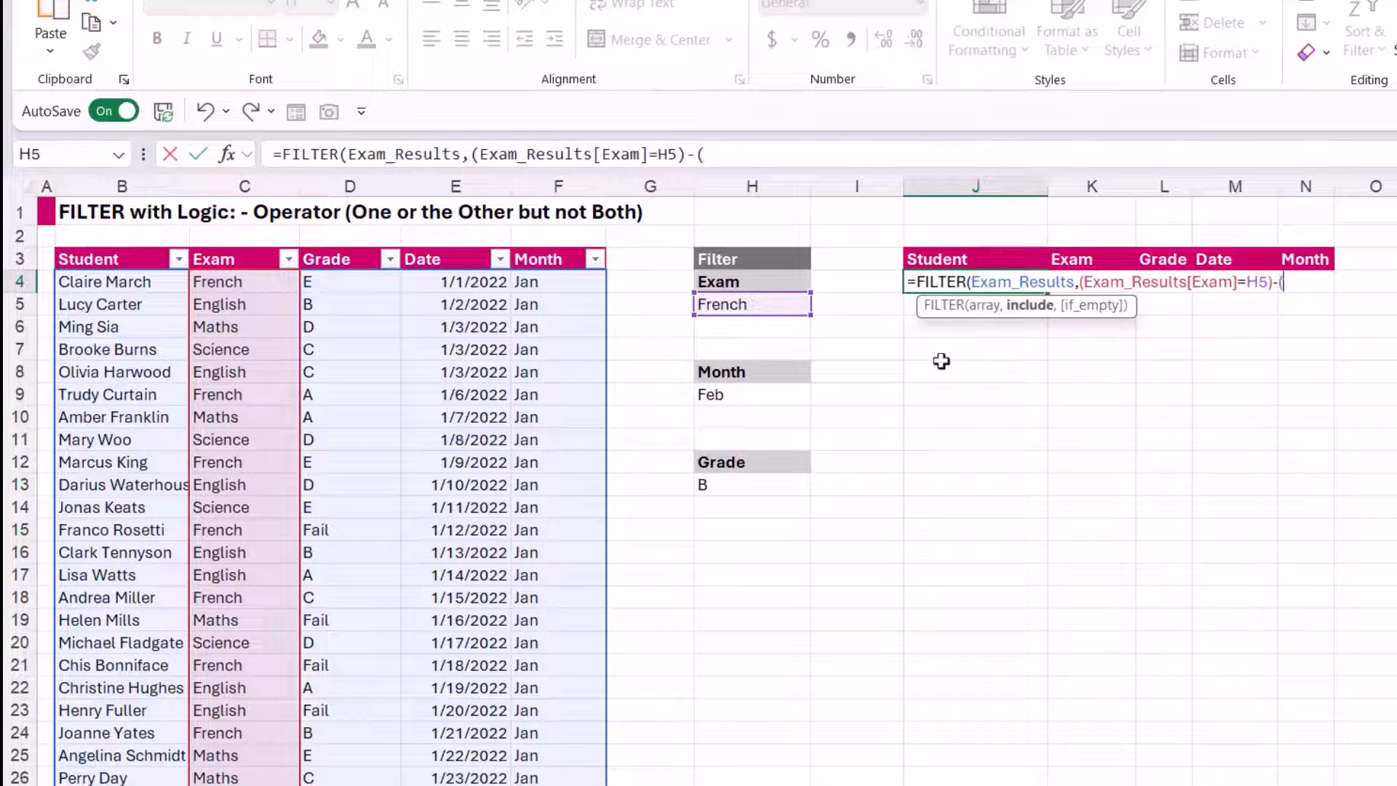
left_click(366, 250)
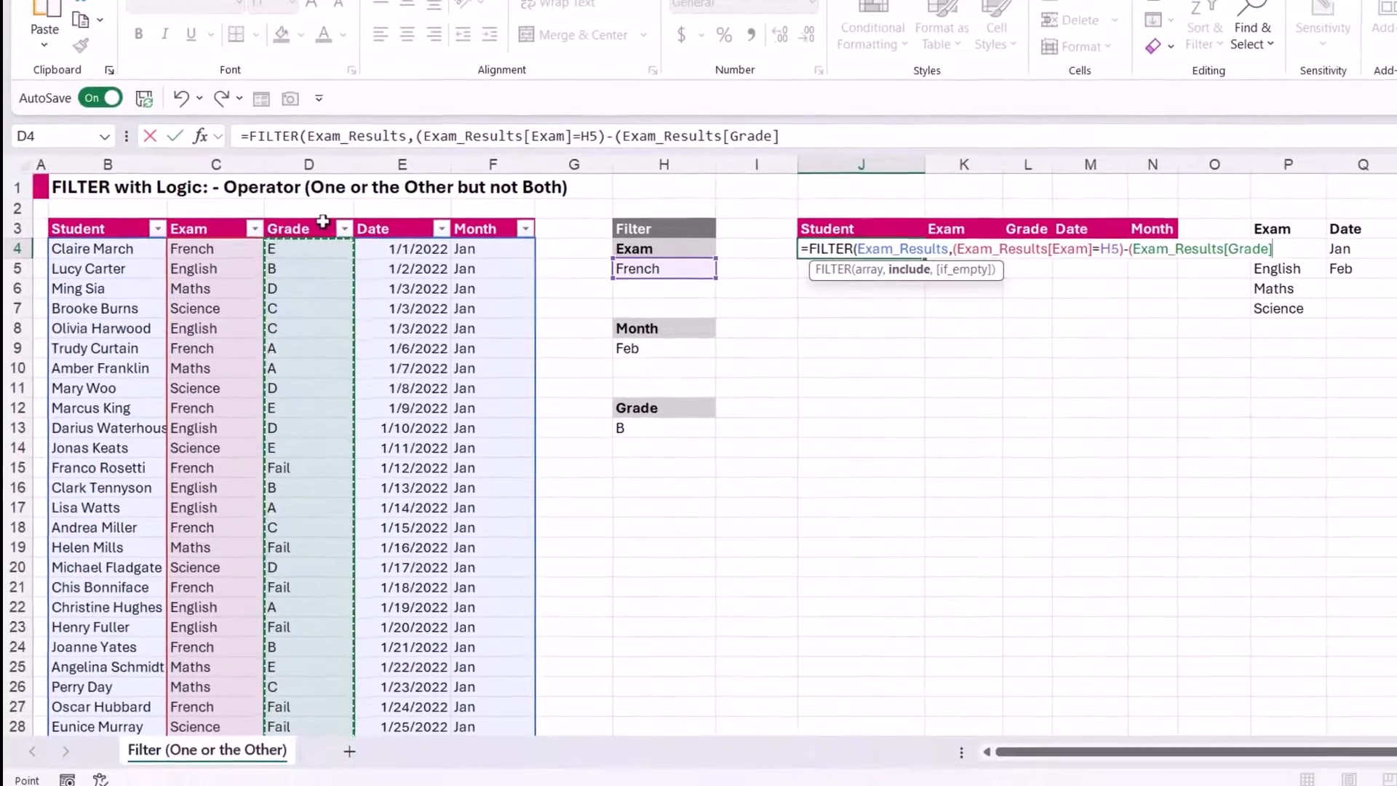
type("=")
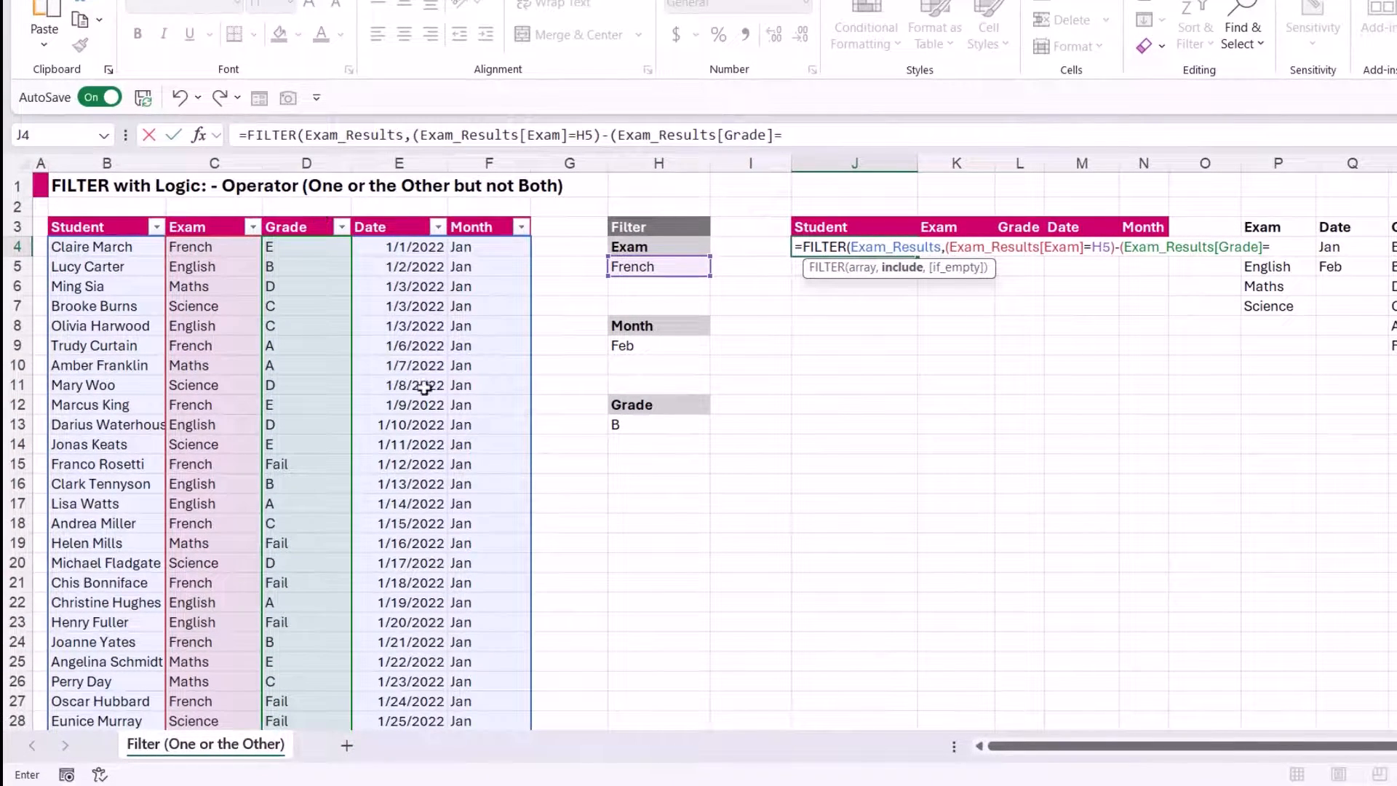
left_click(692, 428)
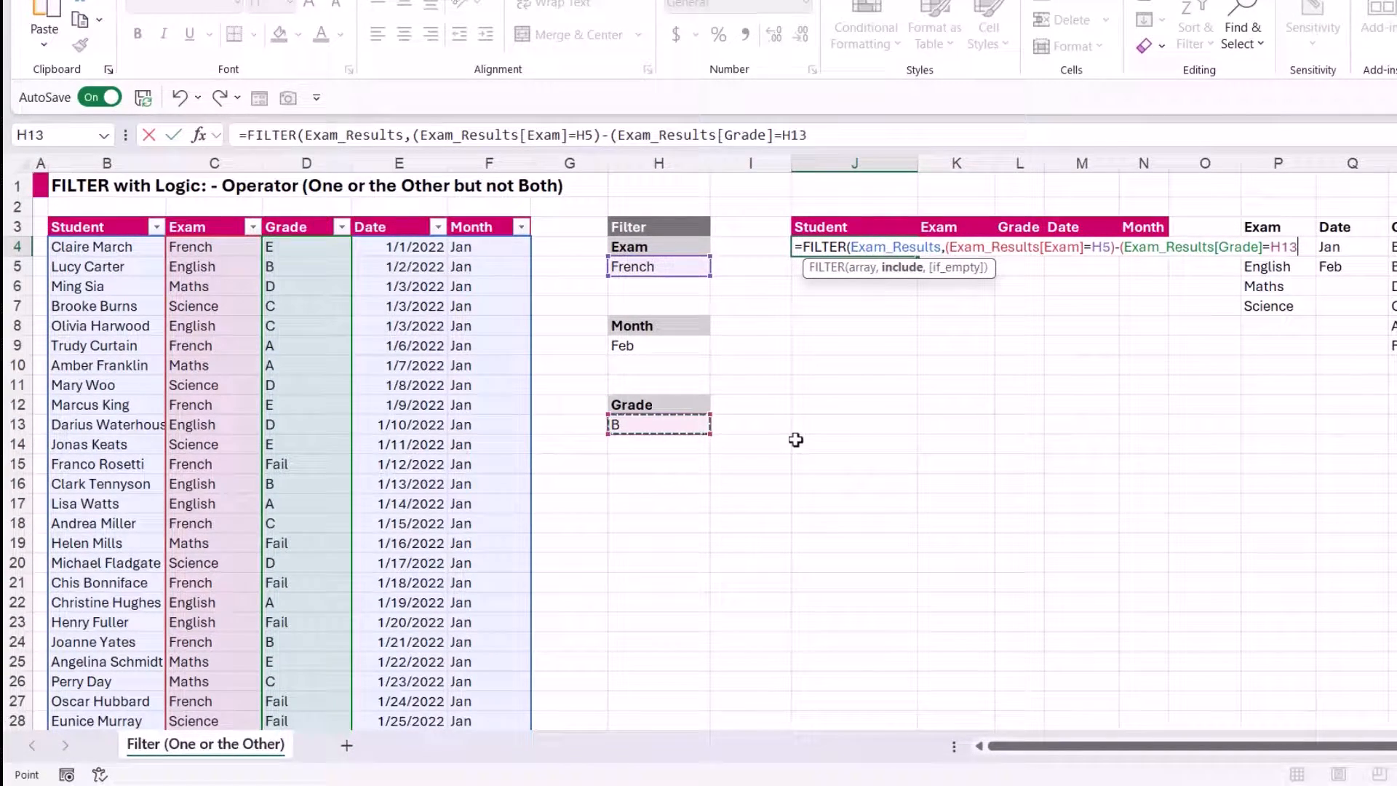
type("))")
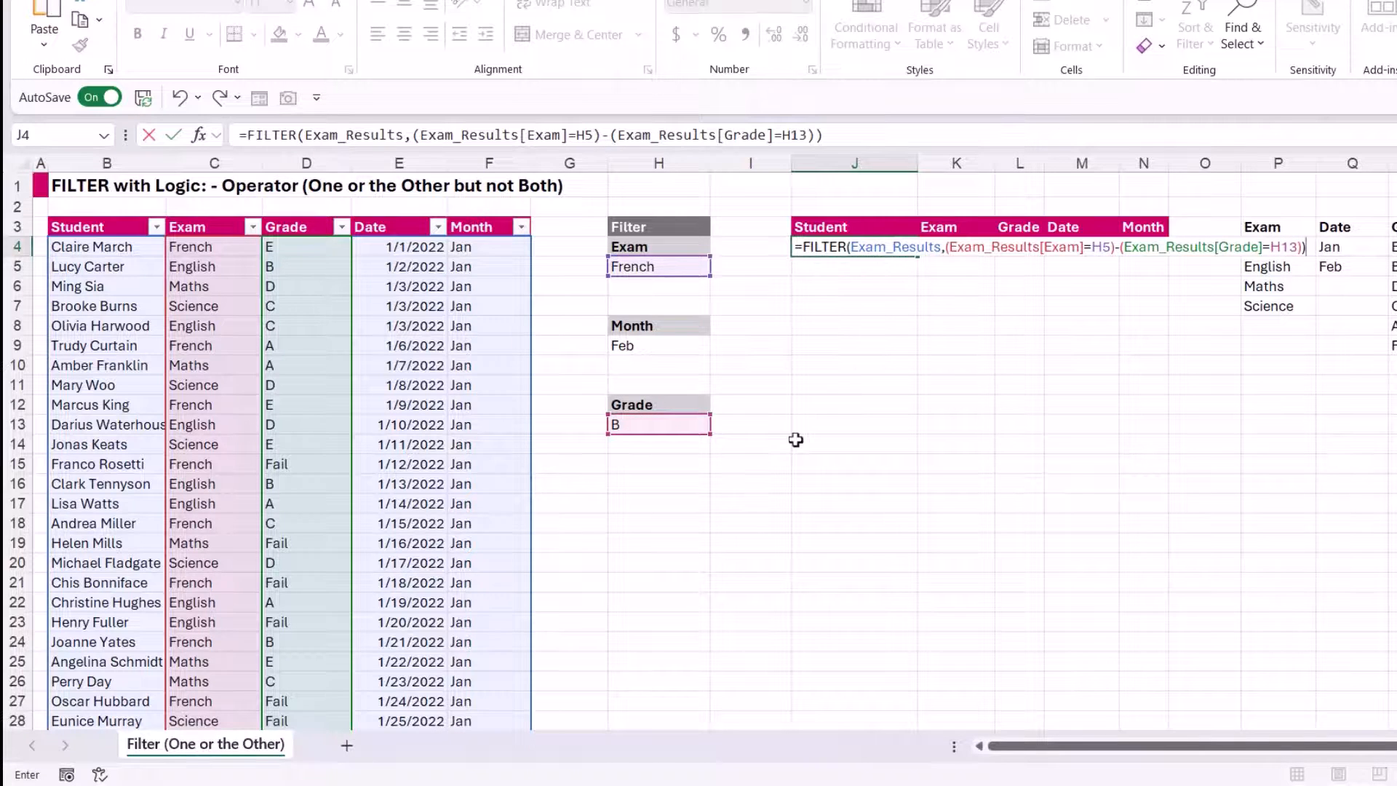
key("Return")
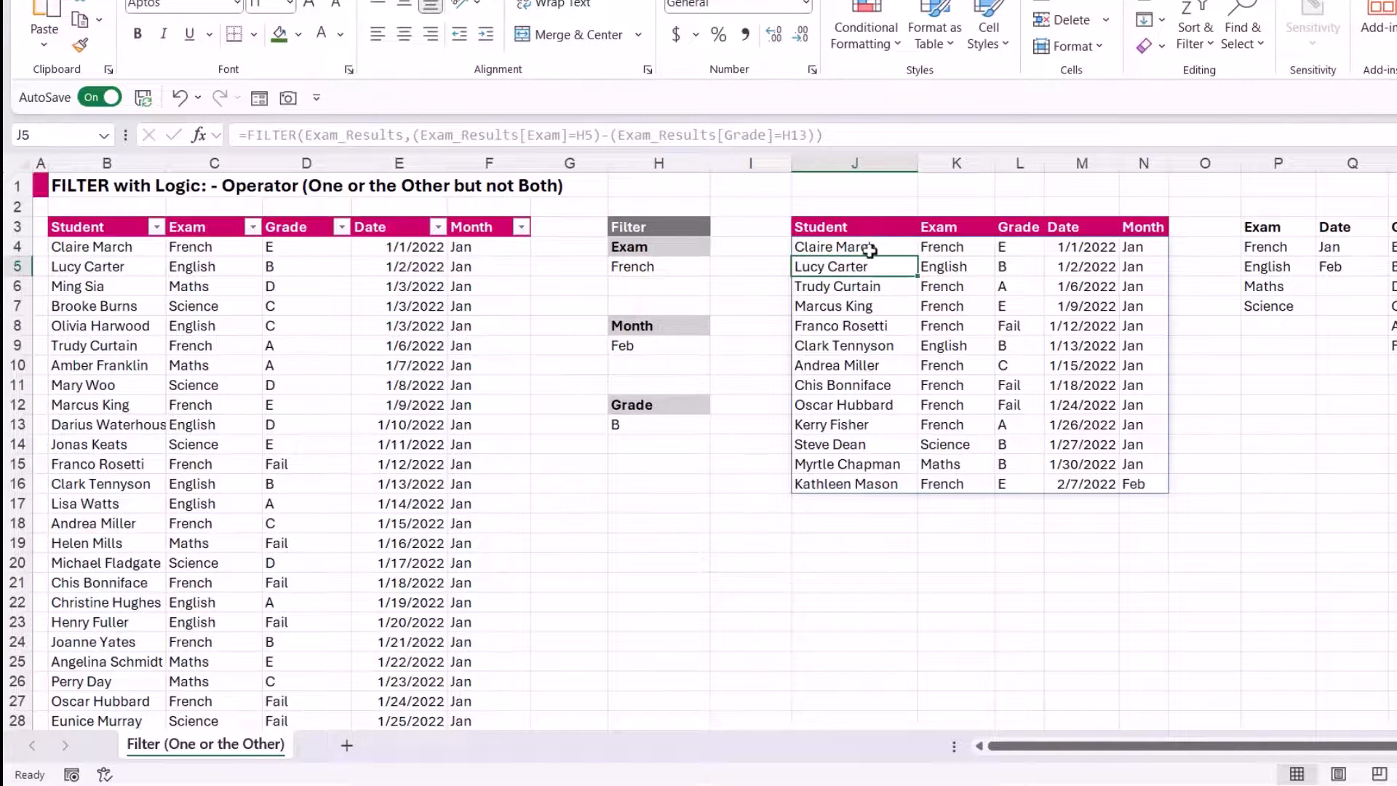
- Check the Exam and Grade values of the extracted records against the French and B criteria
left_click(948, 247)
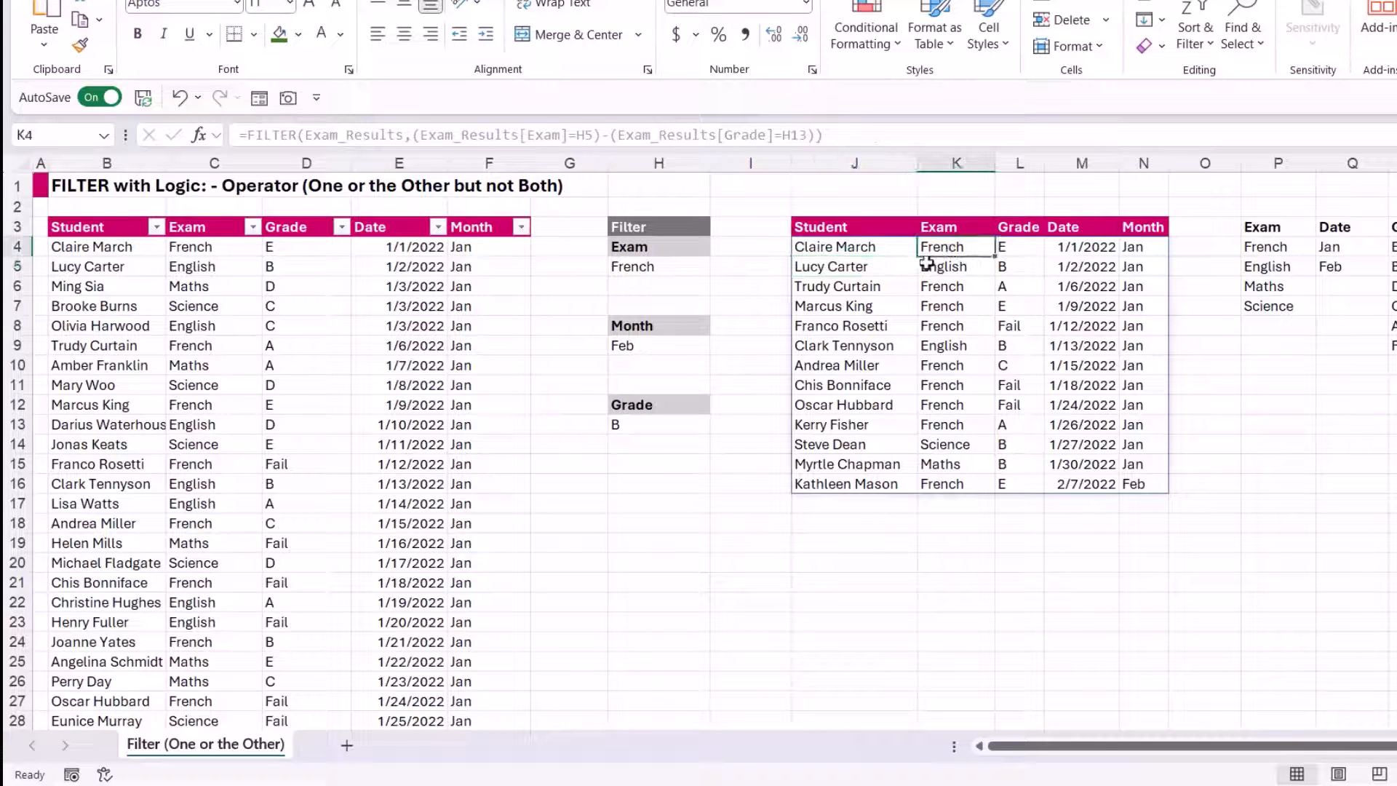
left_click(1026, 266)
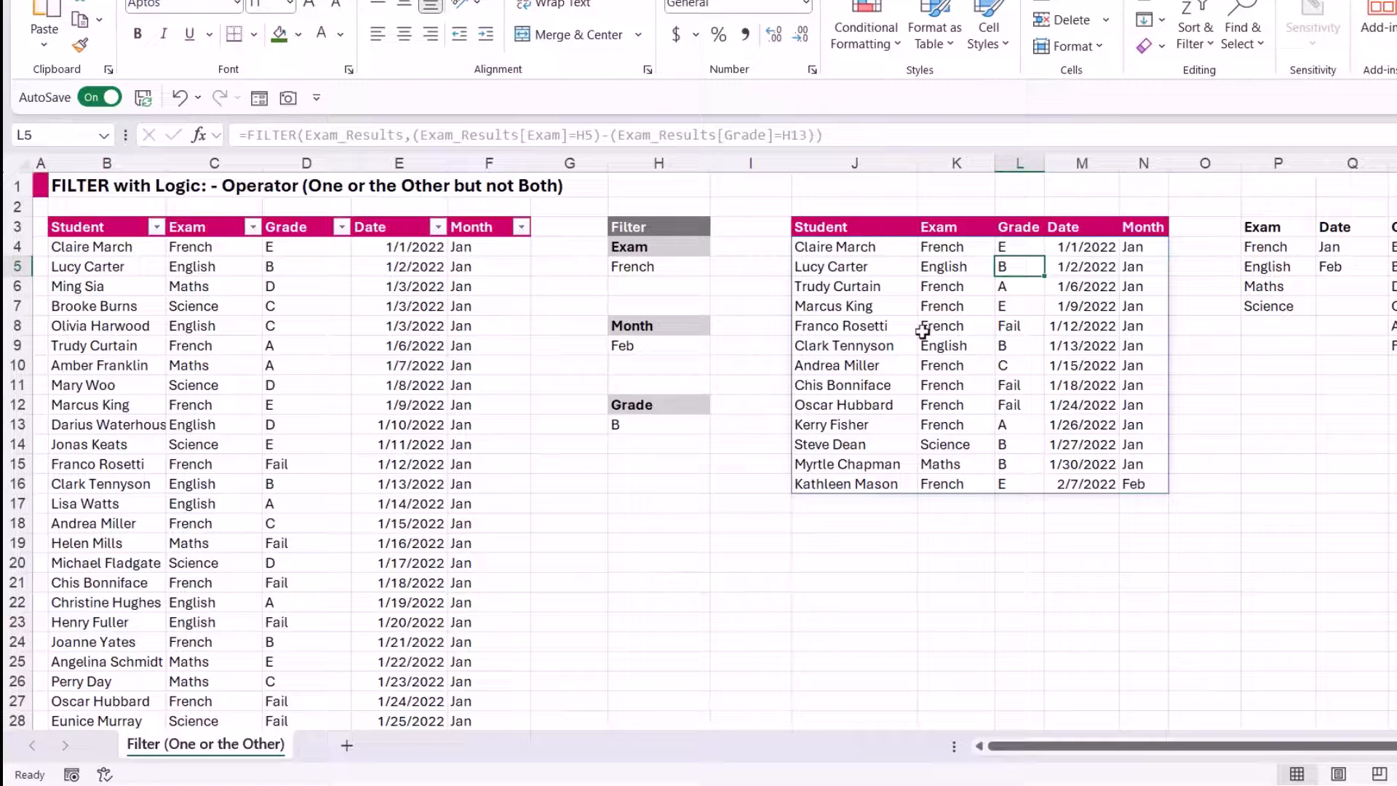
left_click_drag(935, 249, 1010, 247)
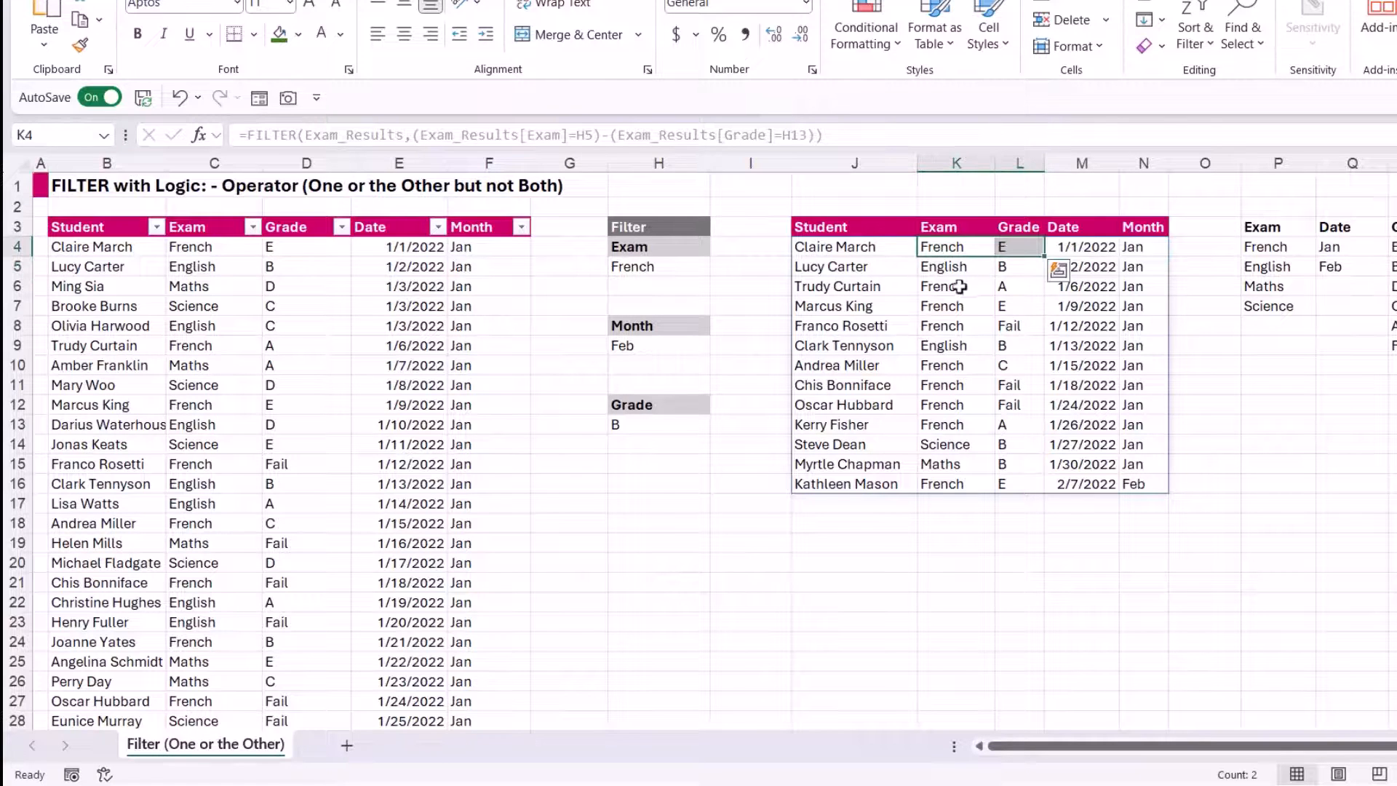
left_click_drag(959, 287, 1012, 309)
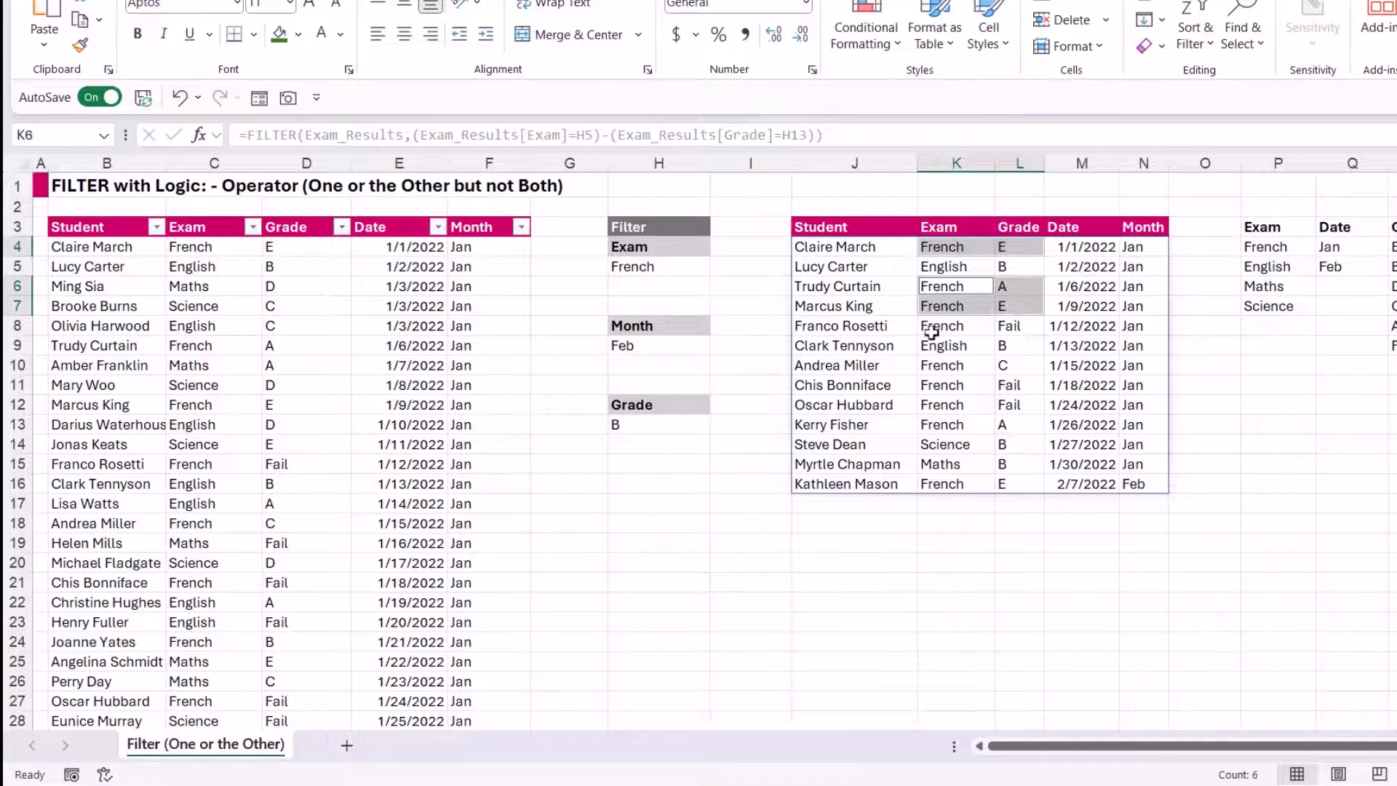
left_click_drag(932, 333, 1028, 332)
left_click_drag(951, 384, 1027, 403)
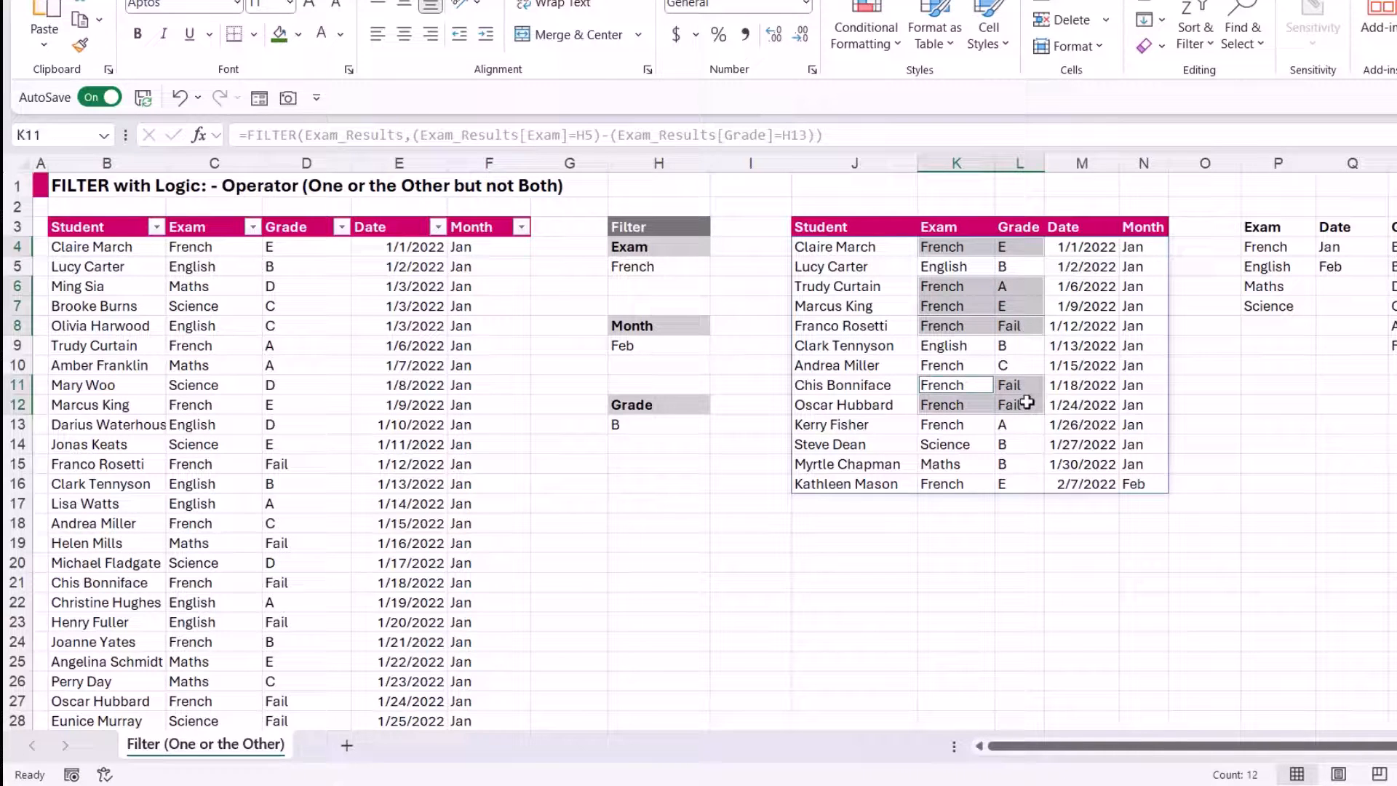
left_click_drag(939, 426, 1026, 429)
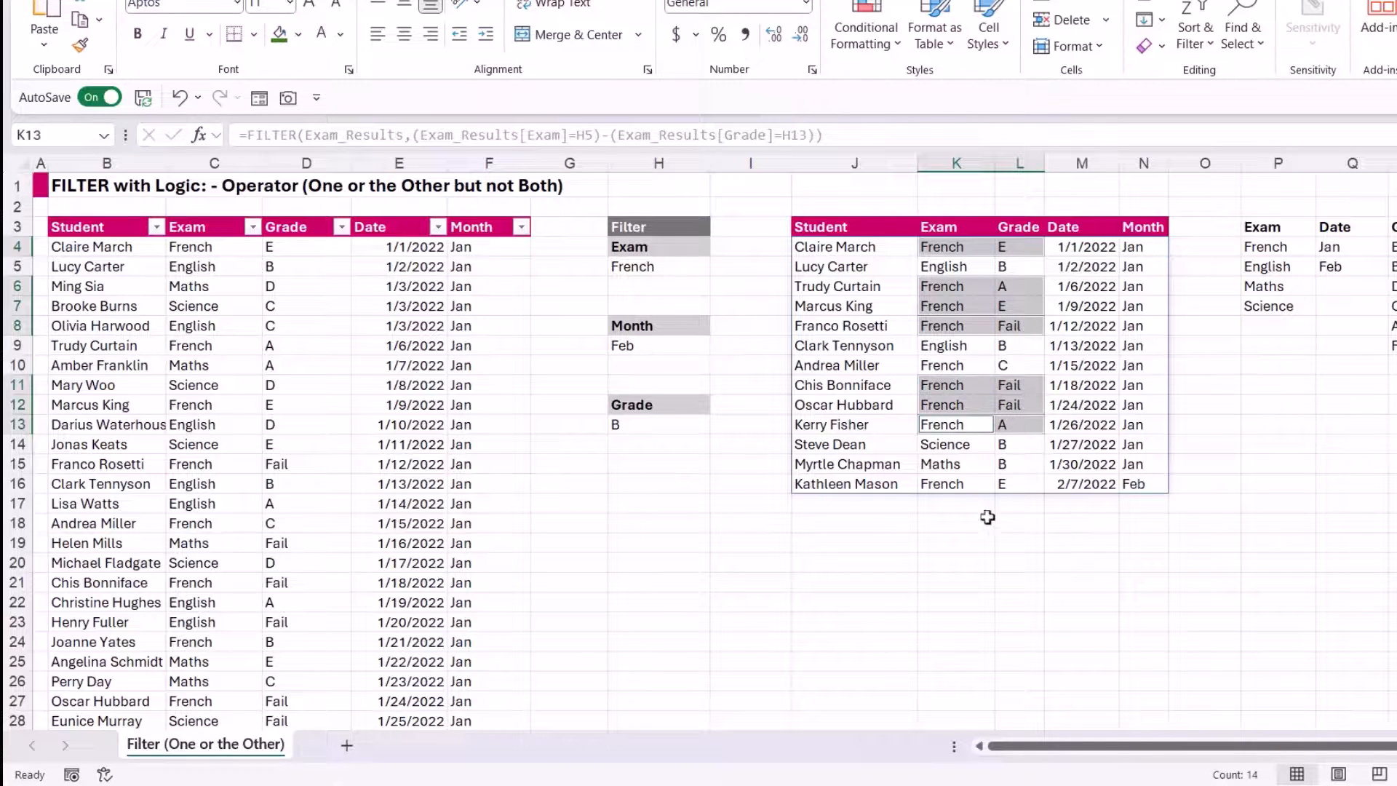
left_click(1205, 385)
- Change the Exam criterion in H5 to Maths and the Grade criterion in H13 to C
left_click(686, 268)
left_click(719, 267)
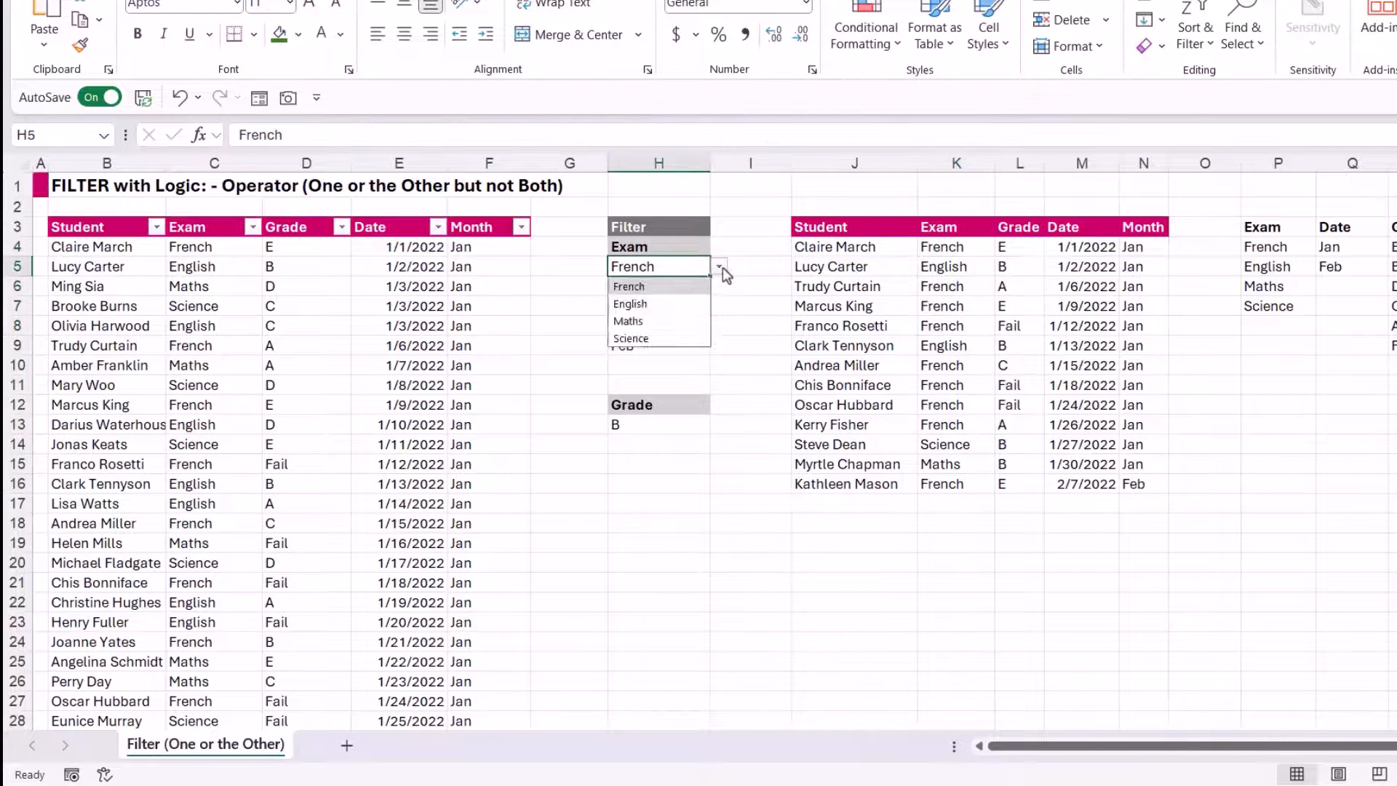
left_click(653, 322)
left_click(673, 427)
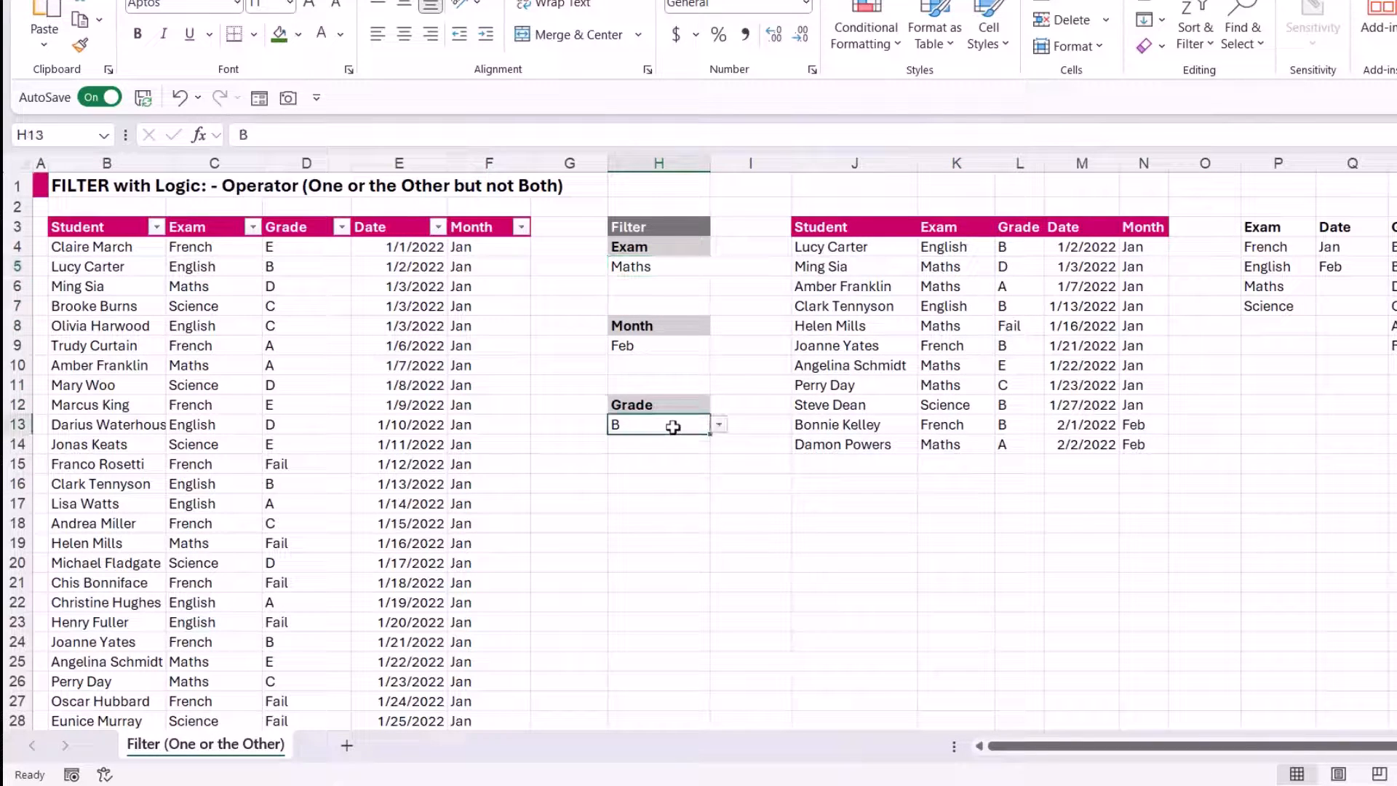
left_click(719, 425)
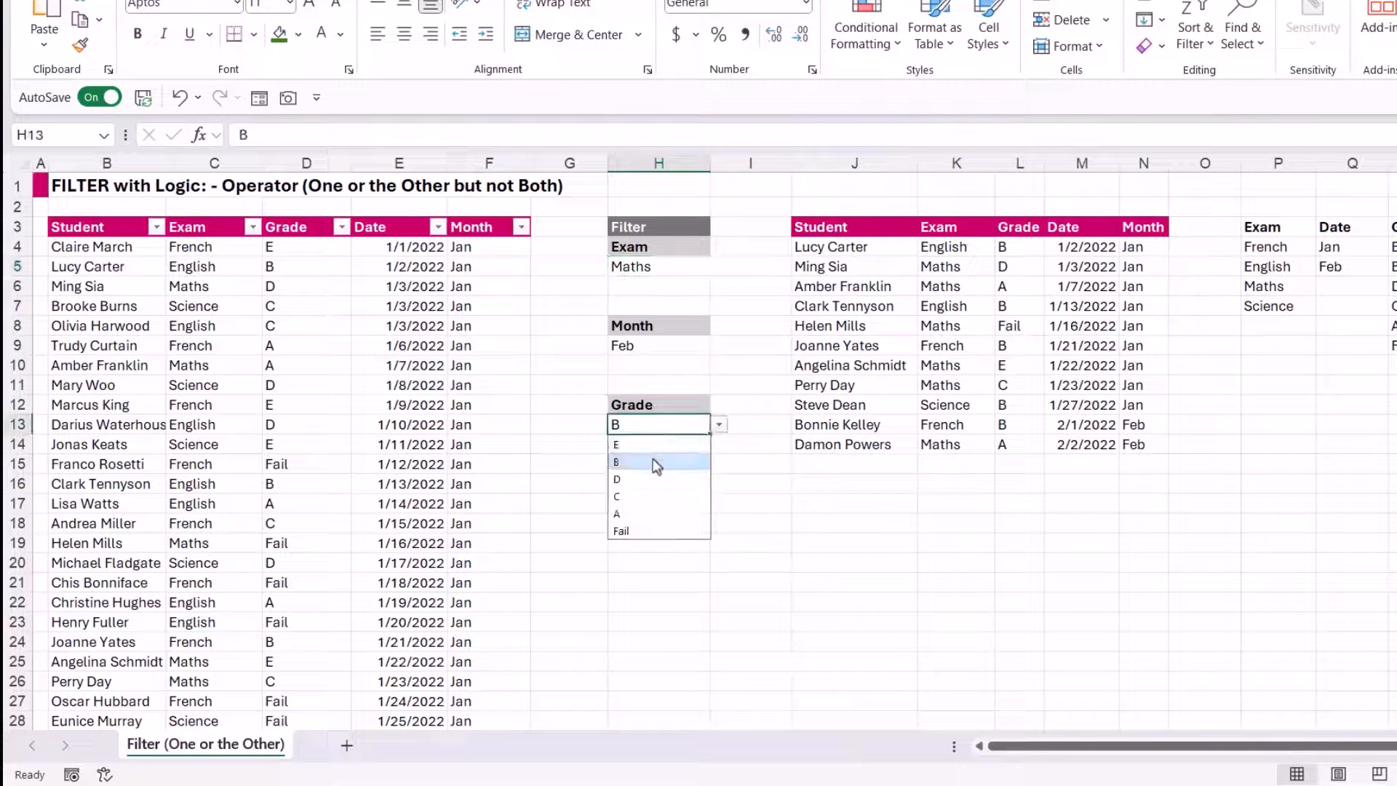
left_click(640, 497)
- Check the first extracted records' Exam and Grade values against the Maths and C criteria
left_click(988, 311)
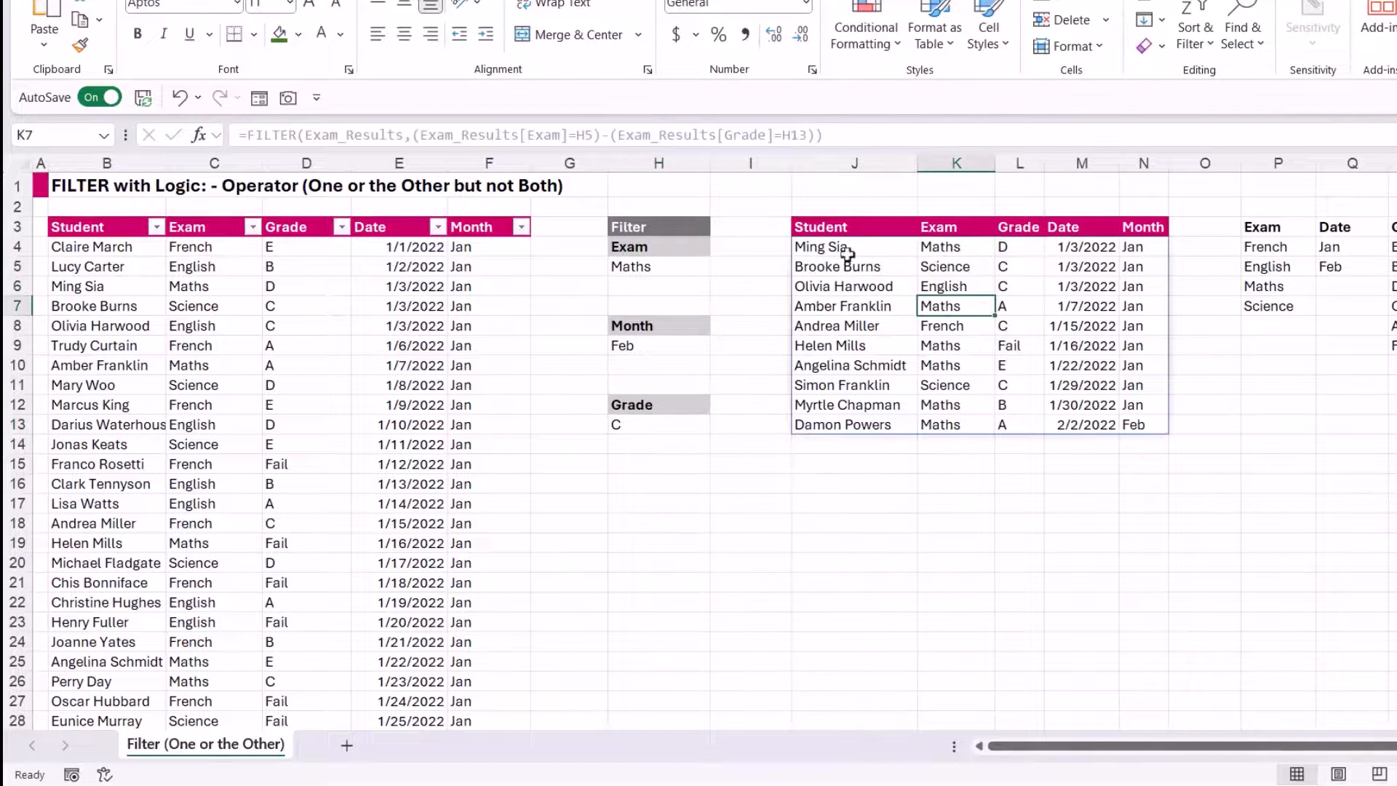
left_click(948, 245)
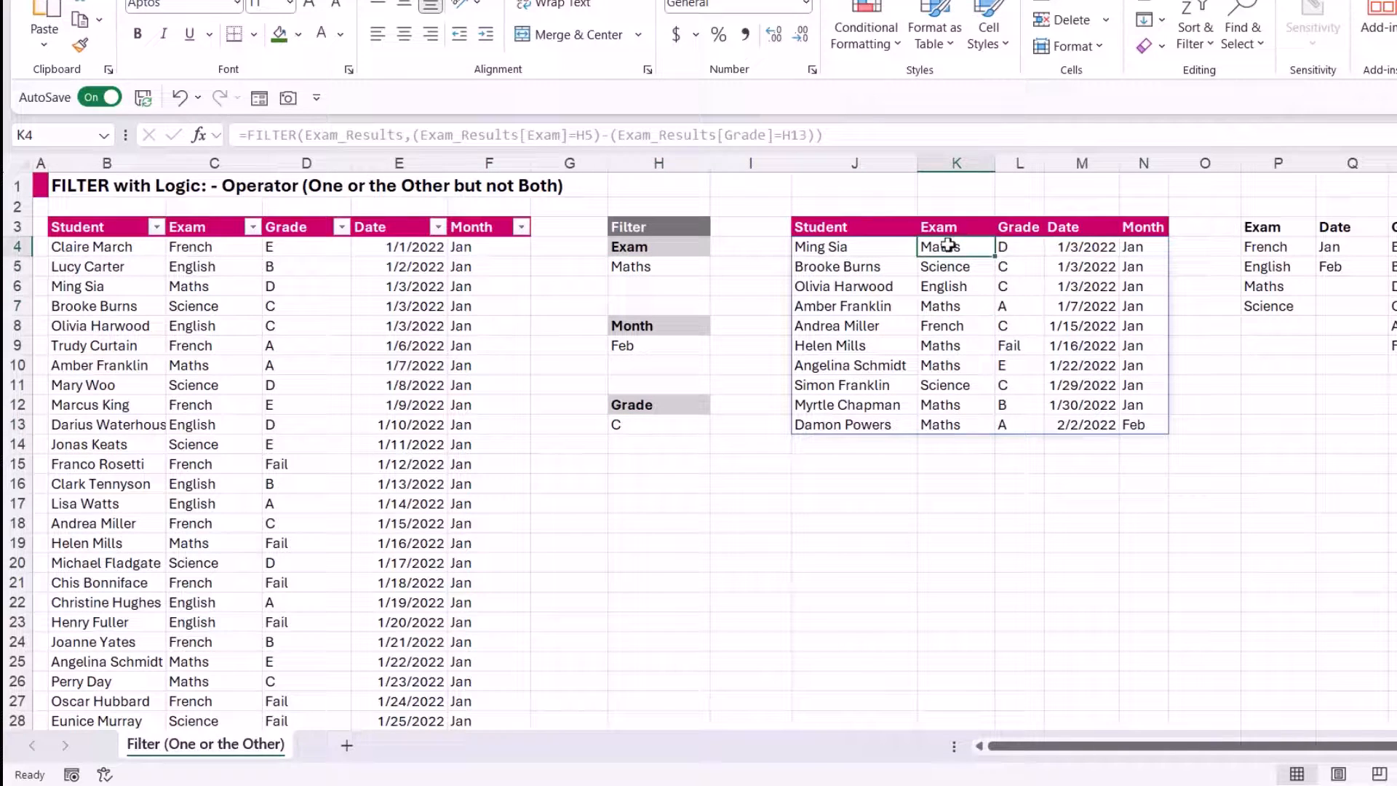
left_click_drag(1019, 266, 1023, 286)
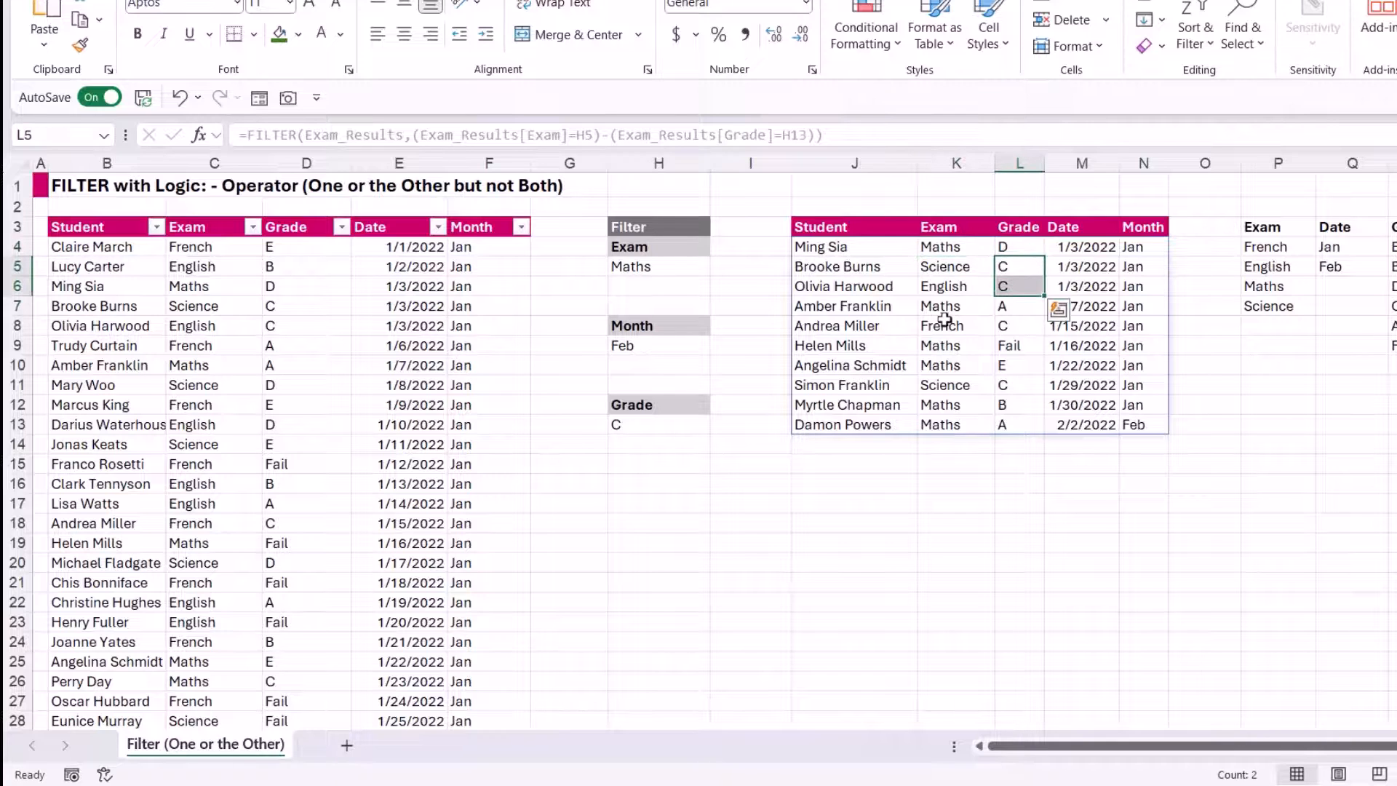
left_click(938, 247)
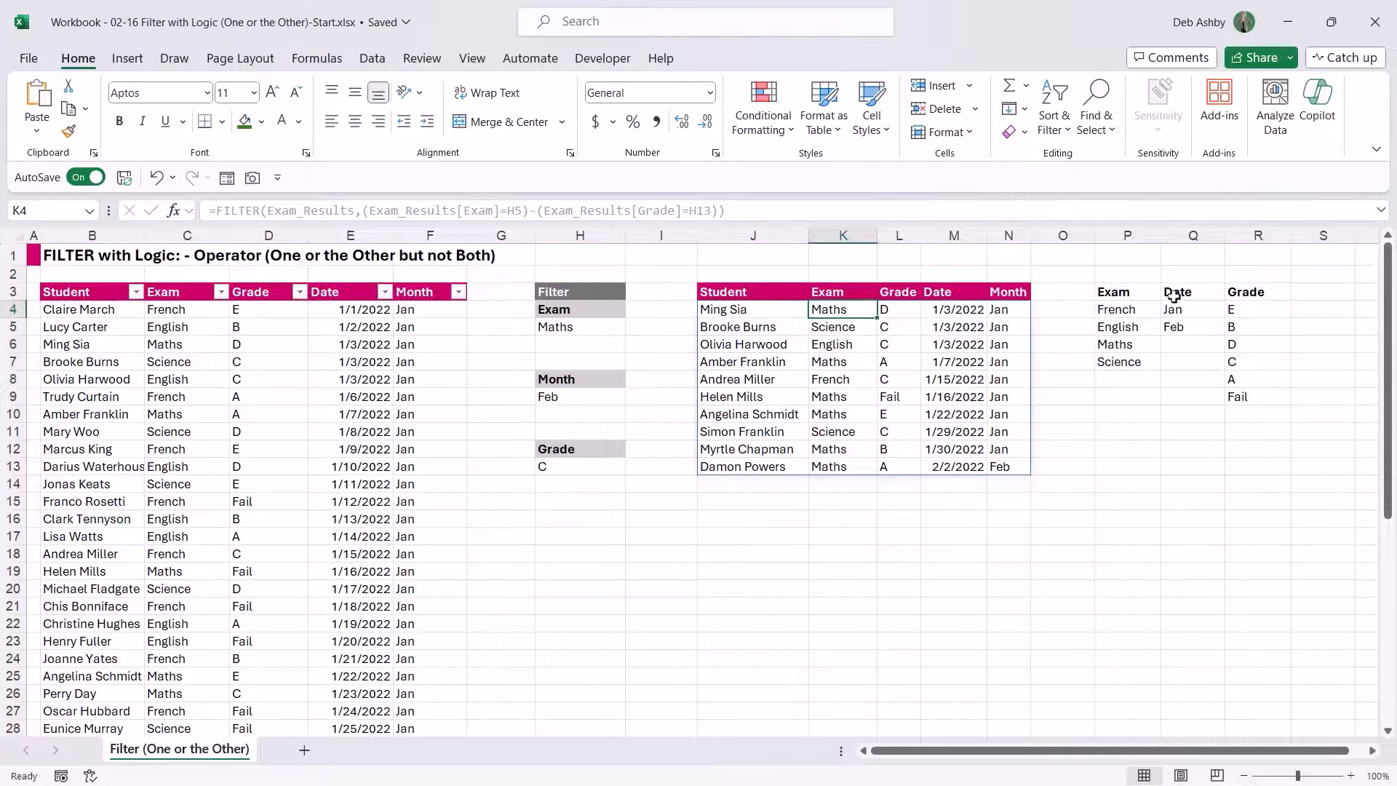
left_click_drag(1142, 235, 1255, 235)
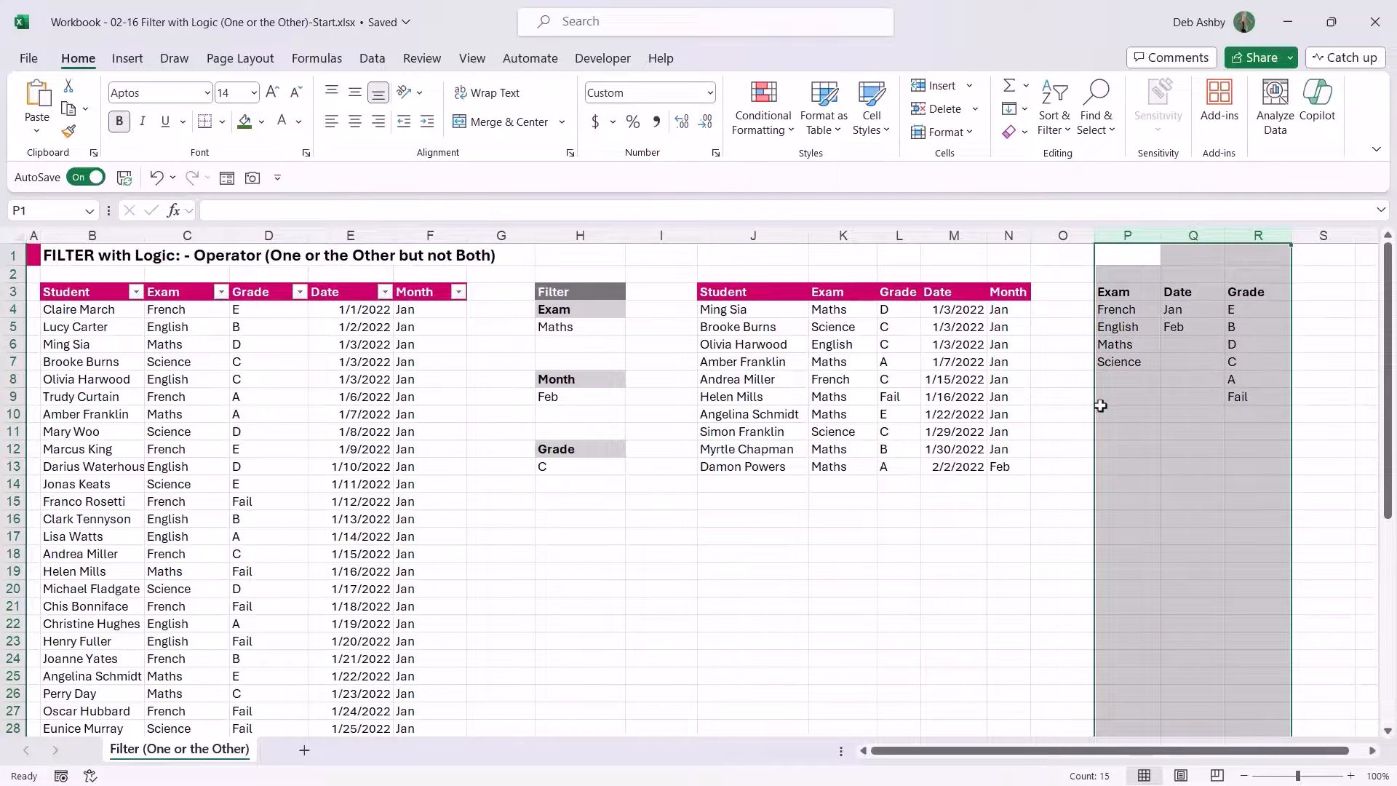
right_click(1133, 237)
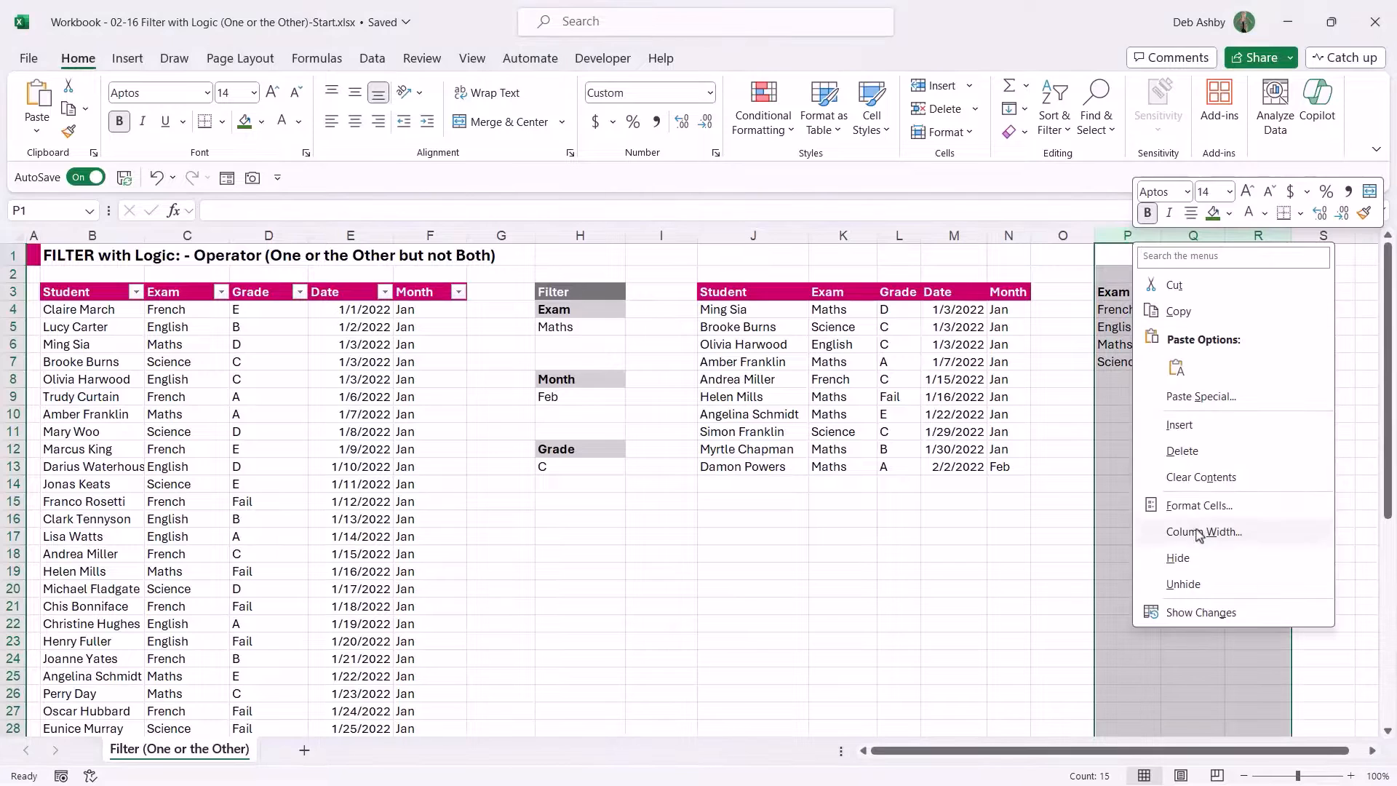
key("Escape")
left_click(1134, 303)
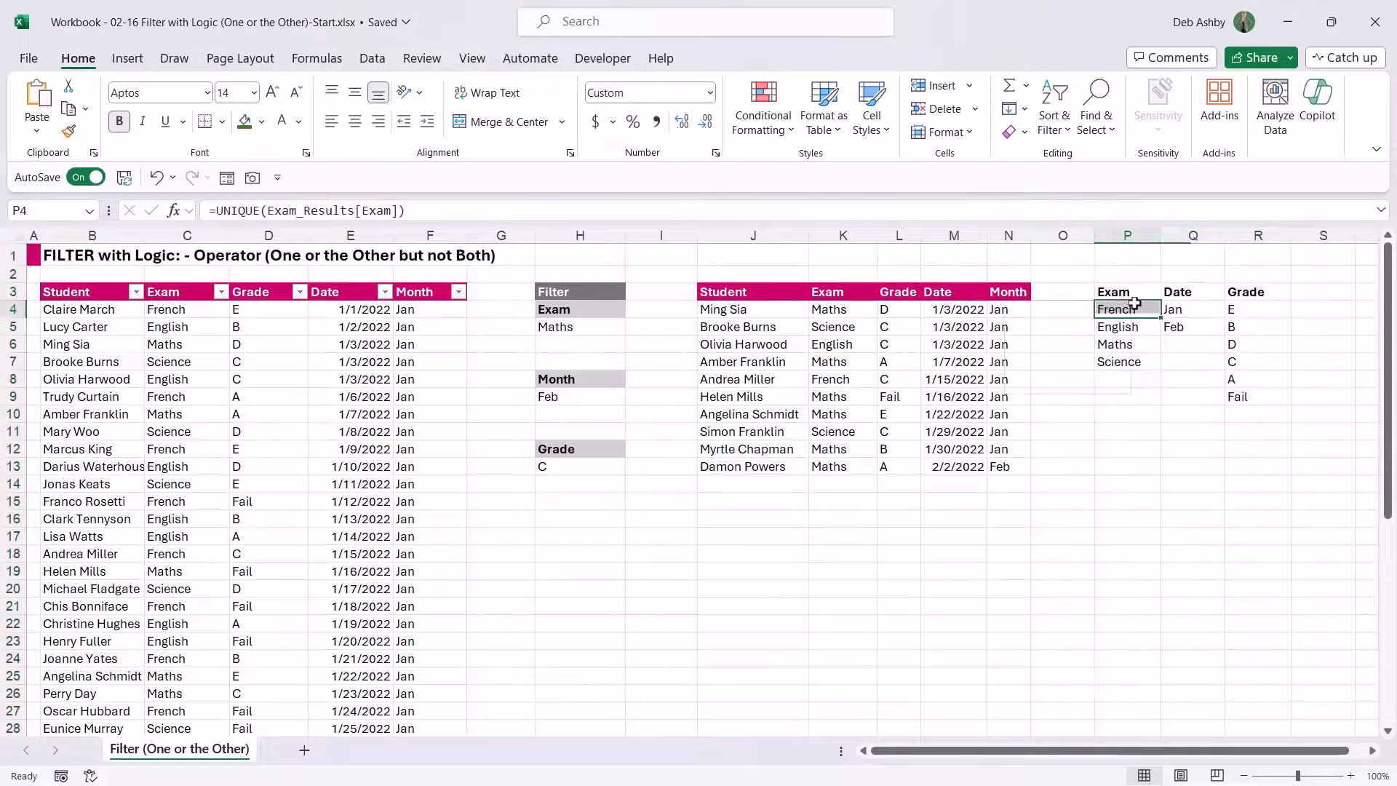
- Hide the contents of the helper lists in P3:R10 with the custom number format ;;;
left_click_drag(1133, 292, 1277, 412)
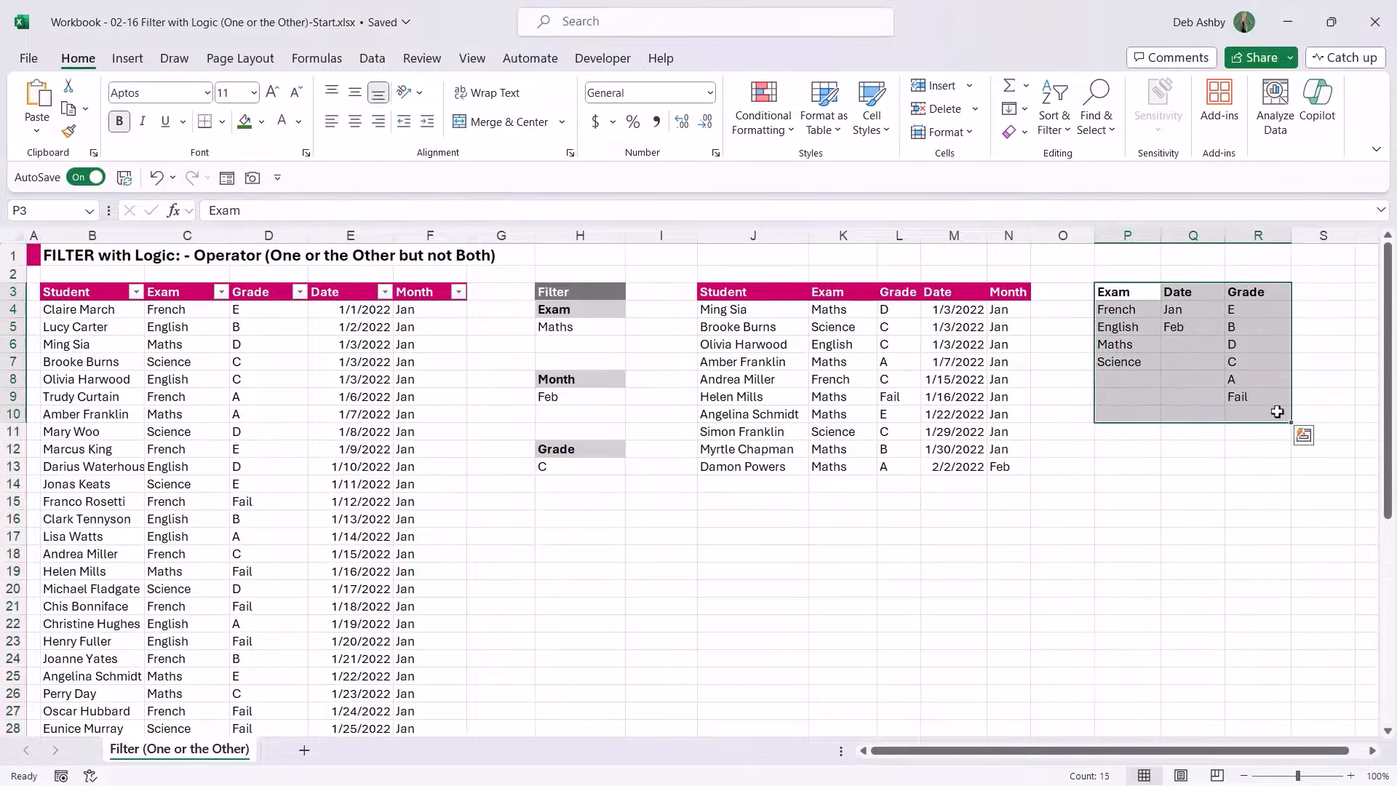
key("ctrl+1")
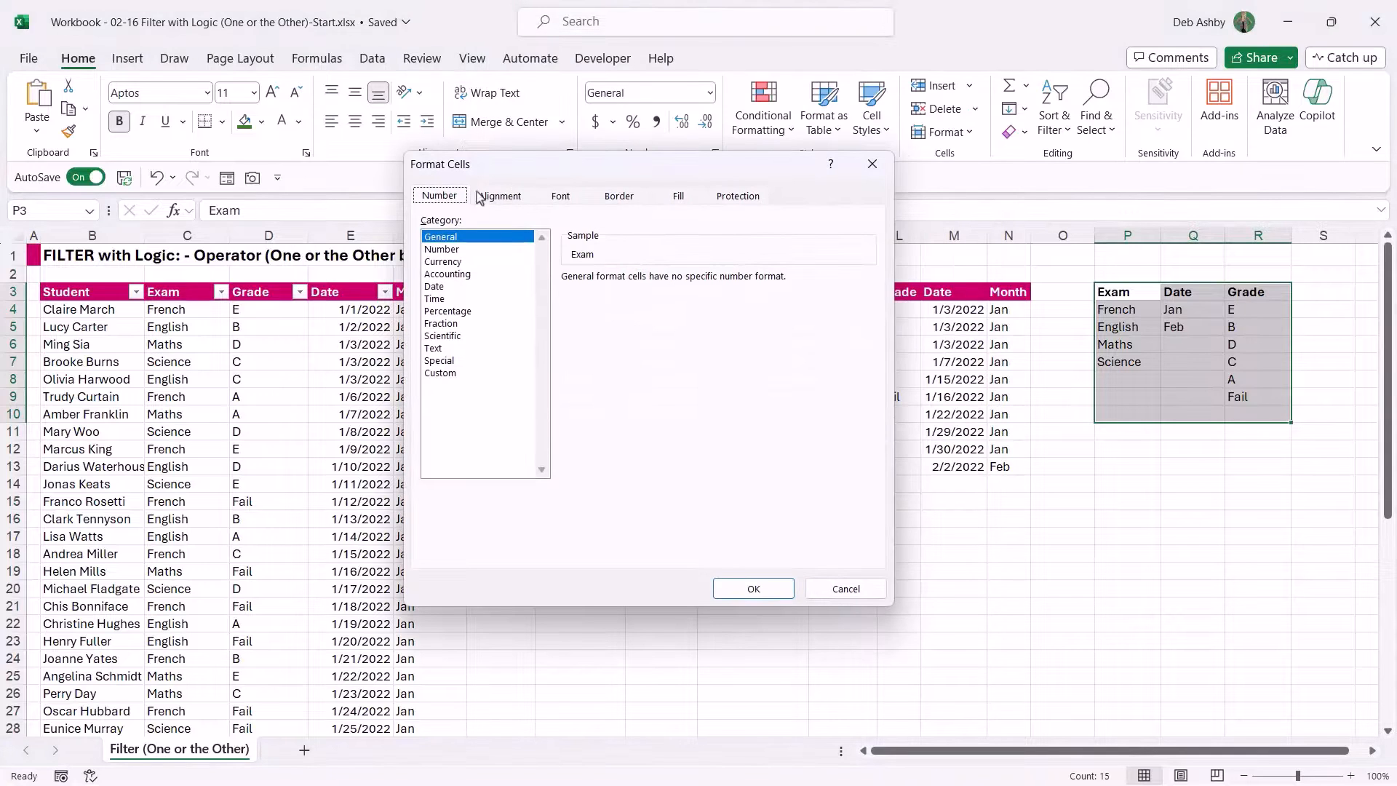
left_click(441, 373)
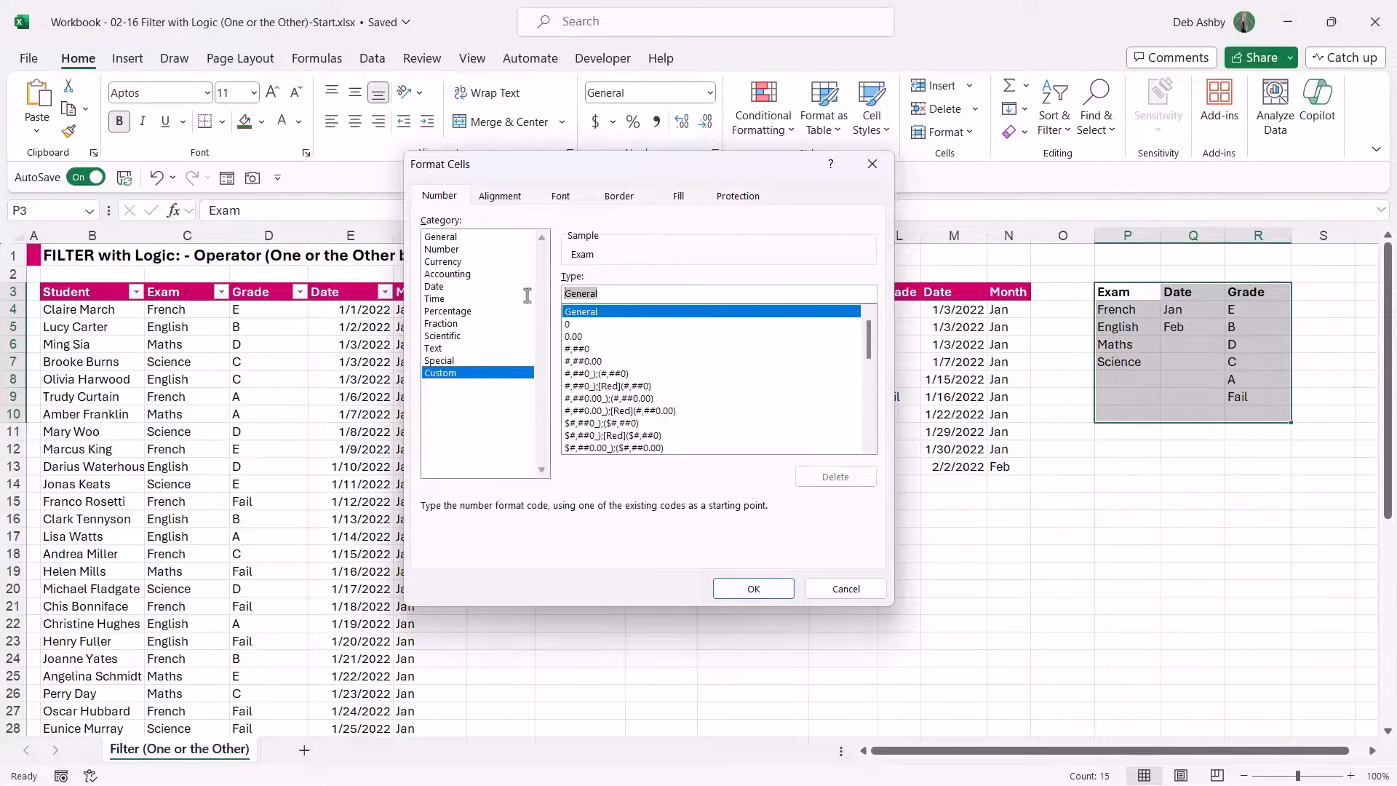
type(";;")
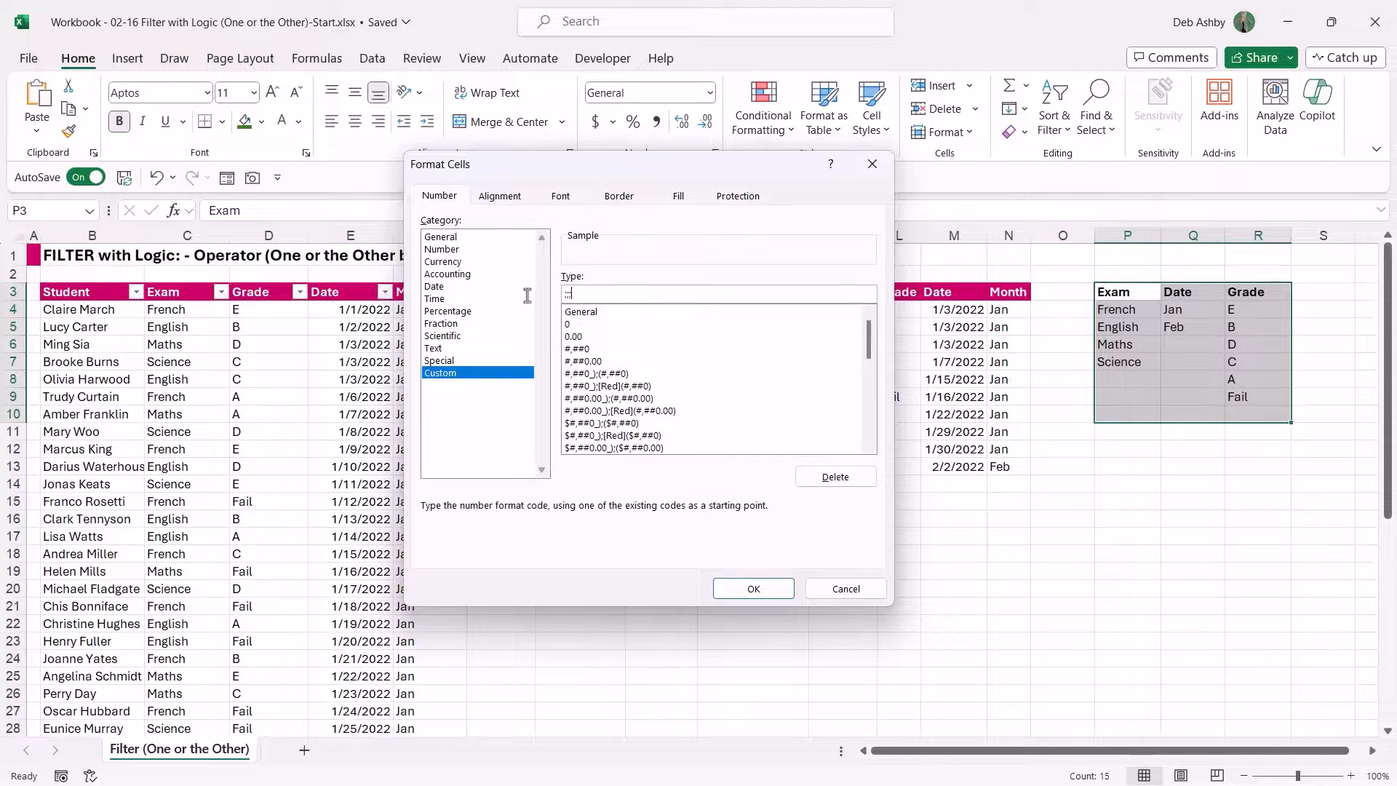
type(";")
left_click(753, 589)
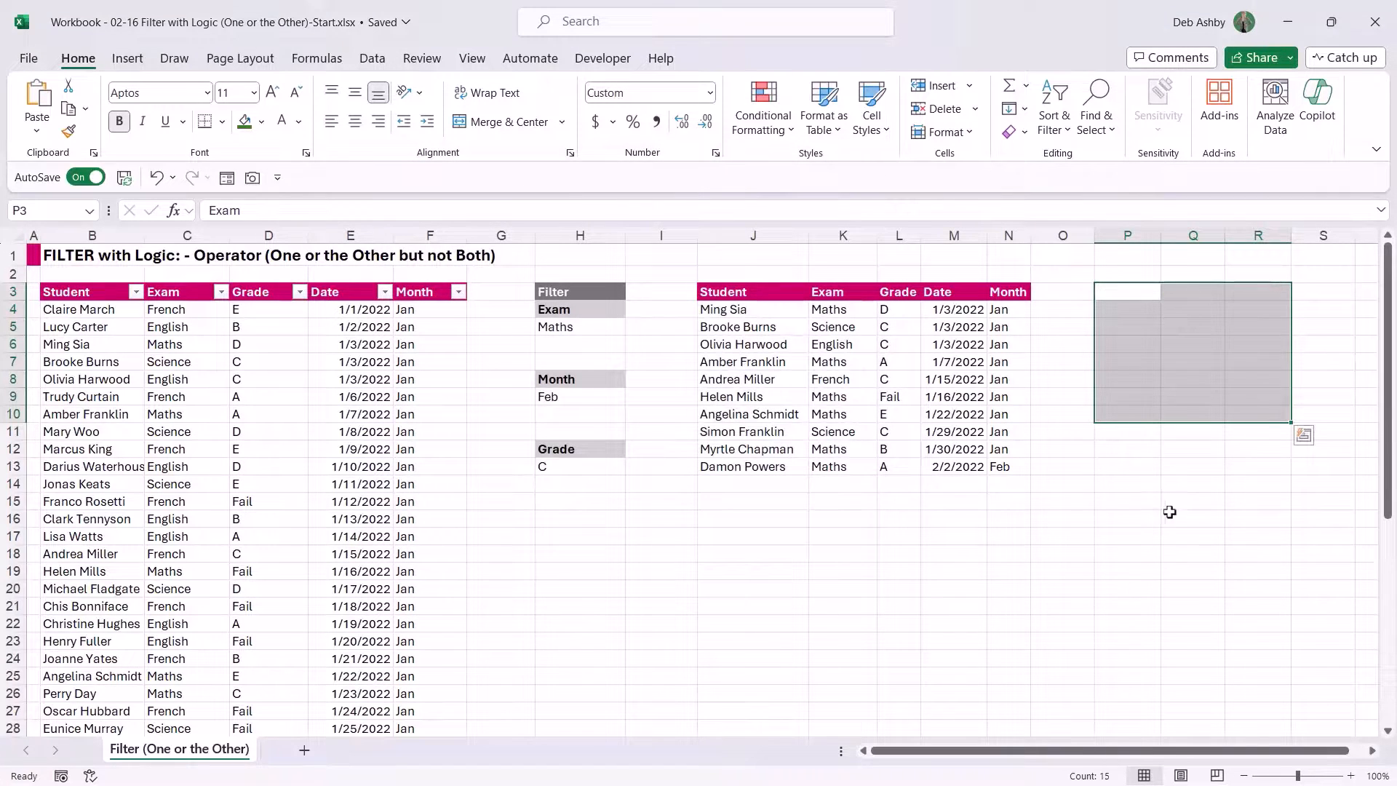
left_click(1170, 515)
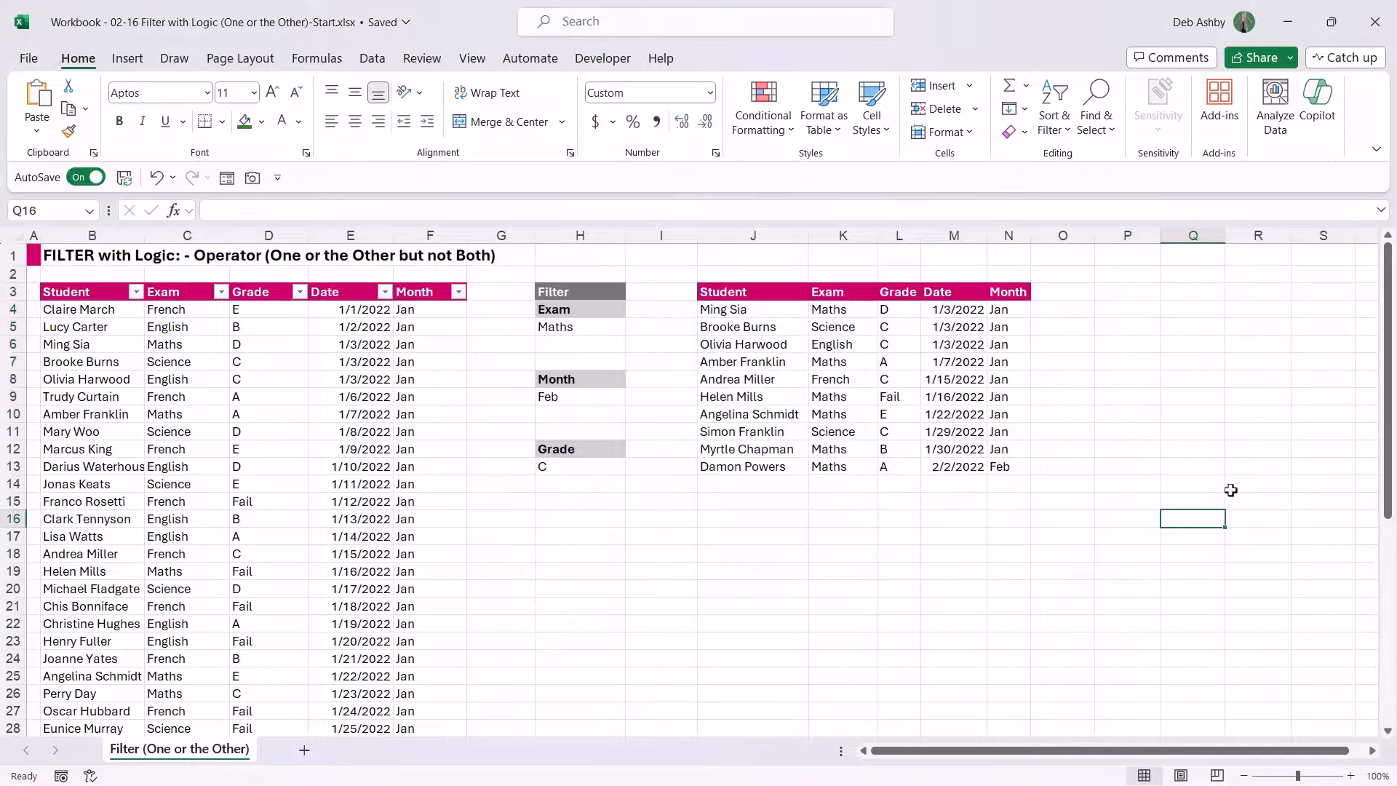